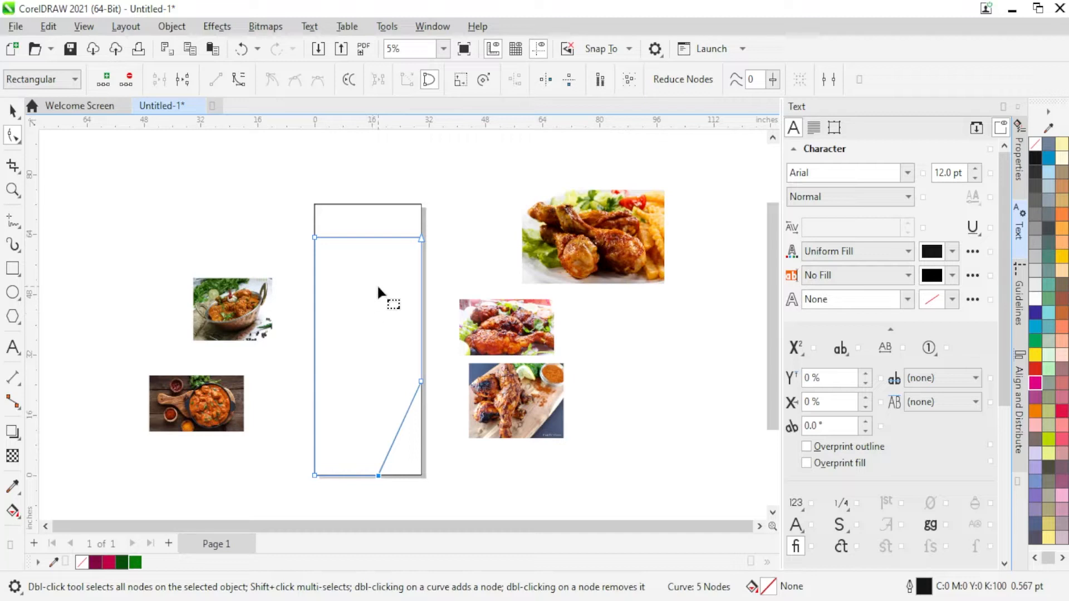
# Step: Lower the shape's upper-left node about 48 inches along the page edge and convert the resulting slanted segment to a curve
pyautogui.moveTo(314, 237); pyautogui.dragTo(315, 418)
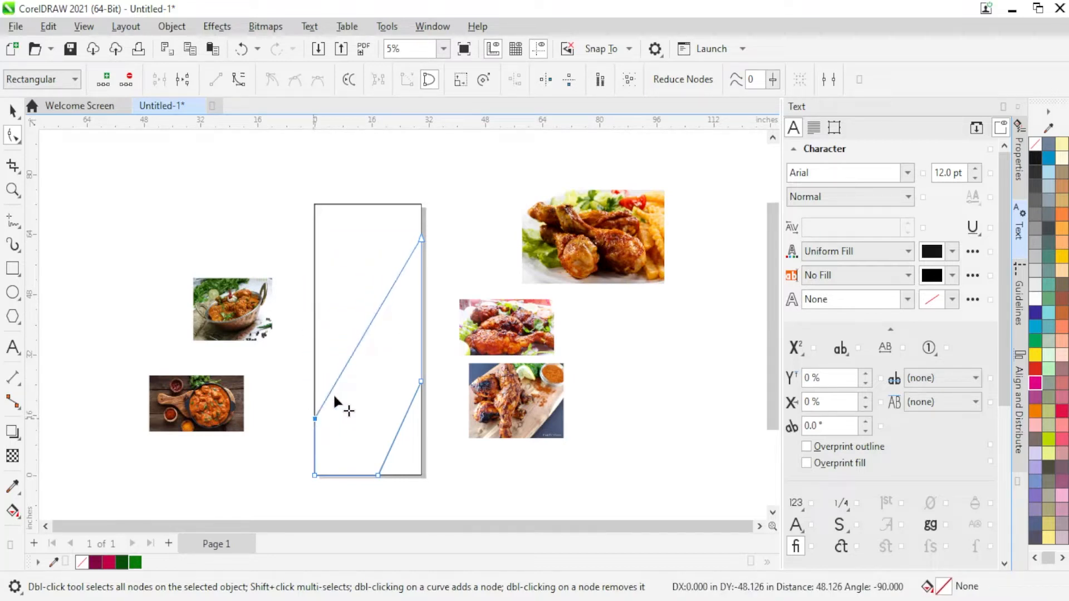
pyautogui.click(355, 346)
pyautogui.scroll(3, 327, 418)
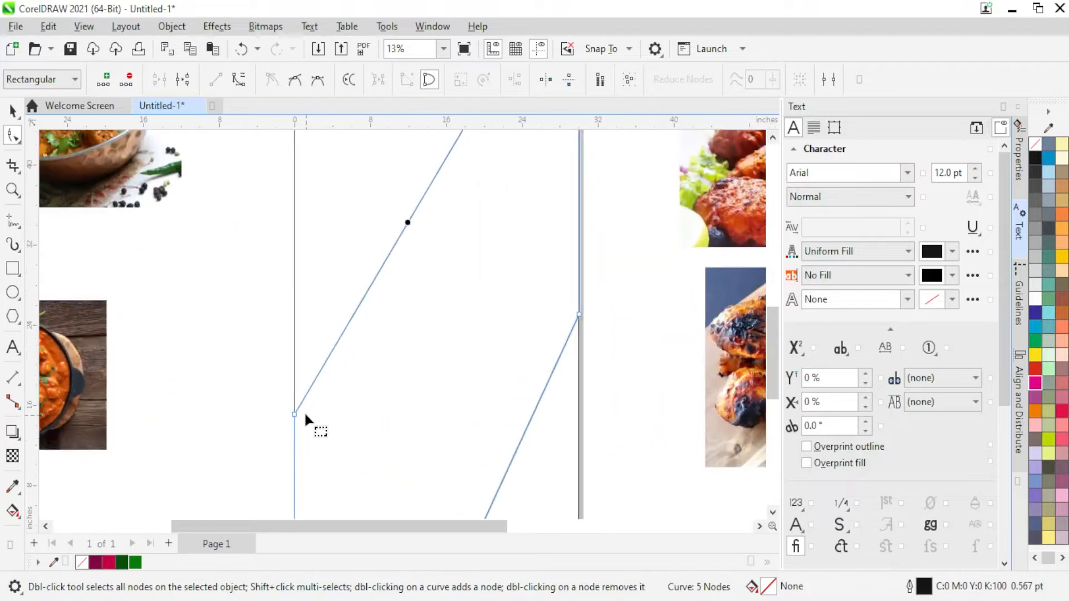
pyautogui.scroll(-3, 304, 411)
pyautogui.click(238, 81)
pyautogui.scroll(1, 354, 407)
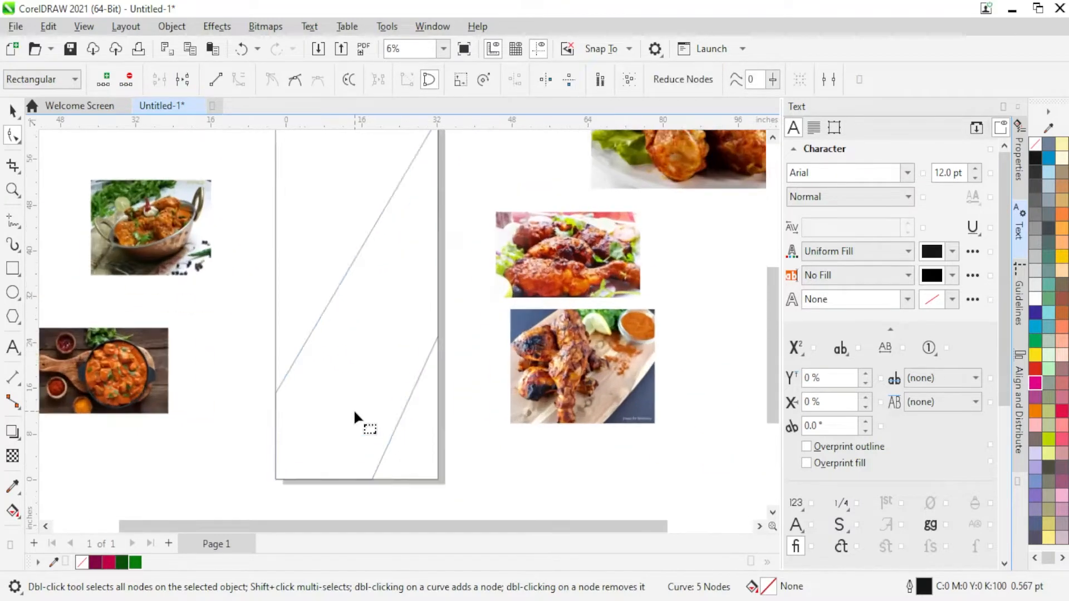
# Step: Bend the shape's upper edge into a smooth S-curve with nearly horizontal ends at both page edges
pyautogui.moveTo(333, 316); pyautogui.dragTo(349, 394)
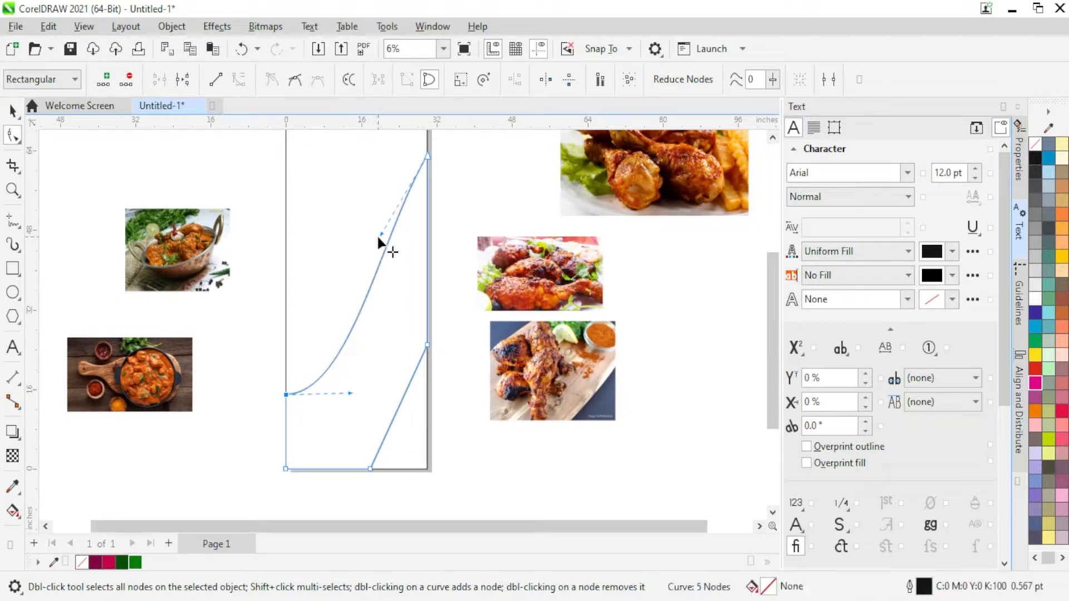
pyautogui.moveTo(376, 235); pyautogui.dragTo(356, 152)
pyautogui.moveTo(348, 394); pyautogui.dragTo(366, 393)
pyautogui.moveTo(359, 155); pyautogui.dragTo(346, 153)
# Step: Convert the shape's lower-right diagonal segment to a curve and bow it outward toward the page corner
pyautogui.click(399, 404)
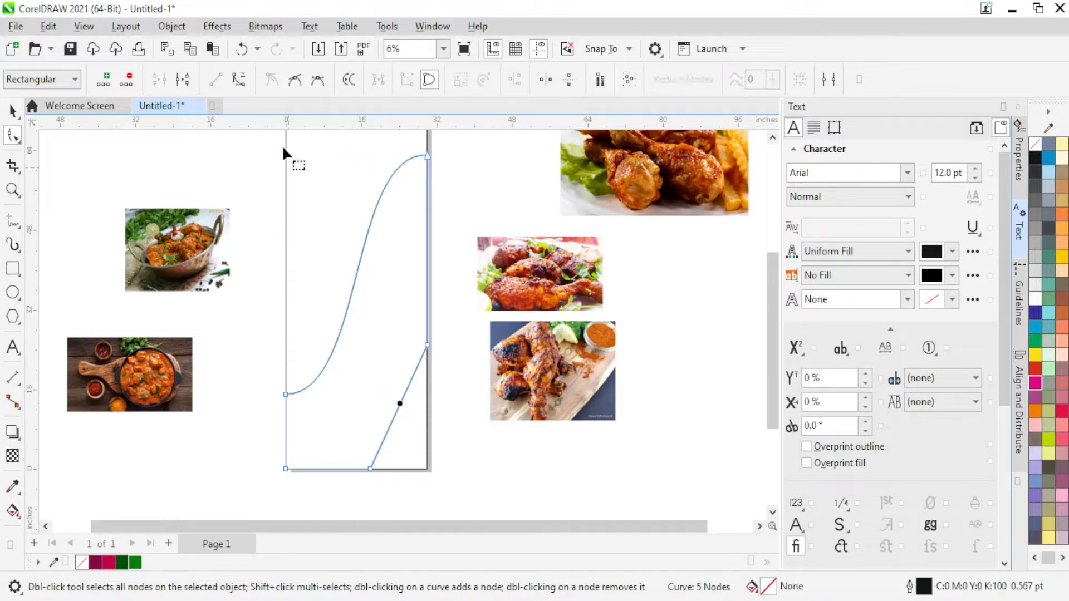
pyautogui.click(239, 80)
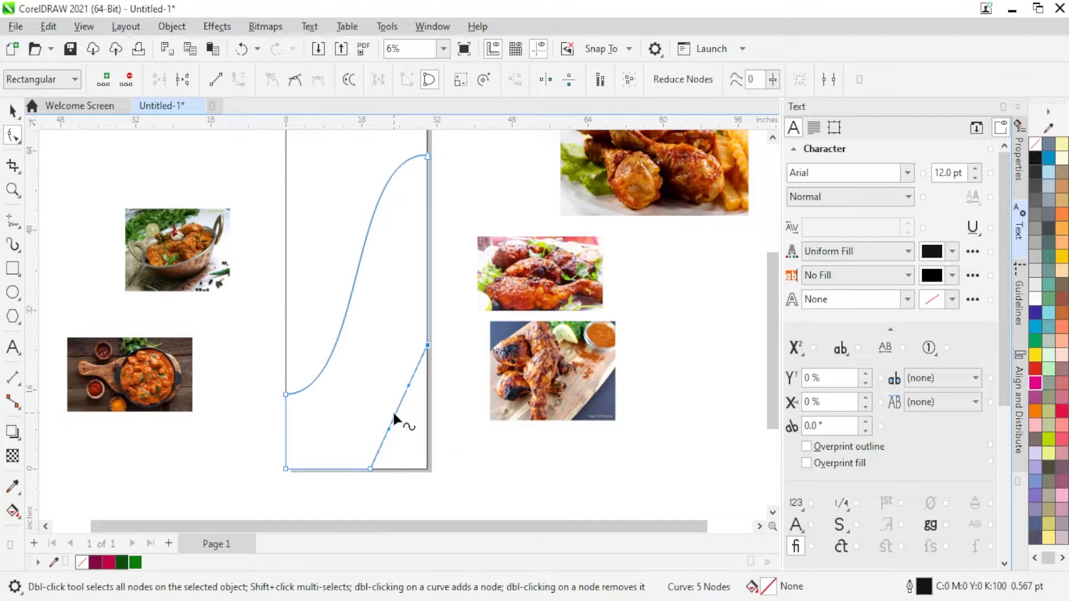
pyautogui.moveTo(393, 413); pyautogui.dragTo(404, 455)
pyautogui.click(12, 114)
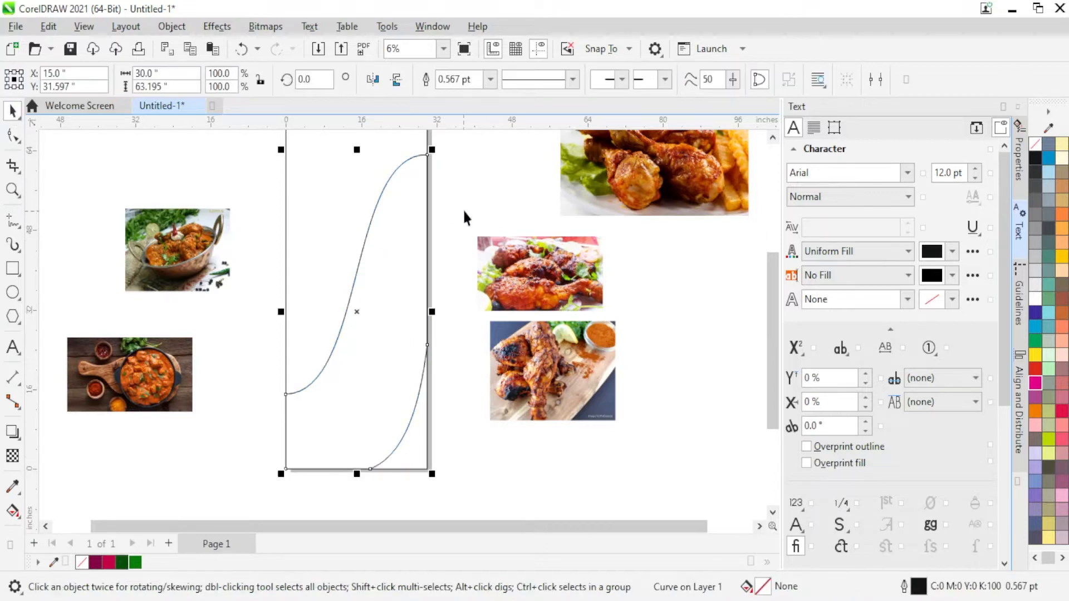
pyautogui.click(464, 212)
# Step: Fill the full-page background rectangle with dark maroon (R130 G6 B66)
pyautogui.click(341, 203)
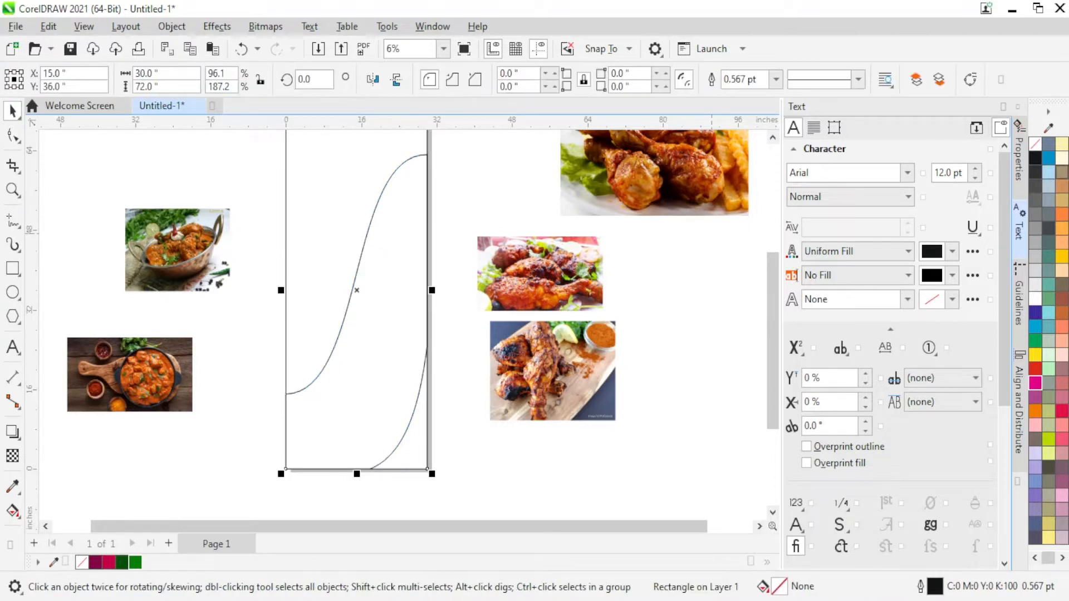
pyautogui.click(95, 562)
pyautogui.rightClick(95, 562)
pyautogui.click(119, 363)
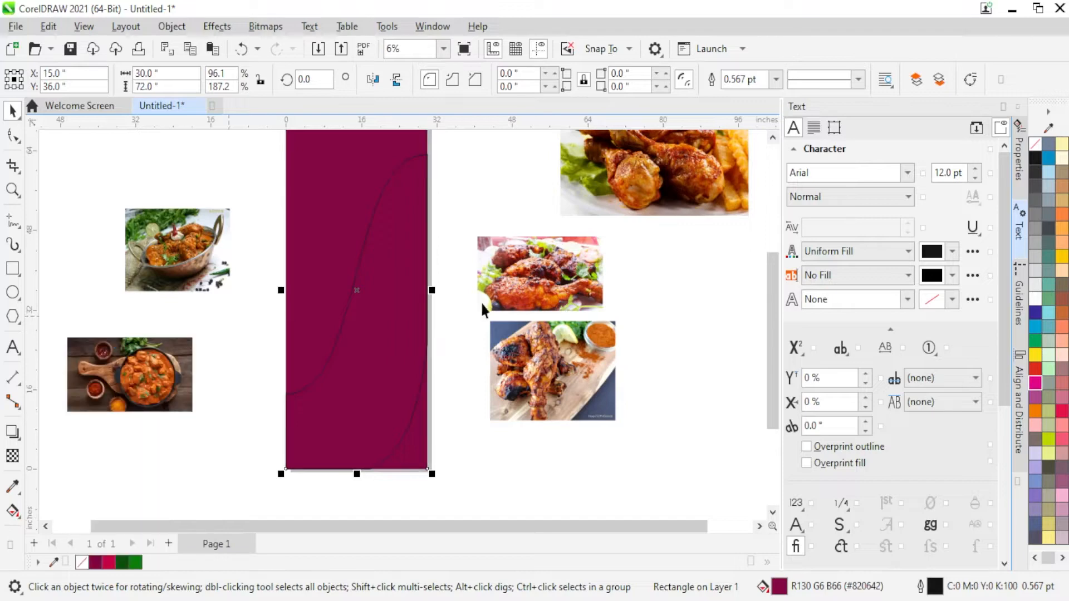
# Step: Fill the curved shape with golden yellow (C0 M20 Y100 K0) and remove its outline
pyautogui.click(389, 368)
pyautogui.click(1061, 256)
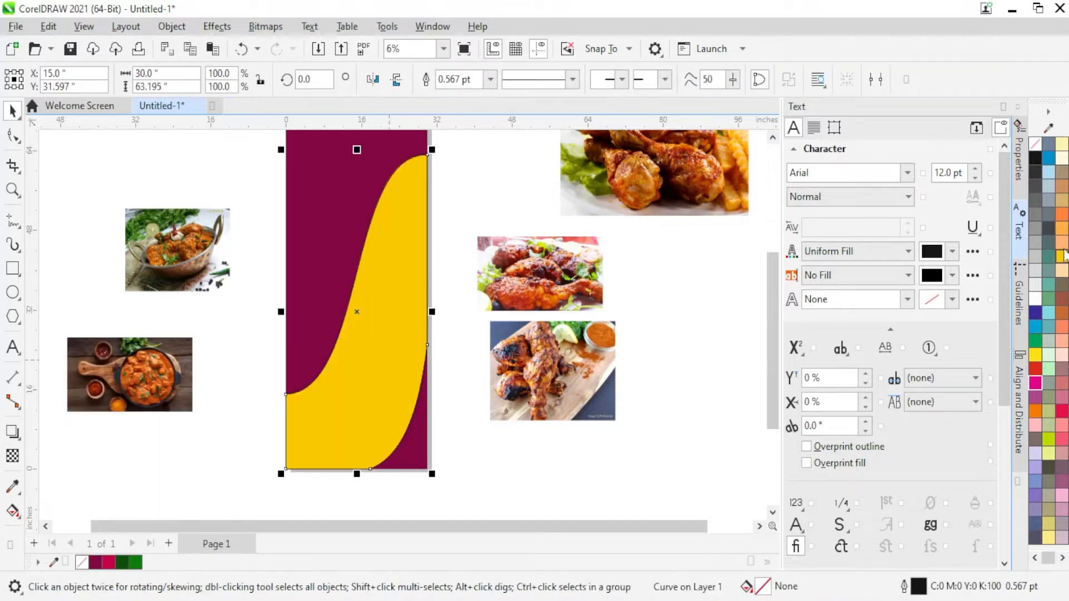
pyautogui.rightClick(1037, 143)
pyautogui.click(1040, 155)
pyautogui.click(466, 456)
pyautogui.scroll(-1, 429, 482)
pyautogui.scroll(1, 430, 316)
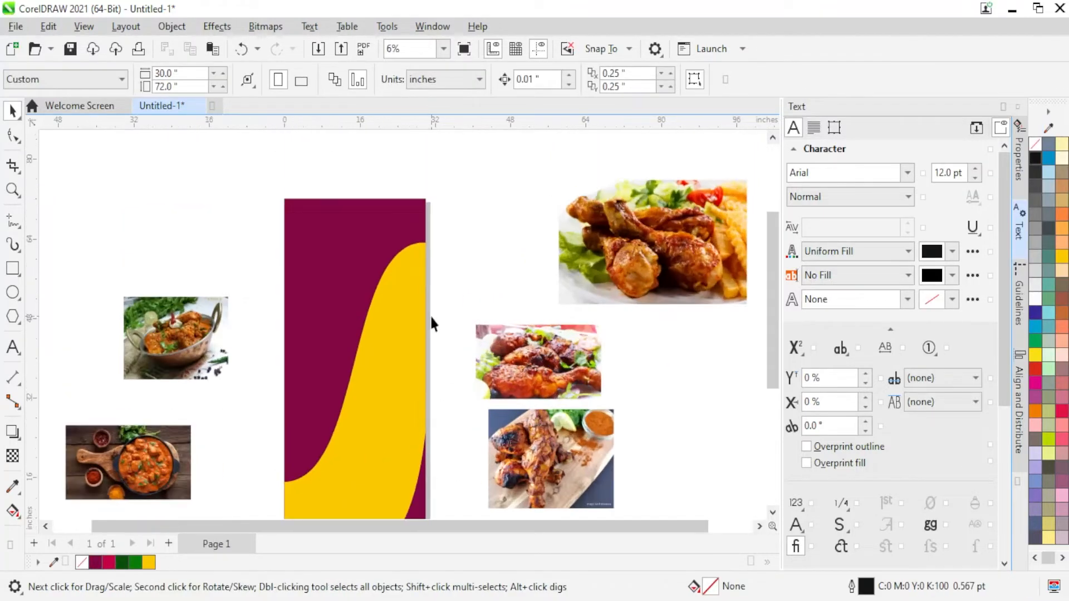
# Step: Draw an ellipse about 32.7 by 46.7 inches and position it over the upper part of the banner
pyautogui.click(12, 293)
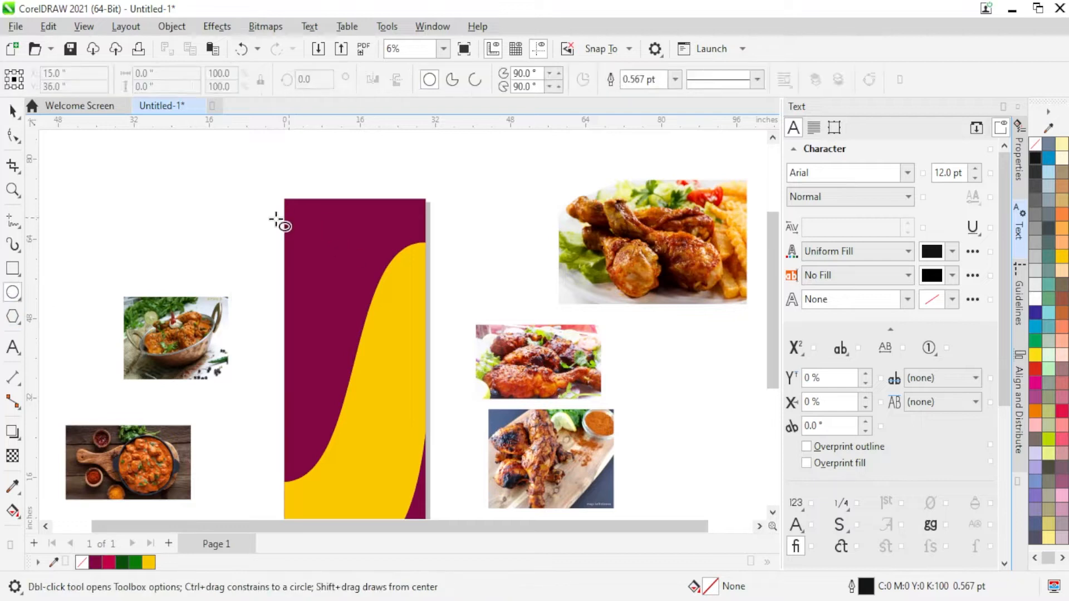
pyautogui.moveTo(237, 221); pyautogui.dragTo(391, 451)
pyautogui.press('space')
pyautogui.moveTo(312, 347); pyautogui.dragTo(347, 327)
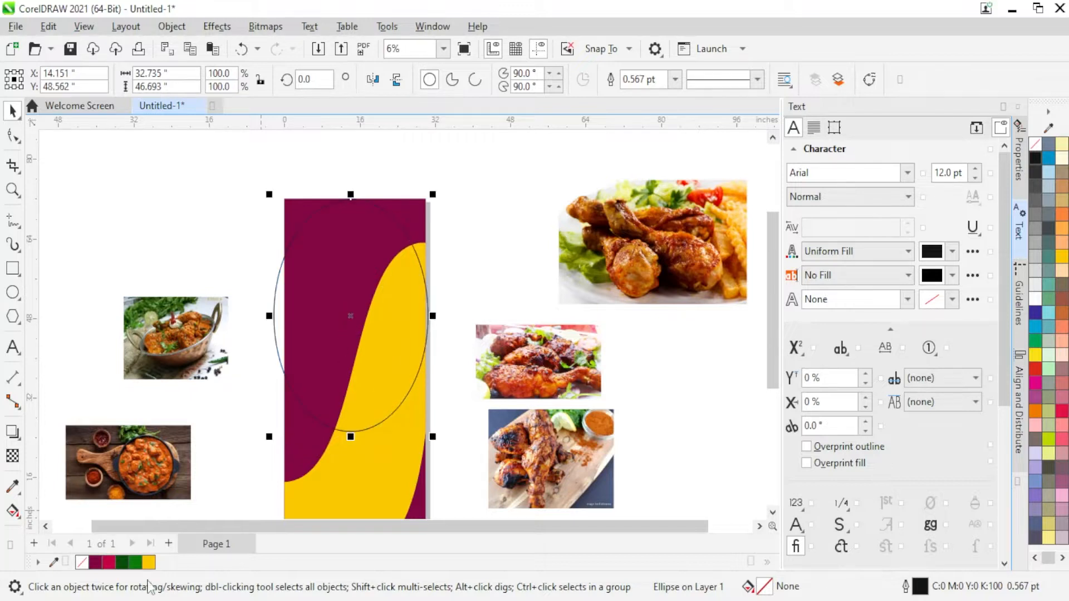
# Step: Give the ellipse an elliptical fountain fill running from dark maroon at the edges to crimson at the center
pyautogui.click(95, 562)
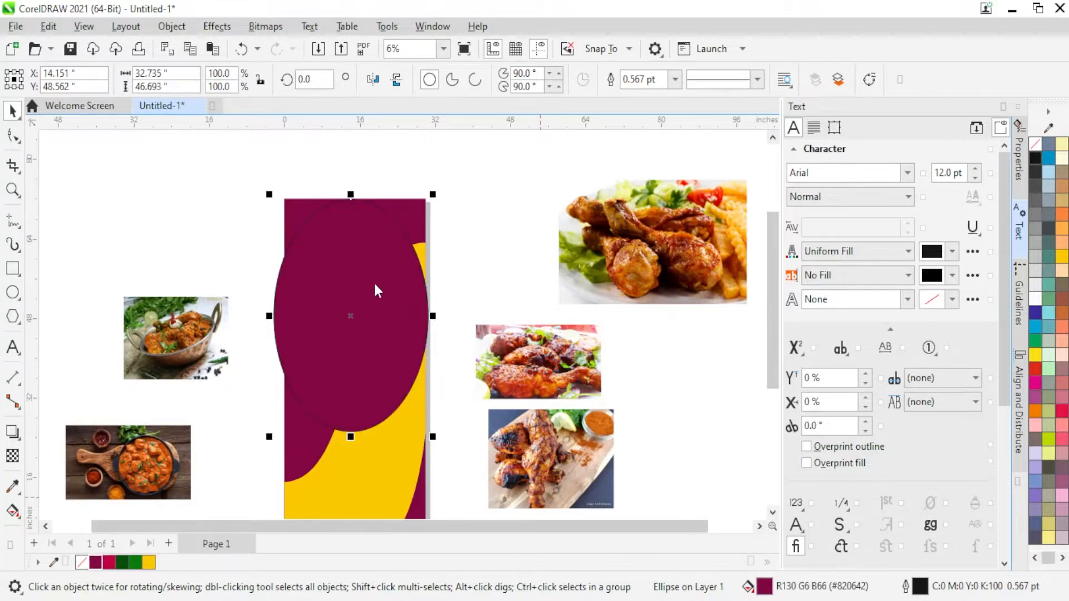
pyautogui.hotkey('shift', 'F11')
pyautogui.click(363, 101)
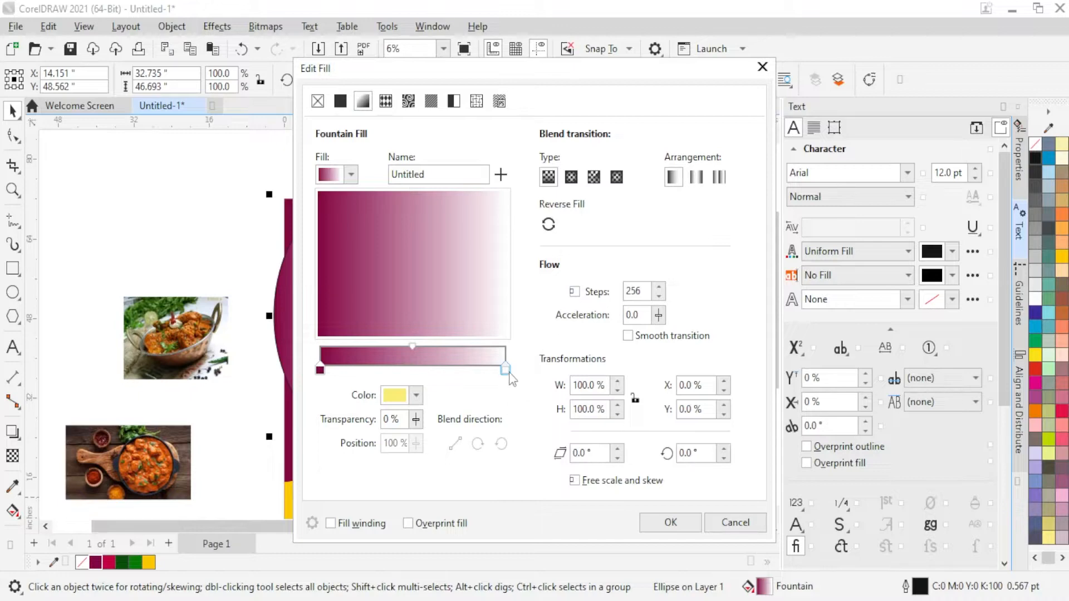
pyautogui.click(416, 395)
pyautogui.click(527, 366)
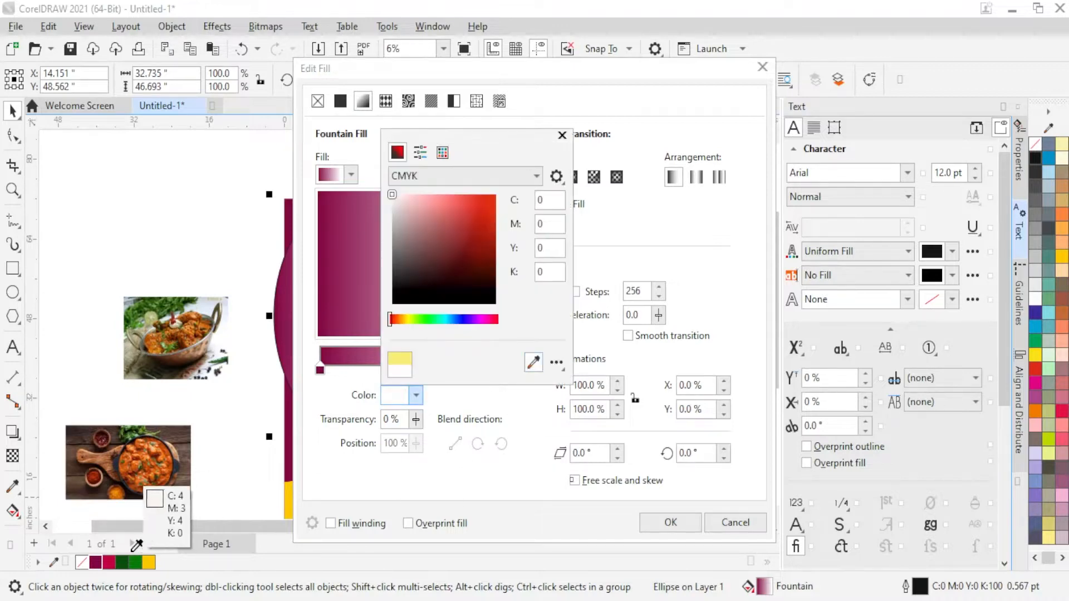
pyautogui.click(106, 564)
pyautogui.click(623, 242)
pyautogui.moveTo(498, 68); pyautogui.dragTo(715, 59)
pyautogui.click(794, 170)
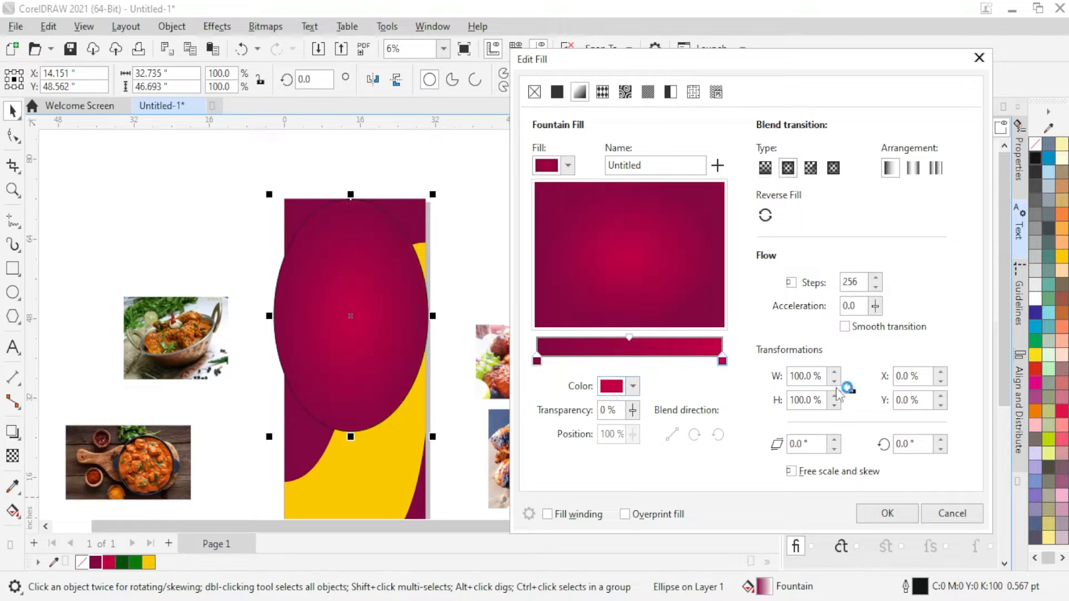
pyautogui.click(880, 515)
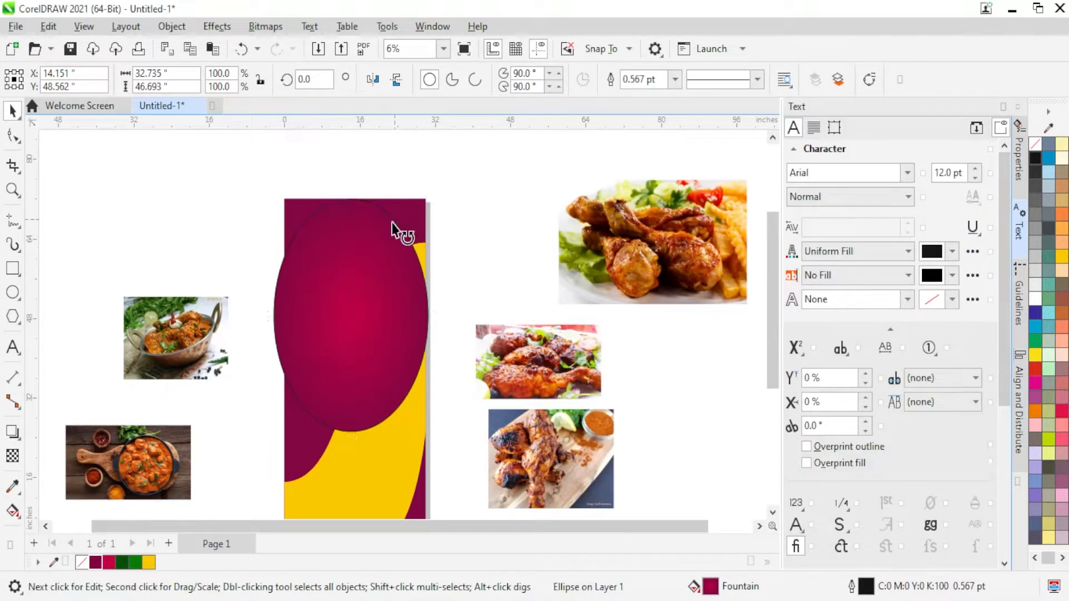
# Step: Enlarge the ellipse from its center to about 41.9 by 59.8 inches and remove its outline
pyautogui.click(395, 266)
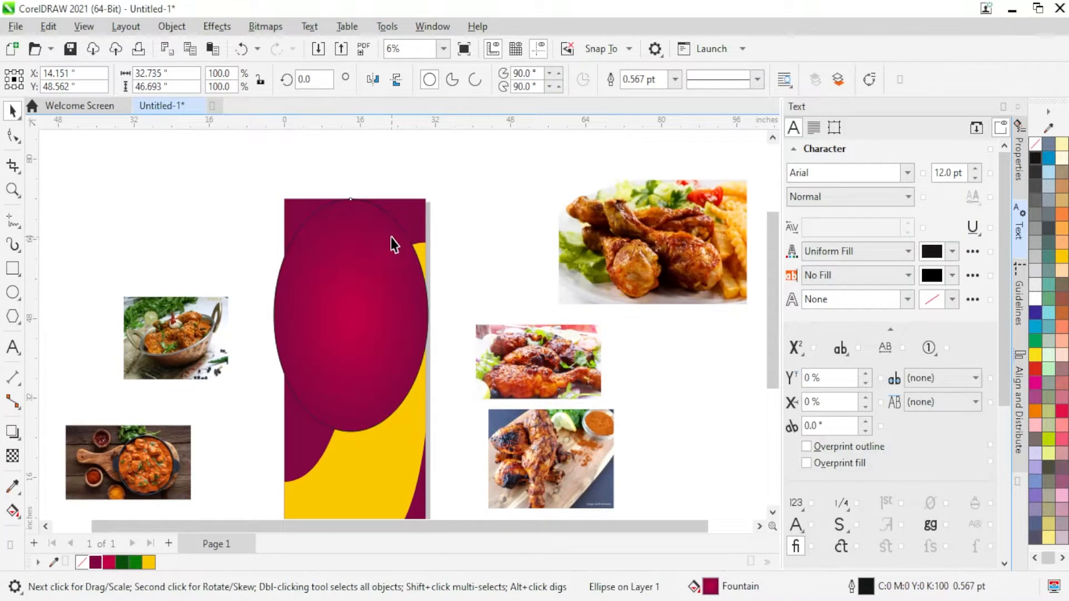
pyautogui.click(394, 241)
pyautogui.moveTo(434, 195); pyautogui.dragTo(455, 163)
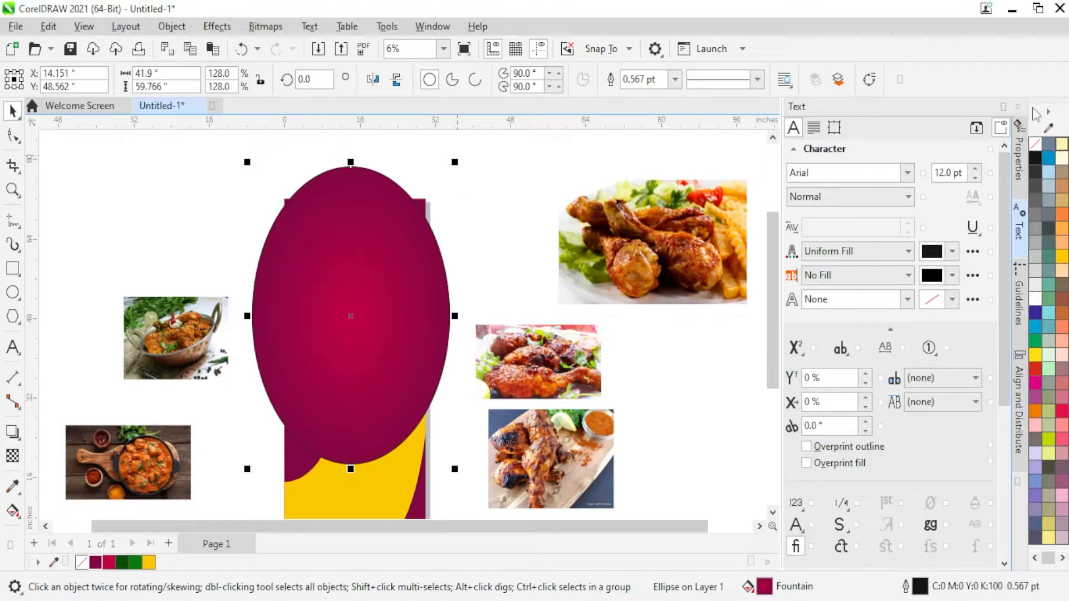
pyautogui.rightClick(1035, 151)
pyautogui.click(966, 157)
pyautogui.scroll(-3, 515, 182)
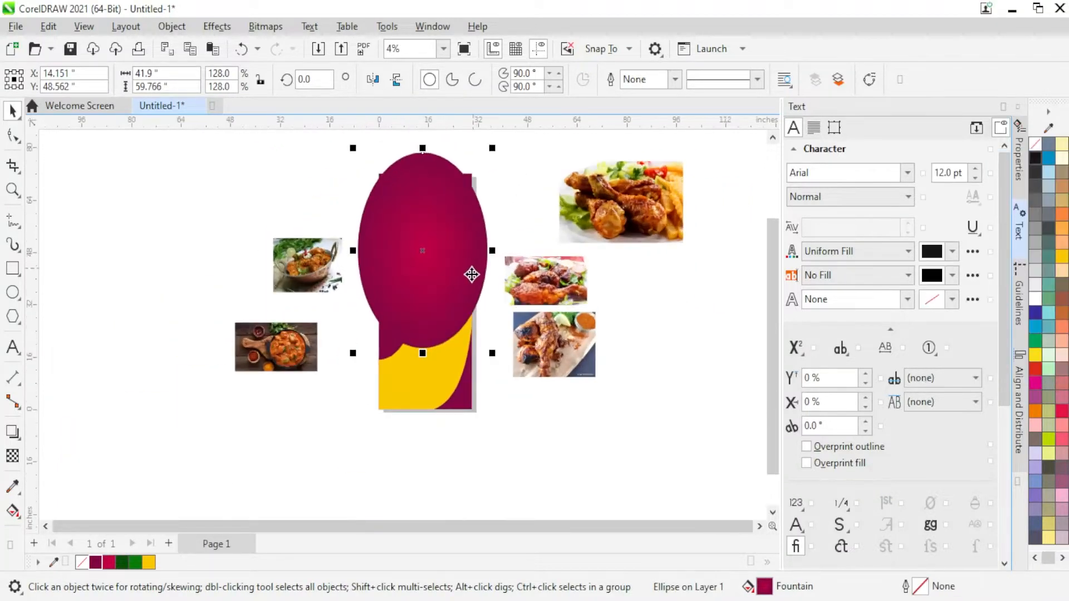
# Step: PowerClip the gradient ellipse inside the maroon background rectangle
pyautogui.rightClick(475, 293)
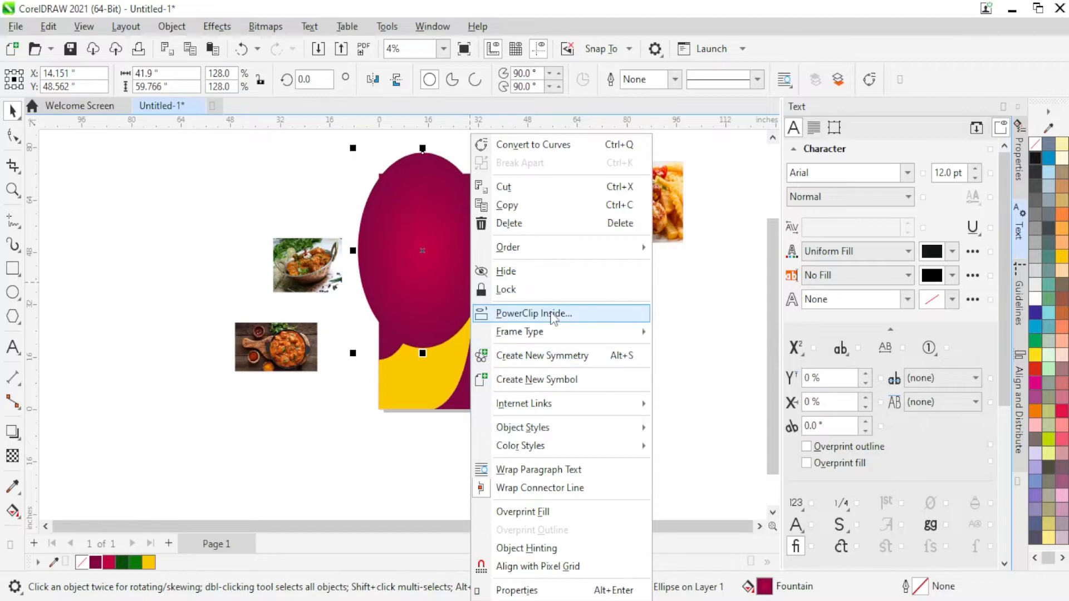
pyautogui.click(467, 414)
pyautogui.click(467, 415)
pyautogui.click(496, 392)
pyautogui.scroll(1, 441, 197)
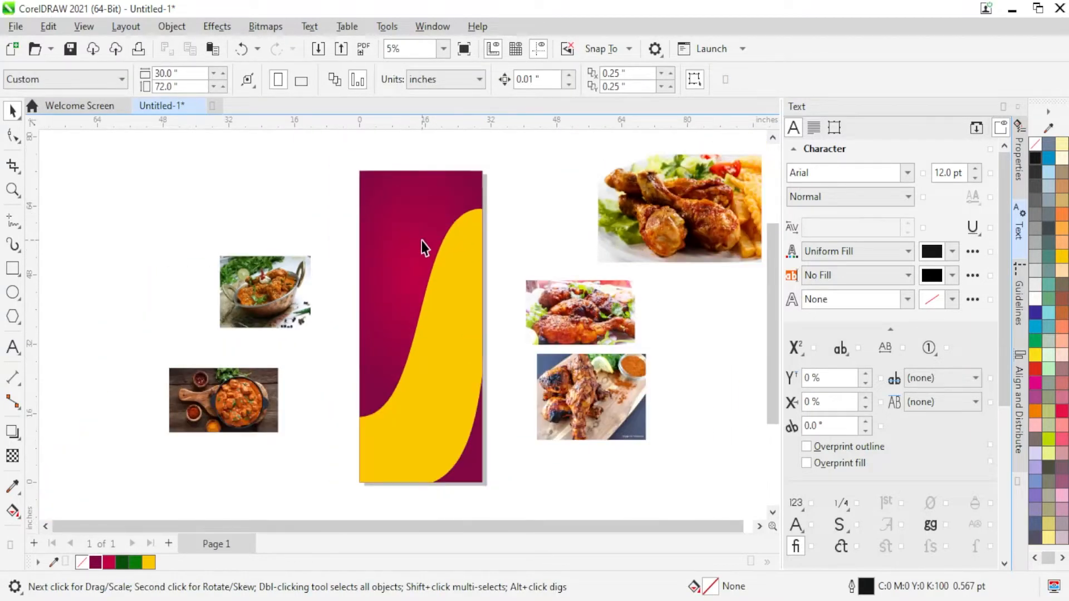
pyautogui.scroll(1, 429, 139)
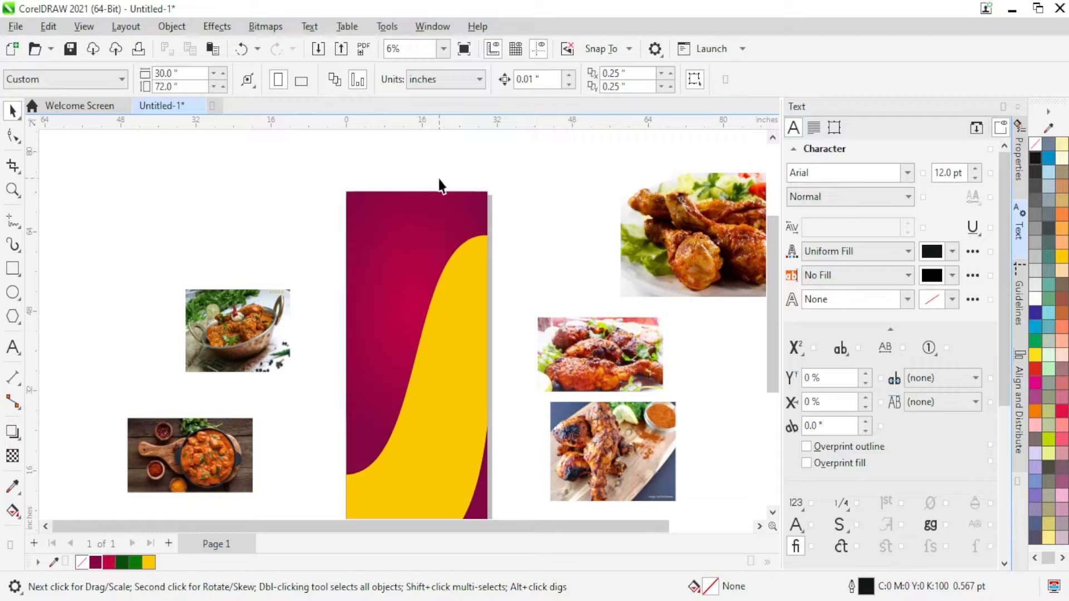
# Step: Lower the yellow shape's top node on the right page edge, making the shape about 59.2 inches tall
pyautogui.click(478, 266)
pyautogui.press('F10')
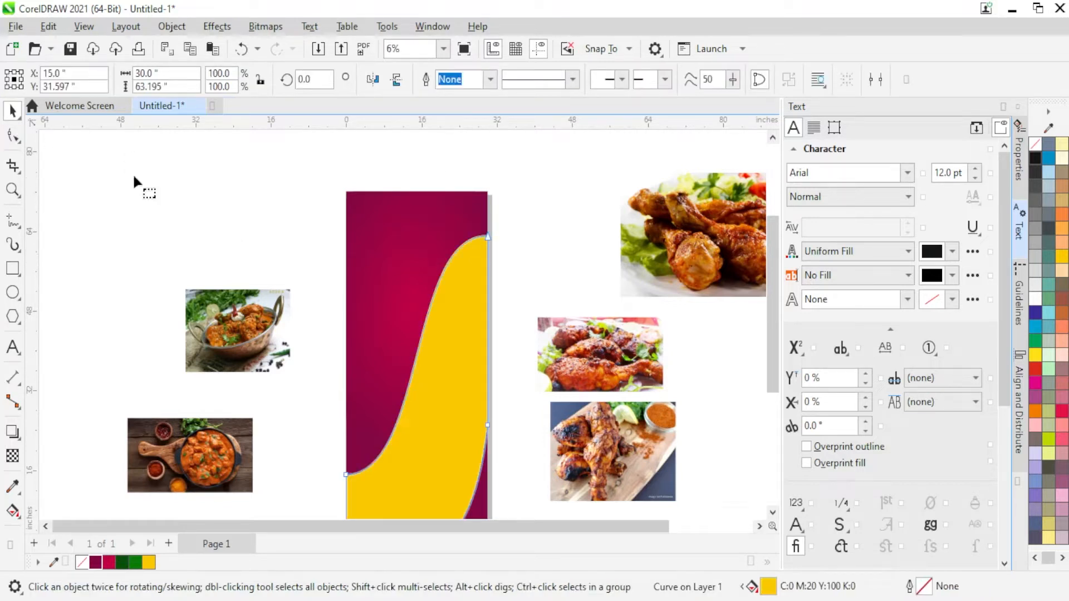
pyautogui.moveTo(486, 236); pyautogui.dragTo(483, 256)
pyautogui.scroll(-1, 483, 256)
pyautogui.scroll(1, 465, 256)
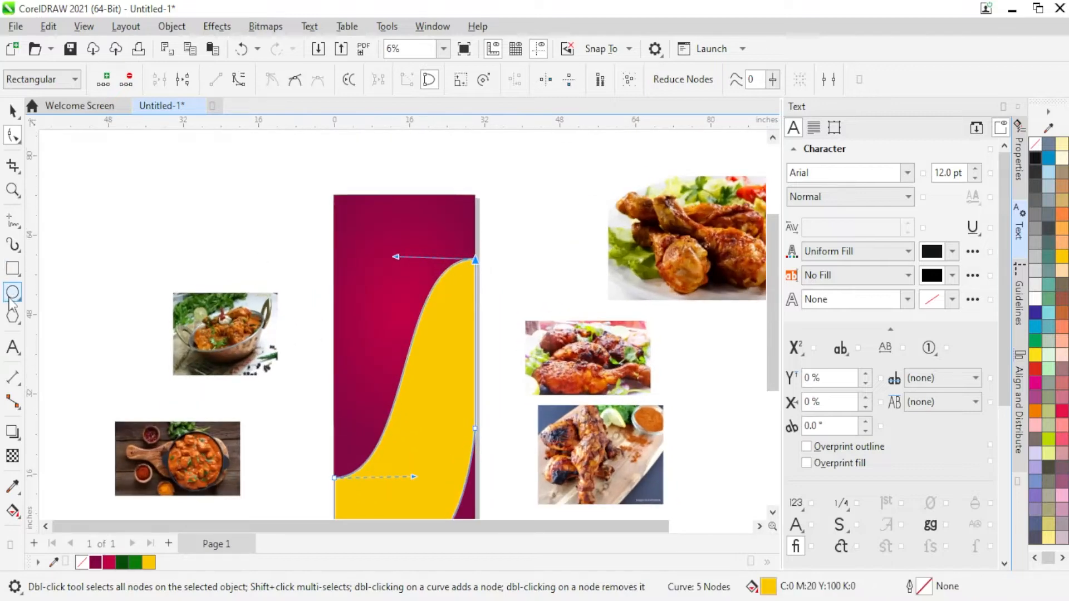
# Step: Draw a circle about 31.3 inches in diameter and move it over the middle of the banner
pyautogui.click(12, 294)
pyautogui.moveTo(226, 225); pyautogui.dragTo(286, 301)
pyautogui.press('space')
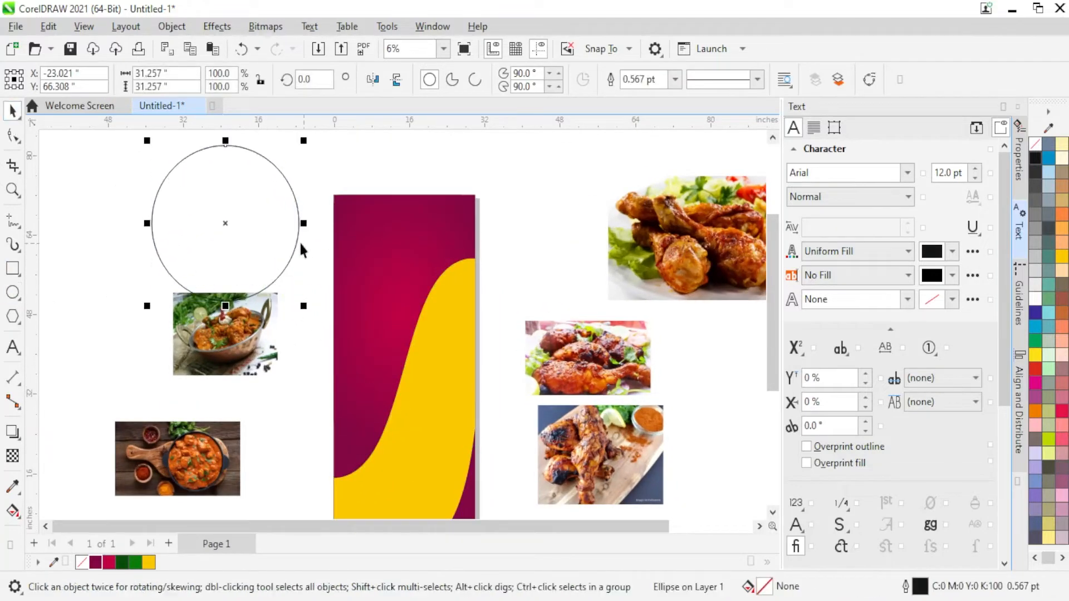
pyautogui.moveTo(226, 224); pyautogui.dragTo(399, 378)
pyautogui.scroll(-1, 399, 378)
pyautogui.scroll(2, 423, 426)
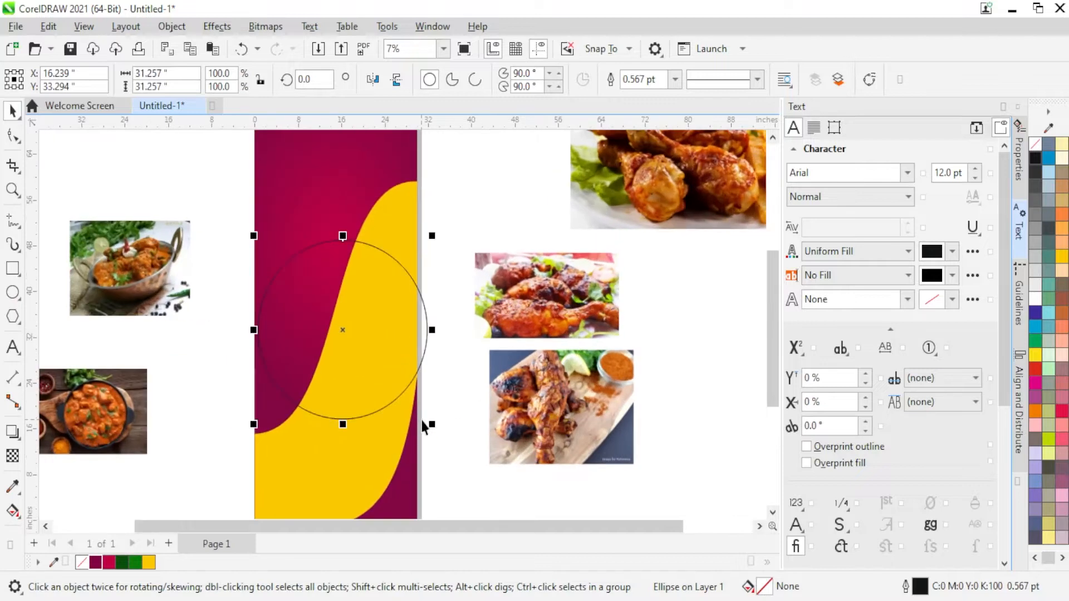
# Step: Shrink the circle to fit within the banner's width and center it horizontally on the yellow shape
pyautogui.moveTo(431, 425); pyautogui.dragTo(410, 395)
pyautogui.keyDown('shift'); pyautogui.click(401, 421); pyautogui.keyUp('shift')
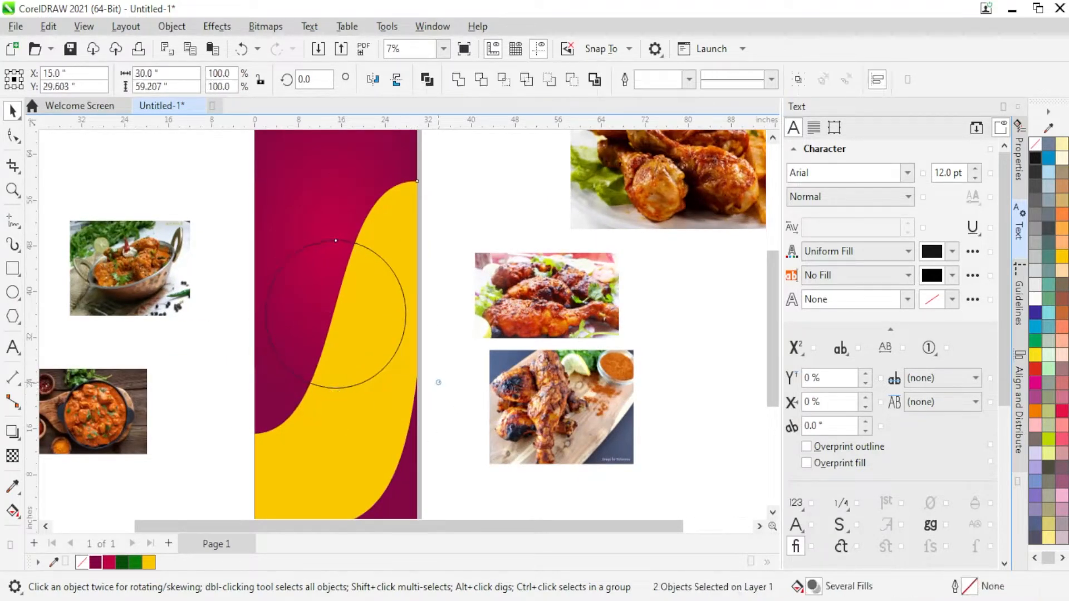
pyautogui.press('x')
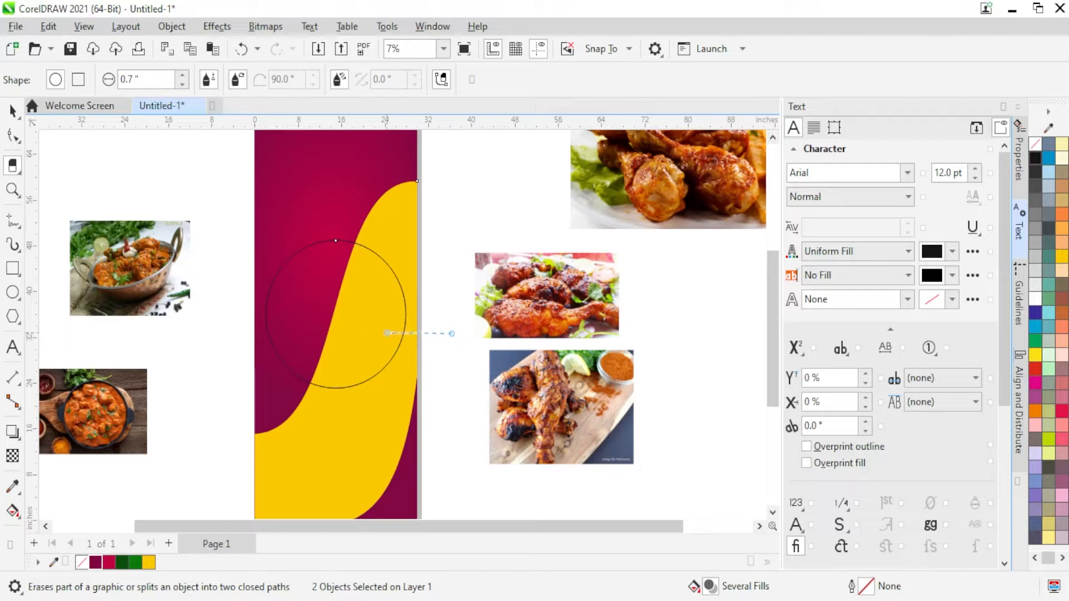
pyautogui.click(13, 110)
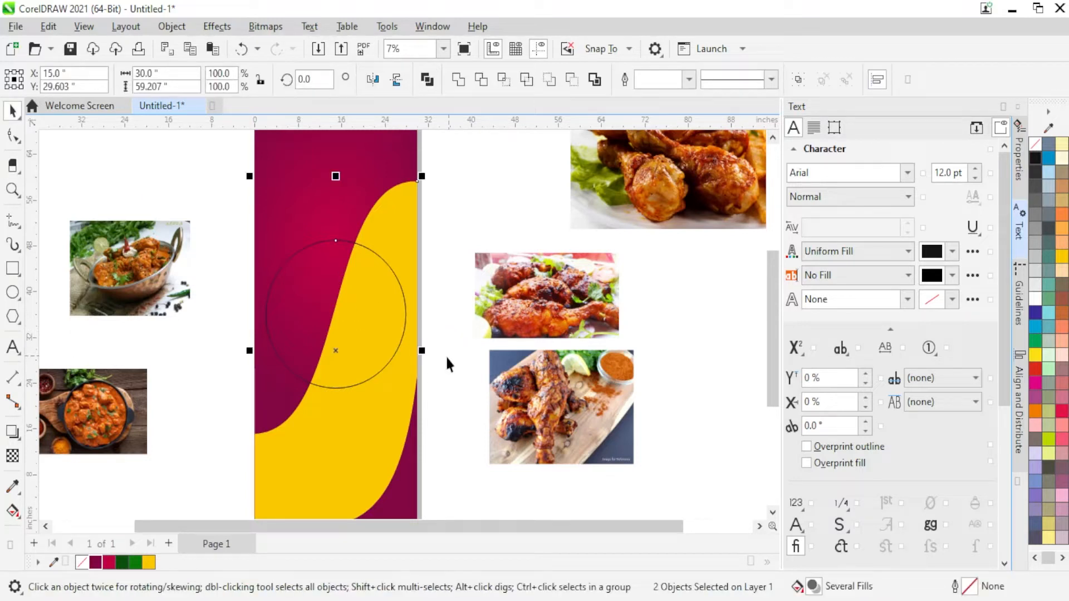
# Step: Duplicate the large circle below itself and scale the copy down to about 13.2 inches at the banner's left side
pyautogui.click(396, 324)
pyautogui.moveTo(345, 301); pyautogui.dragTo(341, 394)
pyautogui.moveTo(409, 333); pyautogui.dragTo(347, 405)
pyautogui.moveTo(303, 444); pyautogui.dragTo(303, 410)
pyautogui.scroll(1, 343, 450)
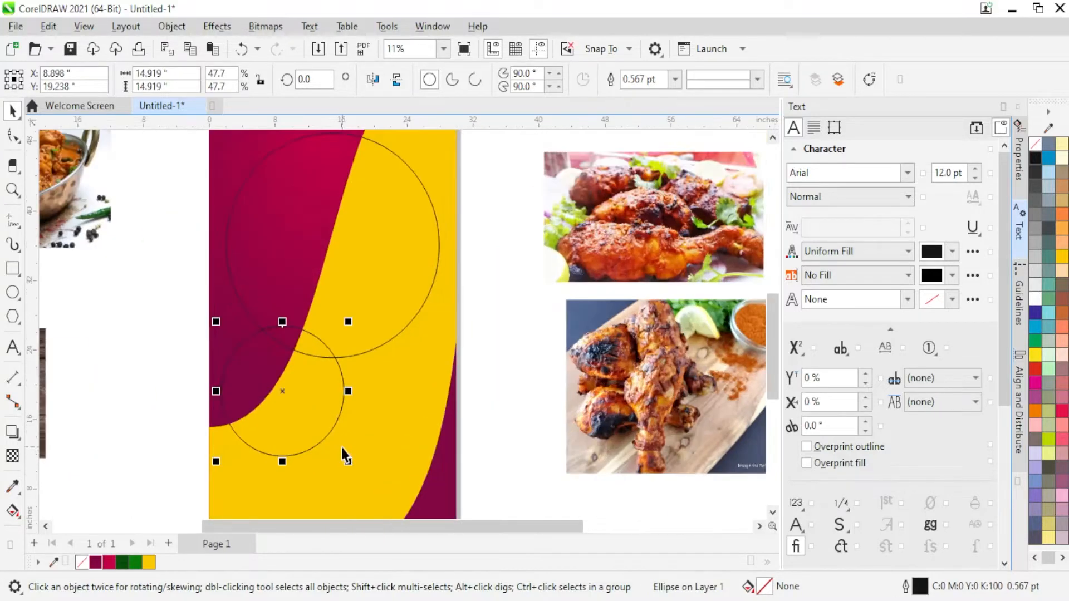
pyautogui.moveTo(346, 463); pyautogui.dragTo(336, 451)
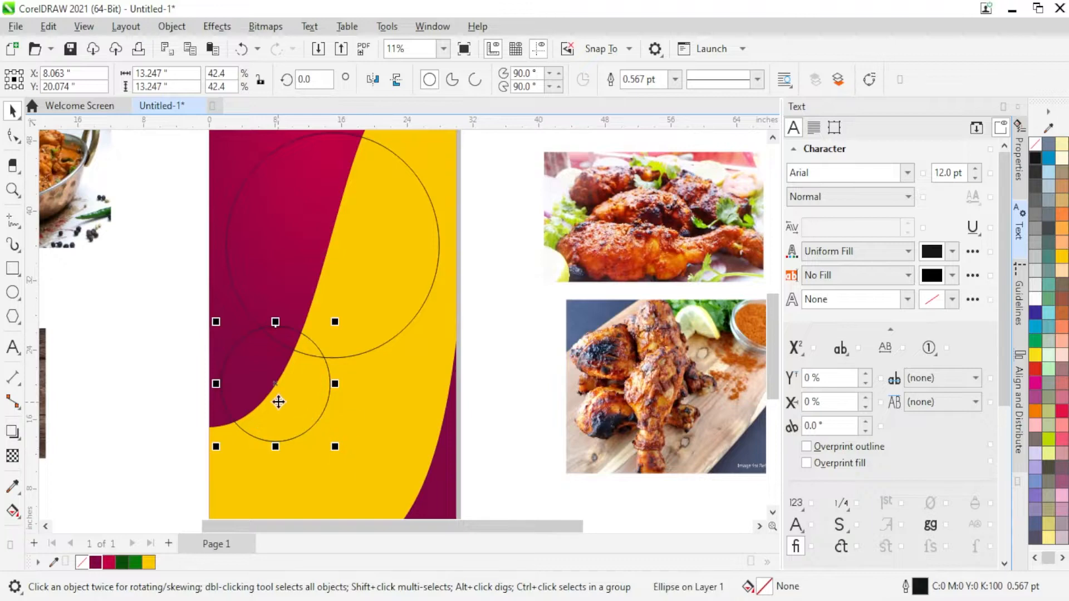
# Step: Duplicate the small circle to its right and center the pair horizontally on the banner, grouping them only for the alignment
pyautogui.moveTo(279, 401); pyautogui.dragTo(392, 404)
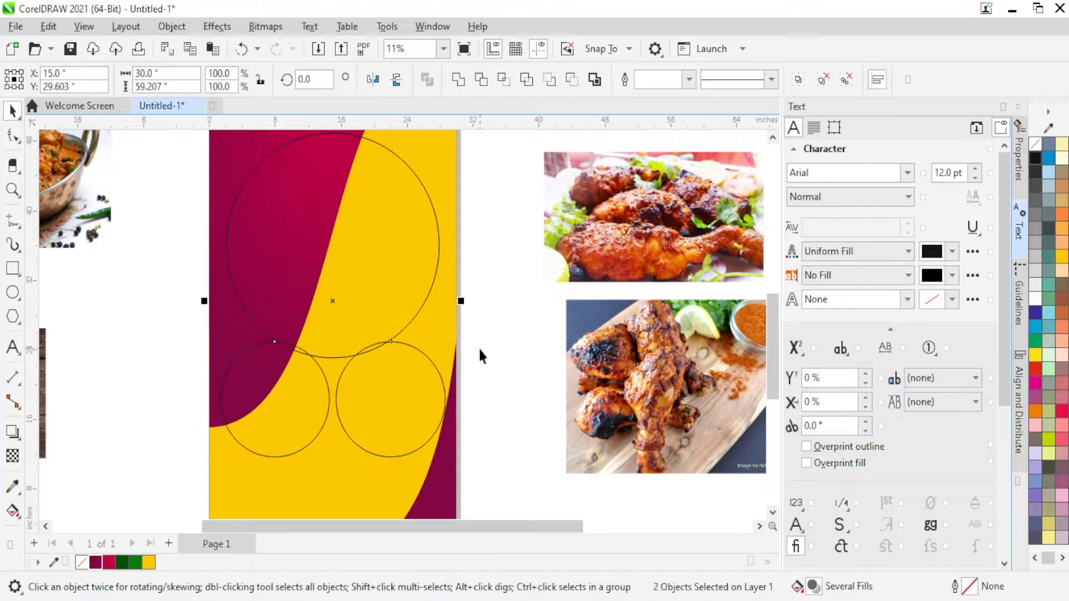
pyautogui.rightClick(414, 397)
pyautogui.click(468, 162)
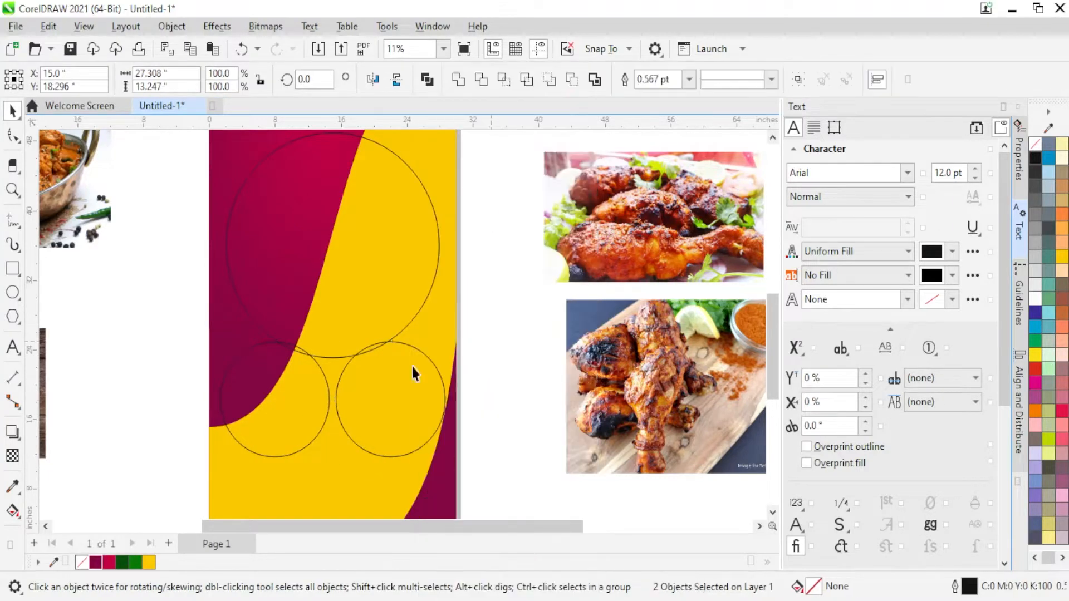
# Step: Duplicate the right small circle, center the copy on the left small circle and shrink it to about 12.6 inches
pyautogui.click(326, 379)
pyautogui.moveTo(327, 379); pyautogui.dragTo(438, 433)
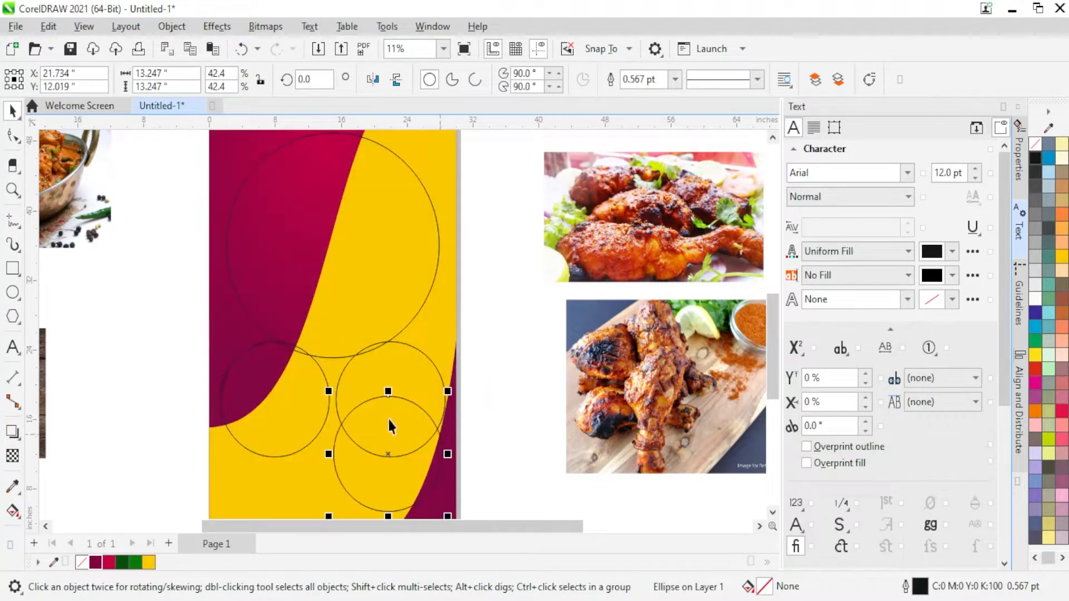
pyautogui.keyDown('shift'); pyautogui.click(328, 415); pyautogui.keyUp('shift')
pyautogui.press('c')
pyautogui.press('e')
pyautogui.click(303, 428)
pyautogui.scroll(2, 303, 428)
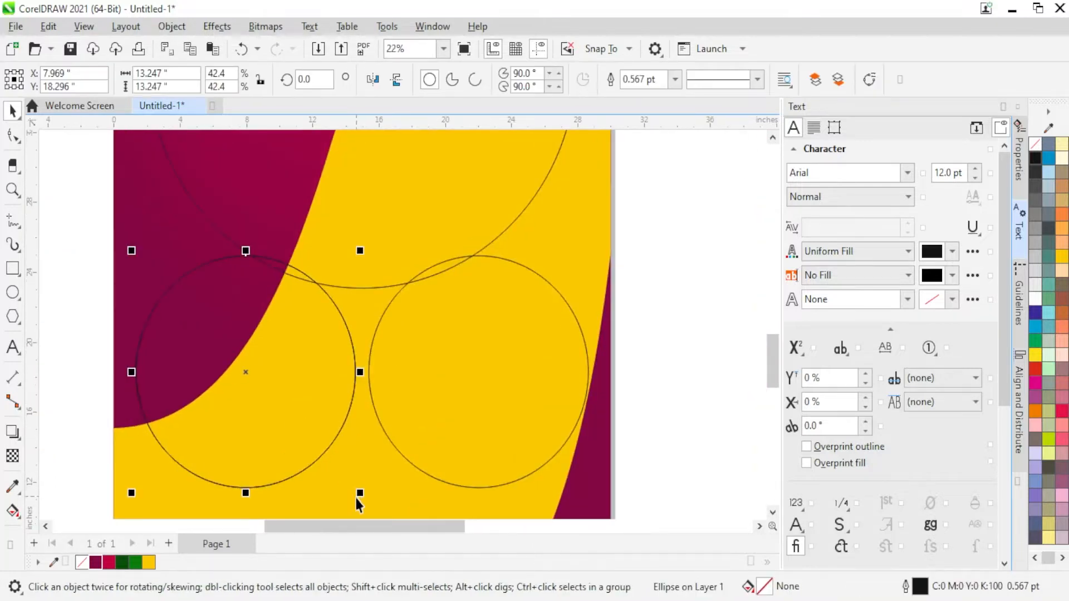
pyautogui.moveTo(358, 494); pyautogui.dragTo(358, 489)
# Step: Place a spare copy of the 12.6-inch inner circle outside the banner, beside its left edge
pyautogui.scroll(-2, 245, 367)
pyautogui.moveTo(245, 367); pyautogui.dragTo(73, 357)
pyautogui.rightClick(73, 356)
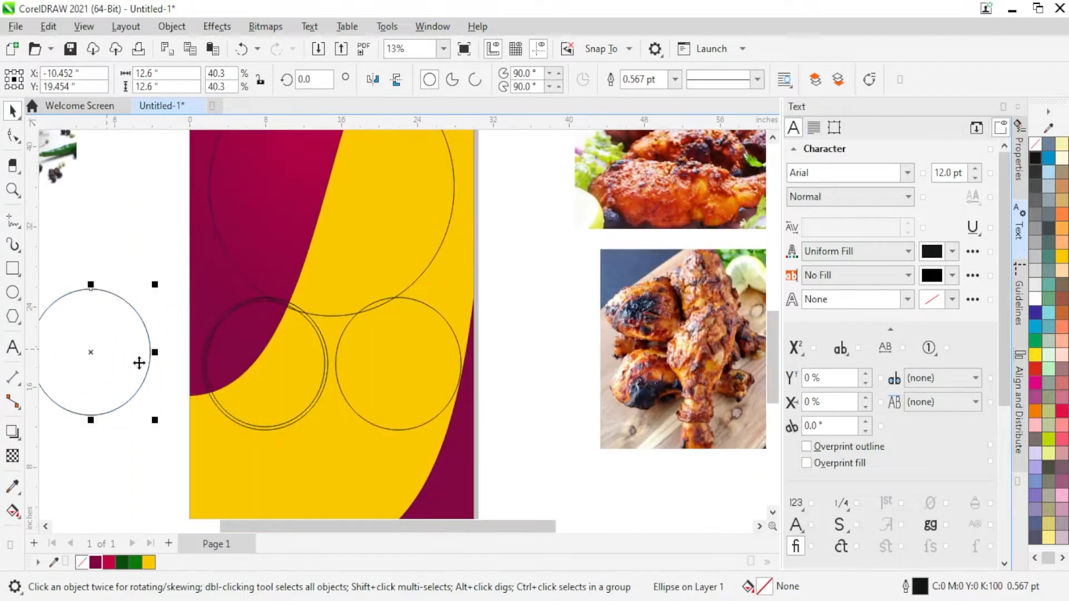
# Step: Combine the two concentric circles at the banner's left into a ring filled red (C:0 M:100 Y:100 K:0) without an outline
pyautogui.scroll(2, 248, 429)
pyautogui.click(266, 421)
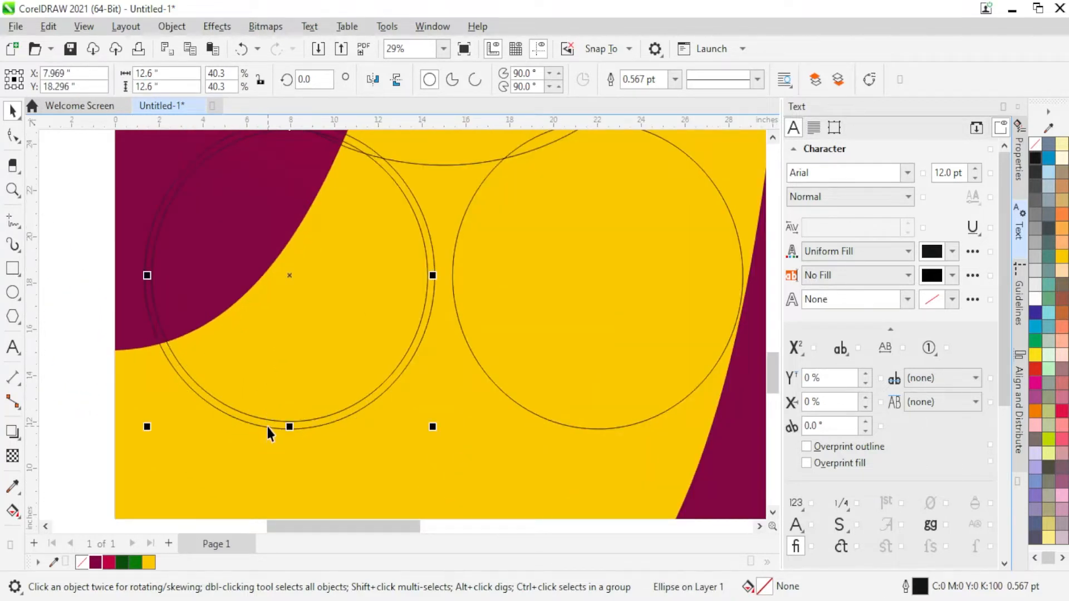
pyautogui.keyDown('shift'); pyautogui.click(268, 427); pyautogui.keyUp('shift')
pyautogui.click(1035, 368)
pyautogui.rightClick(360, 348)
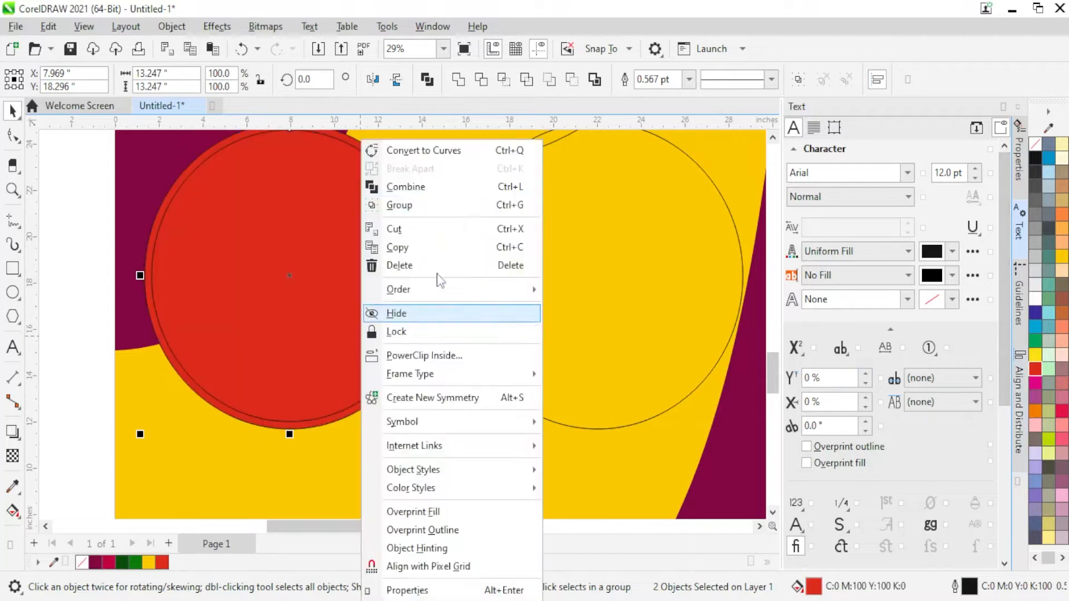
pyautogui.click(445, 185)
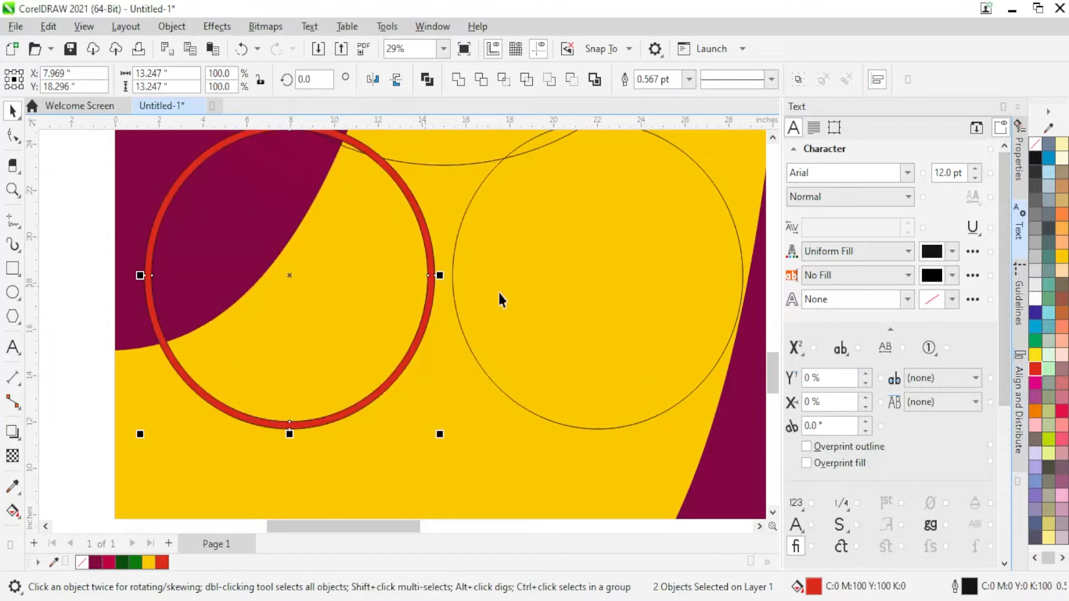
pyautogui.rightClick(1035, 144)
pyautogui.click(1037, 154)
pyautogui.scroll(-1, 439, 295)
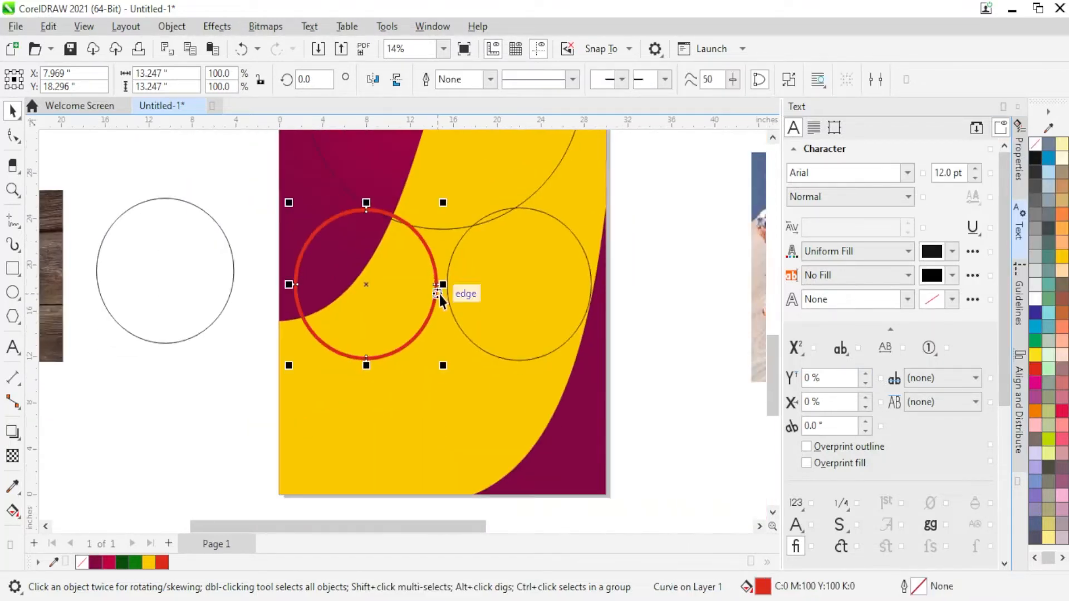
# Step: Delete the unfilled small circle at the banner's right and put a duplicate of the red ring in its place
pyautogui.click(516, 315)
pyautogui.press('Delete')
pyautogui.click(341, 317)
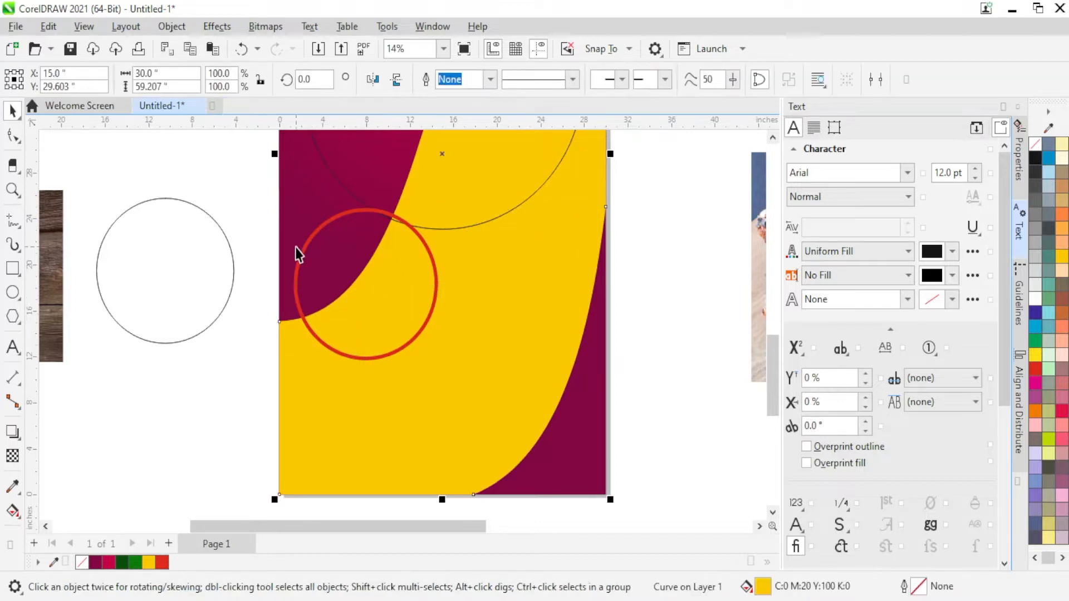
pyautogui.click(303, 253)
pyautogui.moveTo(365, 286); pyautogui.dragTo(518, 263)
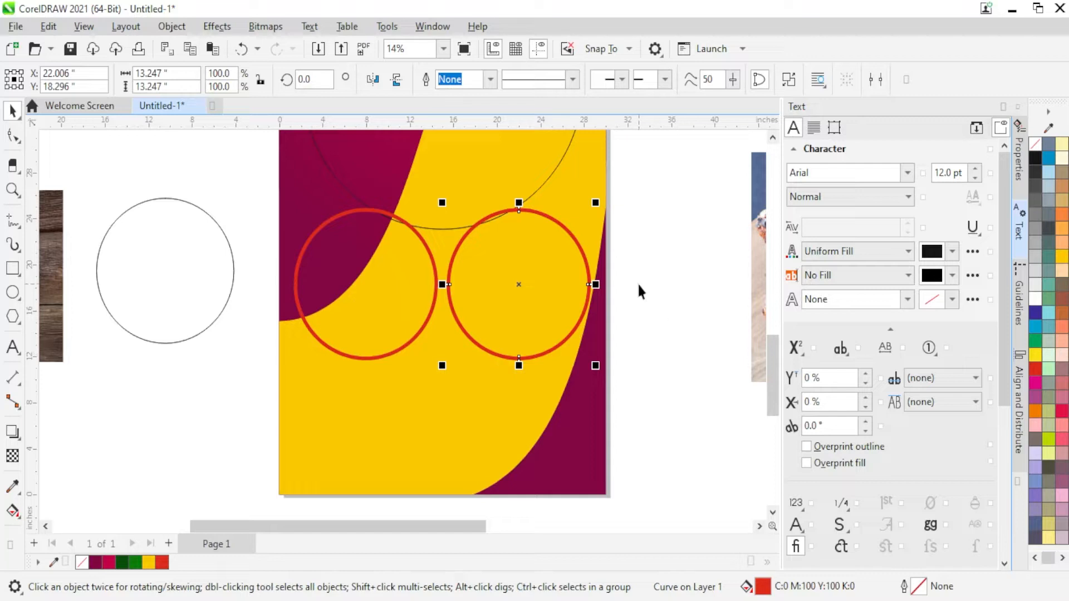
pyautogui.click(637, 283)
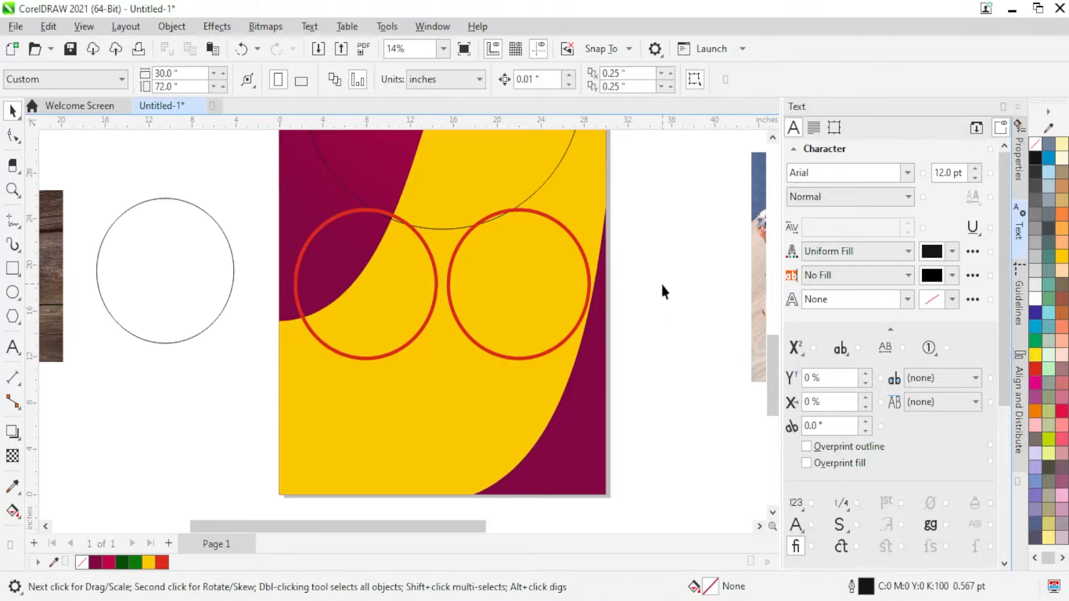
pyautogui.click(179, 282)
pyautogui.keyDown('shift'); pyautogui.click(332, 306); pyautogui.keyUp('shift')
pyautogui.press('c')
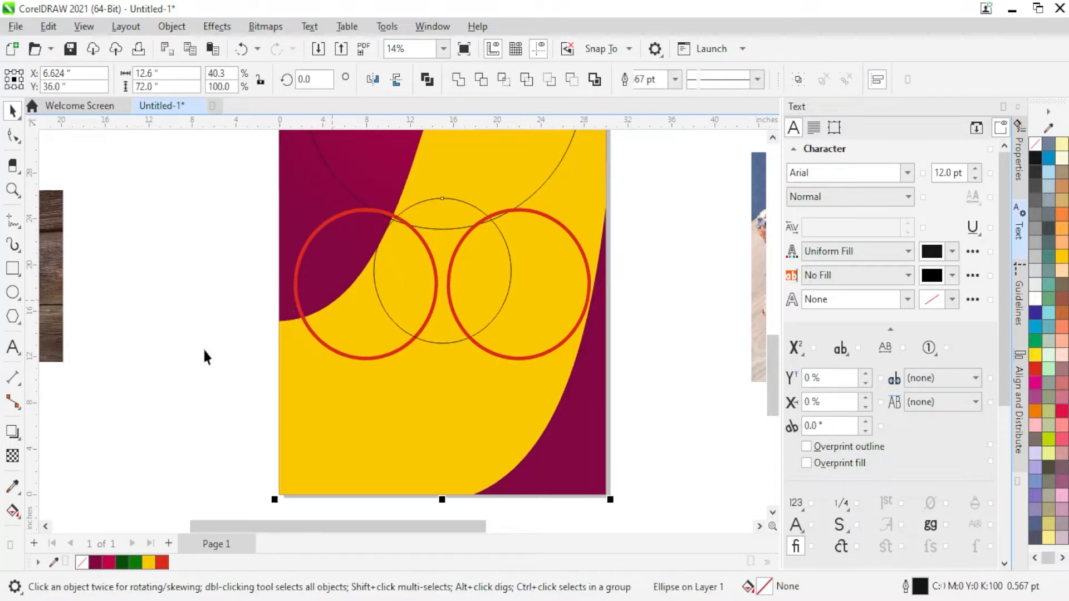
pyautogui.press('t')
pyautogui.hotkey('ctrl', 'z')
pyautogui.hotkey('ctrl', 'z')
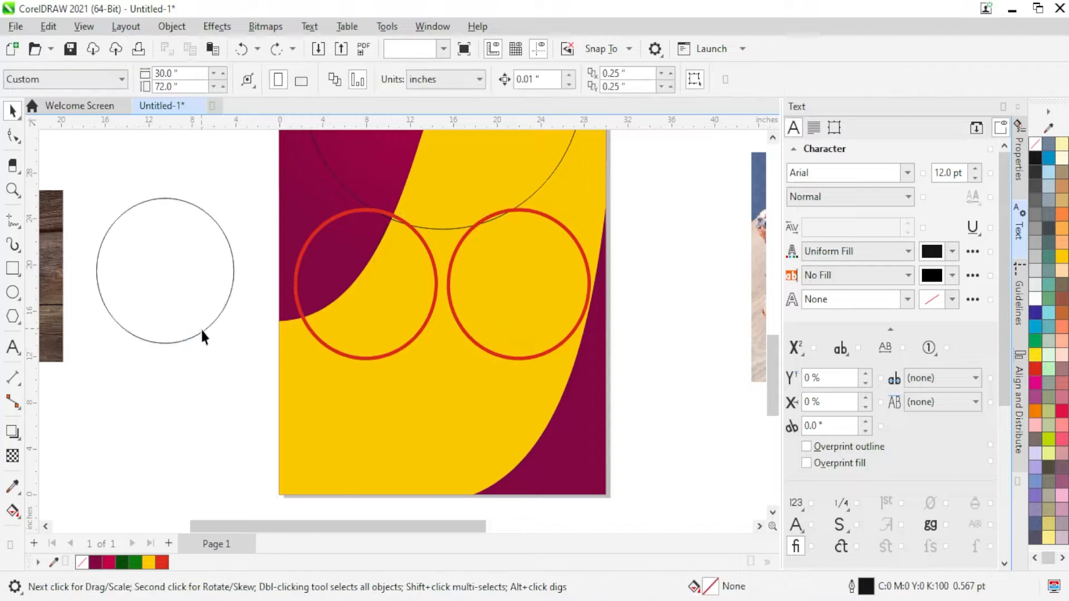
# Step: Center the spare 12.6-inch circle inside the left red ring
pyautogui.keyDown('shift'); pyautogui.click(317, 338); pyautogui.keyUp('shift')
pyautogui.press('c')
pyautogui.press('e')
pyautogui.click(137, 370)
# Step: Duplicate the left ring's inner circle and center the copy inside the right red ring
pyautogui.click(378, 311)
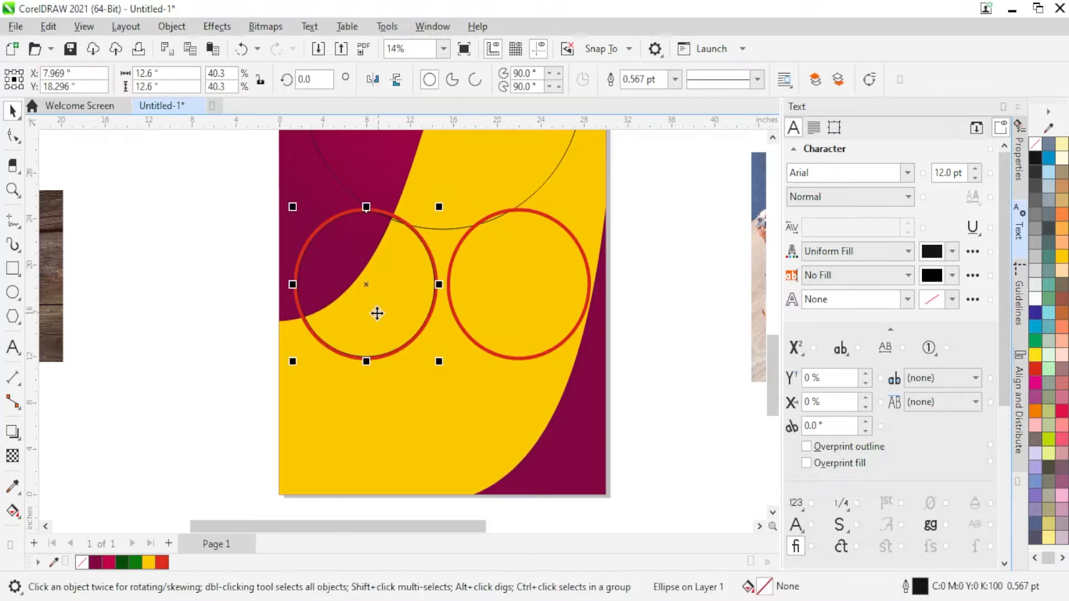
pyautogui.moveTo(361, 303); pyautogui.dragTo(448, 302)
pyautogui.keyDown('shift'); pyautogui.click(543, 353); pyautogui.keyUp('shift')
pyautogui.press('c')
pyautogui.press('e')
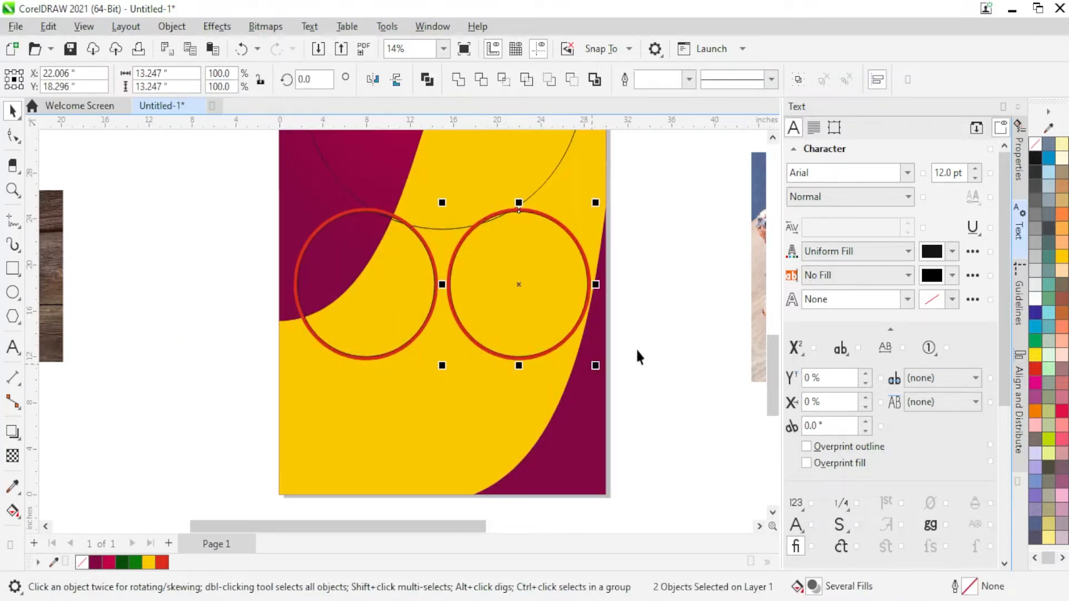
# Step: Fill the circles inside both red rings with white and remove their outlines
pyautogui.click(503, 289)
pyautogui.keyDown('shift'); pyautogui.click(374, 312); pyautogui.keyUp('shift')
pyautogui.click(1035, 299)
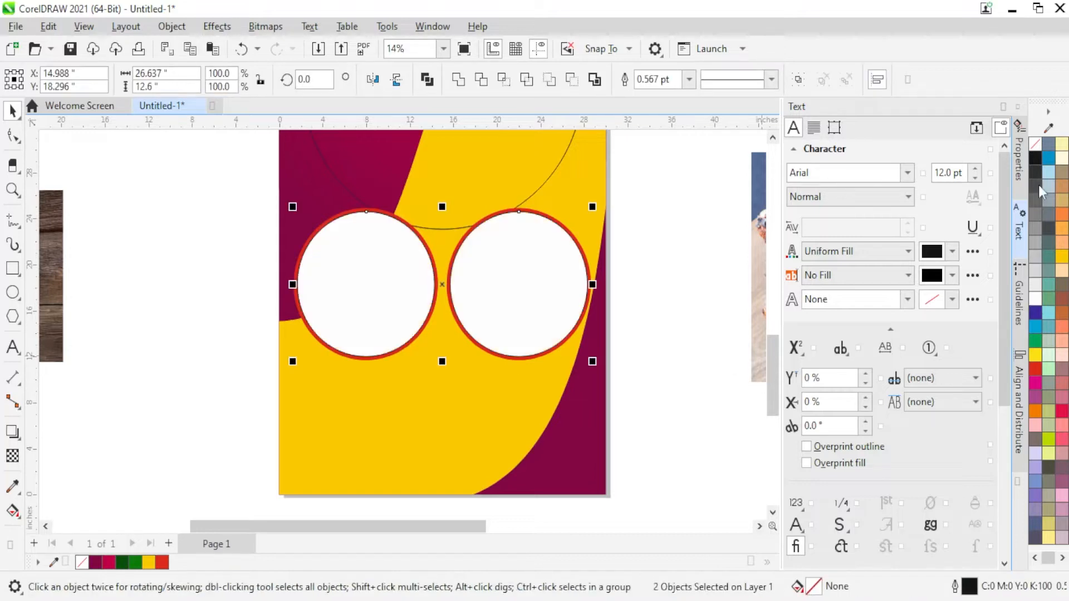
pyautogui.rightClick(1037, 148)
pyautogui.press('Escape')
# Step: Duplicate the large circle, shrink the copy to about 23.9 inches and center it inside the original
pyautogui.scroll(-2, 515, 322)
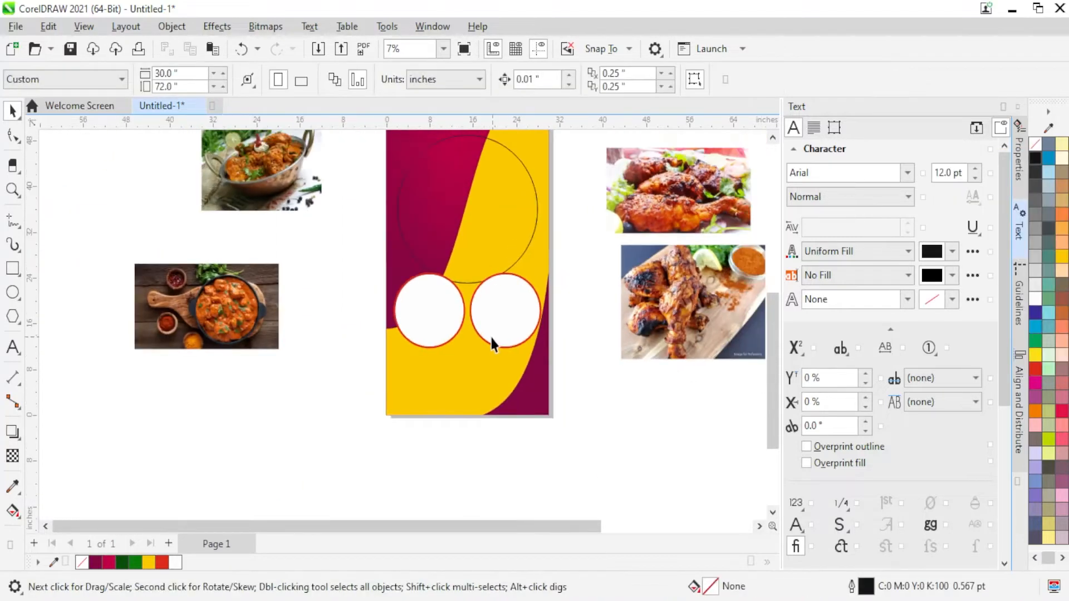
pyautogui.scroll(2, 483, 298)
pyautogui.click(533, 260)
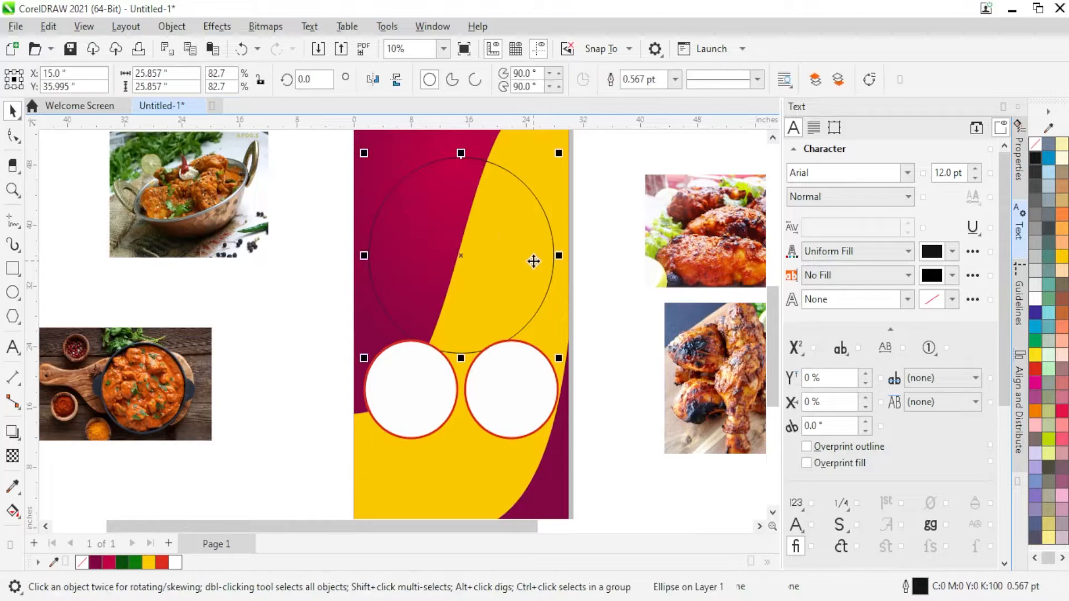
pyautogui.moveTo(533, 259); pyautogui.dragTo(500, 275)
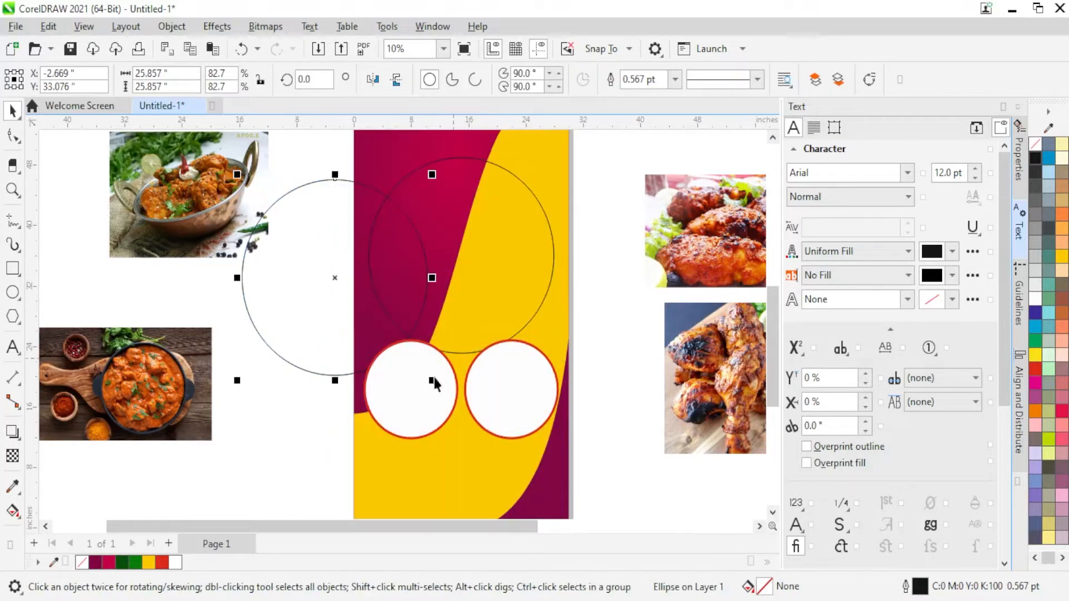
pyautogui.moveTo(432, 381); pyautogui.dragTo(426, 375)
pyautogui.keyDown('shift'); pyautogui.click(542, 259); pyautogui.keyUp('shift')
pyautogui.press('c')
pyautogui.press('e')
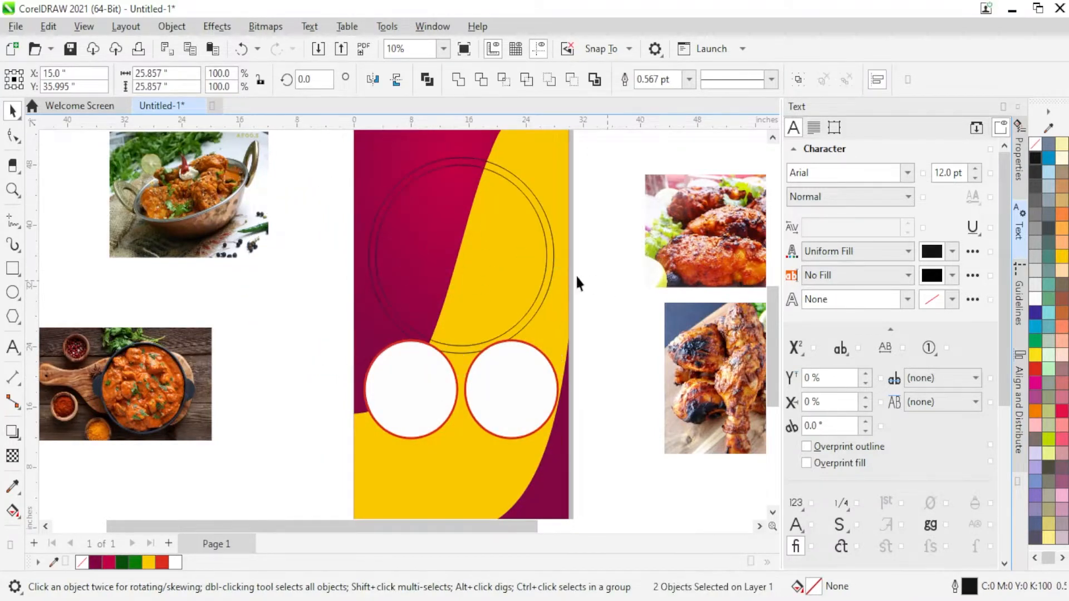
# Step: Enlarge the large inner circle slightly to about 24.3 inches around its center
pyautogui.click(576, 274)
pyautogui.scroll(1, 533, 221)
pyautogui.click(551, 276)
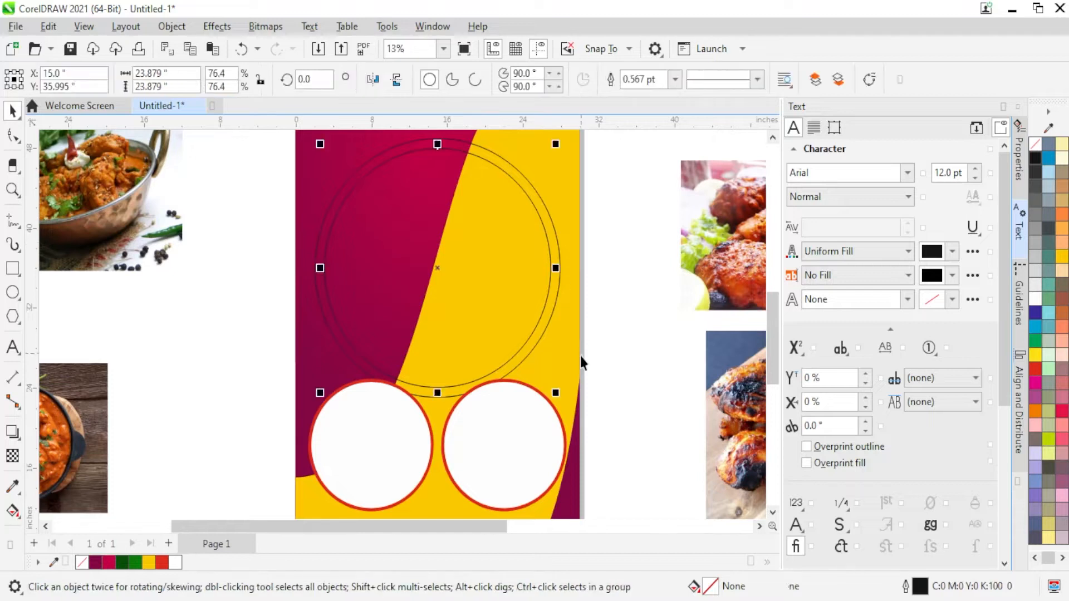
pyautogui.scroll(1, 580, 356)
pyautogui.moveTo(551, 400); pyautogui.dragTo(553, 403)
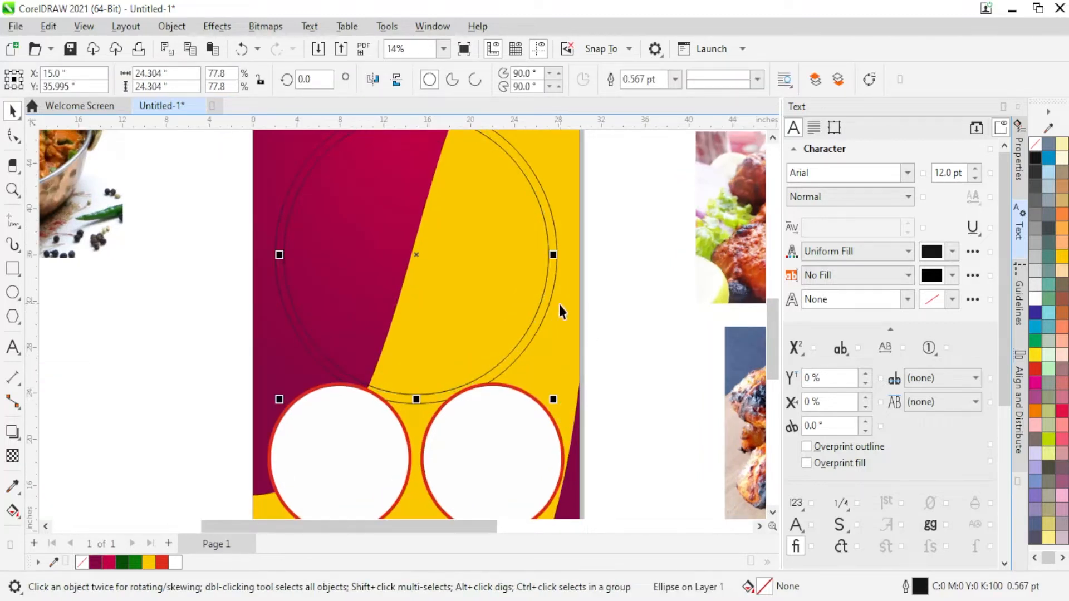
# Step: Duplicate the large inner circle and move the spare copy toward the space beside the banner's left edge
pyautogui.hotkey('ctrl', 'd')
pyautogui.scroll(-2, 507, 291)
pyautogui.moveTo(503, 292); pyautogui.dragTo(390, 325)
# Step: Combine the two large concentric circles into a ring filled with the document's dark maroon (#820642) and without an outline
pyautogui.scroll(2, 530, 306)
pyautogui.click(506, 305)
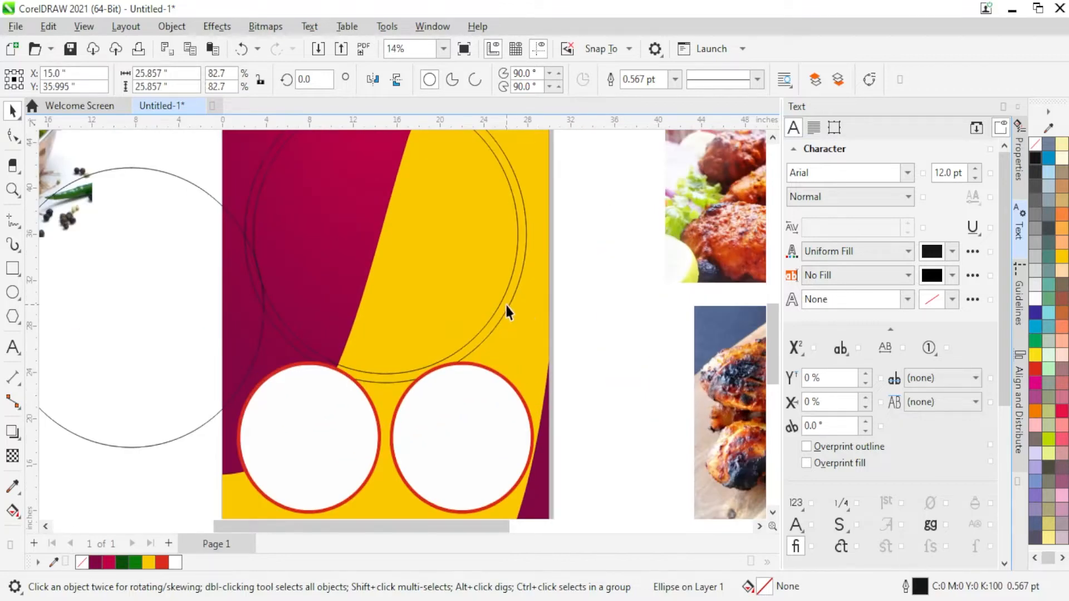
pyautogui.keyDown('shift'); pyautogui.click(487, 301); pyautogui.keyUp('shift')
pyautogui.rightClick(478, 333)
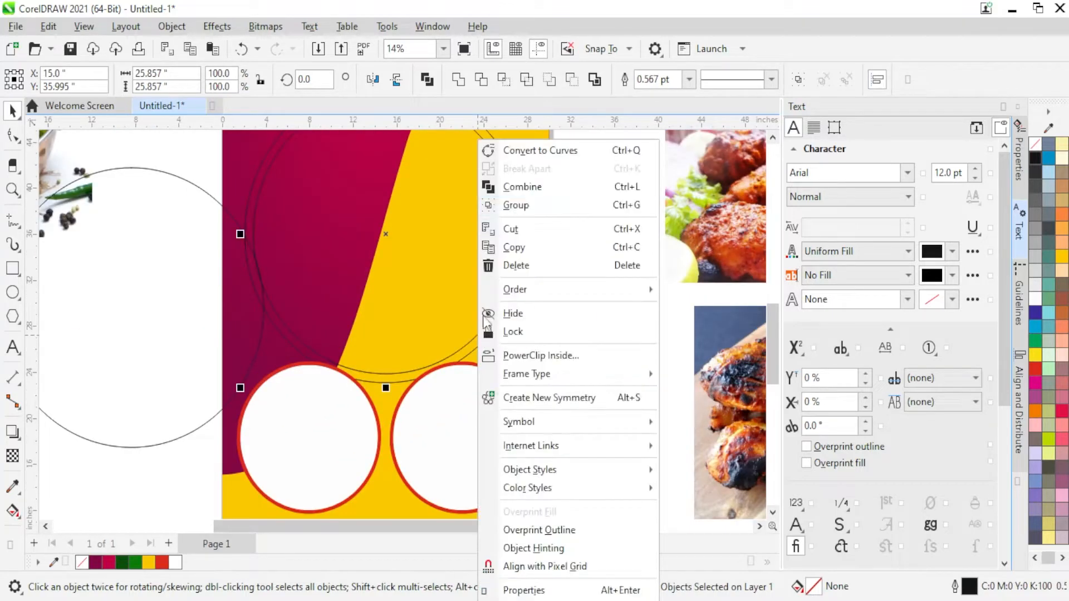
pyautogui.click(515, 186)
pyautogui.click(95, 562)
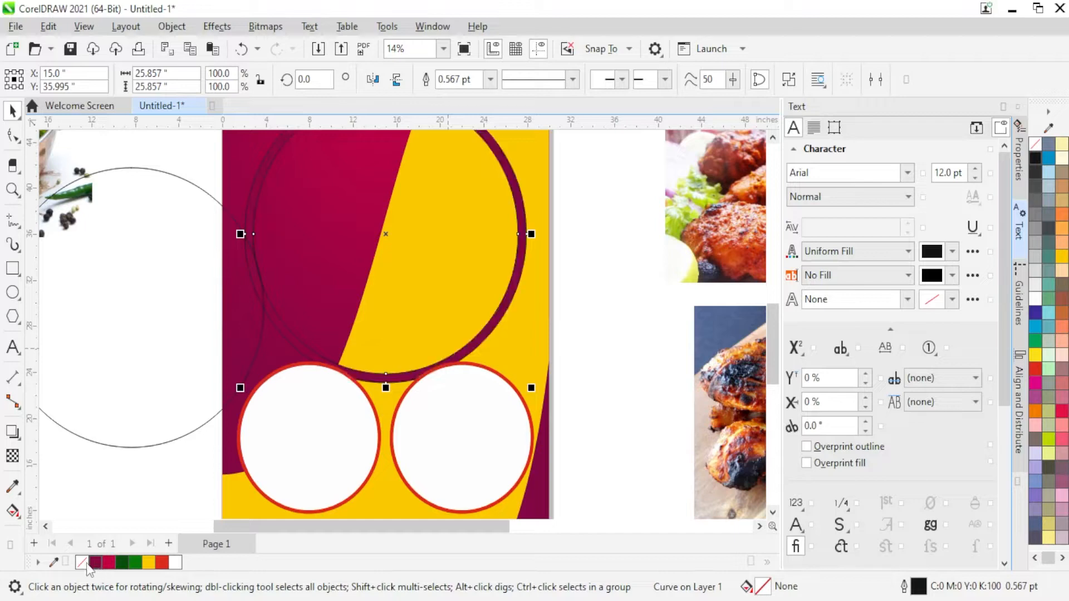
pyautogui.rightClick(95, 562)
pyautogui.press('Escape')
pyautogui.scroll(-1, 518, 334)
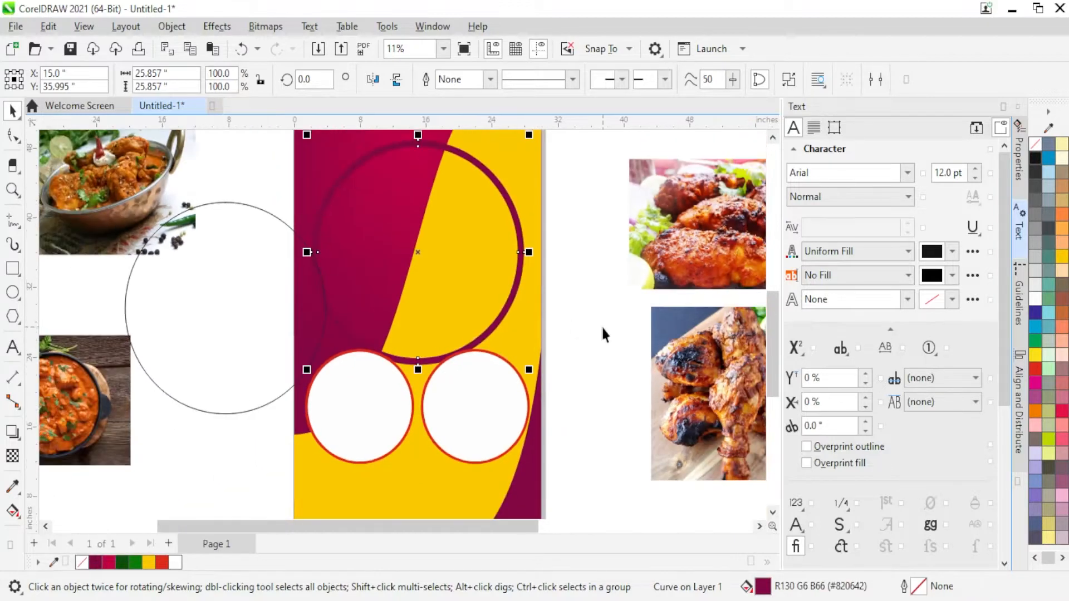
pyautogui.click(591, 322)
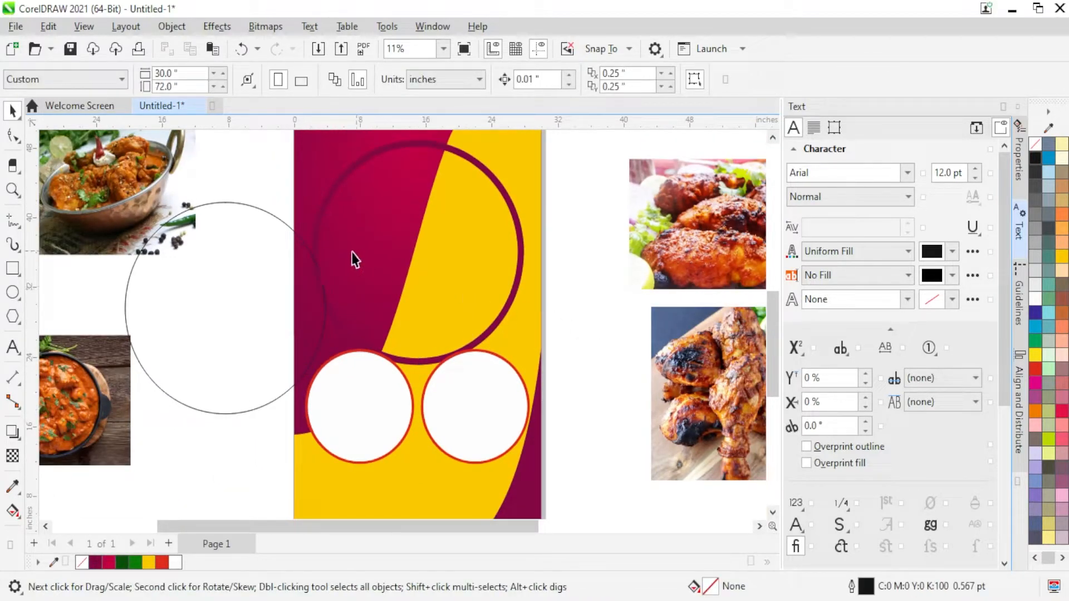
# Step: Duplicate the spare large circle, center the copy on the maroon ring and enlarge it to about 26.9 inches
pyautogui.click(308, 249)
pyautogui.hotkey('ctrl', 'd')
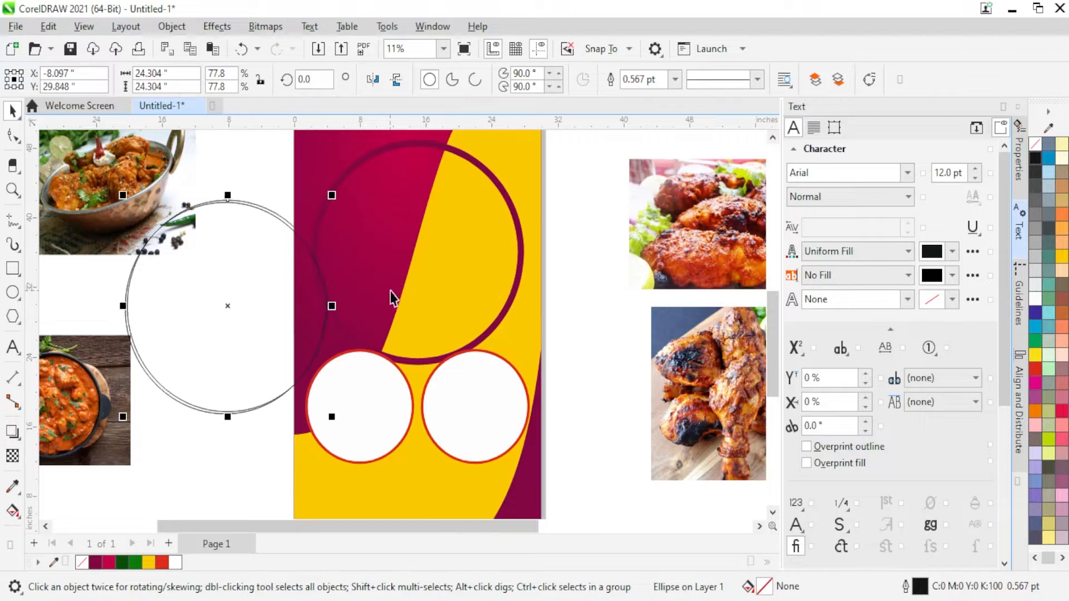
pyautogui.keyDown('shift'); pyautogui.click(513, 279); pyautogui.keyUp('shift')
pyautogui.press('c')
pyautogui.press('e')
pyautogui.click(576, 292)
pyautogui.click(511, 284)
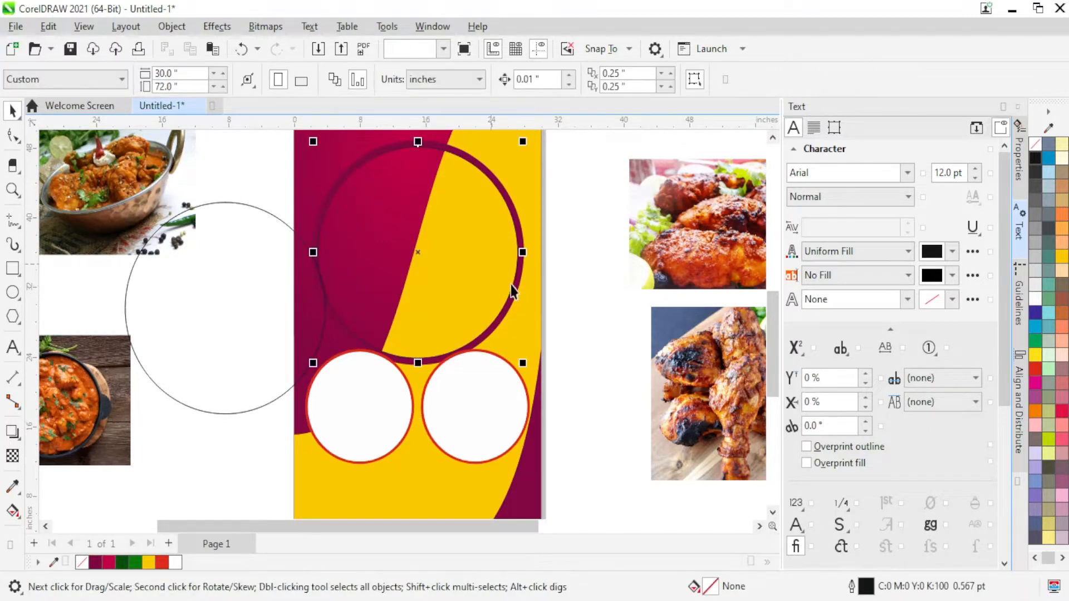
pyautogui.moveTo(524, 364); pyautogui.dragTo(536, 376)
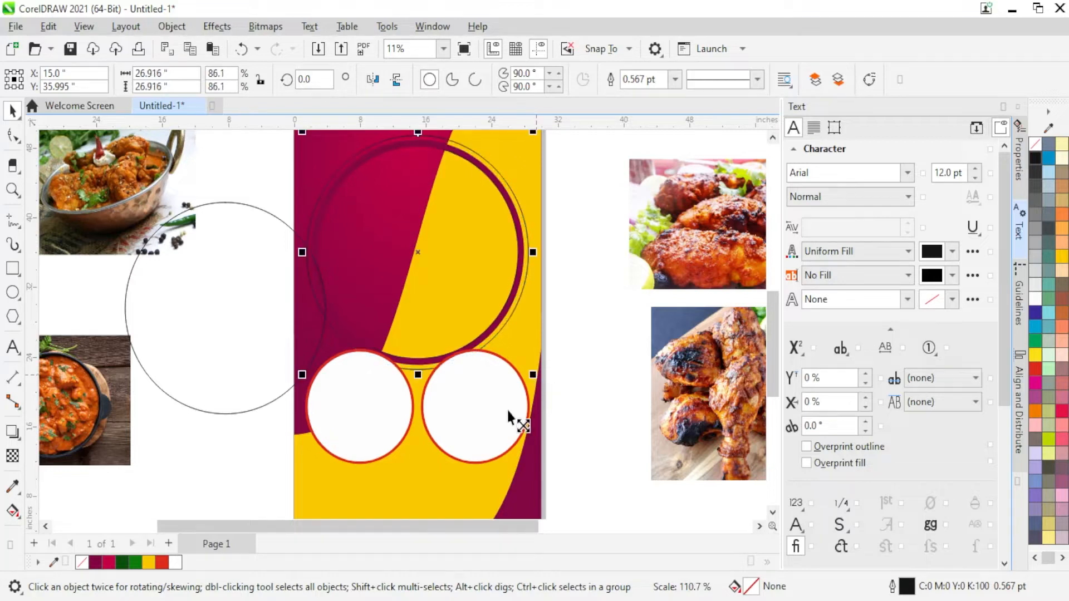
# Step: Fill the enlarged circle around the maroon ring with yellow (C:0 M:20 Y:100 K:0) and remove its outline
pyautogui.click(1064, 246)
pyautogui.rightClick(1035, 144)
pyautogui.click(978, 152)
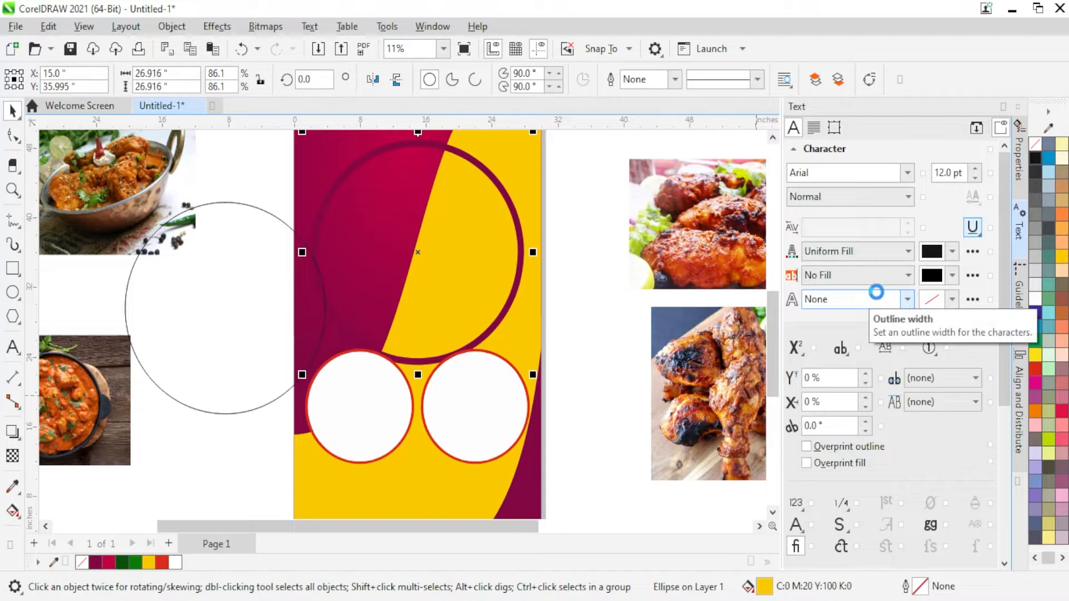
pyautogui.click(573, 278)
pyautogui.scroll(-3, 384, 313)
pyautogui.scroll(2, 335, 291)
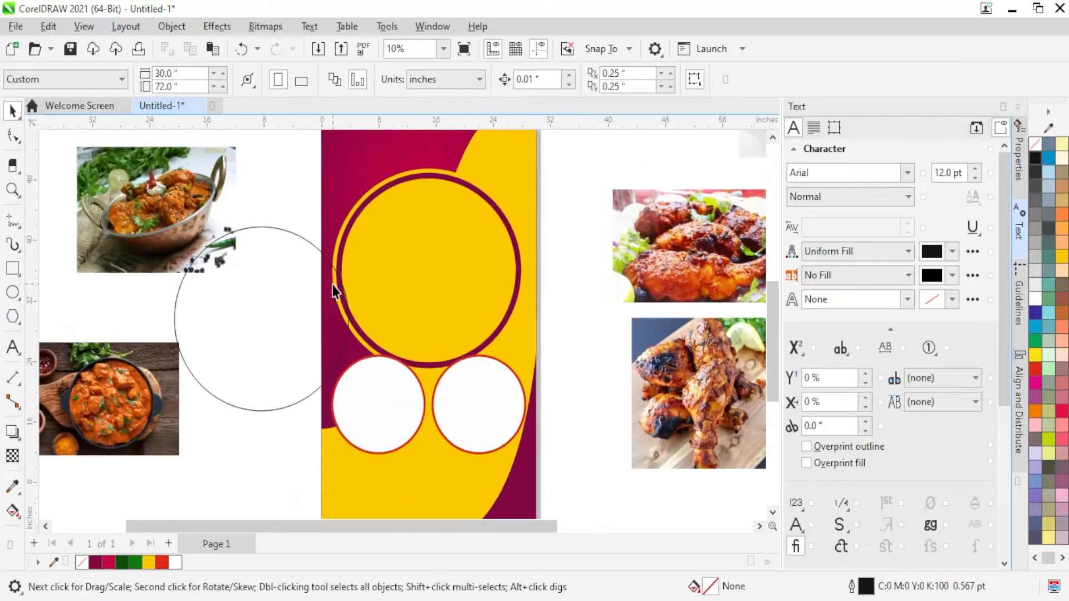
# Step: Center the spare 24.3-inch circle inside the maroon ring
pyautogui.click(304, 302)
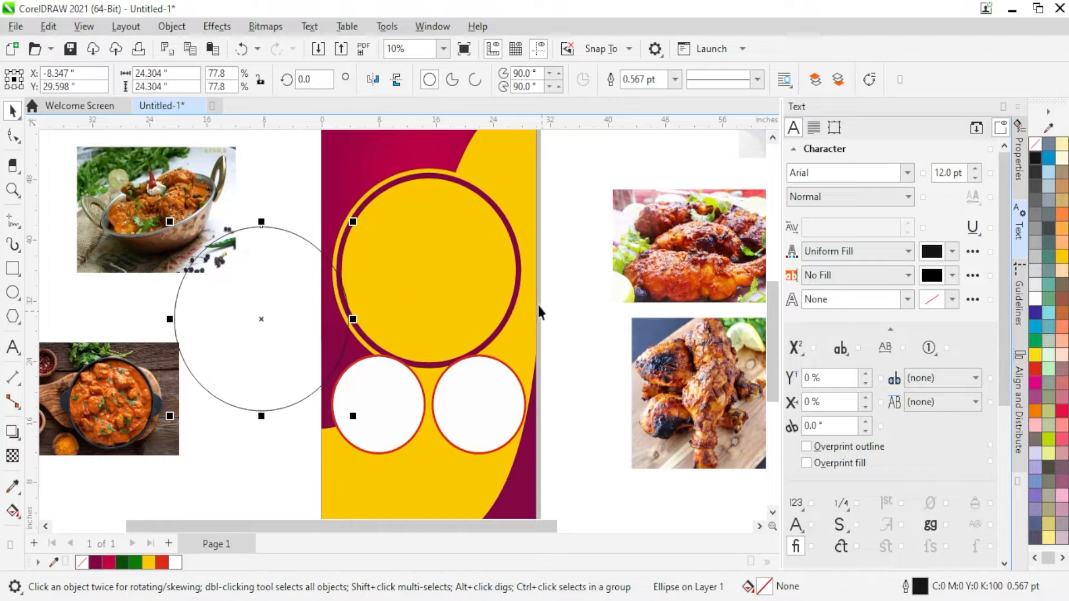
pyautogui.keyDown('shift'); pyautogui.click(518, 283); pyautogui.keyUp('shift')
pyautogui.press('c')
pyautogui.press('e')
pyautogui.click(549, 291)
# Step: Fill the circle inside the maroon ring with white and remove its outline
pyautogui.click(348, 310)
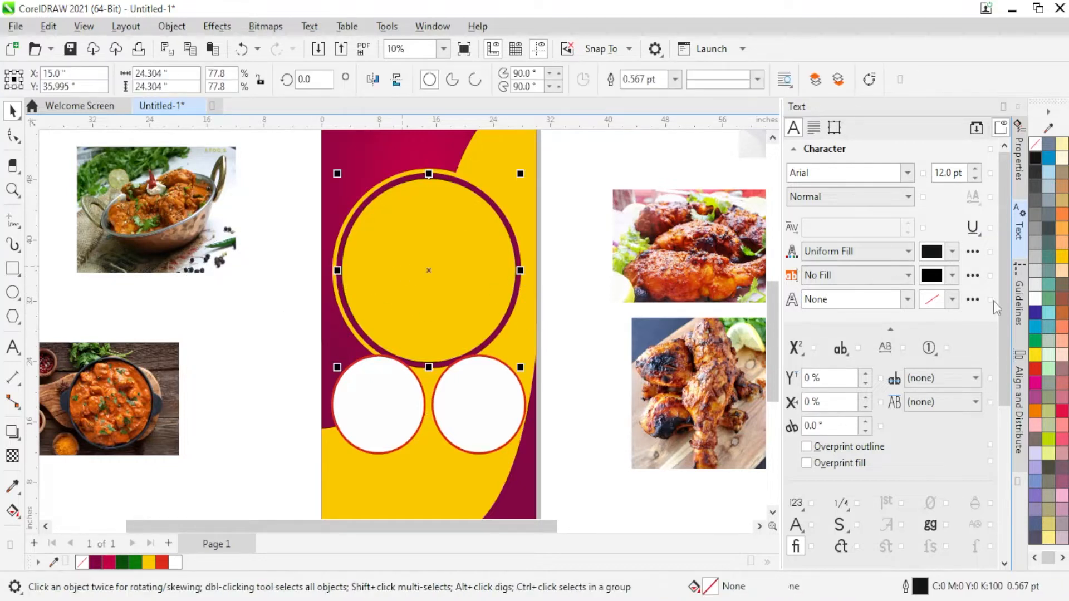
pyautogui.click(1035, 301)
pyautogui.rightClick(1036, 147)
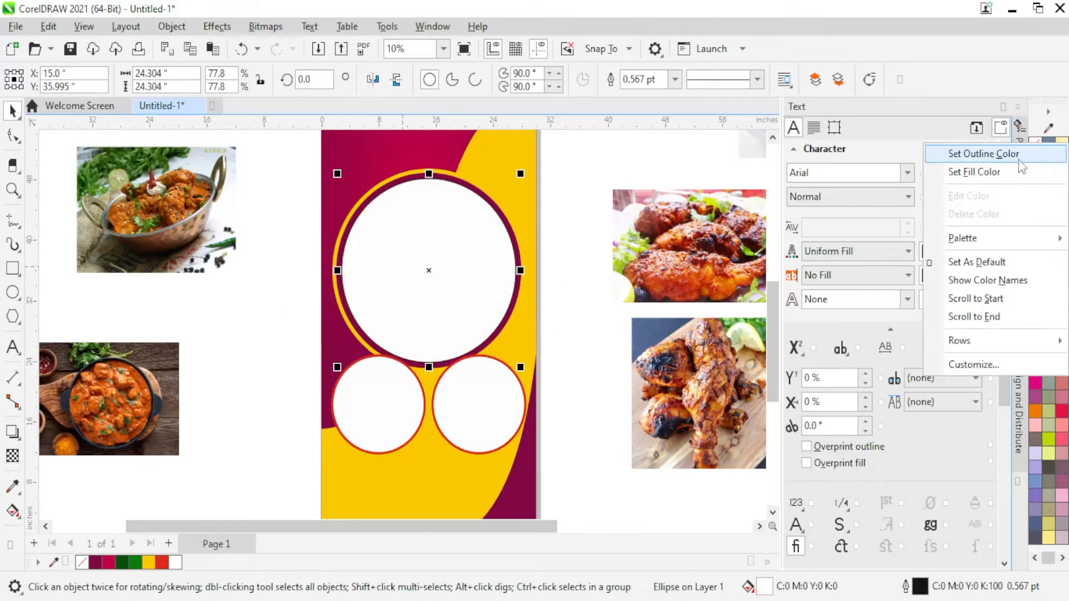
pyautogui.click(1018, 155)
pyautogui.scroll(-3, 409, 398)
pyautogui.click(532, 191)
pyautogui.scroll(3, 532, 191)
pyautogui.scroll(-2, 532, 192)
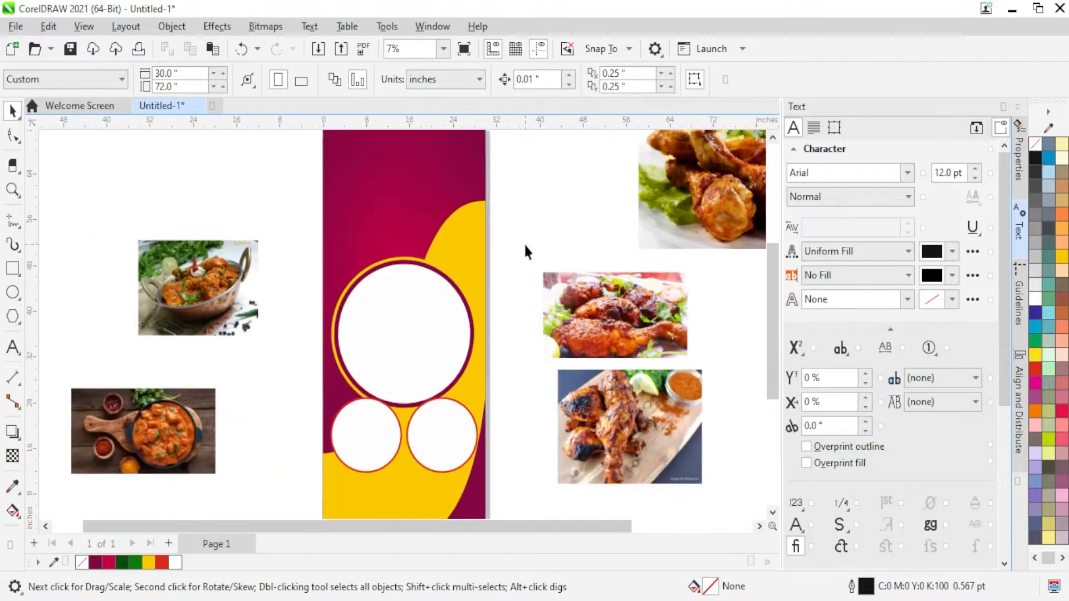
# Step: Move the large ringed circle and the two small circles below it up together by about 3 inches
pyautogui.scroll(-2, 477, 303)
pyautogui.scroll(1, 477, 303)
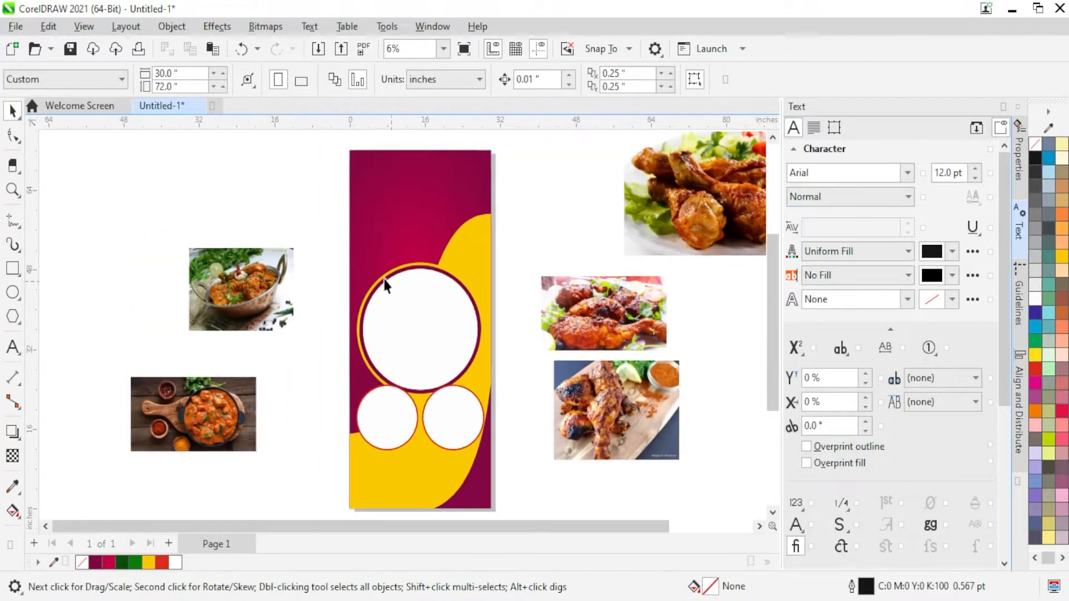
pyautogui.moveTo(483, 409); pyautogui.dragTo(503, 457)
pyautogui.scroll(1, 444, 390)
pyautogui.moveTo(438, 355); pyautogui.dragTo(439, 334)
pyautogui.scroll(-2, 489, 372)
pyautogui.click(530, 274)
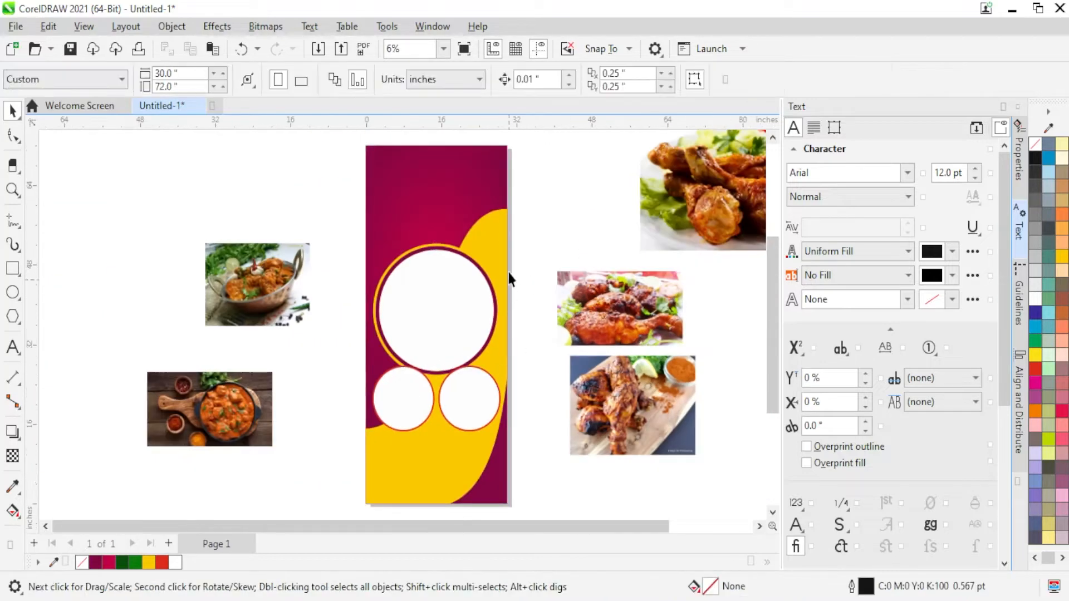
pyautogui.scroll(1, 507, 190)
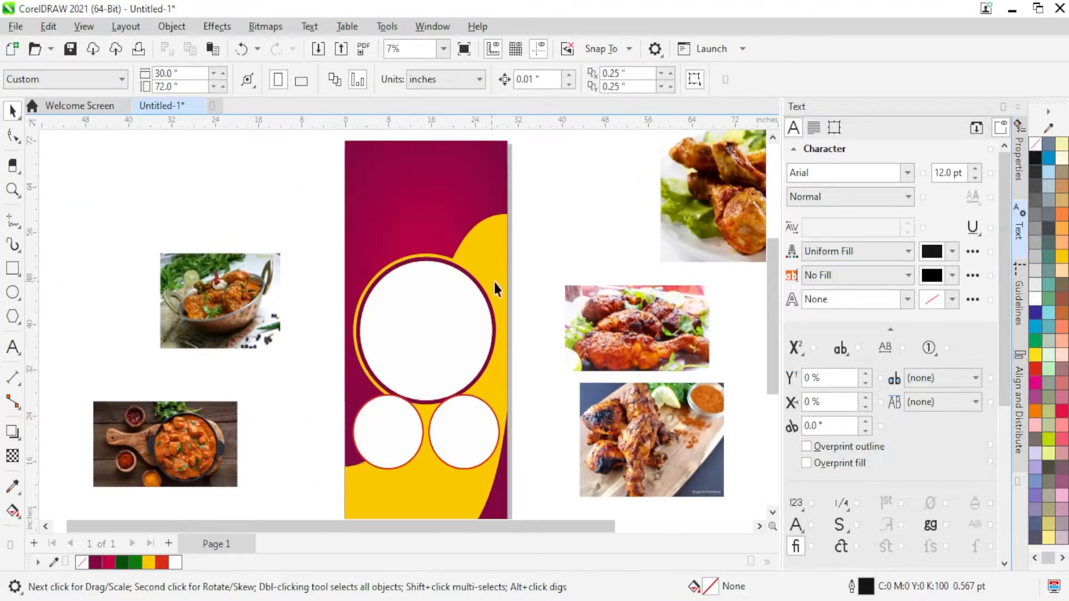
# Step: Duplicate the left small ringed circle onto the large ring's upper-right edge and shrink the copy to about 9.2 inches
pyautogui.moveTo(326, 391); pyautogui.dragTo(428, 493)
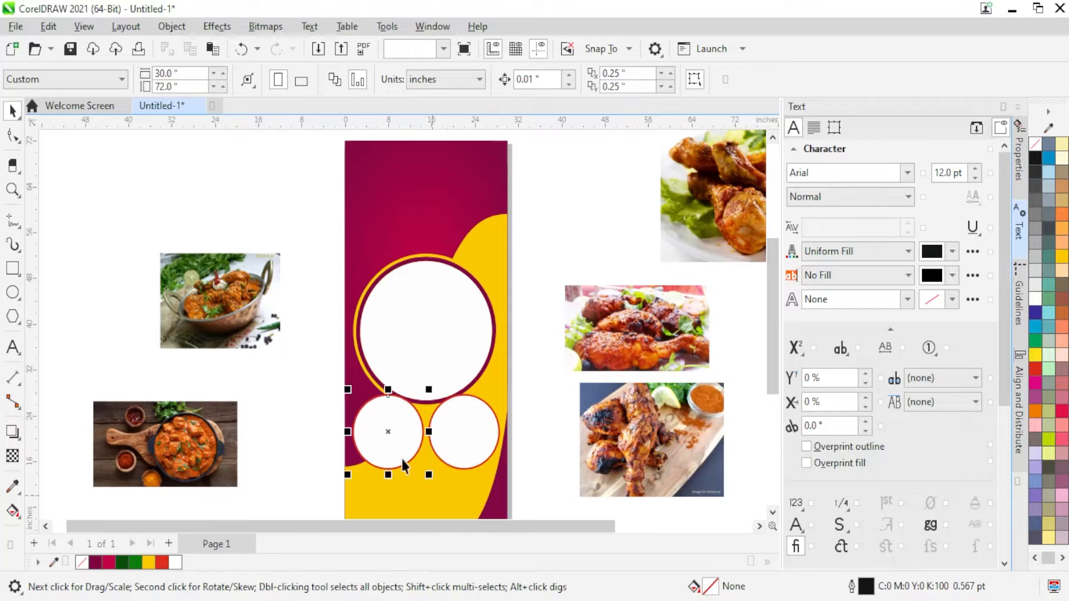
pyautogui.moveTo(393, 439); pyautogui.dragTo(478, 267)
pyautogui.rightClick(478, 268)
pyautogui.moveTo(480, 316); pyautogui.dragTo(434, 268)
# Step: Duplicate the 9.2-inch circle to its left, shrink the copy to about 5.9 inches and rest it on the large ring's top
pyautogui.moveTo(417, 221); pyautogui.dragTo(341, 199)
pyautogui.moveTo(372, 266); pyautogui.dragTo(358, 254)
pyautogui.scroll(2, 325, 209)
pyautogui.moveTo(330, 215)
pyautogui.mouseDown()
pyautogui.moveTo(338, 227)
pyautogui.moveTo(339, 212)
pyautogui.moveTo(327, 214)
pyautogui.mouseUp()
pyautogui.scroll(-1, 388, 257)
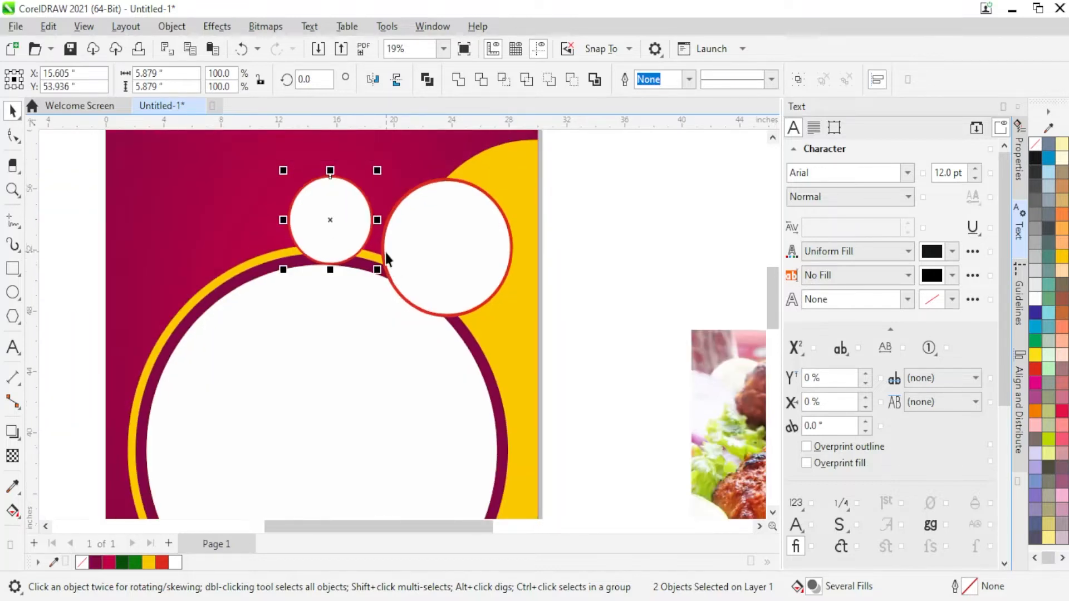
pyautogui.scroll(1, 385, 252)
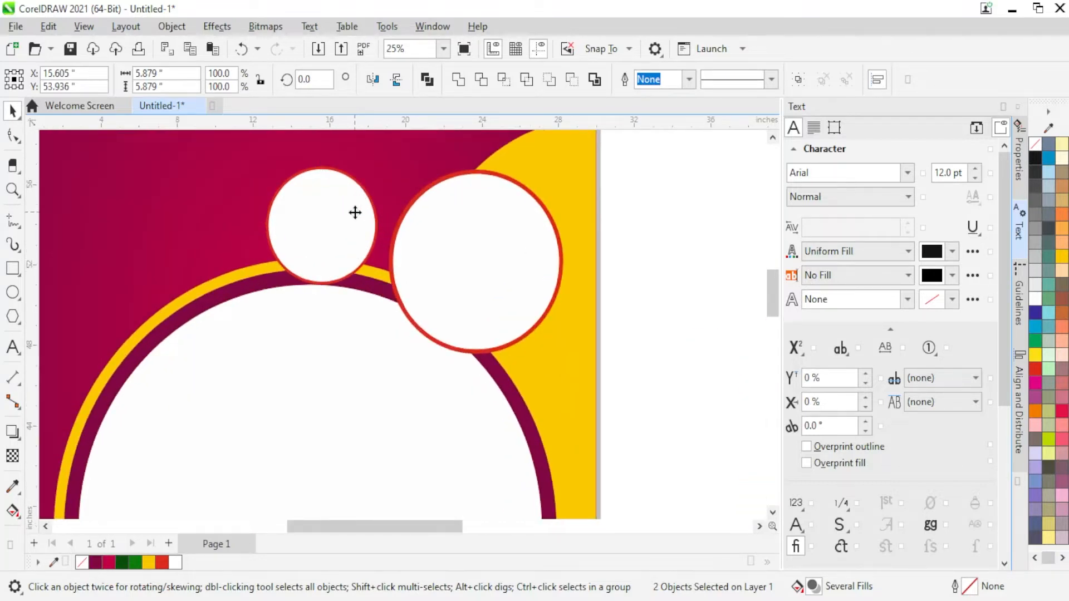
pyautogui.moveTo(355, 212); pyautogui.dragTo(359, 218)
pyautogui.scroll(-6, 358, 218)
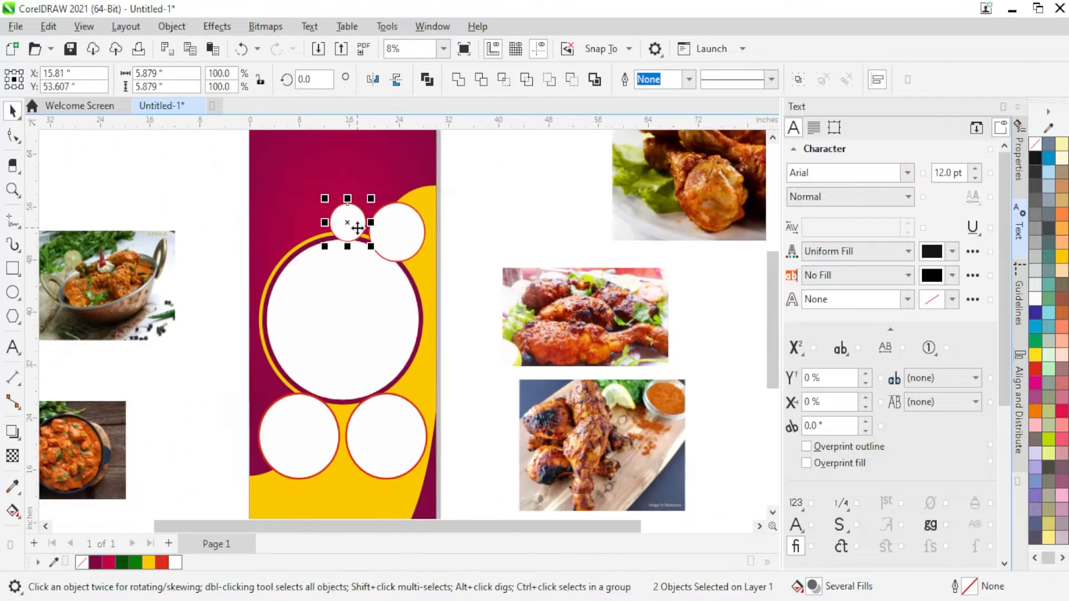
# Step: Recolor the ring of the 5.9-inch circle yellow (C:0 M:20 Y:100 K:0)
pyautogui.scroll(2, 356, 168)
pyautogui.scroll(2, 390, 316)
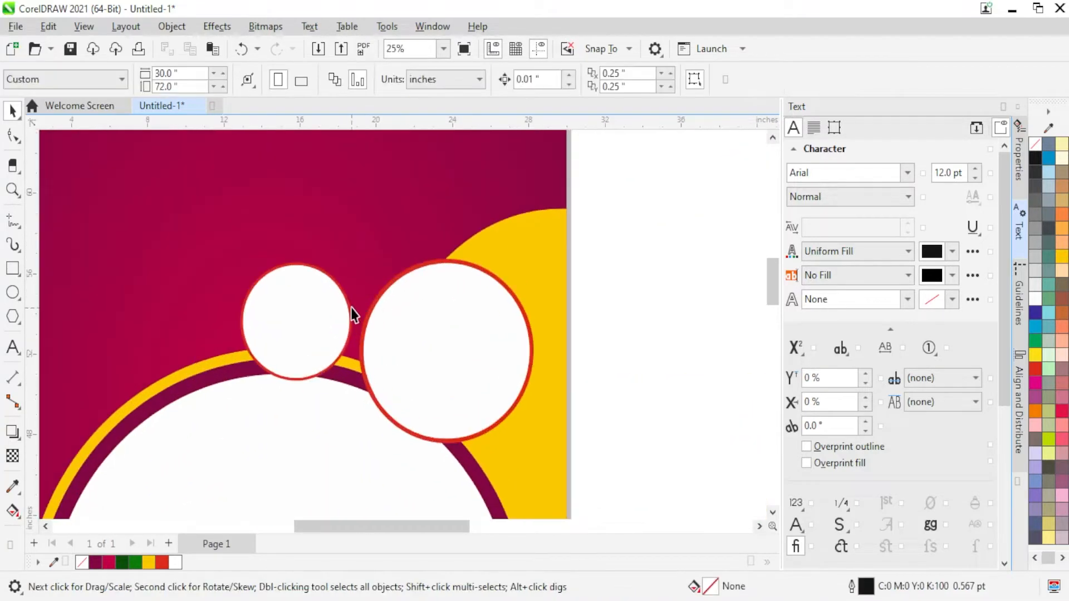
pyautogui.rightClick(1063, 259)
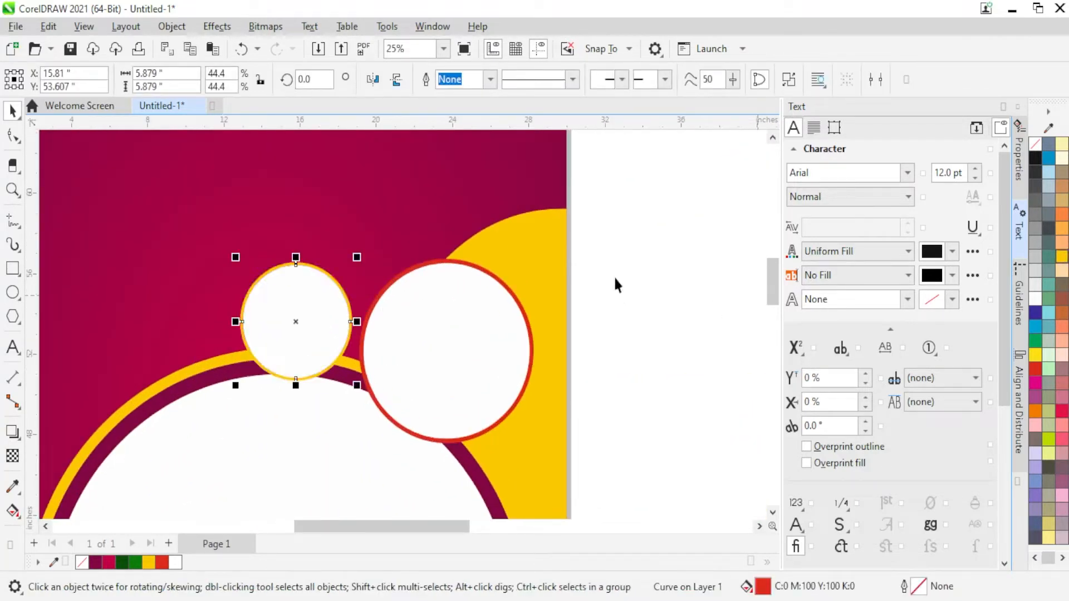
pyautogui.scroll(1, 519, 284)
# Step: Fill the white disc of the 9.2-inch circle with an elliptical fountain fill from maroon (R130 G6 B66) to crimson at the center
pyautogui.click(508, 293)
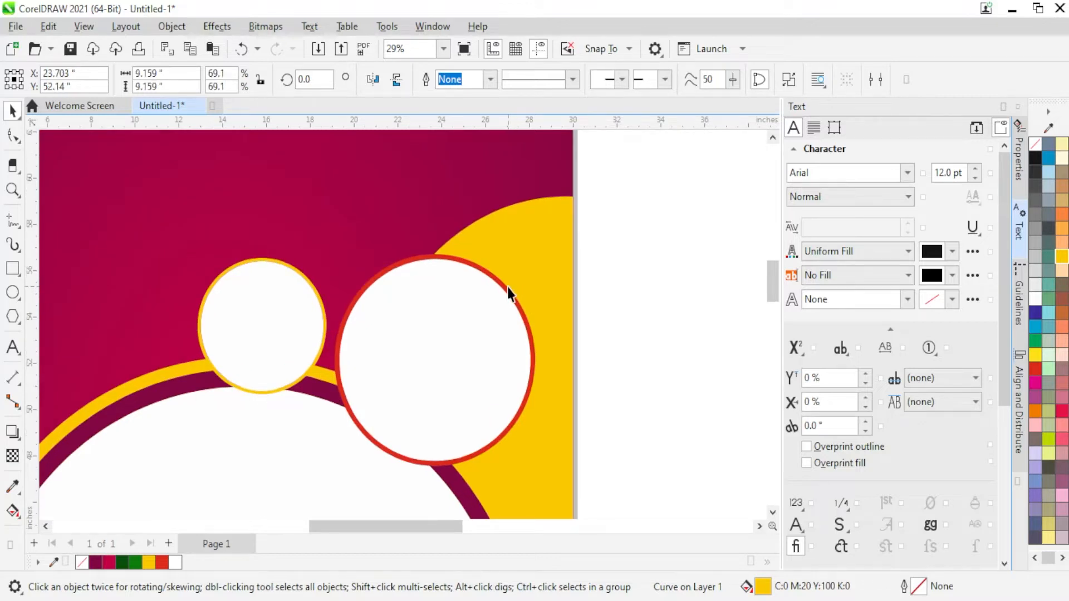
pyautogui.click(486, 319)
pyautogui.click(95, 563)
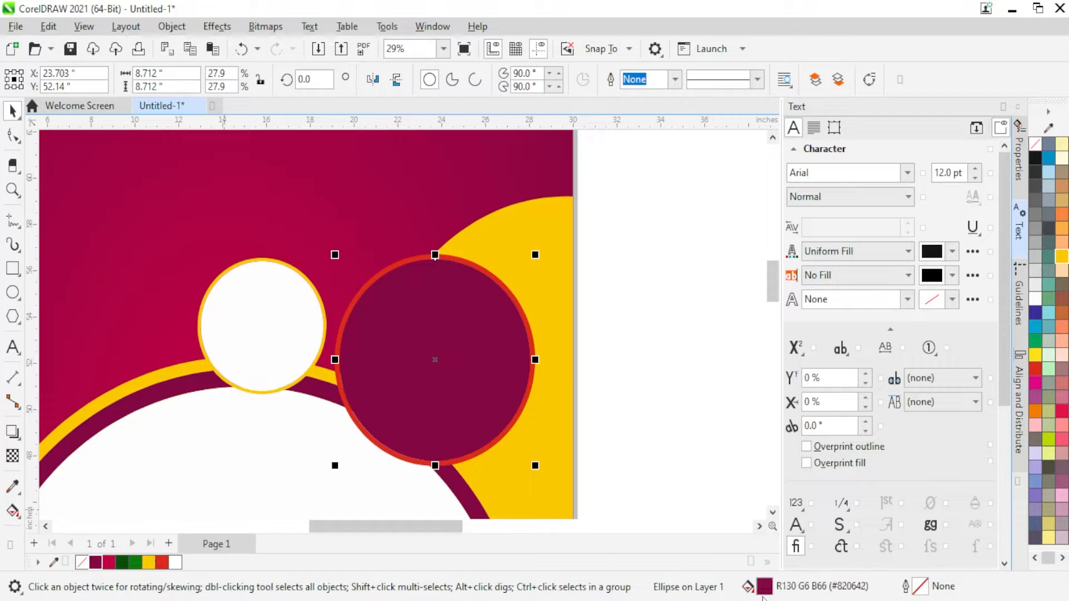
pyautogui.doubleClick(765, 589)
pyautogui.moveTo(411, 73); pyautogui.dragTo(741, 29)
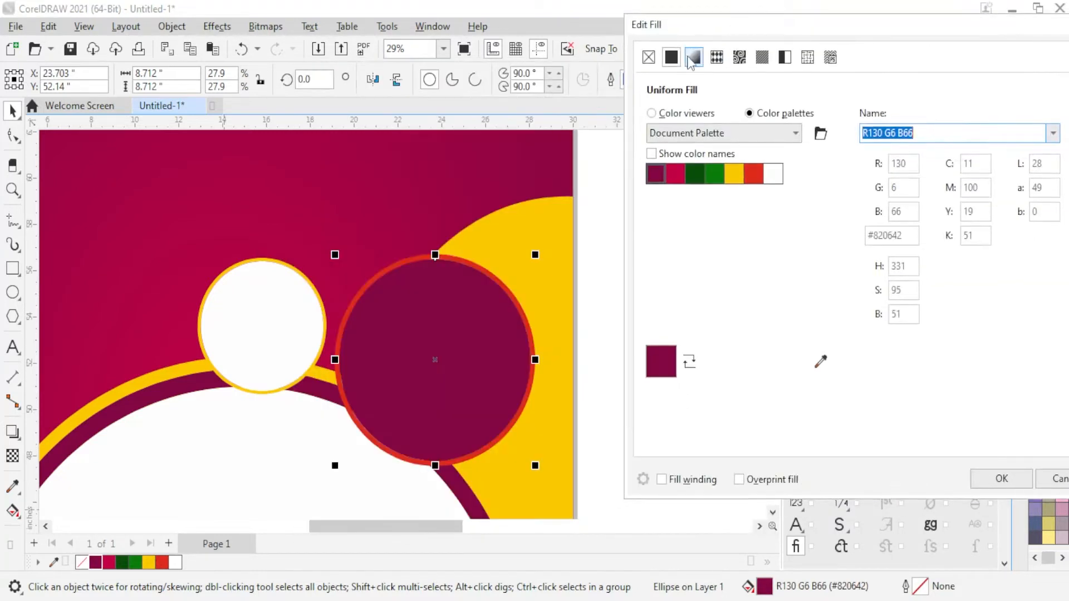
pyautogui.click(694, 57)
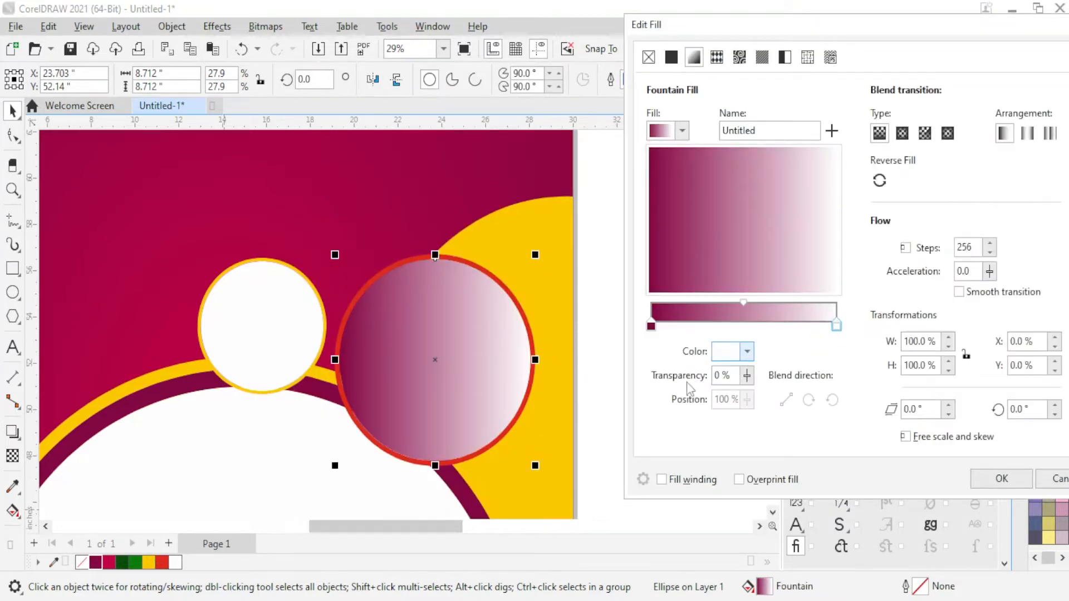
pyautogui.click(747, 351)
pyautogui.click(864, 294)
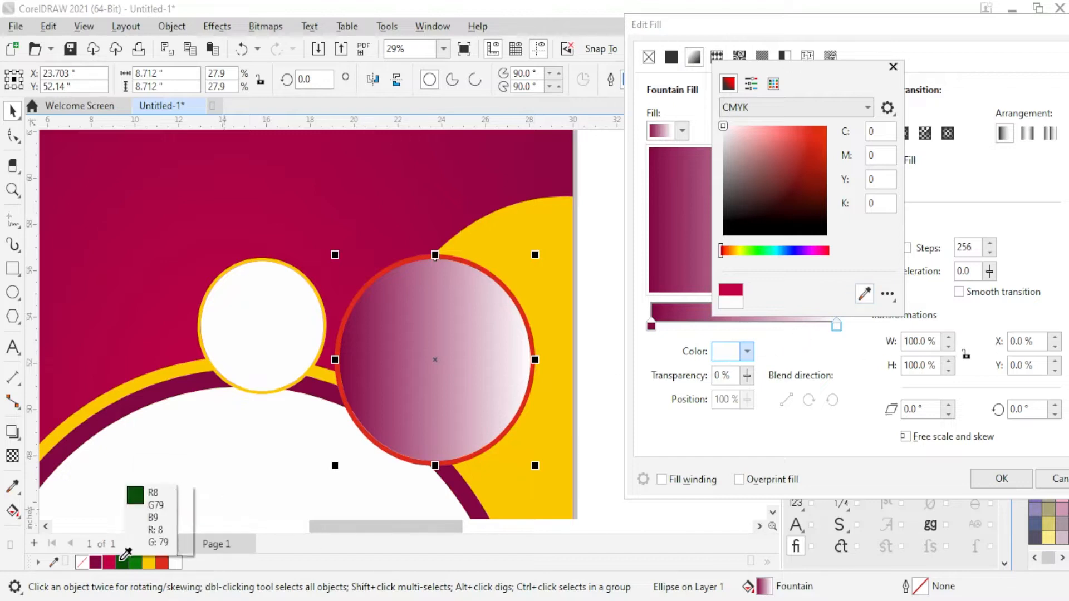
pyautogui.click(109, 562)
pyautogui.click(901, 133)
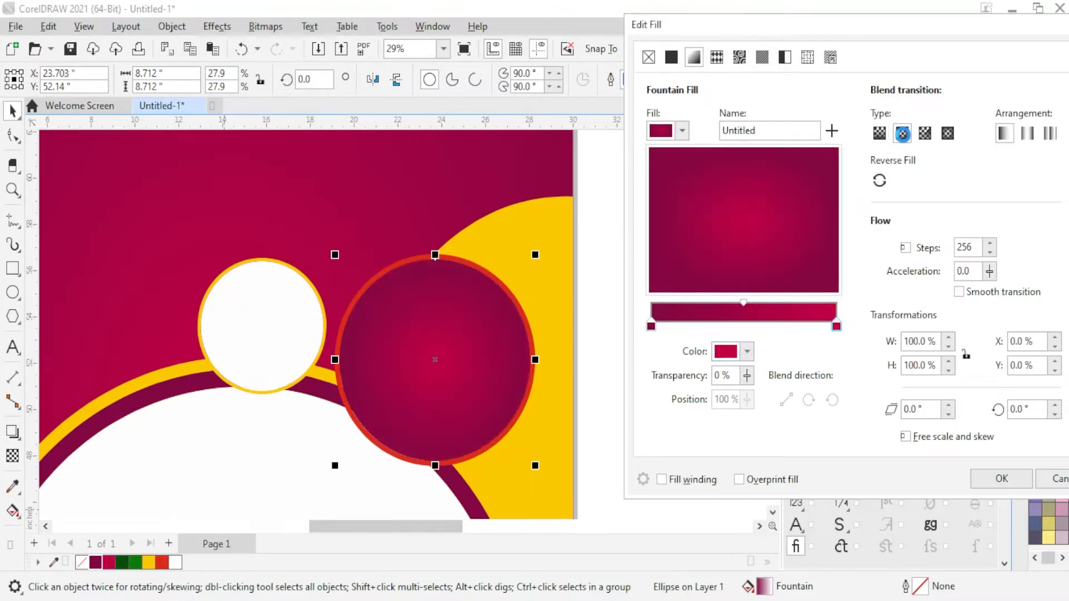
pyautogui.click(987, 480)
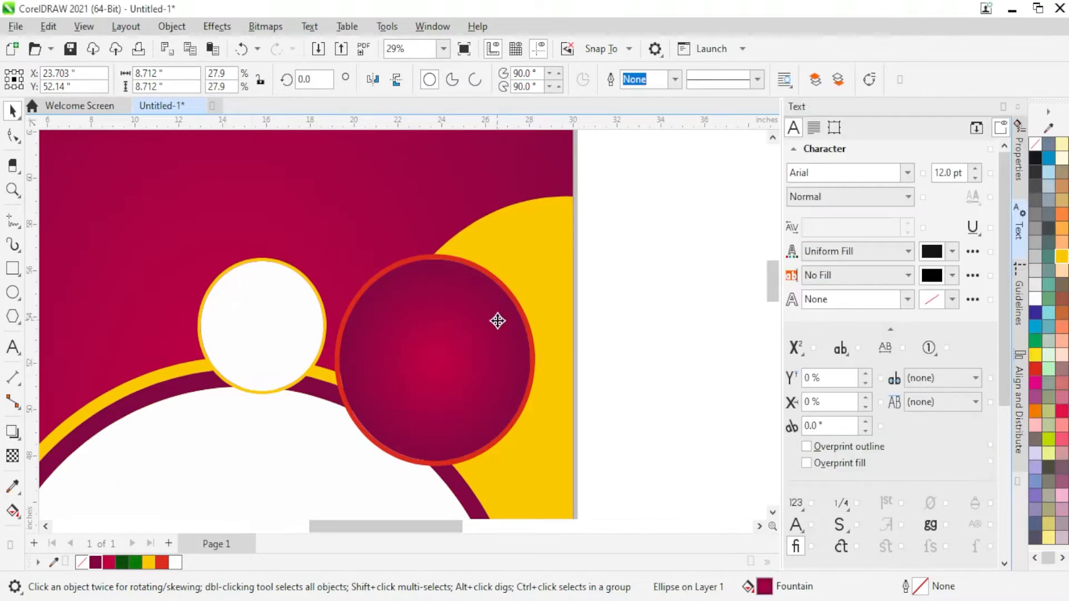
pyautogui.click(674, 324)
# Step: Recolor the ring around the gradient circle bright yellow (C:0 M:0 Y:100 K:0)
pyautogui.click(529, 330)
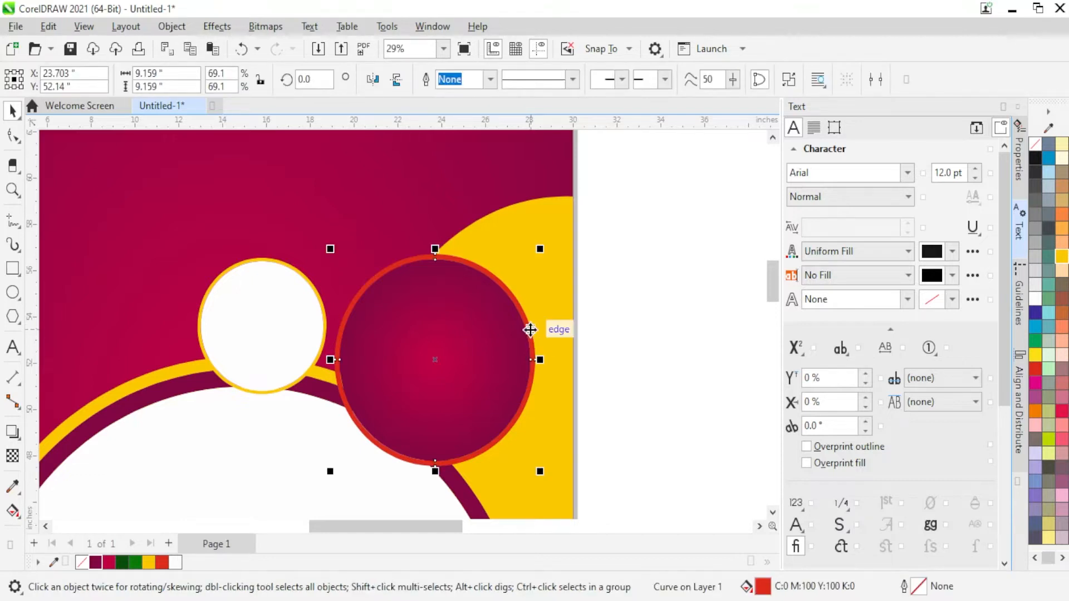
pyautogui.rightClick(1035, 355)
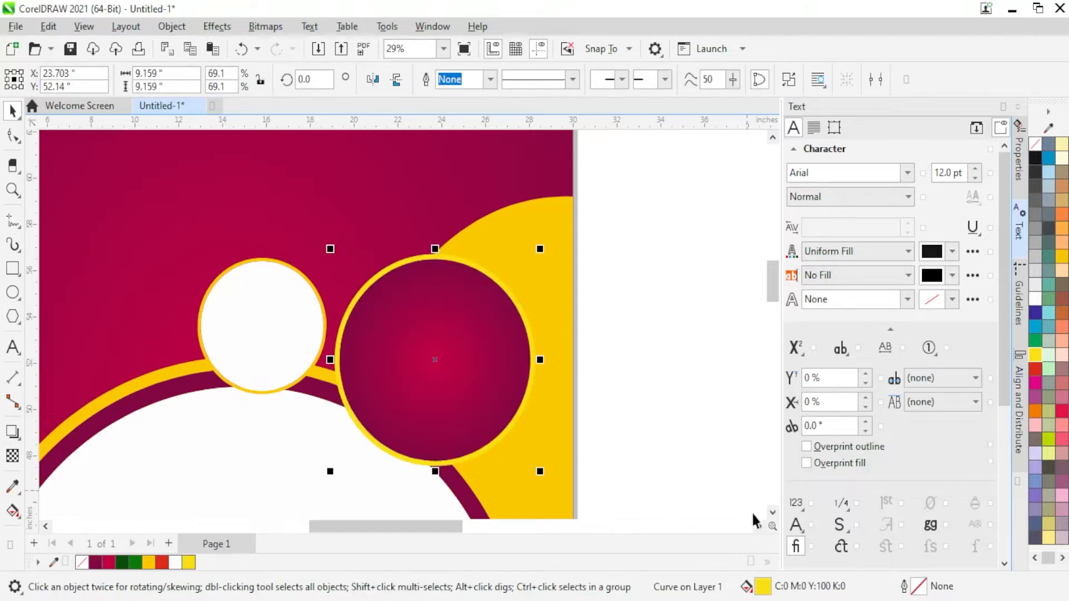
pyautogui.click(706, 348)
pyautogui.scroll(-2, 509, 289)
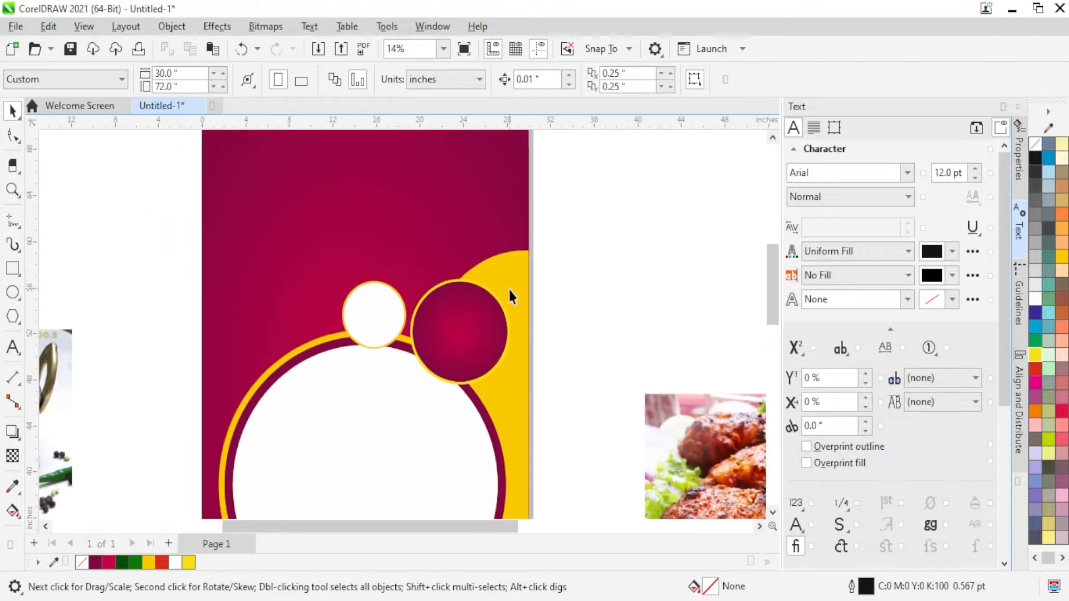
pyautogui.scroll(2, 386, 330)
pyautogui.click(425, 272)
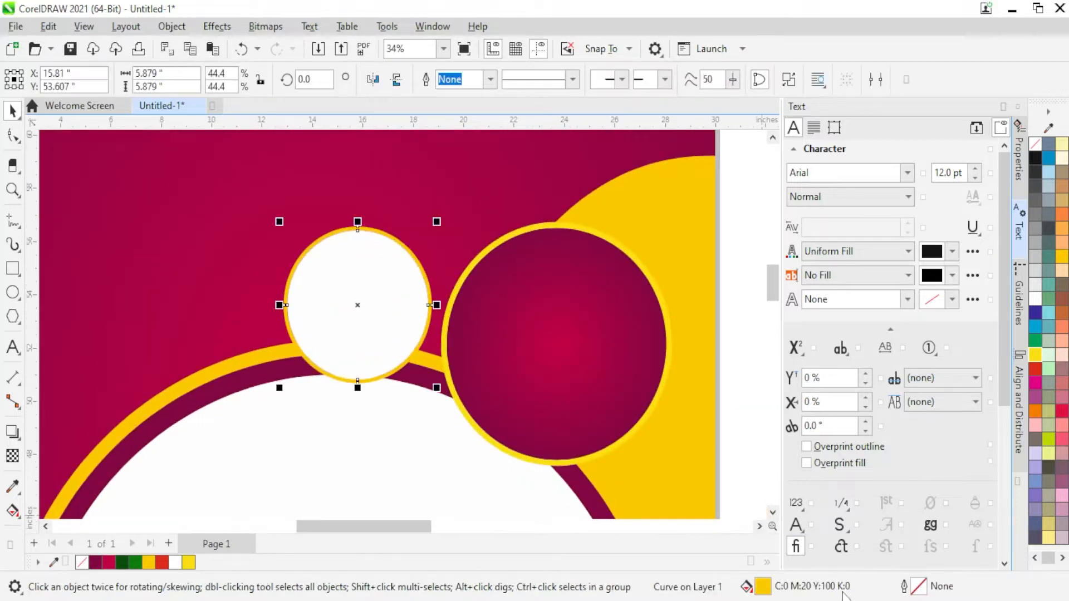
pyautogui.click(741, 257)
pyautogui.scroll(-3, 429, 291)
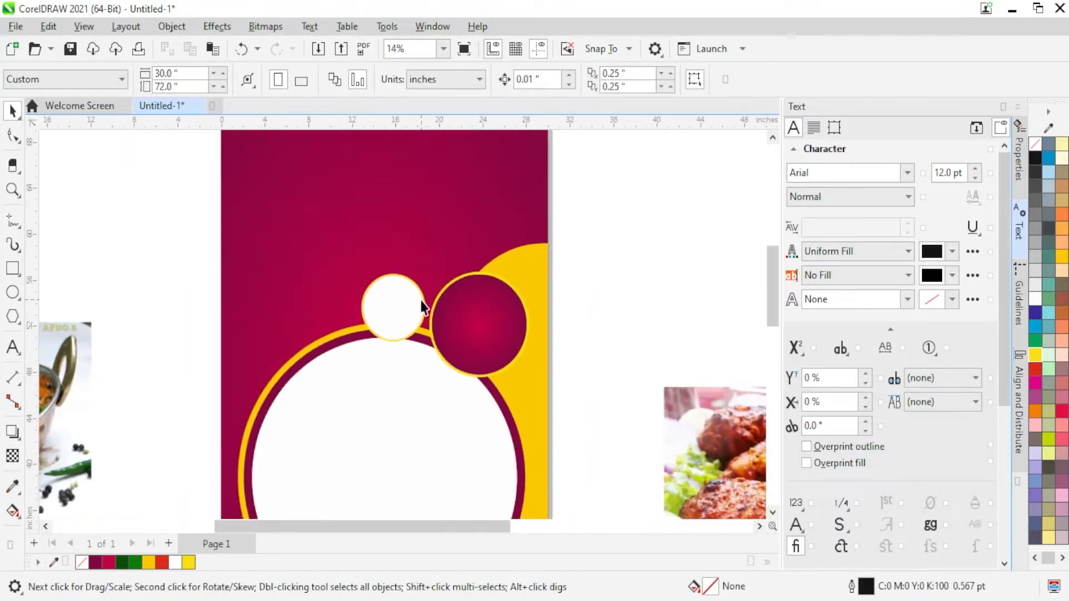
pyautogui.scroll(-2, 439, 266)
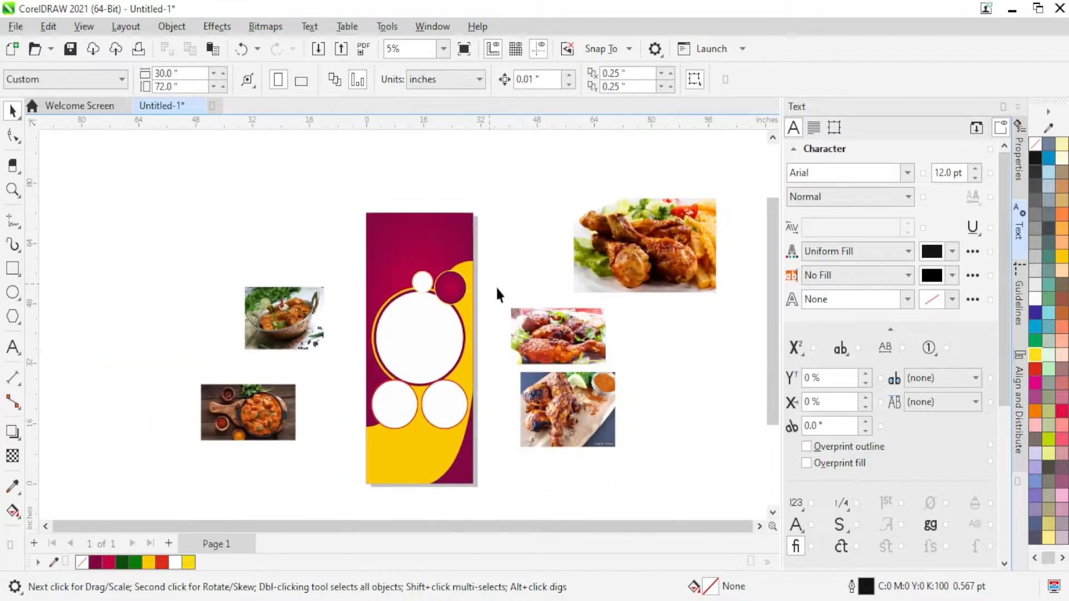
# Step: PowerClip the large photo of drumsticks with fries inside the large white circle
pyautogui.scroll(1, 613, 278)
pyautogui.click(676, 253)
pyautogui.rightClick(676, 253)
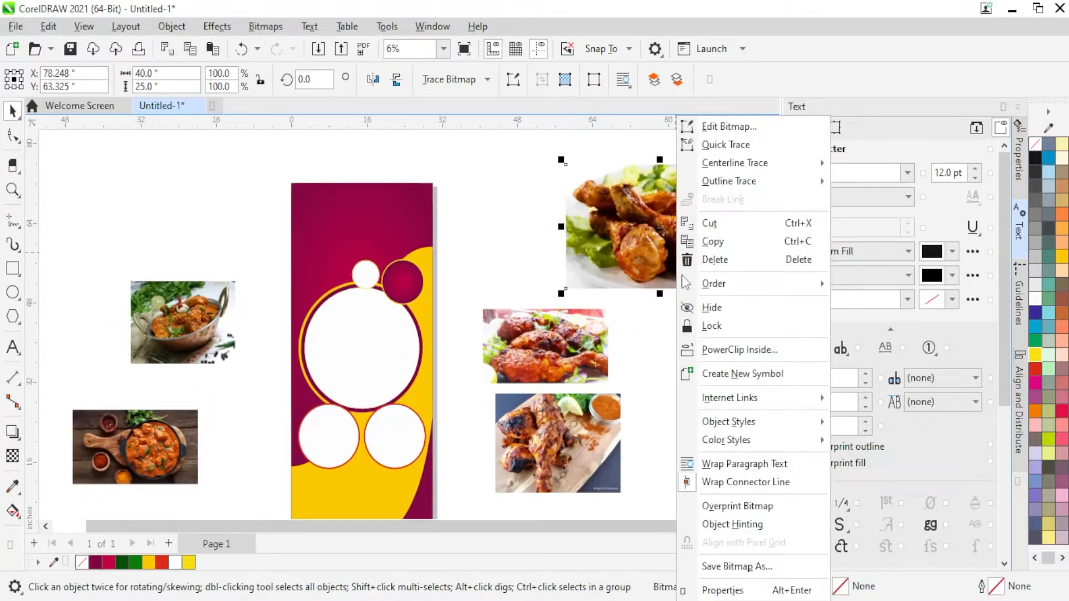
pyautogui.click(731, 349)
pyautogui.click(369, 353)
# Step: Edit the large circle's PowerClip contents, scale the drumstick photo to about 39.1 inches wide and finish editing
pyautogui.rightClick(370, 353)
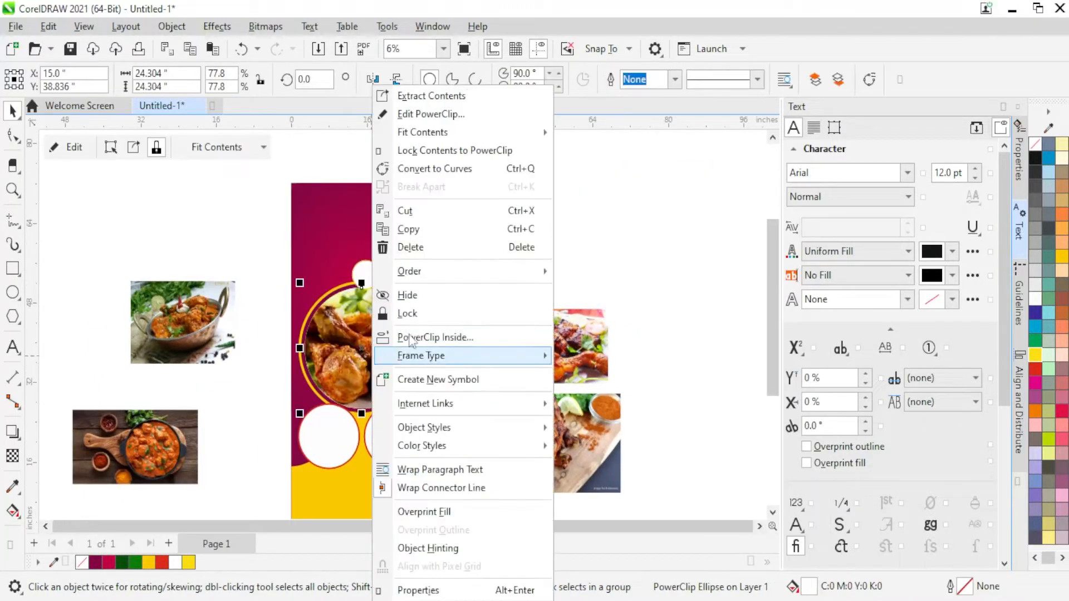
pyautogui.click(446, 111)
pyautogui.click(390, 384)
pyautogui.scroll(4, 346, 498)
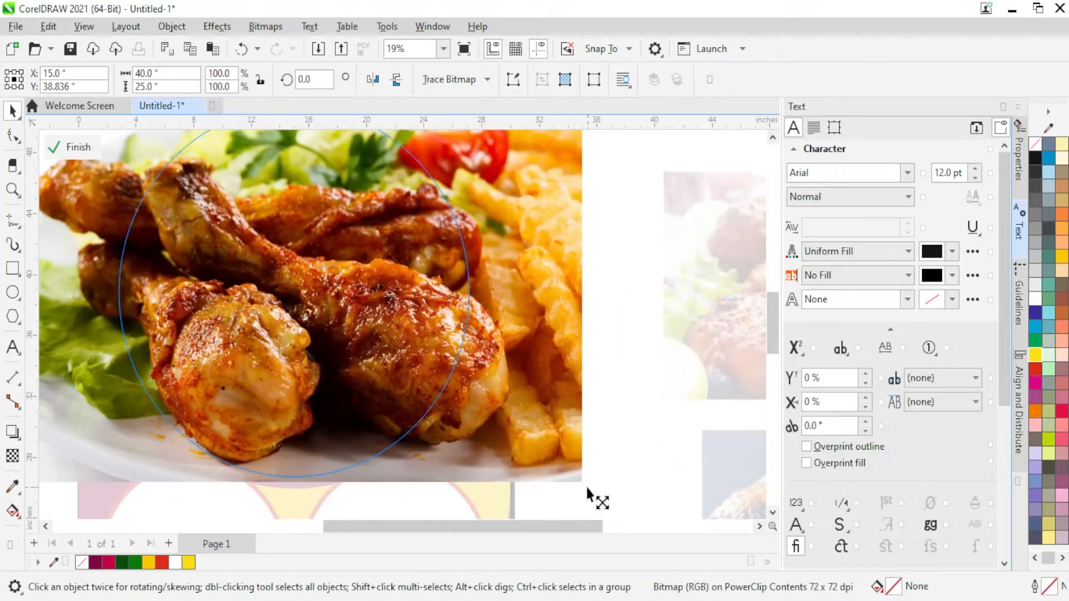
pyautogui.moveTo(586, 487); pyautogui.dragTo(583, 485)
pyautogui.scroll(-1, 523, 379)
pyautogui.rightClick(443, 330)
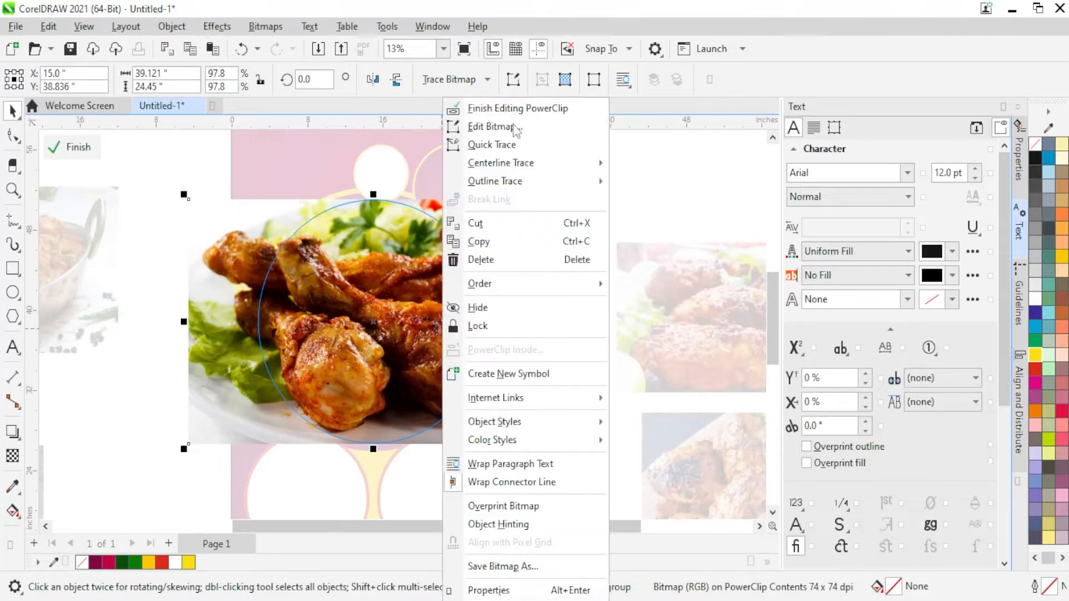
pyautogui.click(517, 108)
pyautogui.click(578, 212)
pyautogui.scroll(-2, 542, 223)
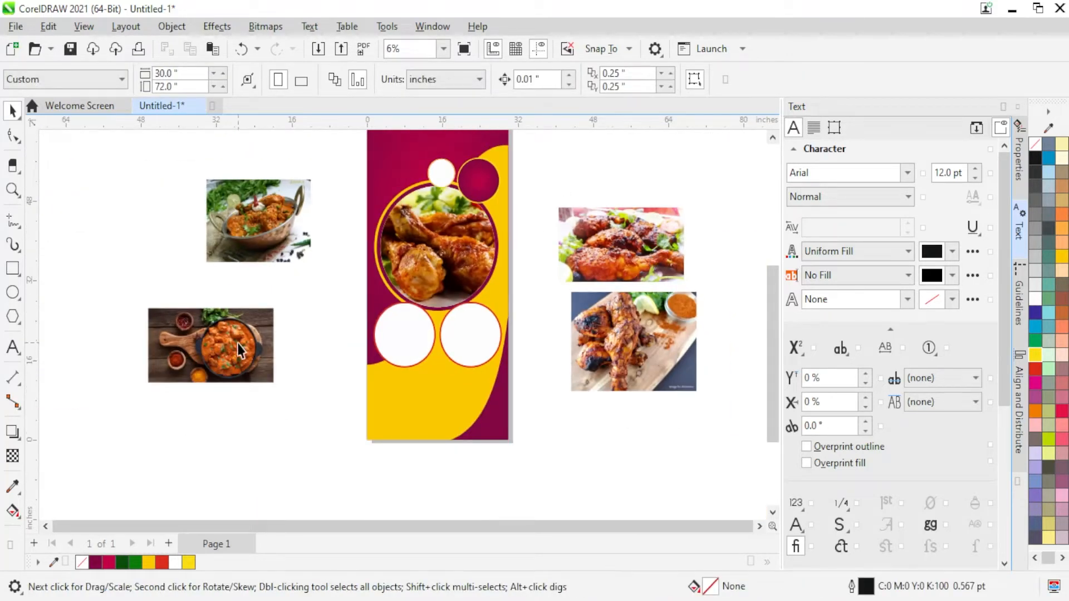
# Step: Move the photo of curry in a black pan closer to the banner and PowerClip it inside the left small circle
pyautogui.moveTo(240, 350); pyautogui.dragTo(288, 344)
pyautogui.rightClick(307, 348)
pyautogui.click(334, 348)
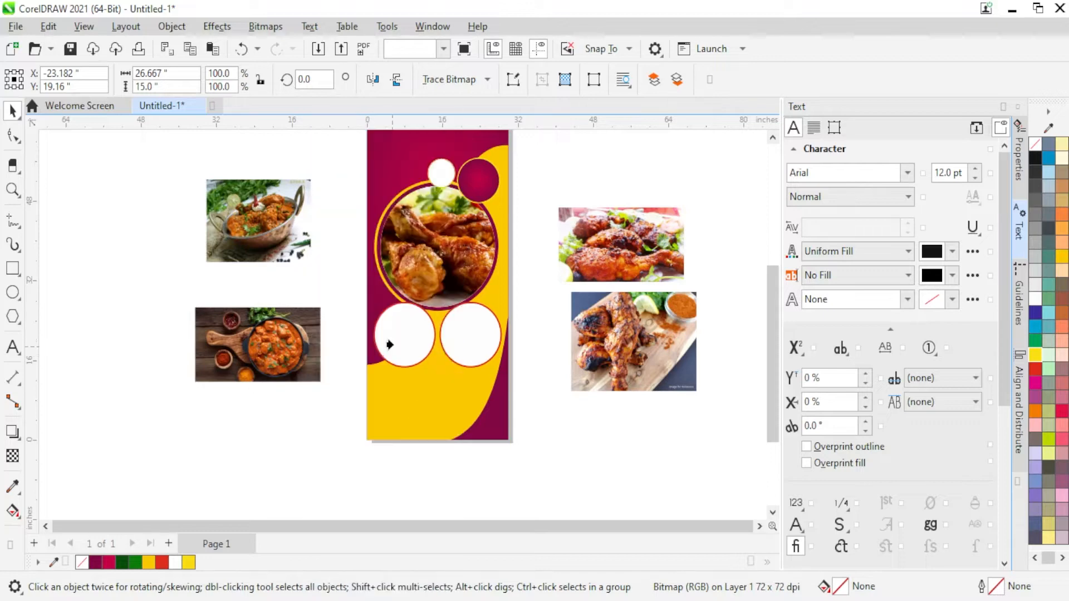
pyautogui.click(405, 334)
# Step: Edit the left small circle's contents, scale the curry photo to about 22.9 inches wide and center the pan in the circle
pyautogui.scroll(2, 415, 342)
pyautogui.rightClick(417, 349)
pyautogui.click(474, 114)
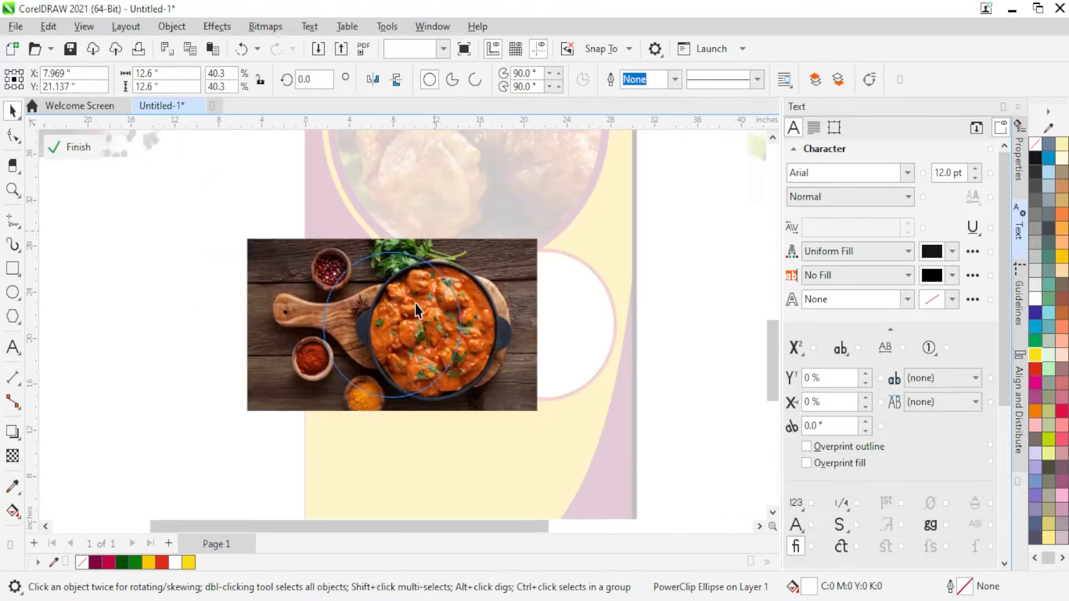
pyautogui.scroll(2, 495, 382)
pyautogui.moveTo(570, 441); pyautogui.dragTo(538, 425)
pyautogui.moveTo(489, 346); pyautogui.dragTo(377, 334)
pyautogui.rightClick(376, 334)
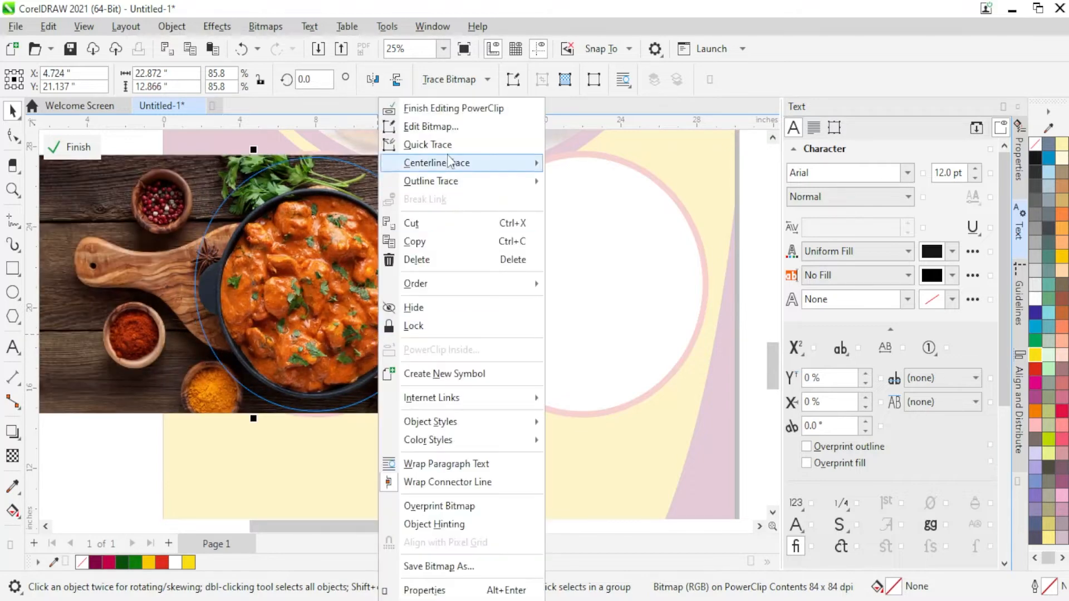
pyautogui.click(446, 107)
pyautogui.scroll(-2, 240, 330)
pyautogui.scroll(1, 406, 291)
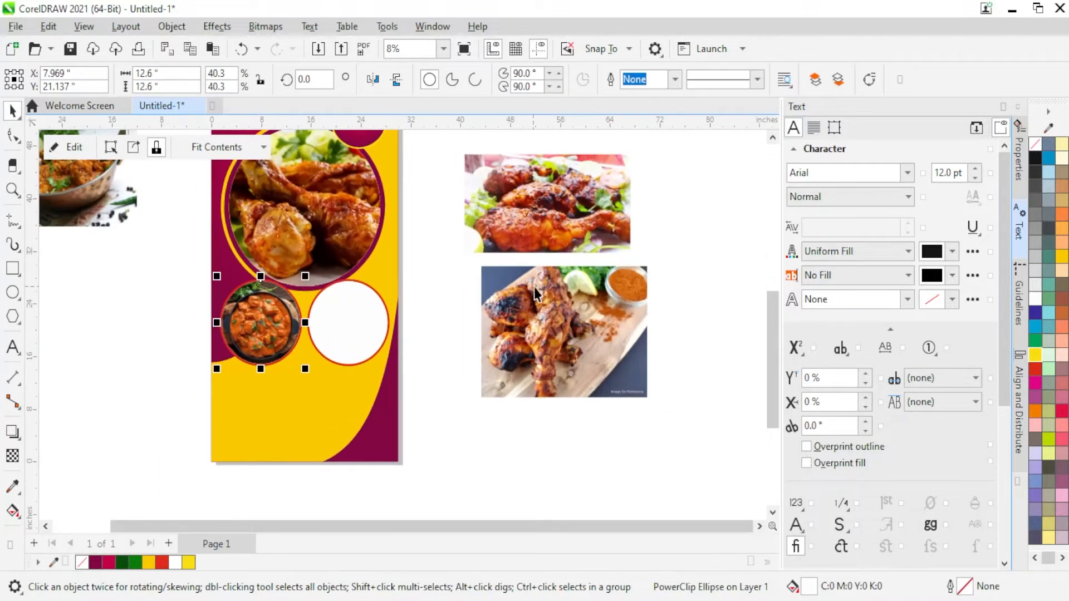
# Step: Delete the unused photo of curry in a metal bowl beside the banner
pyautogui.scroll(-1, 548, 253)
pyautogui.click(208, 206)
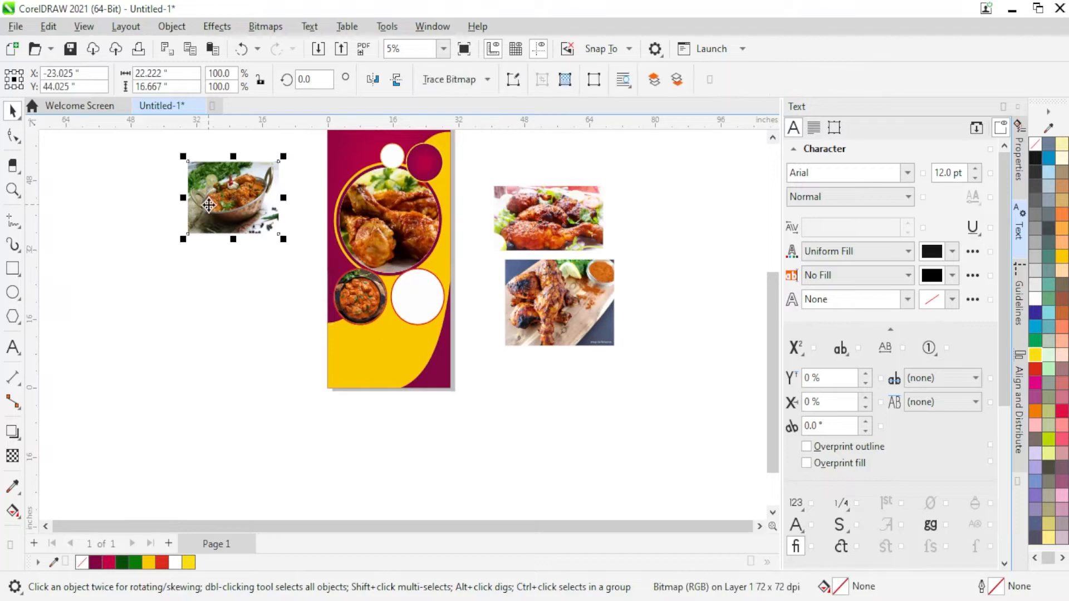
pyautogui.press('Delete')
# Step: PowerClip the photo of roasted chicken on a wooden board inside the right small circle and delete the remaining loose chicken photo
pyautogui.click(555, 220)
pyautogui.scroll(1, 554, 220)
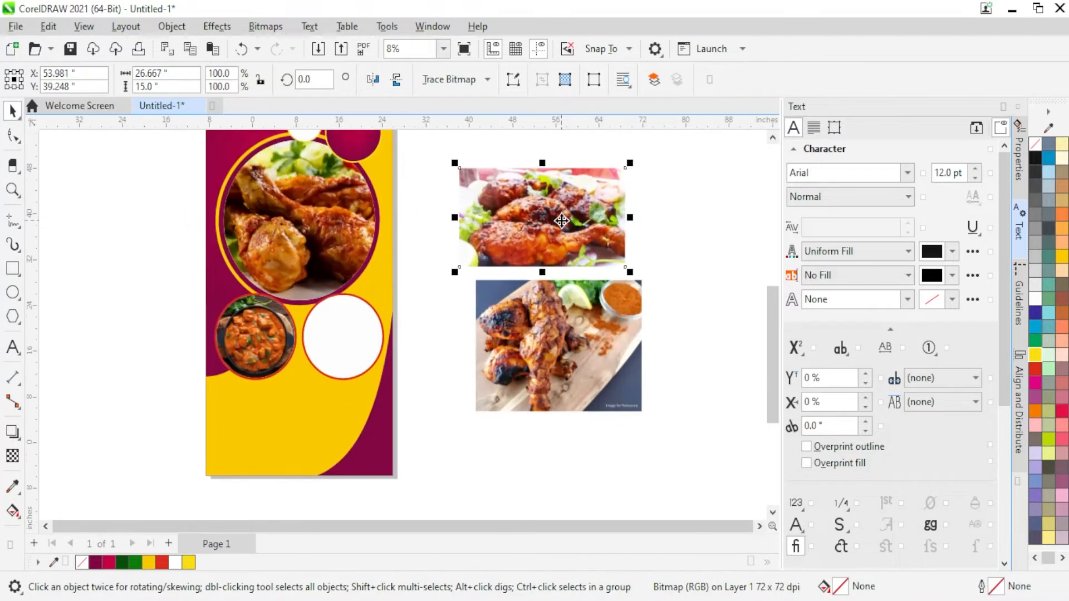
pyautogui.rightClick(523, 193)
pyautogui.click(495, 319)
pyautogui.rightClick(544, 336)
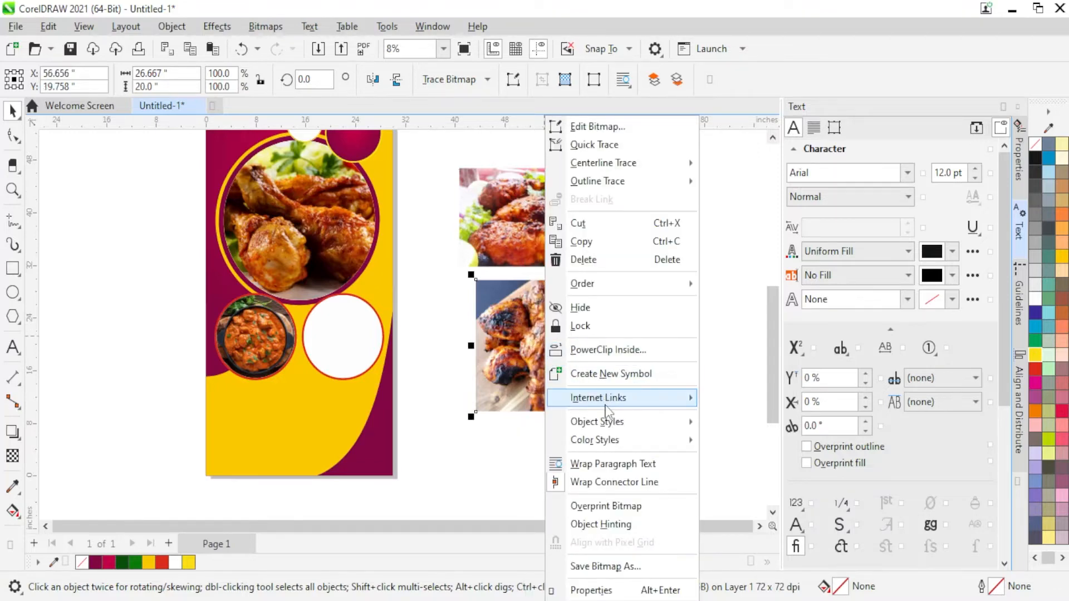
pyautogui.click(602, 351)
pyautogui.click(351, 340)
pyautogui.click(511, 243)
pyautogui.press('Delete')
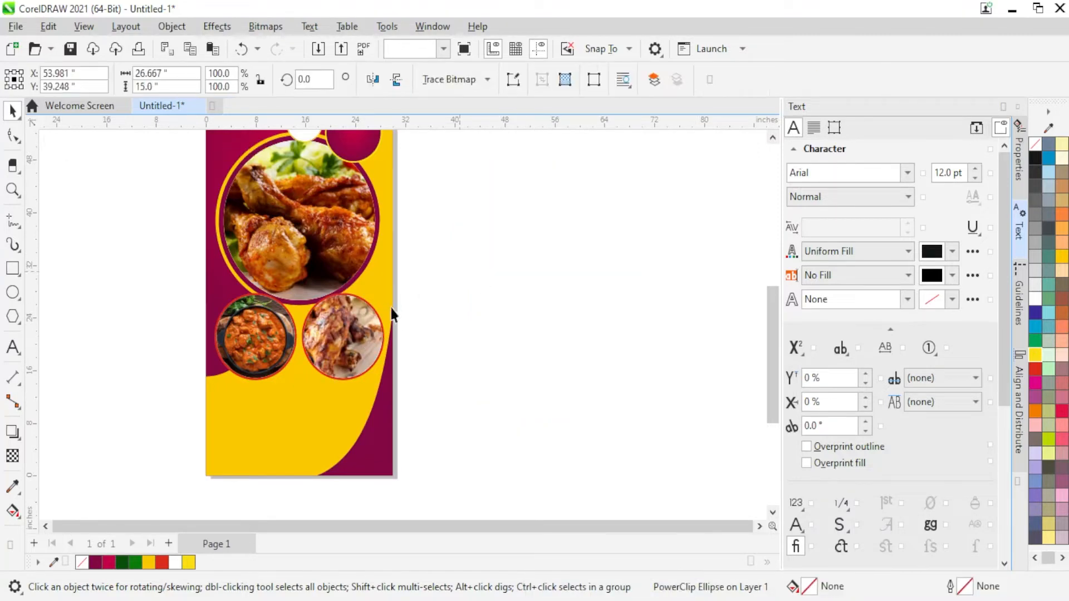
# Step: Edit the right small circle's contents, scale the roasted chicken photo to about 17.2 inches wide and fit it within the circle
pyautogui.click(359, 339)
pyautogui.rightClick(359, 339)
pyautogui.click(418, 112)
pyautogui.scroll(2, 372, 366)
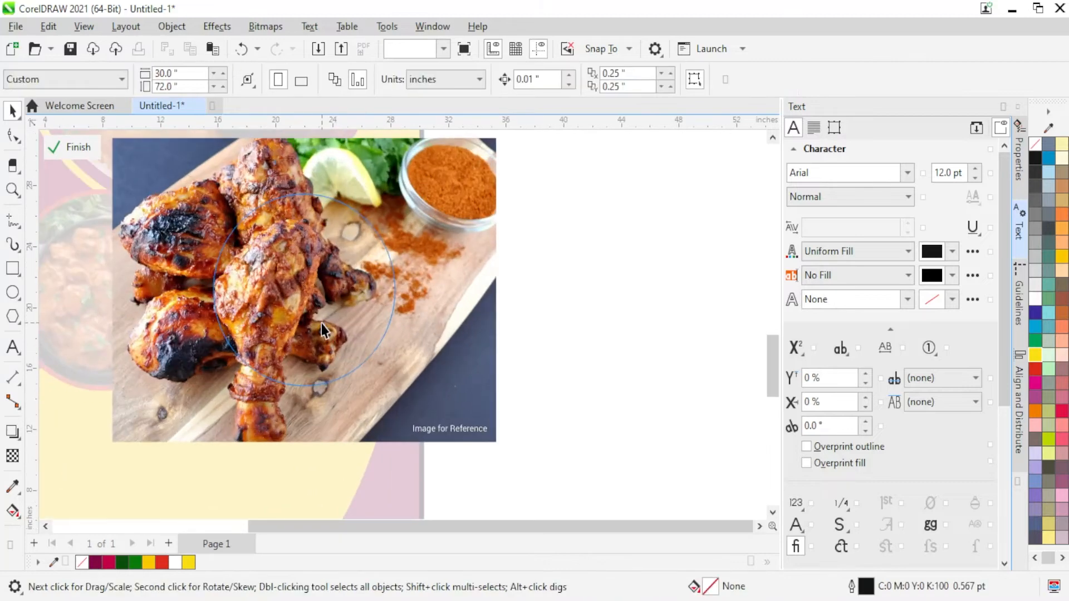
pyautogui.click(322, 326)
pyautogui.moveTo(500, 452); pyautogui.dragTo(432, 399)
pyautogui.moveTo(309, 343); pyautogui.dragTo(340, 341)
pyautogui.rightClick(345, 325)
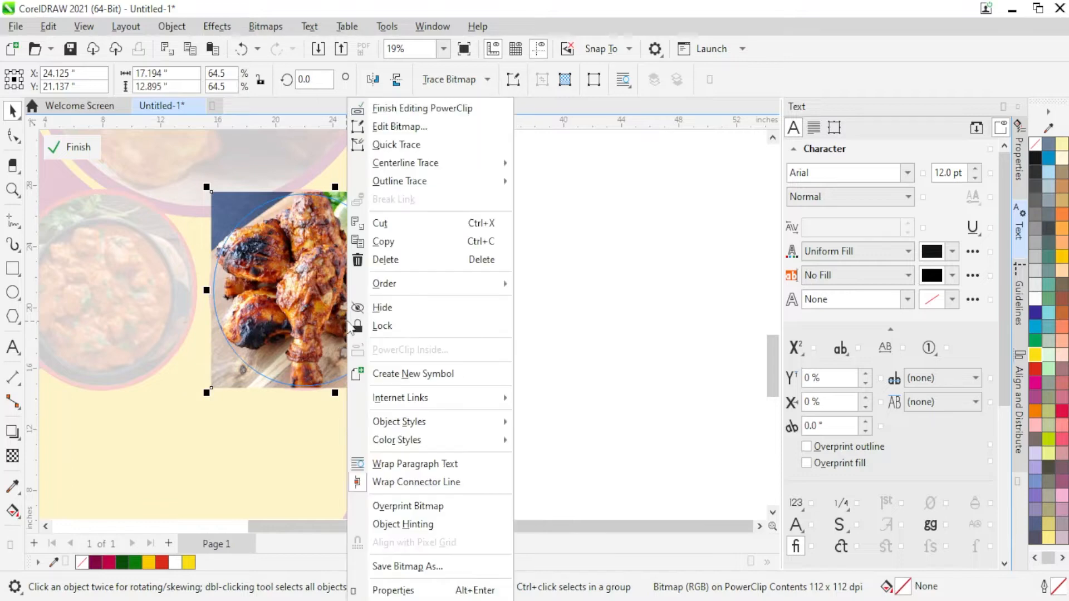
pyautogui.click(378, 108)
pyautogui.click(524, 338)
# Step: Add the text "50%" beside the banner, enlarge it to about 432 pt and set its font to Arial MT Black
pyautogui.scroll(-4, 429, 362)
pyautogui.scroll(4, 411, 229)
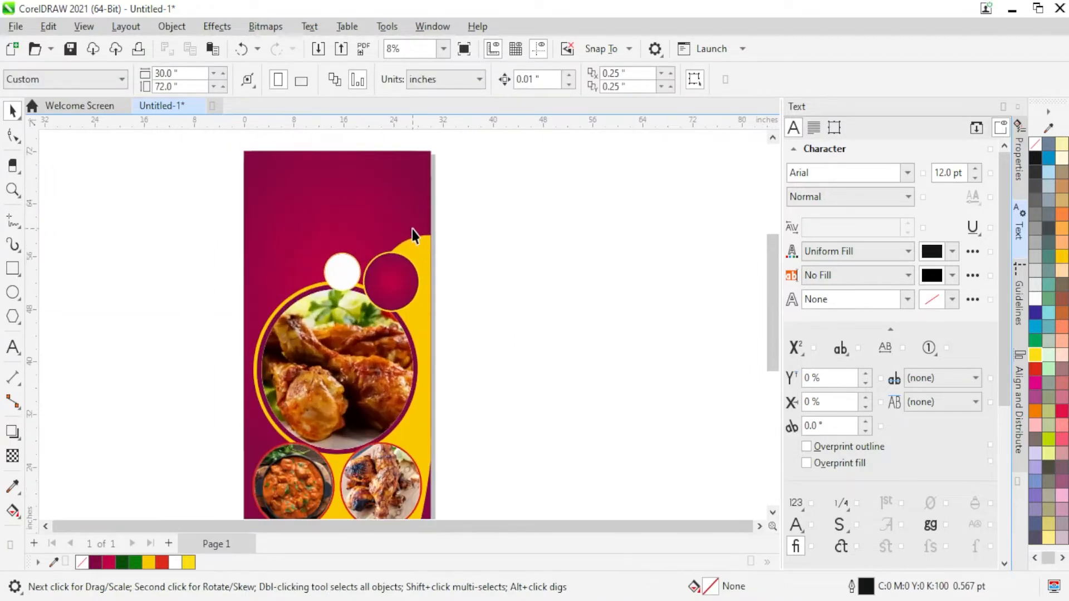
pyautogui.press('F8')
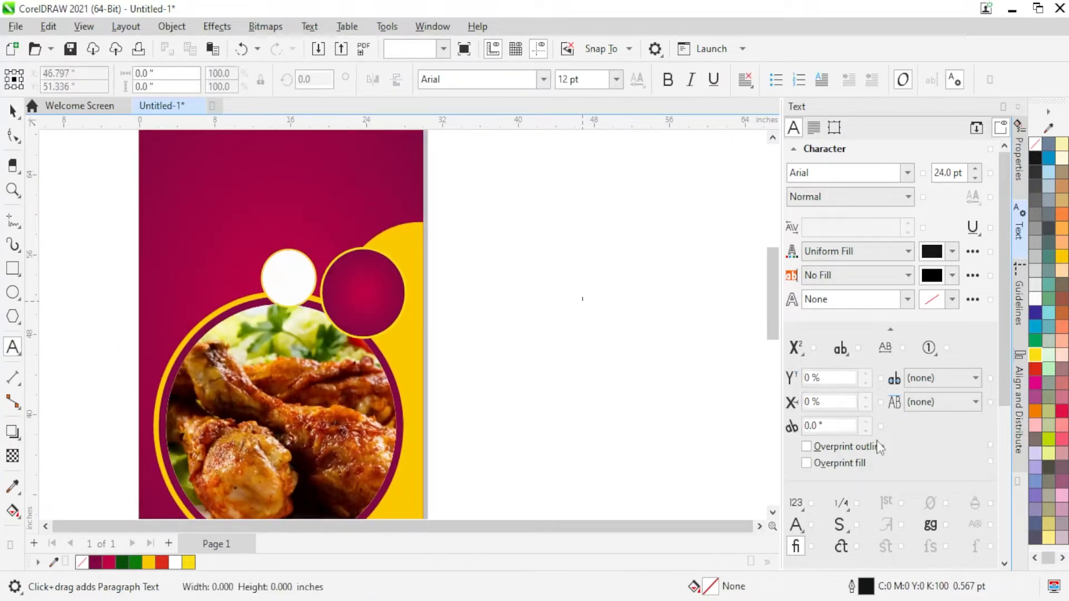
pyautogui.click(584, 299)
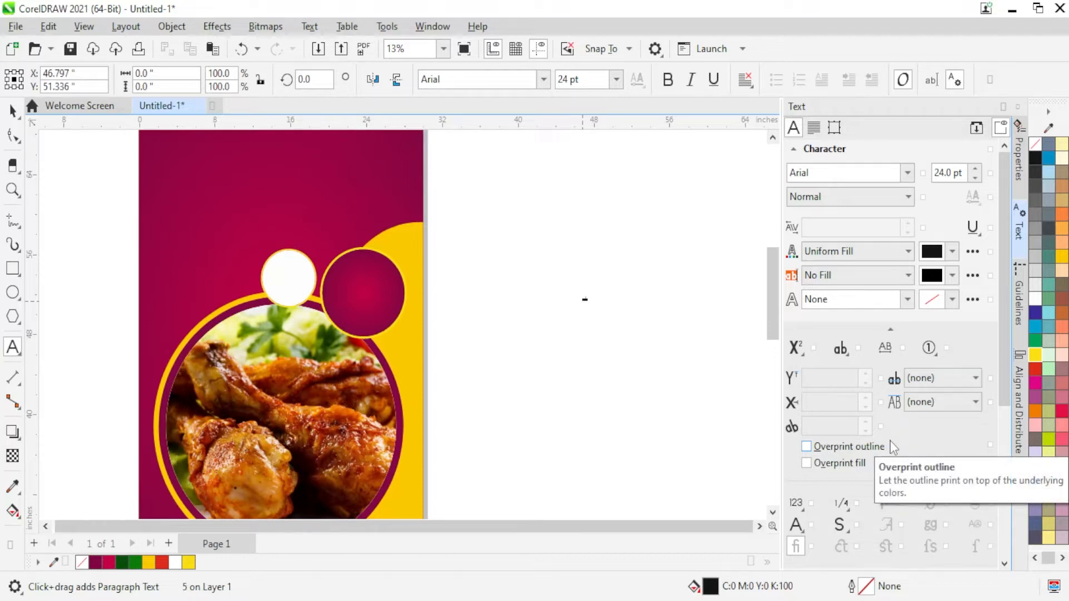
pyautogui.click(12, 111)
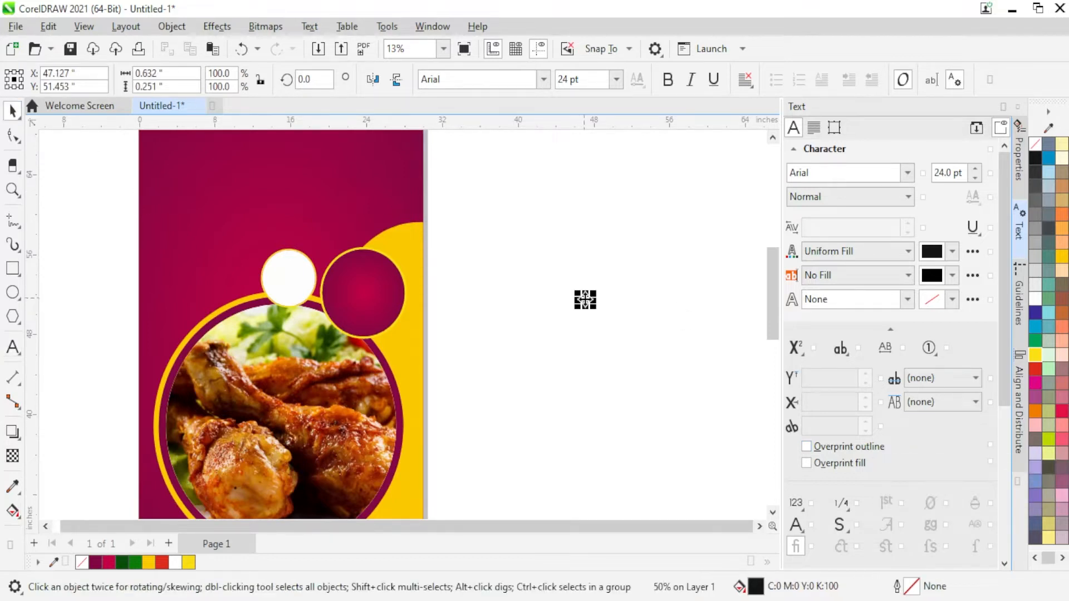
pyautogui.moveTo(661, 350); pyautogui.dragTo(696, 352)
pyautogui.moveTo(695, 313); pyautogui.dragTo(627, 314)
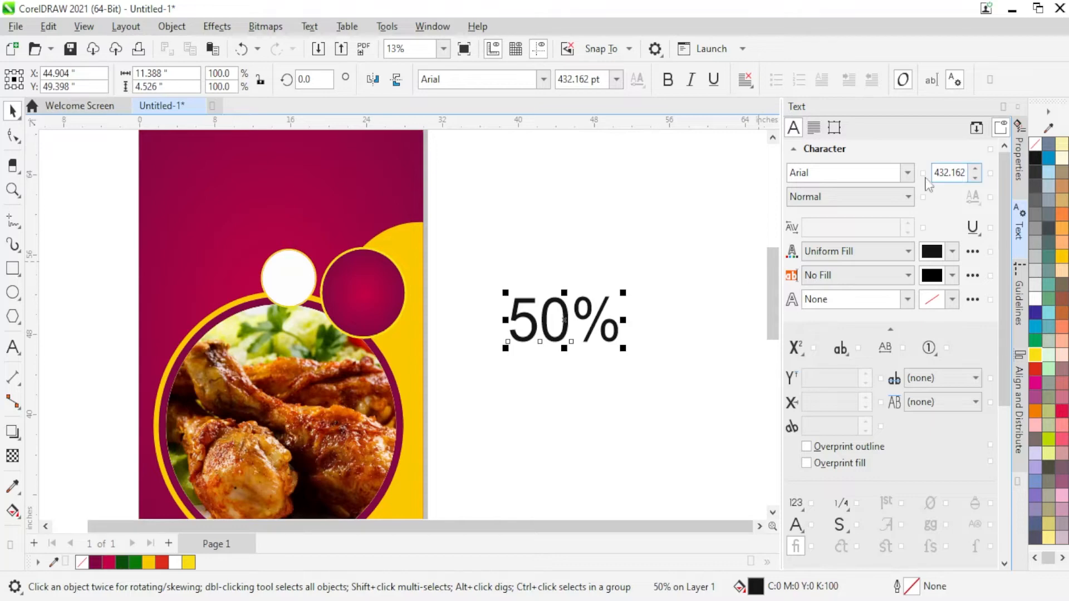
pyautogui.click(907, 174)
pyautogui.click(897, 222)
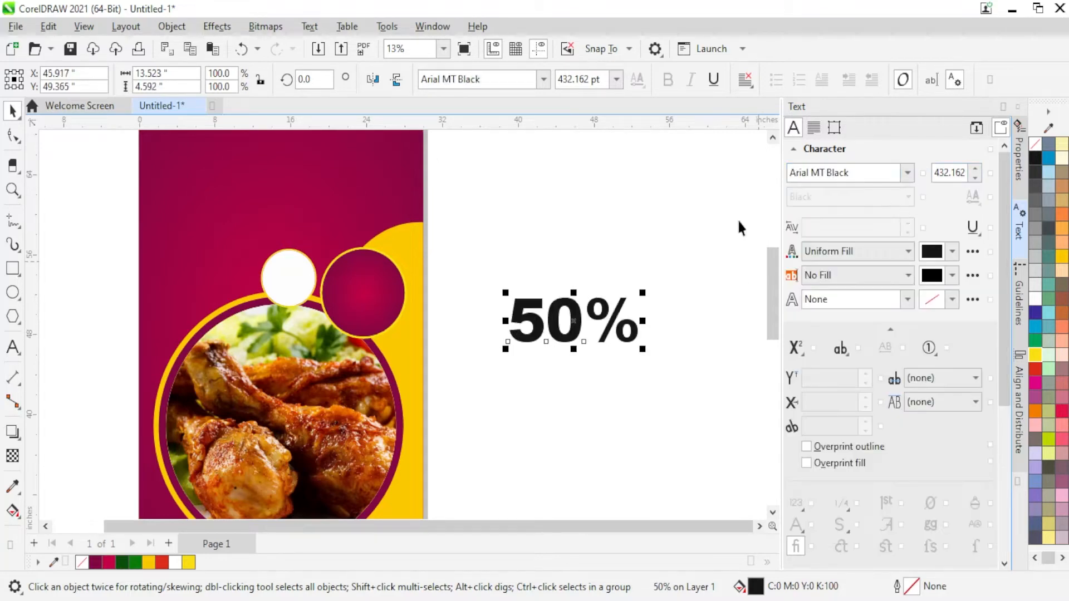
# Step: Fit the "50%" text into the maroon circle at about 224 pt, tilt it to about 338 degrees and fill it white
pyautogui.scroll(1, 635, 326)
pyautogui.moveTo(653, 355); pyautogui.dragTo(572, 323)
pyautogui.moveTo(492, 296); pyautogui.dragTo(286, 261)
pyautogui.scroll(2, 282, 252)
pyautogui.click(281, 253)
pyautogui.moveTo(379, 231); pyautogui.dragTo(385, 266)
pyautogui.moveTo(286, 258); pyautogui.dragTo(304, 336)
pyautogui.click(1039, 301)
# Step: Duplicate the "50%" text below itself, change the copy to "off" and reduce it to about 170 pt
pyautogui.rightClick(304, 337)
pyautogui.press('F8')
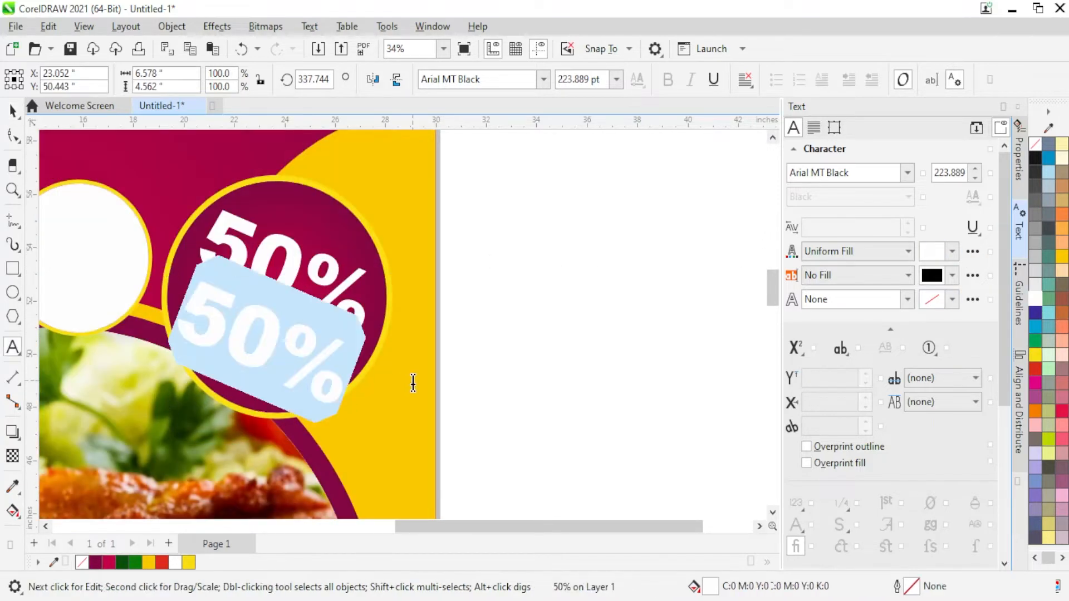
pyautogui.write('off')
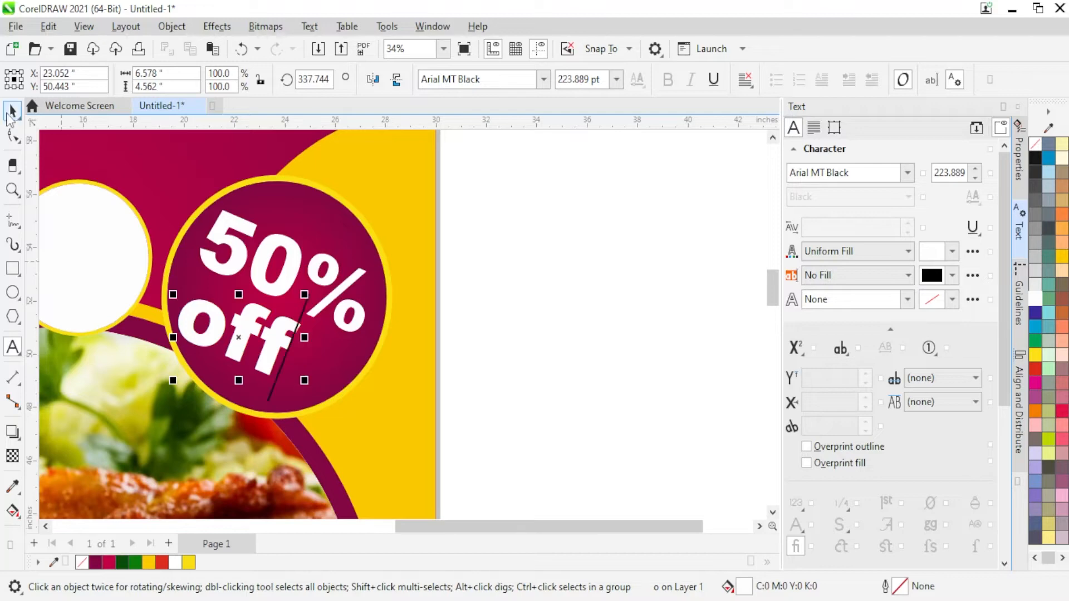
pyautogui.moveTo(270, 339); pyautogui.dragTo(312, 356)
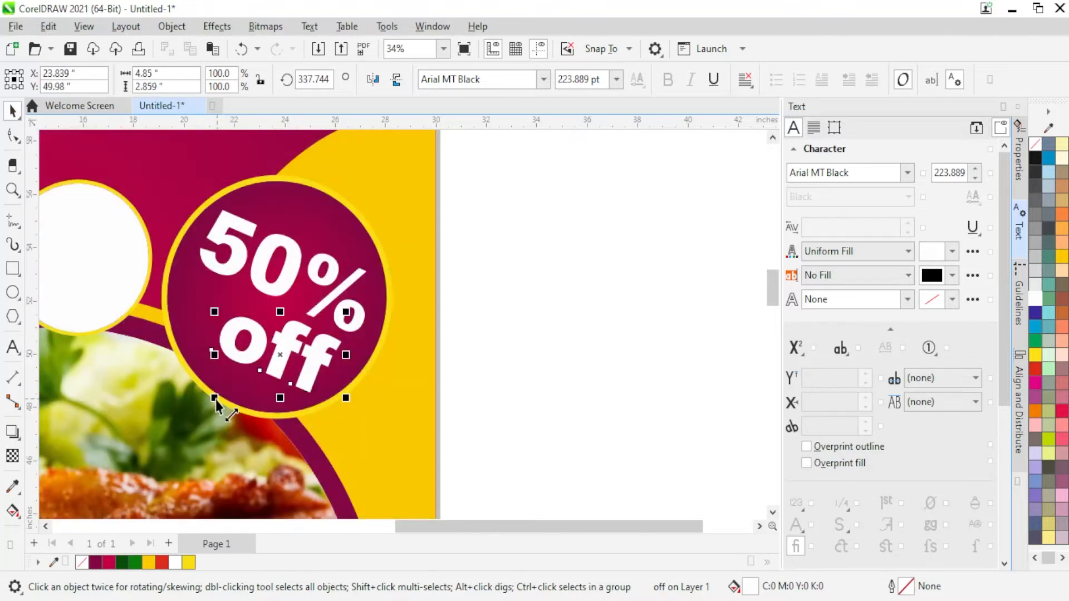
pyautogui.moveTo(214, 397); pyautogui.dragTo(256, 398)
pyautogui.moveTo(295, 348); pyautogui.dragTo(295, 348)
# Step: Duplicate the "off" text, change the copy to "upto" at about 146 pt and place it above "50%"
pyautogui.moveTo(295, 347); pyautogui.dragTo(263, 377)
pyautogui.rightClick(263, 377)
pyautogui.doubleClick(266, 375)
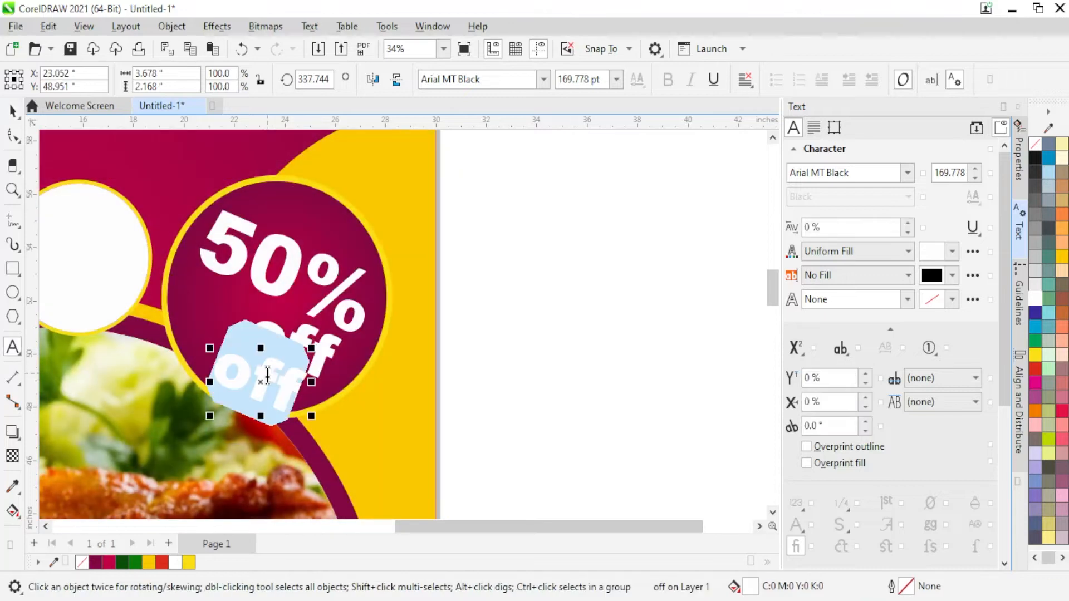
pyautogui.write('upto')
pyautogui.click(13, 111)
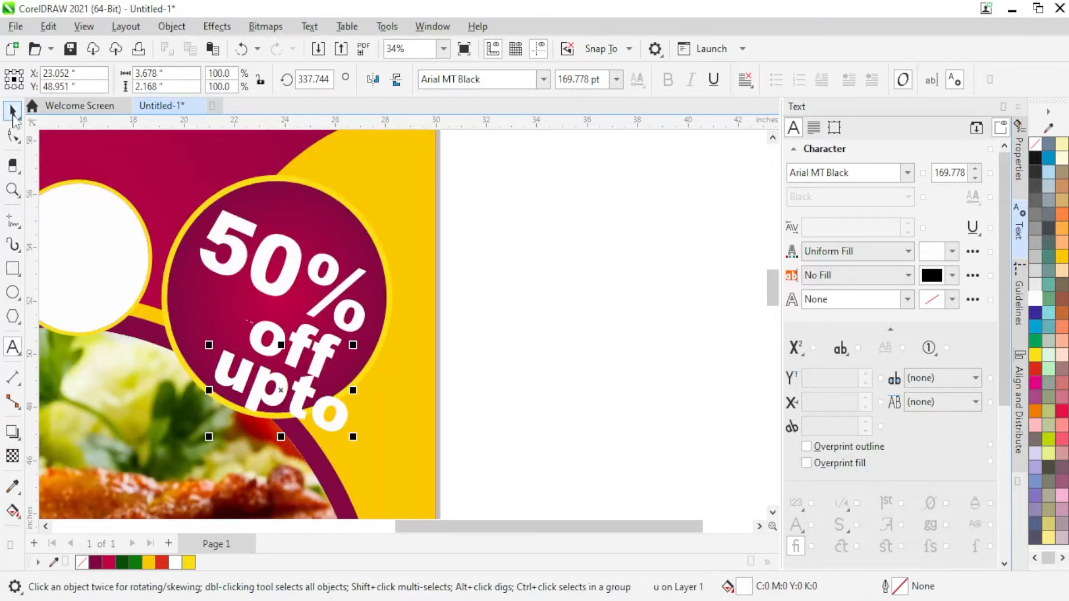
pyautogui.moveTo(347, 433); pyautogui.dragTo(332, 421)
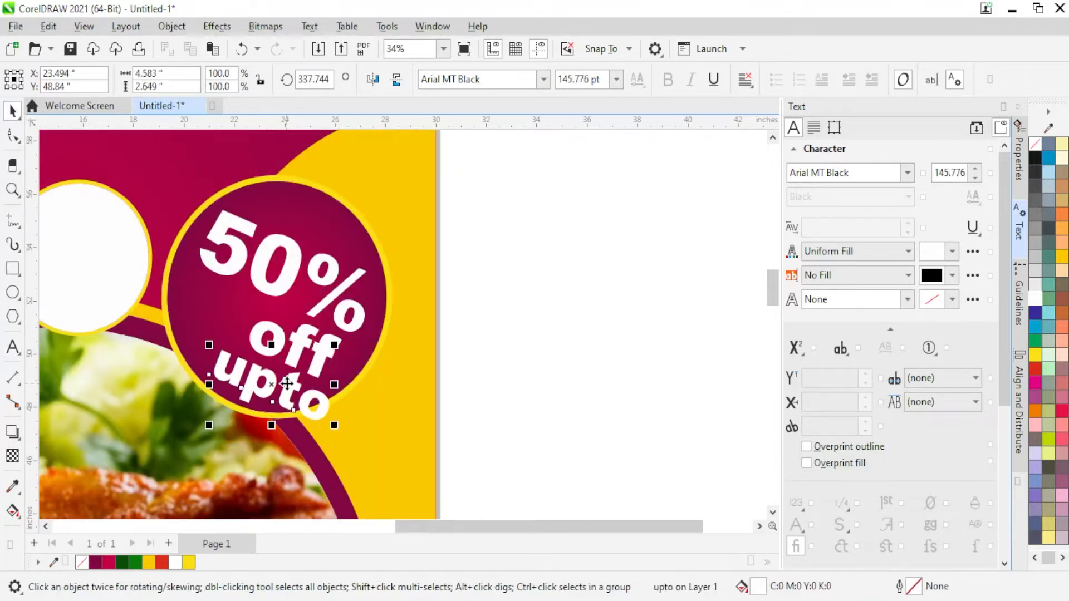
pyautogui.moveTo(293, 390); pyautogui.dragTo(307, 201)
# Step: Group the "upto", "50%" and "off" texts and center the group within the maroon circle
pyautogui.keyDown('shift'); pyautogui.click(298, 272); pyautogui.keyUp('shift')
pyautogui.keyDown('shift'); pyautogui.click(298, 361); pyautogui.keyUp('shift')
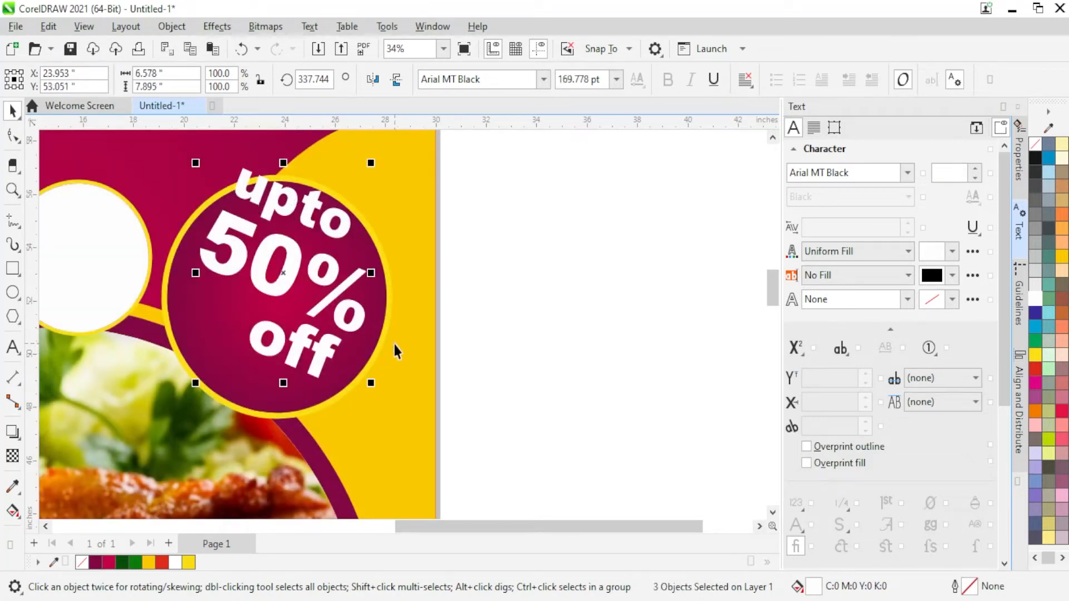
pyautogui.hotkey('ctrl', 'g')
pyautogui.keyDown('shift'); pyautogui.click(375, 327); pyautogui.keyUp('shift')
pyautogui.press('c')
pyautogui.press('r')
pyautogui.press('c')
pyautogui.press('e')
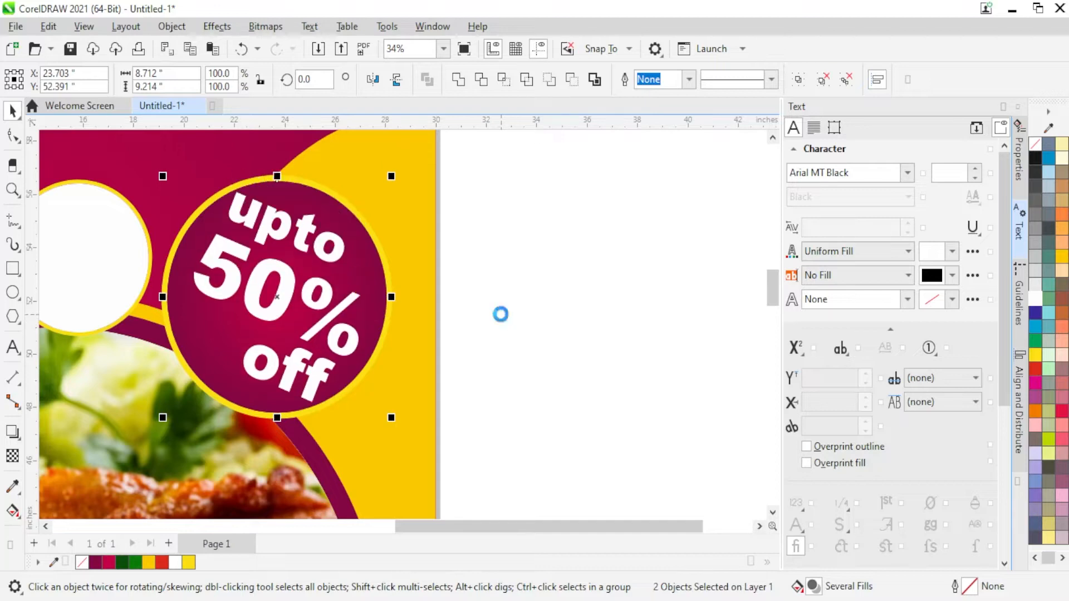
# Step: Ungroup the "upto 50% off" texts into separate objects
pyautogui.click(440, 334)
pyautogui.scroll(-2, 442, 296)
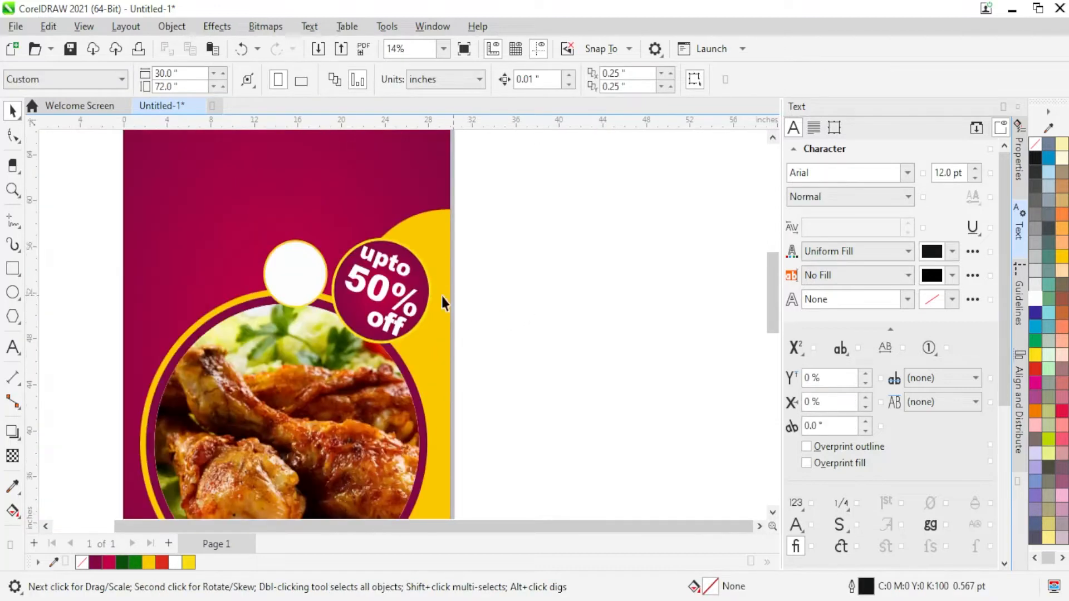
pyautogui.rightClick(368, 290)
pyautogui.click(436, 146)
pyautogui.click(493, 230)
# Step: Copy the maroon gradient fill of the discount circle onto the small white circle
pyautogui.click(286, 279)
pyautogui.scroll(2, 286, 278)
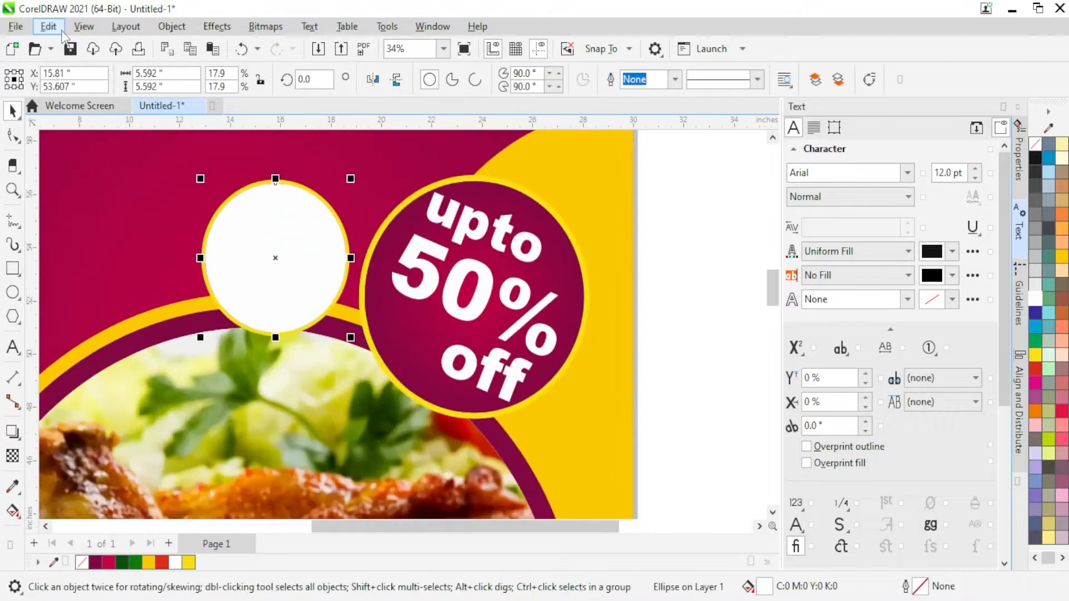
pyautogui.click(49, 26)
pyautogui.click(89, 143)
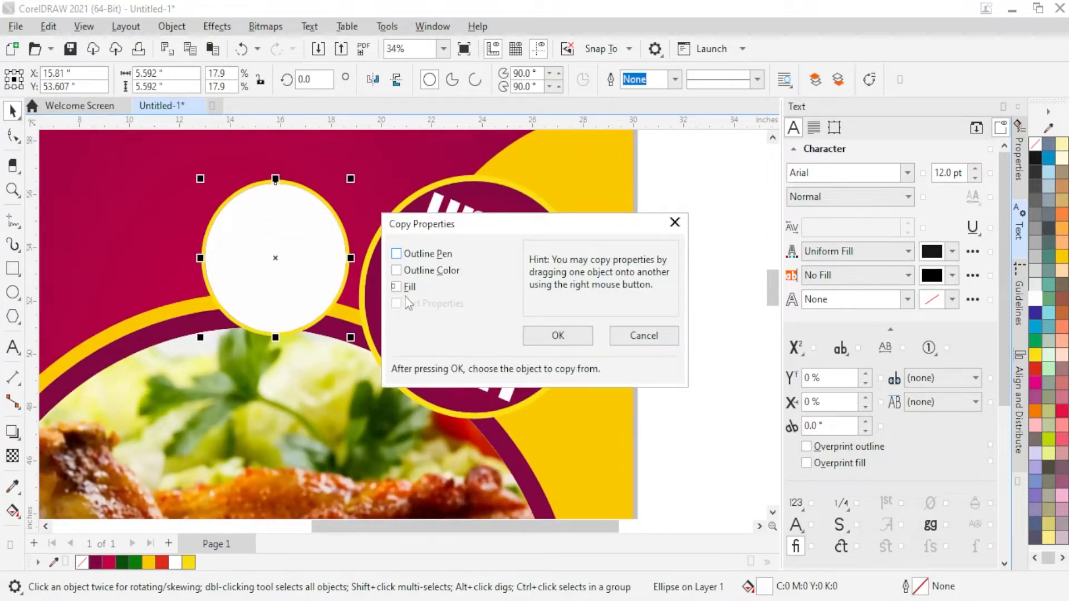
pyautogui.click(557, 335)
pyautogui.click(370, 295)
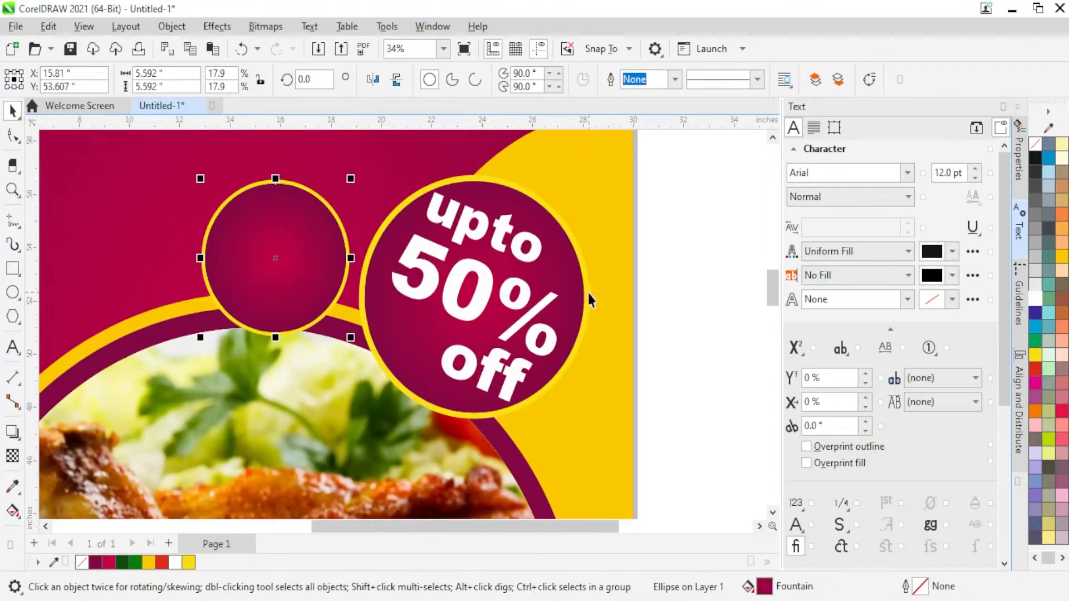
pyautogui.click(647, 299)
# Step: Duplicate the "50%" text near the small maroon circle, change the copy to "300/-" and clear its rotation
pyautogui.moveTo(470, 292); pyautogui.dragTo(287, 345)
pyautogui.rightClick(286, 345)
pyautogui.press('F8')
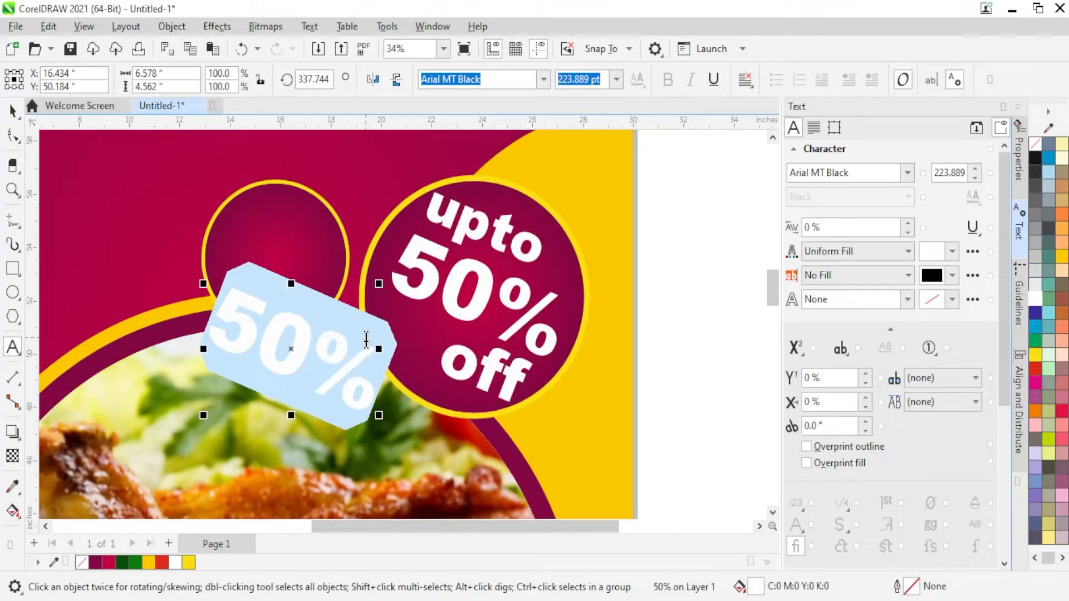
pyautogui.write('300/-')
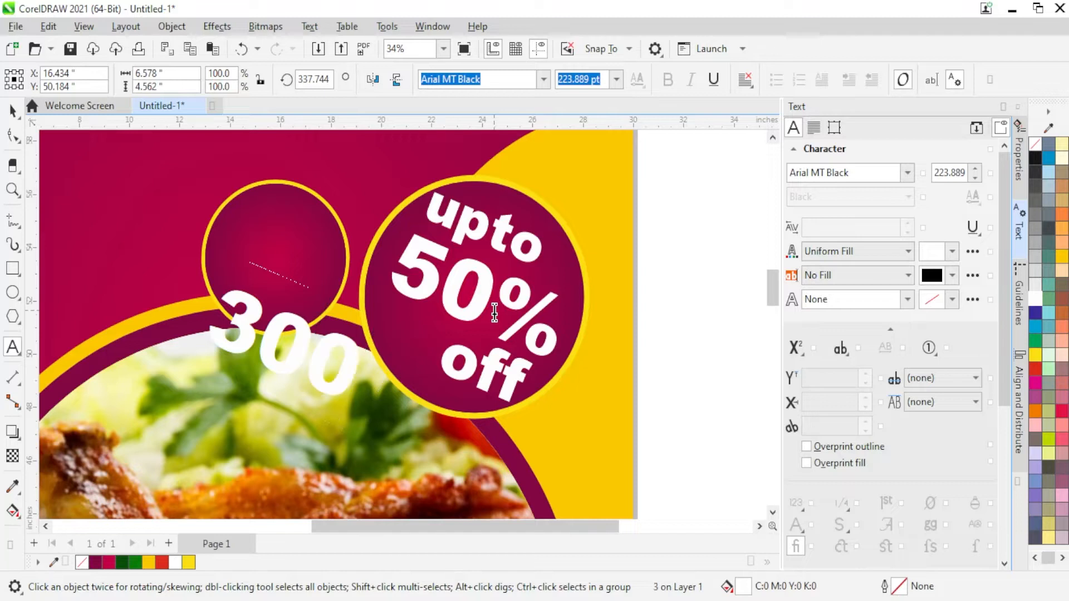
pyautogui.click(12, 110)
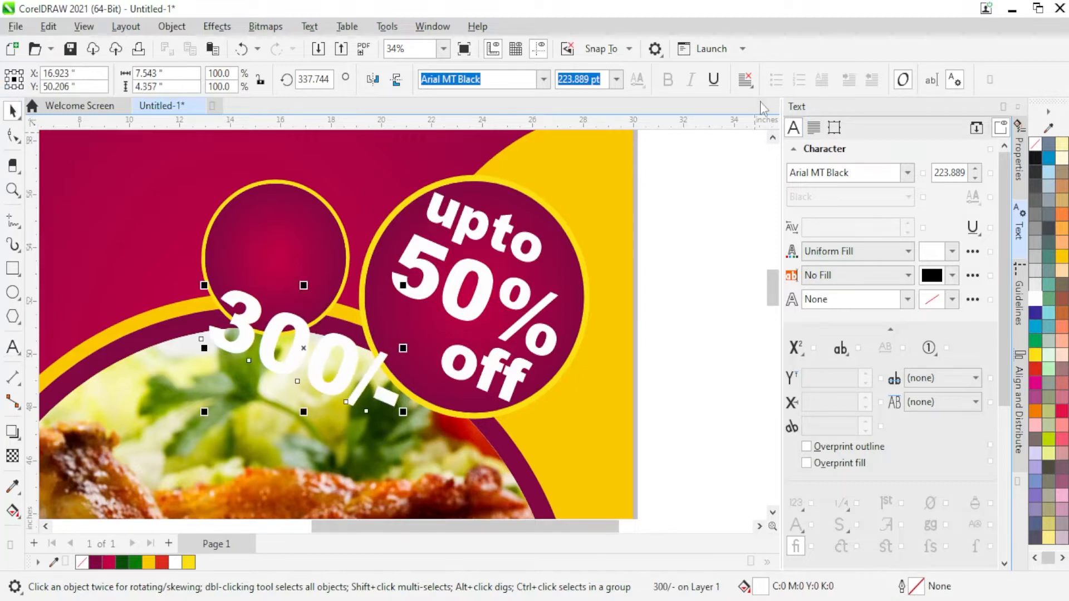
pyautogui.click(172, 27)
pyautogui.click(239, 86)
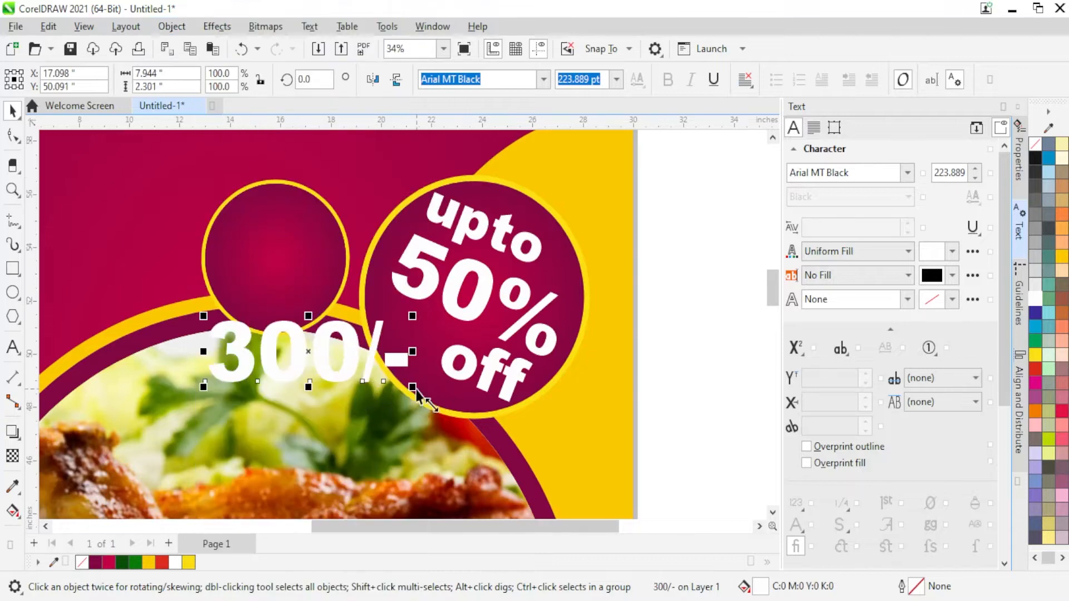
# Step: Scale "300/-" to about 121 pt inside the small circle and add a copy below it reading "only" at about 76 pt
pyautogui.moveTo(416, 392); pyautogui.dragTo(342, 361)
pyautogui.moveTo(266, 340)
pyautogui.mouseDown()
pyautogui.moveTo(305, 237)
pyautogui.moveTo(287, 233)
pyautogui.moveTo(279, 330)
pyautogui.mouseUp()
pyautogui.scroll(2, 286, 233)
pyautogui.click(279, 330)
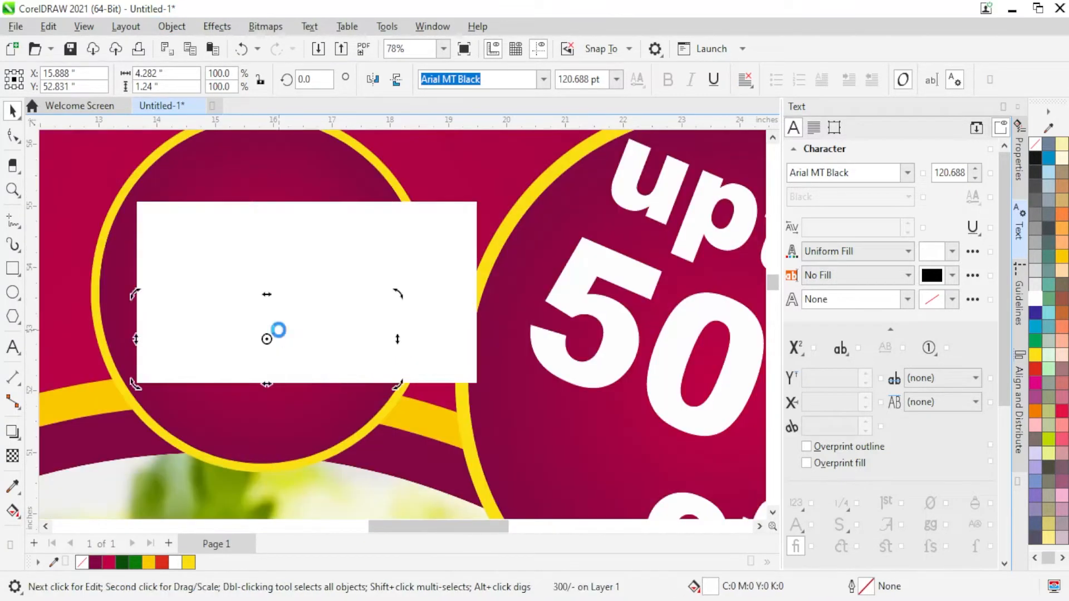
pyautogui.doubleClick(278, 330)
pyautogui.hotkey('ctrl', 'a')
pyautogui.write('only')
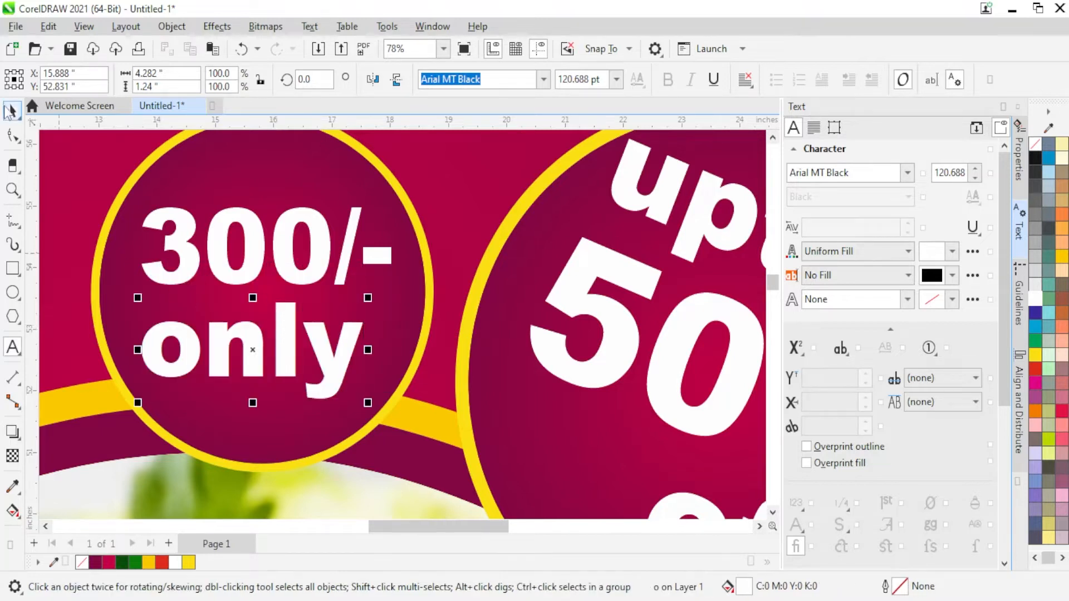
pyautogui.moveTo(138, 403); pyautogui.dragTo(220, 370)
# Step: Shorten the "300/-" text to "300" and enlarge it to span the small circle
pyautogui.doubleClick(344, 267)
pyautogui.press('Delete')
pyautogui.press('Delete')
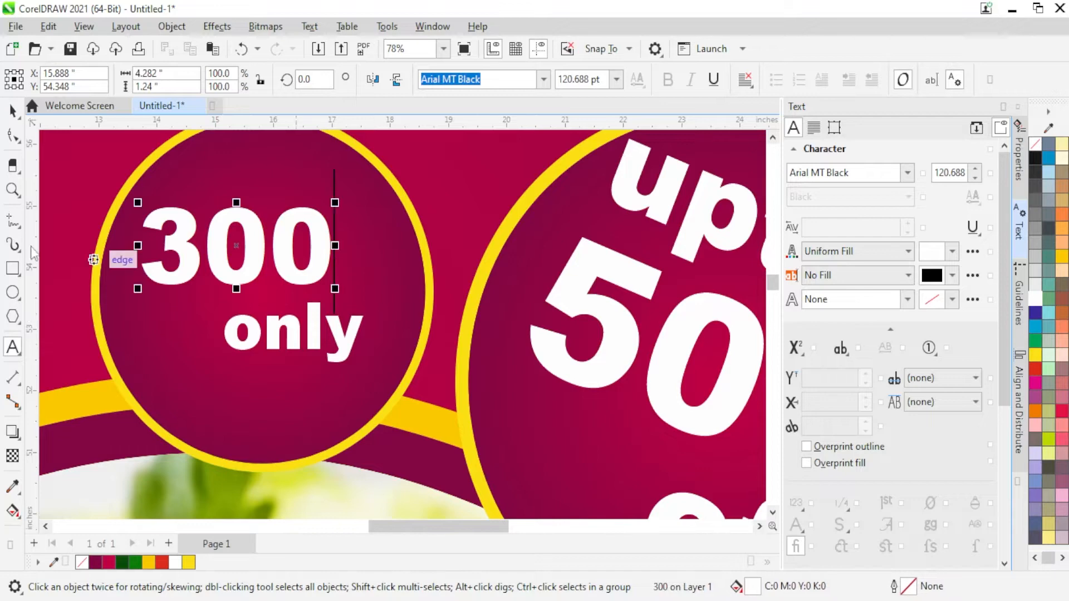
pyautogui.hotkey('ctrl', 'space')
pyautogui.moveTo(334, 288); pyautogui.dragTo(405, 320)
# Step: Duplicate the "only" text above "300" and change the copy to "Rs."
pyautogui.moveTo(320, 325); pyautogui.dragTo(322, 218)
pyautogui.rightClick(322, 219)
pyautogui.doubleClick(322, 218)
pyautogui.hotkey('ctrl', 'a')
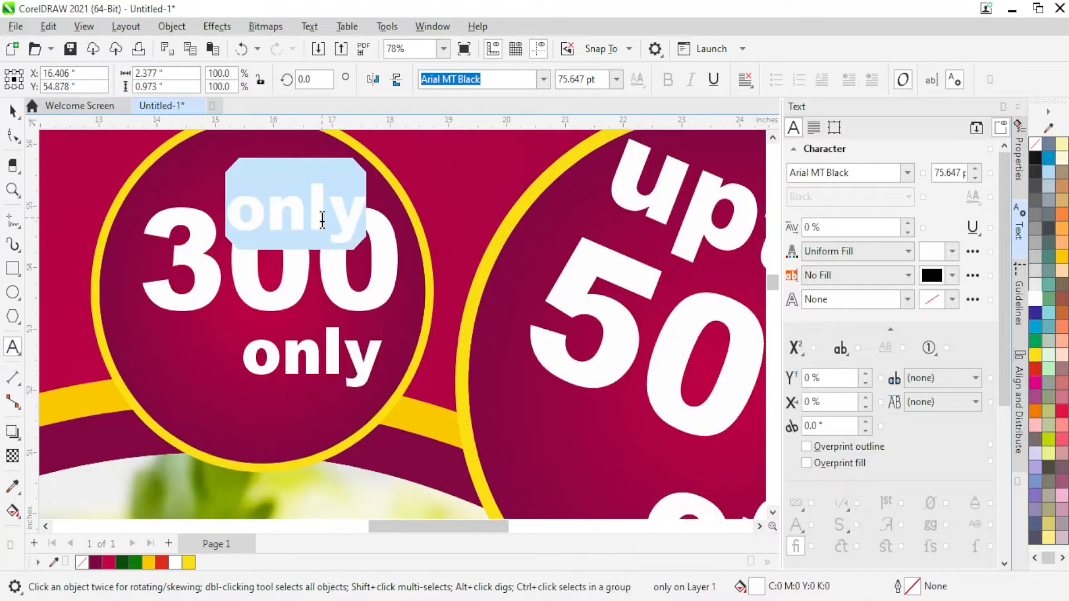
pyautogui.write('Rs.')
pyautogui.click(12, 110)
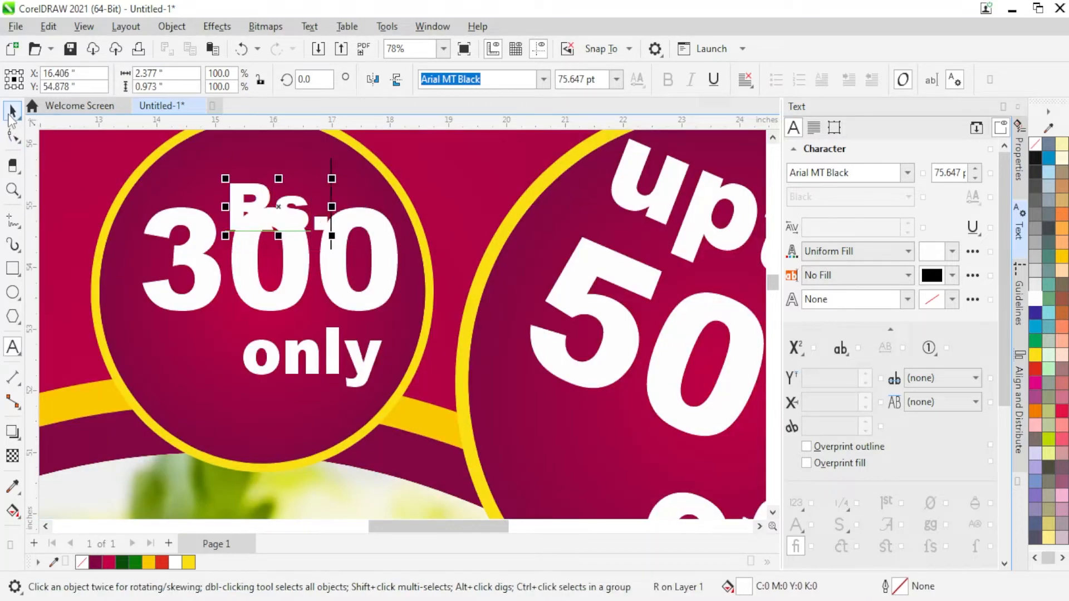
# Step: Arrange the price texts in the small circle with "Rs." above the start of "300" and "only" below its end
pyautogui.keyDown('shift'); pyautogui.click(251, 274); pyautogui.keyUp('shift')
pyautogui.keyDown('shift'); pyautogui.click(290, 353); pyautogui.keyUp('shift')
pyautogui.moveTo(291, 353); pyautogui.dragTo(279, 386)
pyautogui.moveTo(264, 241); pyautogui.dragTo(174, 194)
pyautogui.moveTo(287, 385)
pyautogui.mouseDown()
pyautogui.moveTo(289, 360)
pyautogui.moveTo(290, 368)
pyautogui.mouseUp()
pyautogui.scroll(-5, 344, 291)
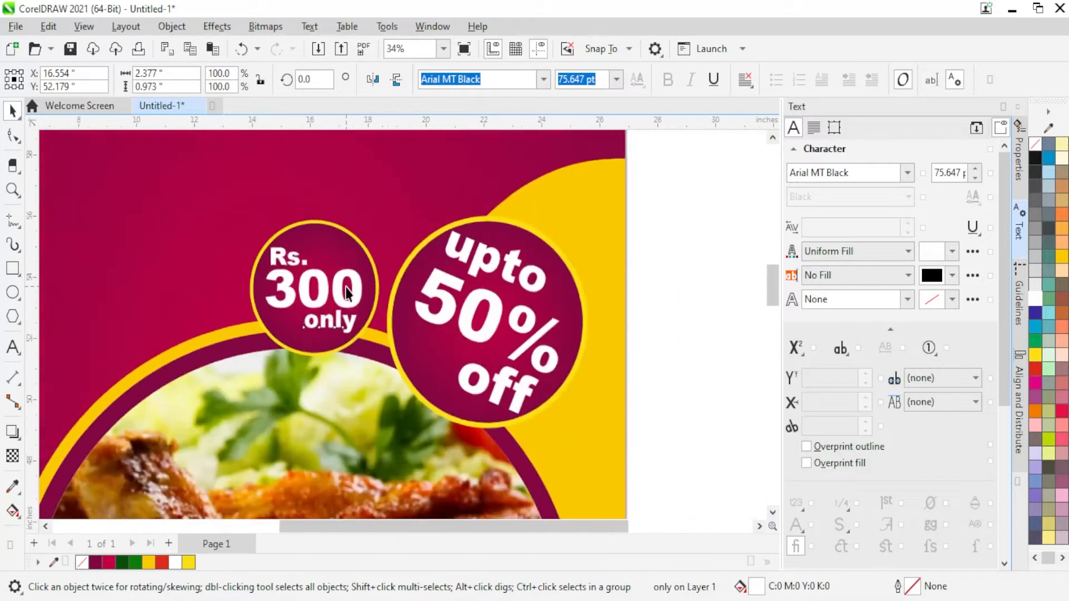
pyautogui.click(659, 261)
# Step: Add the text "Delicious" beside the banner, scaled to about 358 pt and set in Script MT Bold
pyautogui.scroll(-2, 469, 278)
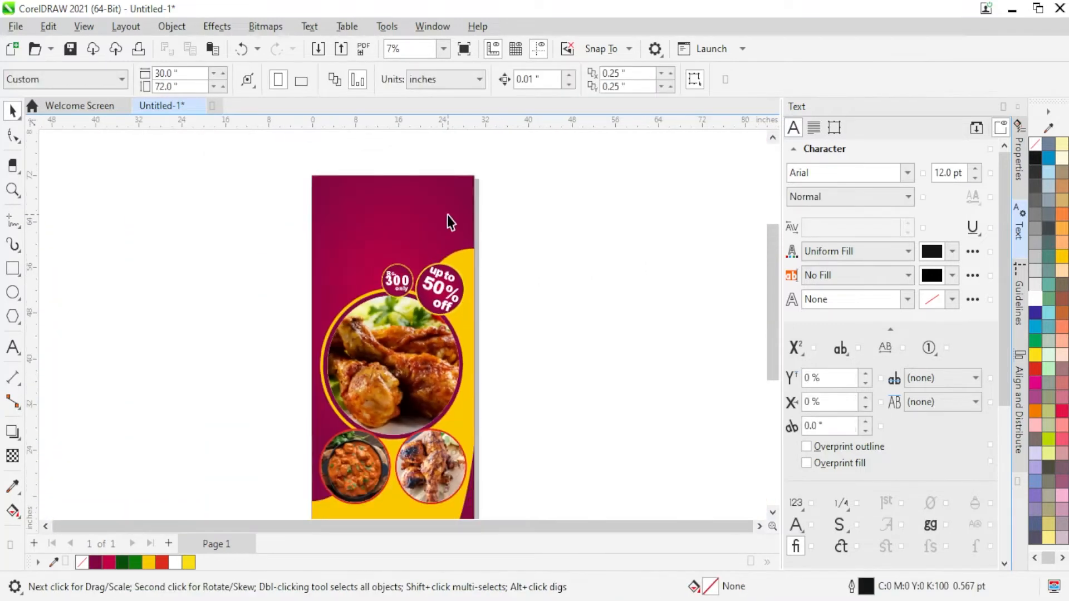
pyautogui.press('F8')
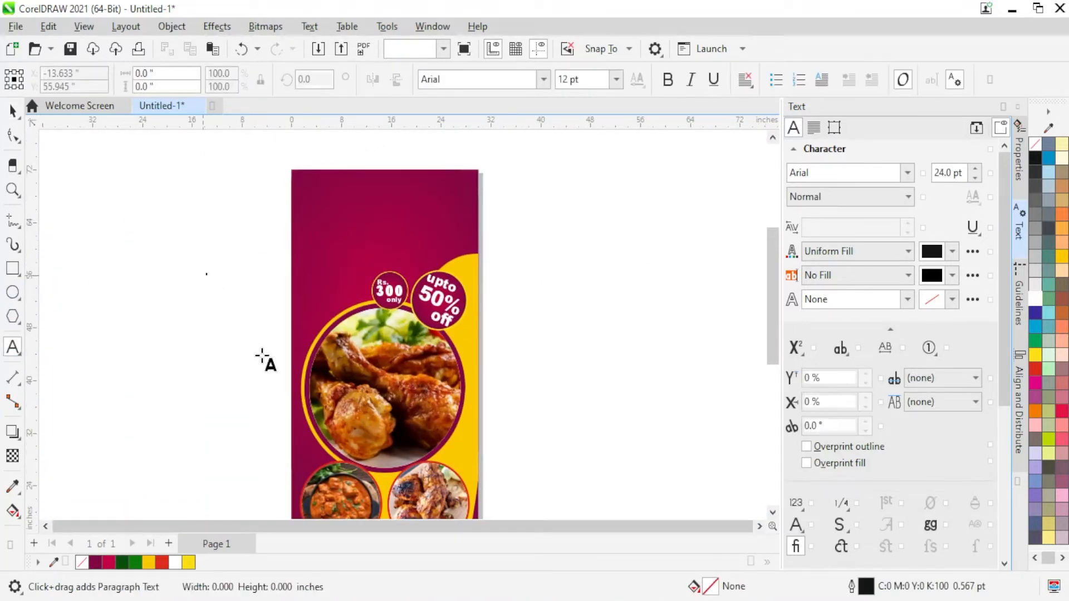
pyautogui.click(283, 379)
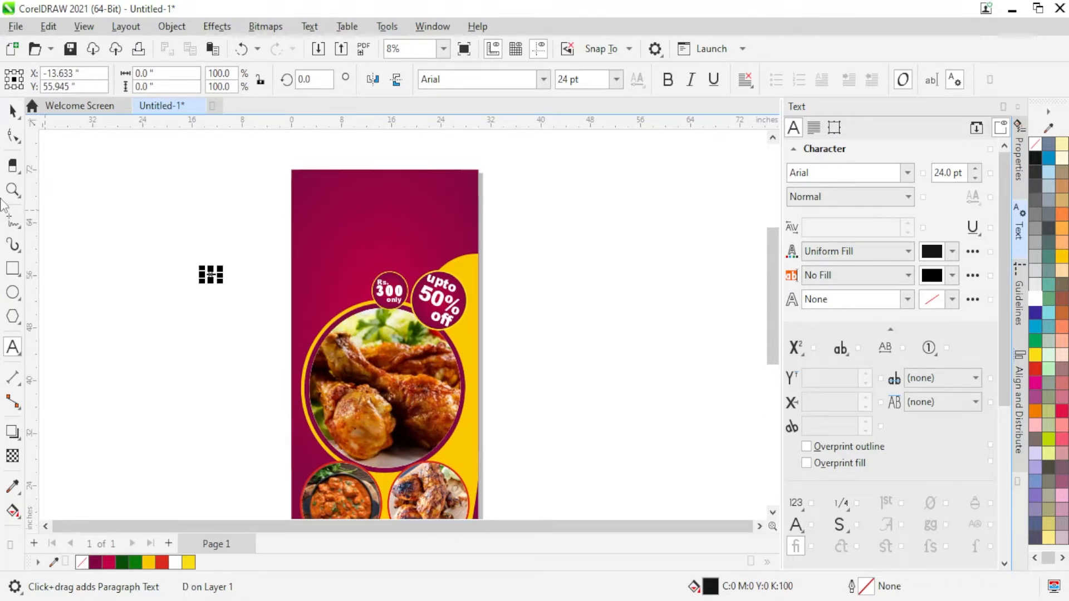
pyautogui.click(14, 118)
pyautogui.moveTo(220, 270); pyautogui.dragTo(333, 202)
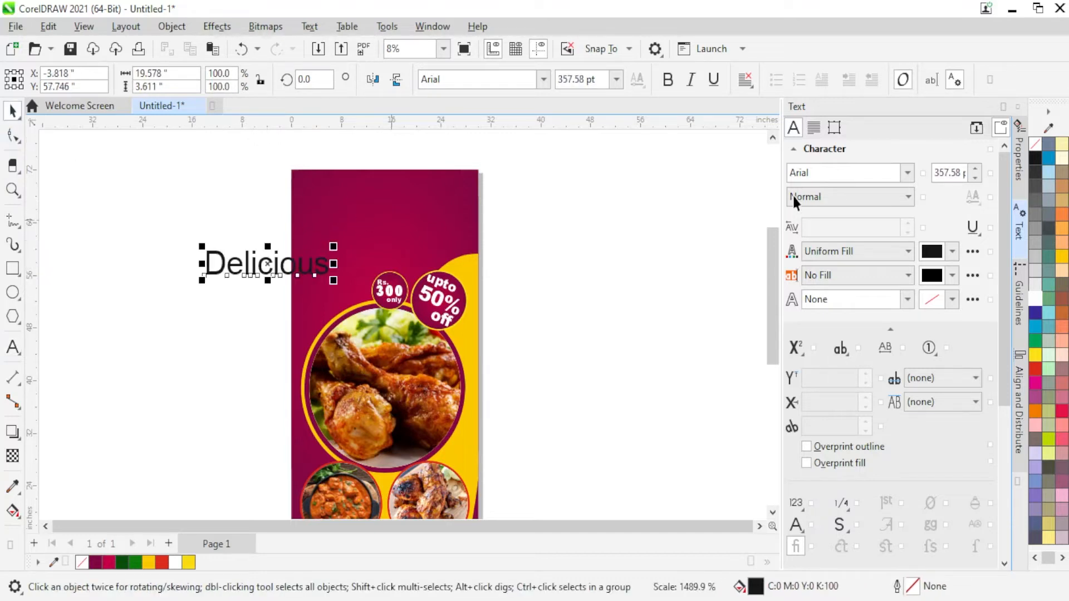
pyautogui.click(842, 173)
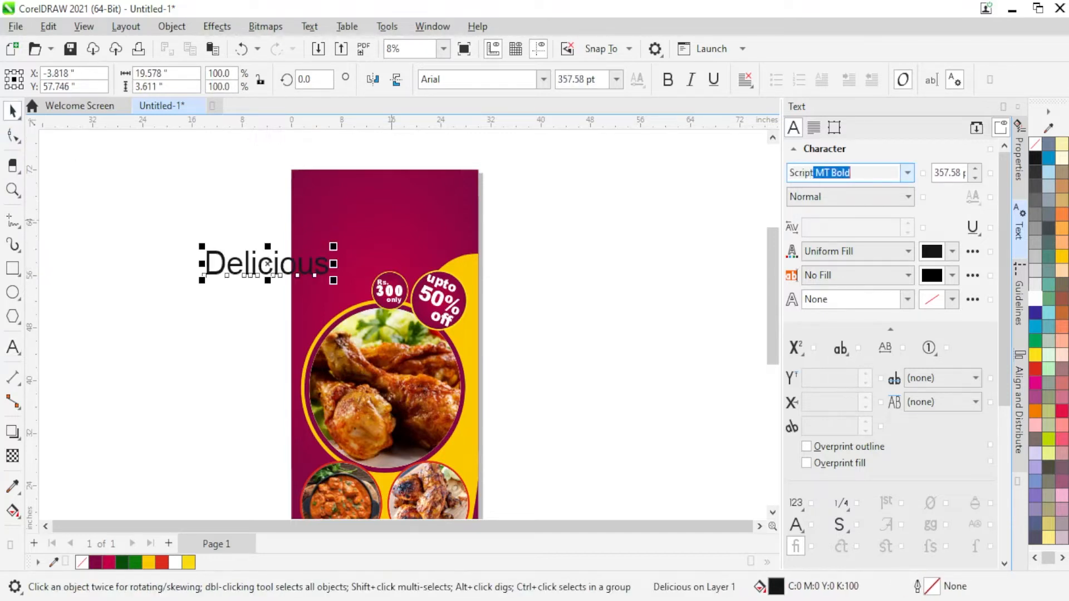
pyautogui.press('Return')
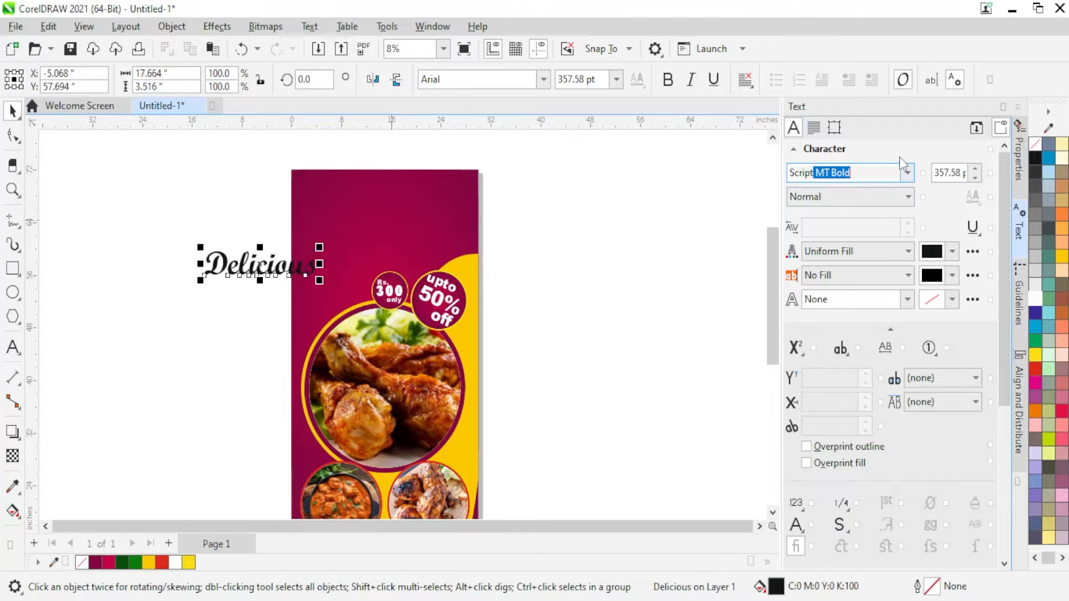
# Step: Place "Delicious" on the banner's upper area, enlarged to about 418 pt and rotated about 12.7°
pyautogui.moveTo(292, 270); pyautogui.dragTo(409, 178)
pyautogui.scroll(1, 459, 230)
pyautogui.click(410, 238)
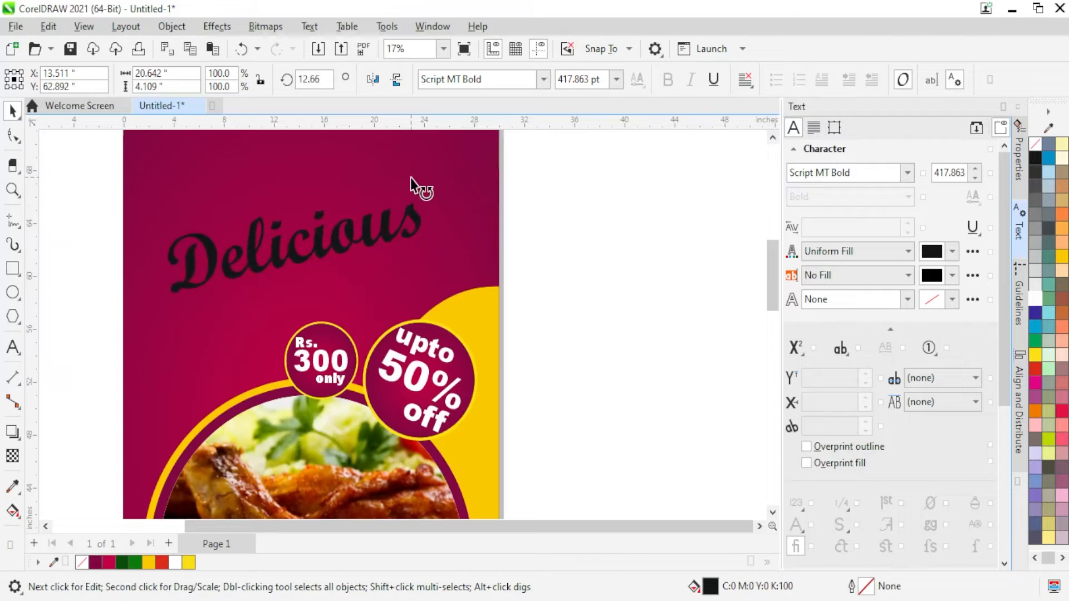
pyautogui.scroll(-1, 319, 222)
# Step: Colour the headline golden yellow and add a copy just below it reading "Chicken"
pyautogui.moveTo(320, 222); pyautogui.dragTo(341, 249)
pyautogui.click(1061, 256)
pyautogui.press('F8')
pyautogui.write('Chicken')
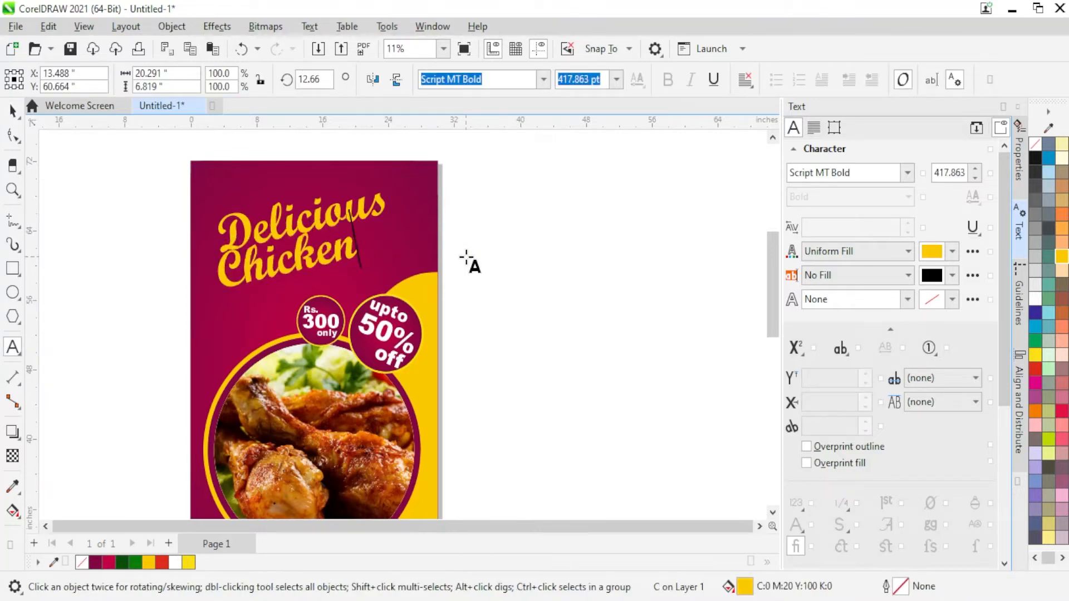
pyautogui.click(12, 110)
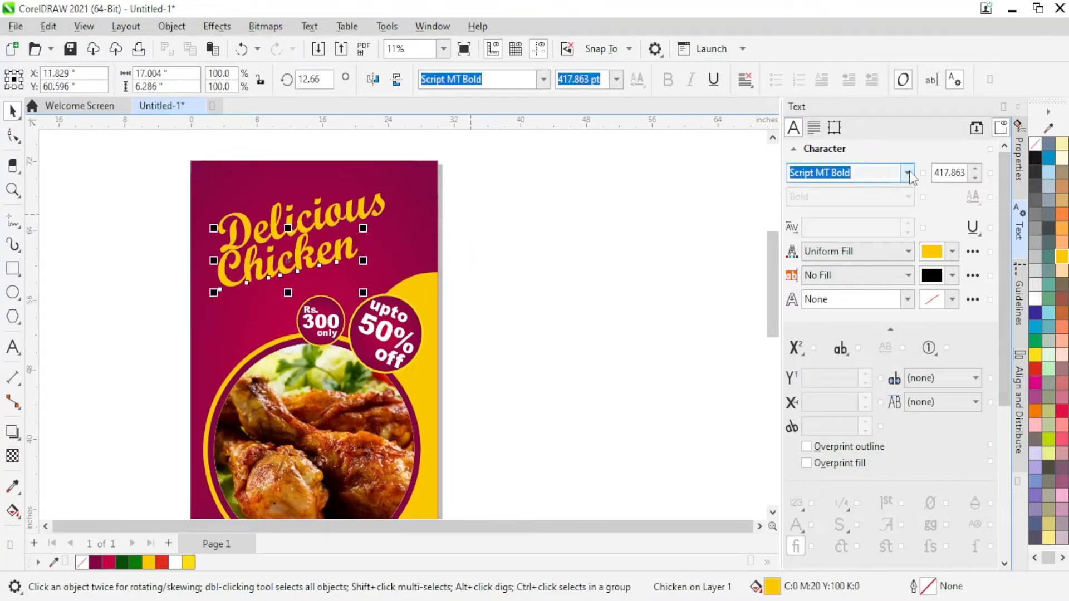
# Step: Restyle "Chicken" in white Belwe Bd BT at about 461 pt and fit it below "Delicious"
pyautogui.click(908, 173)
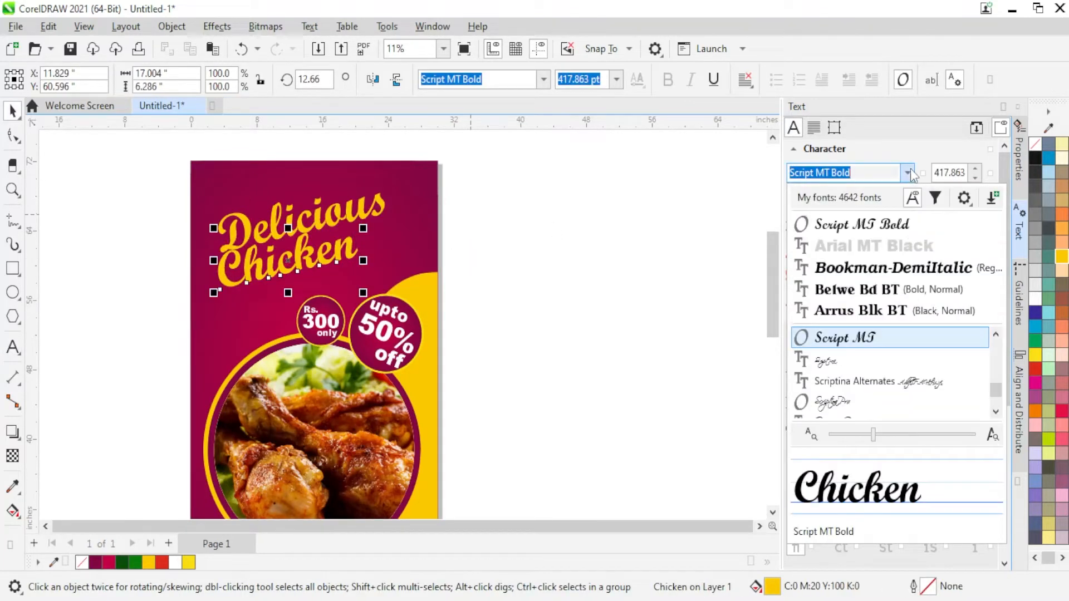
pyautogui.click(902, 286)
pyautogui.scroll(1, 369, 250)
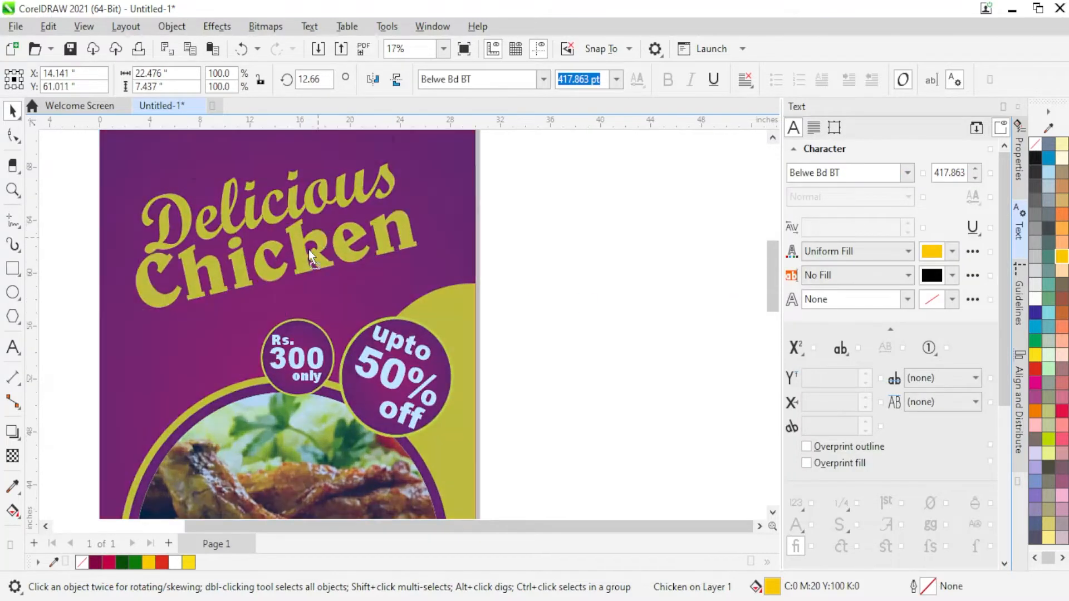
pyautogui.moveTo(308, 249); pyautogui.dragTo(311, 255)
pyautogui.moveTo(419, 332); pyautogui.dragTo(451, 350)
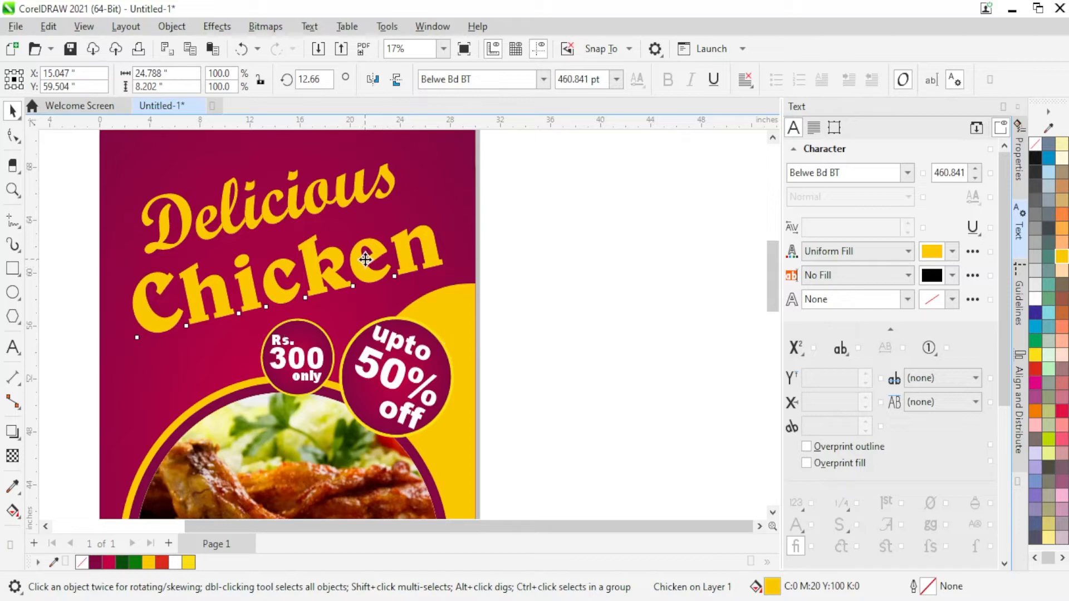
pyautogui.moveTo(366, 259); pyautogui.dragTo(364, 256)
pyautogui.click(1034, 297)
pyautogui.press('Escape')
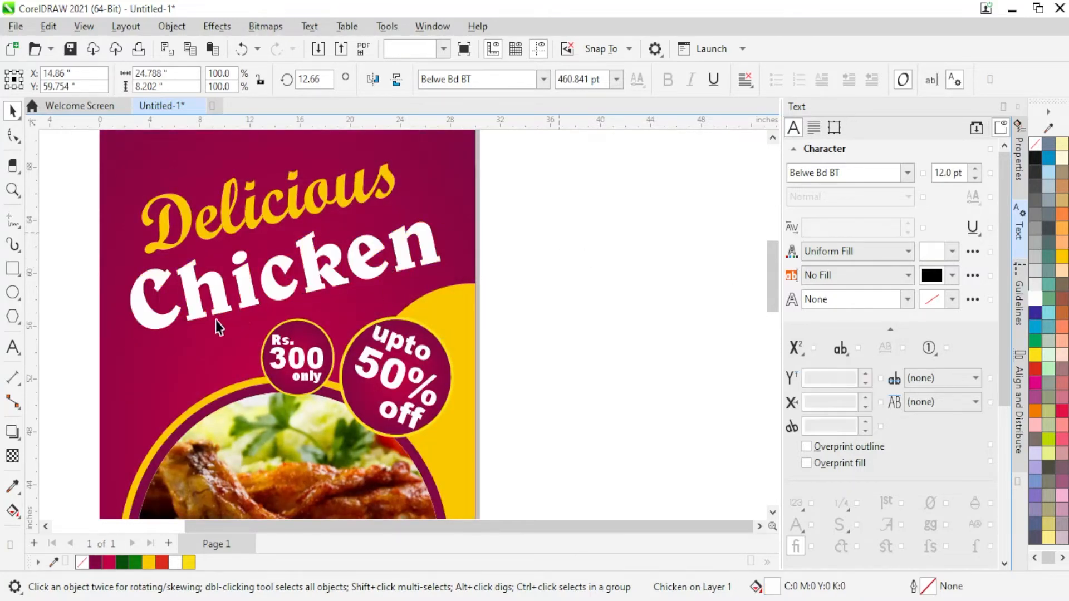
# Step: Draw an upright rectangle about 1.2 by 2.3 inches beyond the end of "Delicious" and convert it to curves
pyautogui.scroll(-1, 216, 319)
pyautogui.scroll(1, 313, 198)
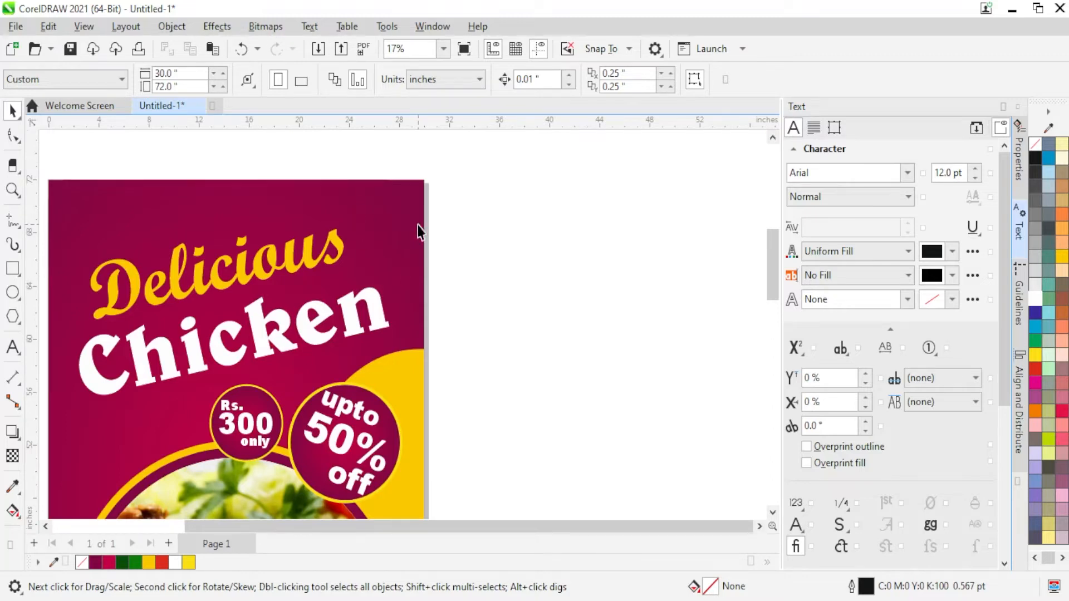
pyautogui.scroll(-1, 418, 231)
pyautogui.scroll(2, 465, 234)
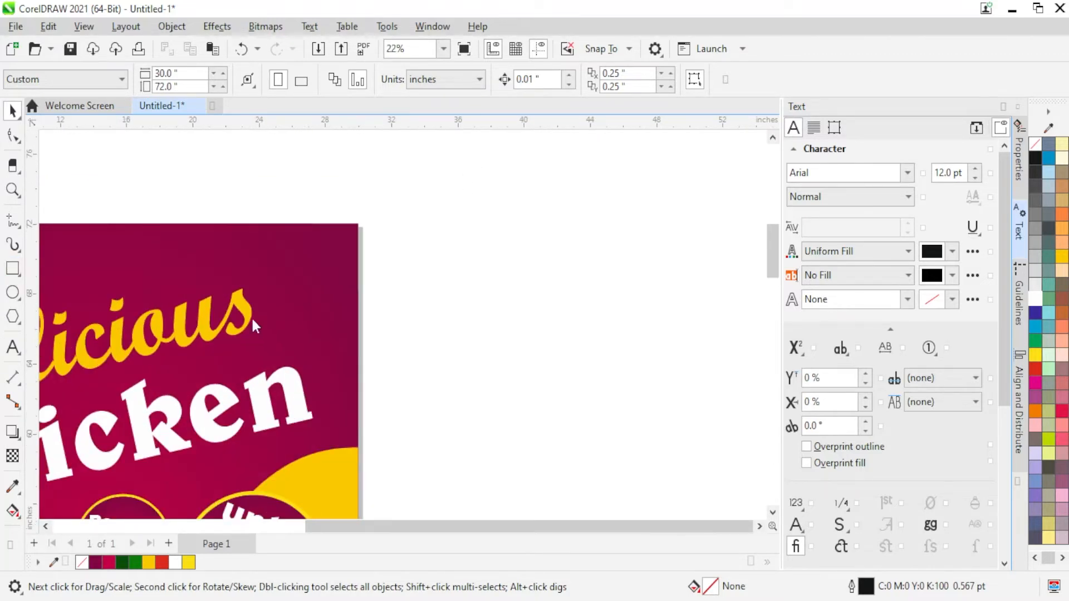
pyautogui.scroll(1, 251, 316)
pyautogui.press('F6')
pyautogui.moveTo(282, 309); pyautogui.dragTo(317, 248)
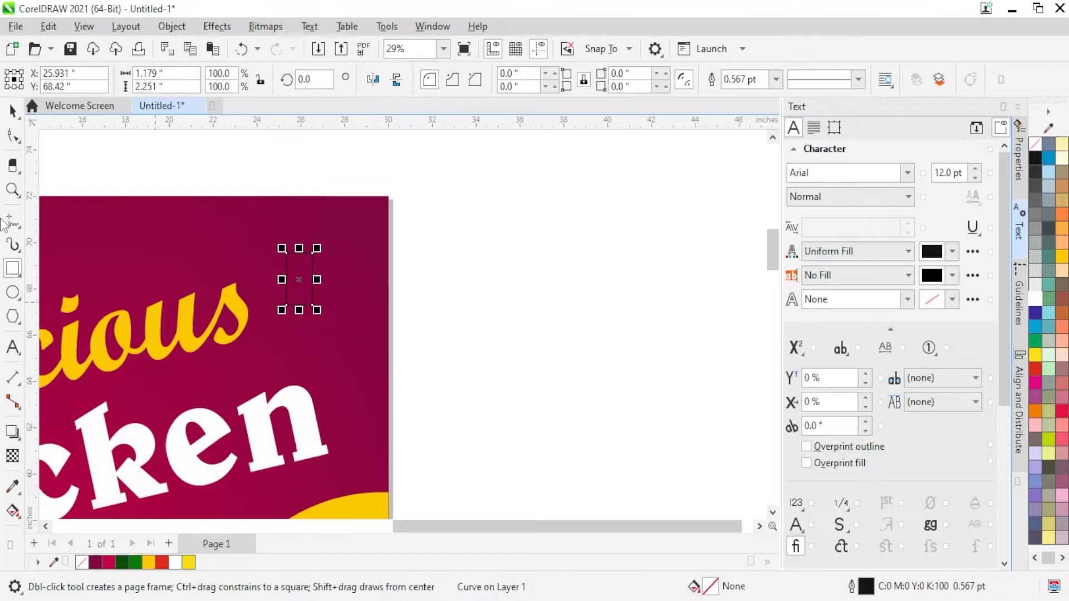
# Step: Reshape the rectangle by pulling its lower left node down to a point and its lower right node up and inward
pyautogui.click(17, 139)
pyautogui.scroll(2, 313, 283)
pyautogui.moveTo(304, 349); pyautogui.dragTo(292, 307)
pyautogui.moveTo(252, 349); pyautogui.dragTo(230, 360)
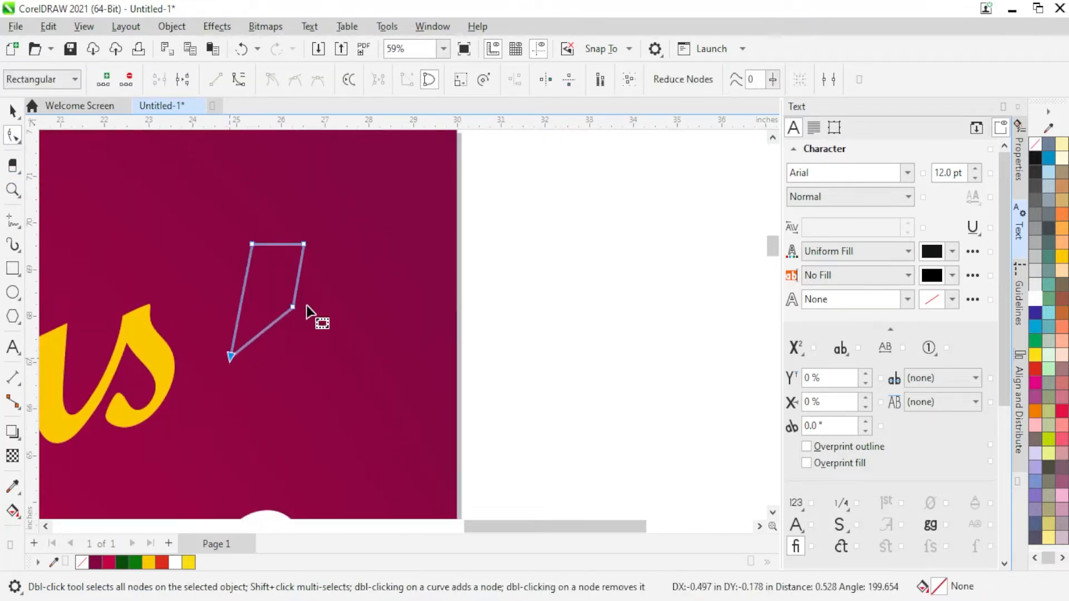
pyautogui.scroll(1, 269, 287)
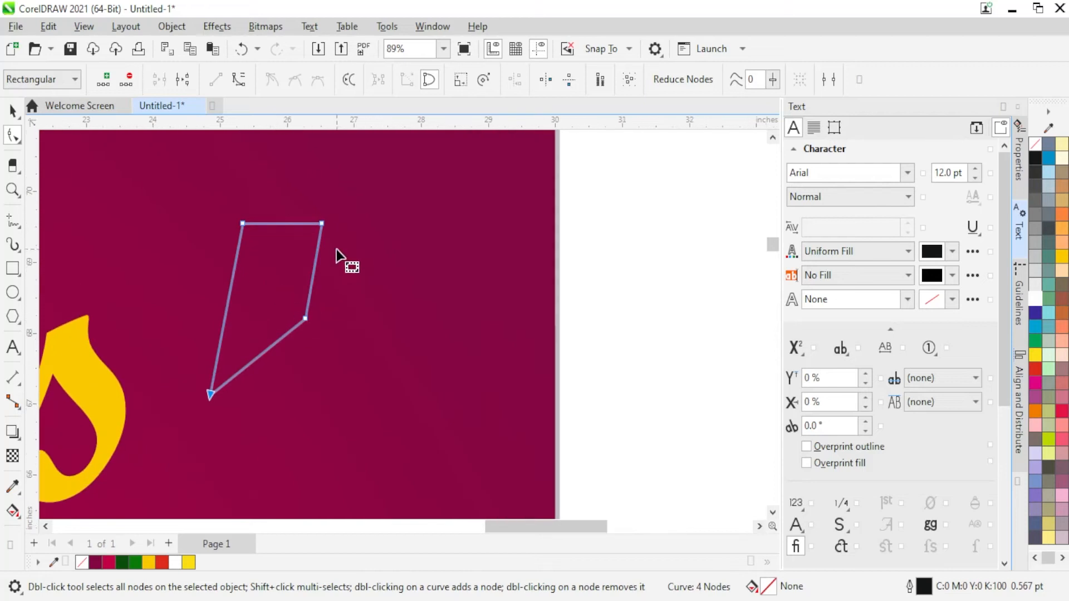
# Step: Bend the shape's top and right edges outward into curves and make the node between them smooth
pyautogui.moveTo(252, 223)
pyautogui.mouseDown()
pyautogui.moveTo(241, 235)
pyautogui.moveTo(272, 209)
pyautogui.mouseUp()
pyautogui.click(282, 228)
pyautogui.click(315, 264)
pyautogui.click(239, 79)
pyautogui.moveTo(315, 264); pyautogui.dragTo(336, 282)
pyautogui.rightClick(322, 223)
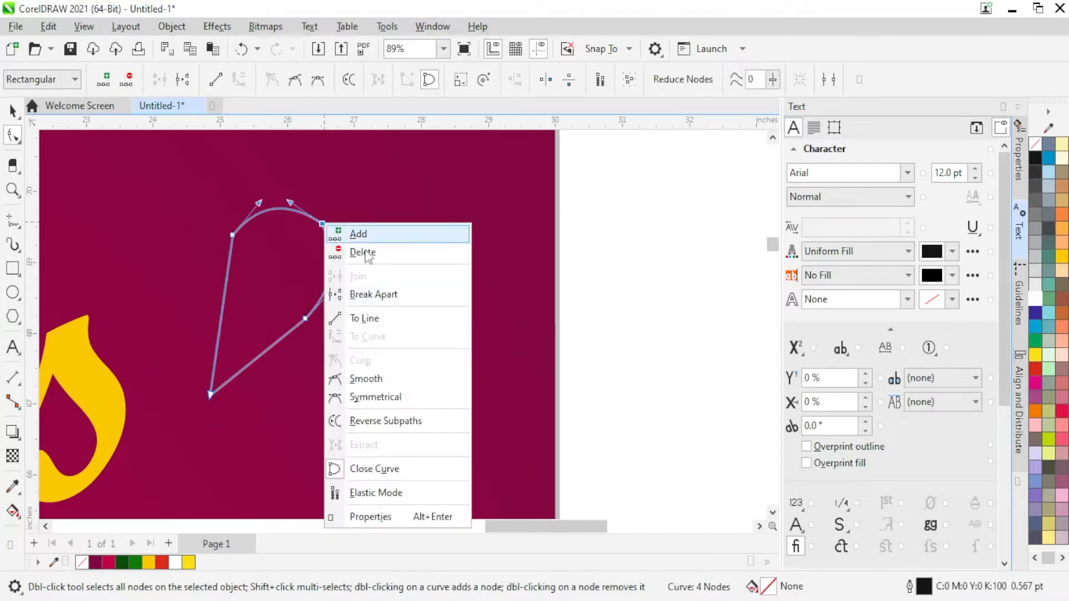
pyautogui.click(394, 379)
# Step: Refine the shape's rounded top by adjusting the upper right node's handle and lowering the upper left node slightly
pyautogui.scroll(3, 329, 211)
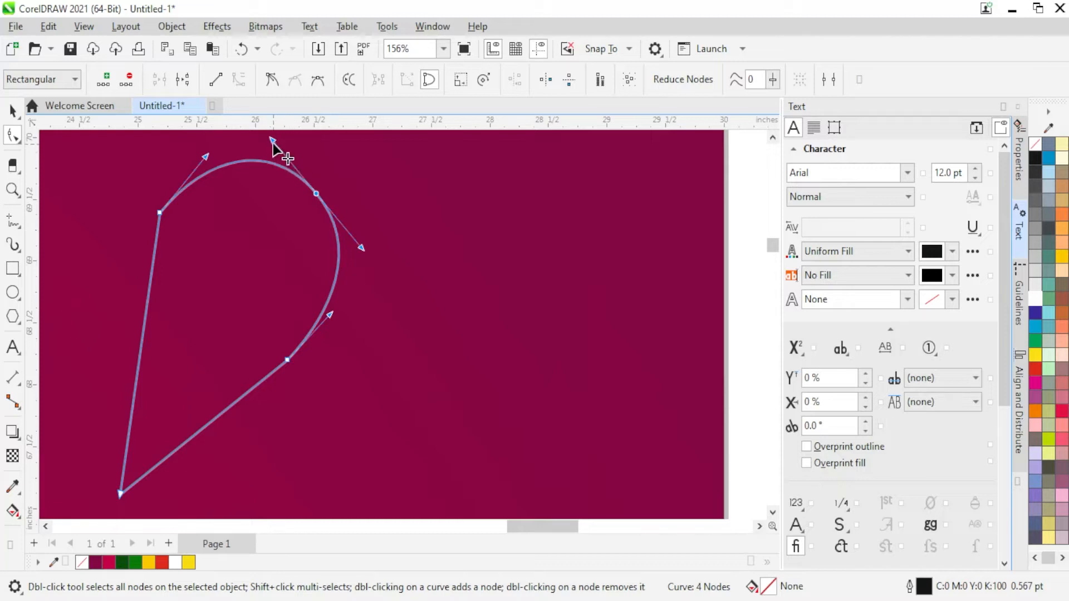
pyautogui.moveTo(272, 140); pyautogui.dragTo(280, 152)
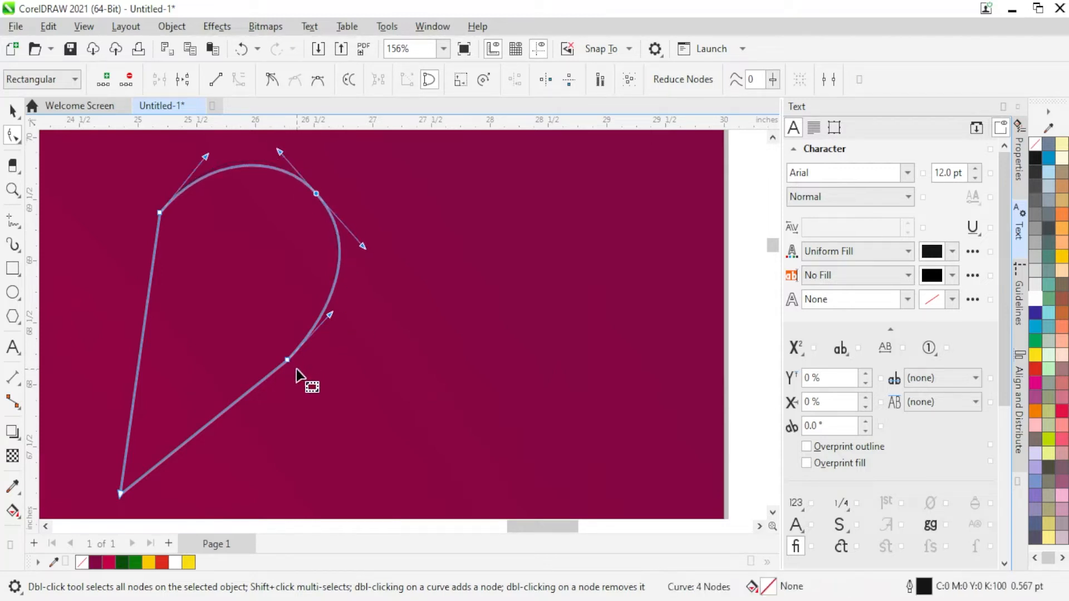
pyautogui.moveTo(131, 196); pyautogui.dragTo(207, 249)
pyautogui.moveTo(159, 212); pyautogui.dragTo(158, 223)
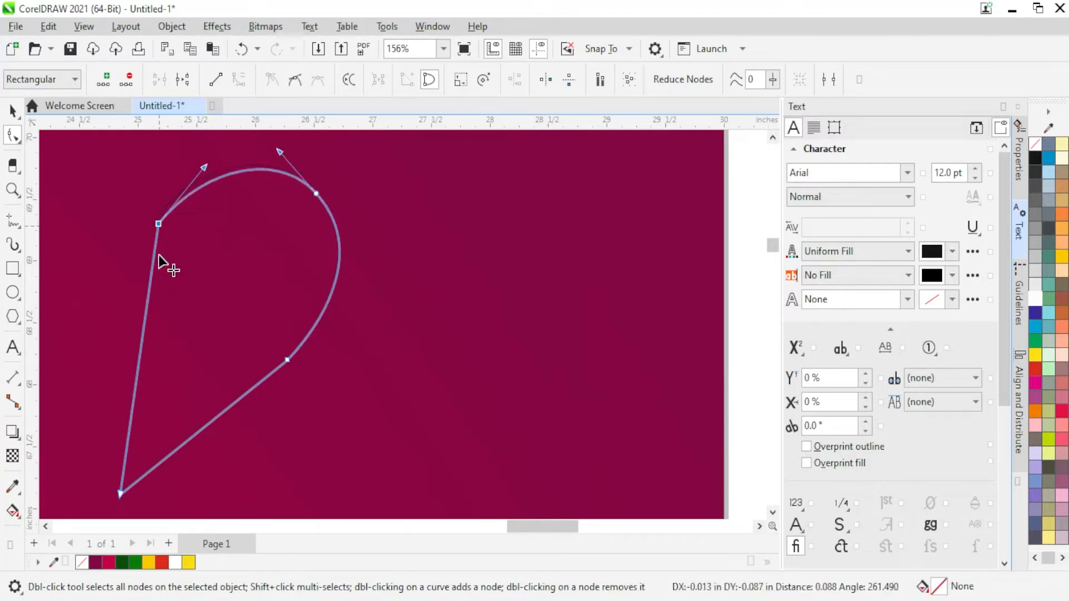
# Step: Bow the shape's left edge outward as a curve and make the upper left node smooth
pyautogui.click(190, 250)
pyautogui.click(151, 271)
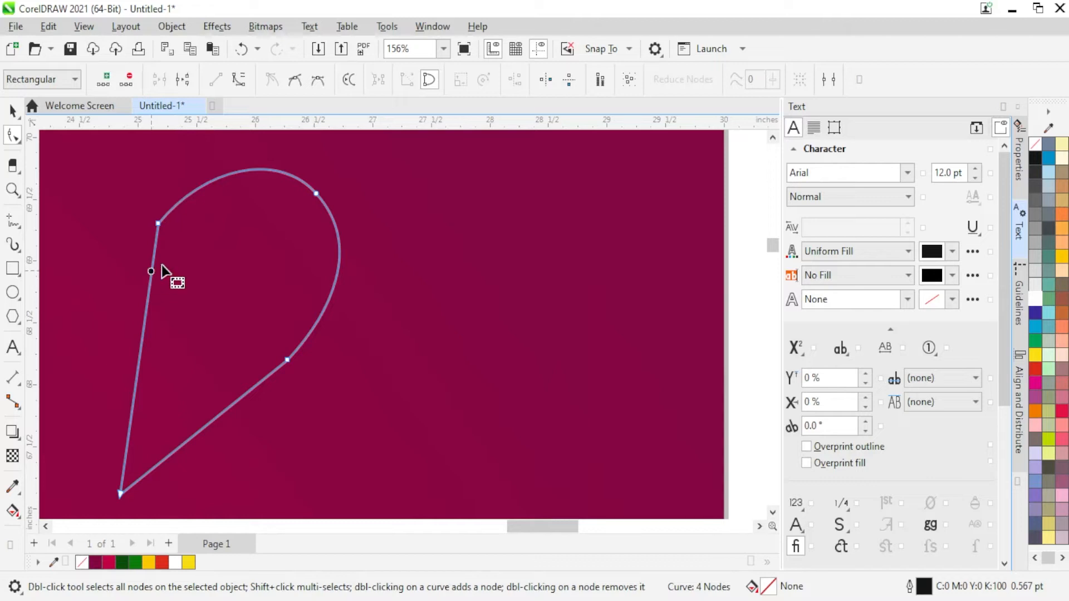
pyautogui.click(238, 79)
pyautogui.moveTo(146, 330); pyautogui.dragTo(131, 334)
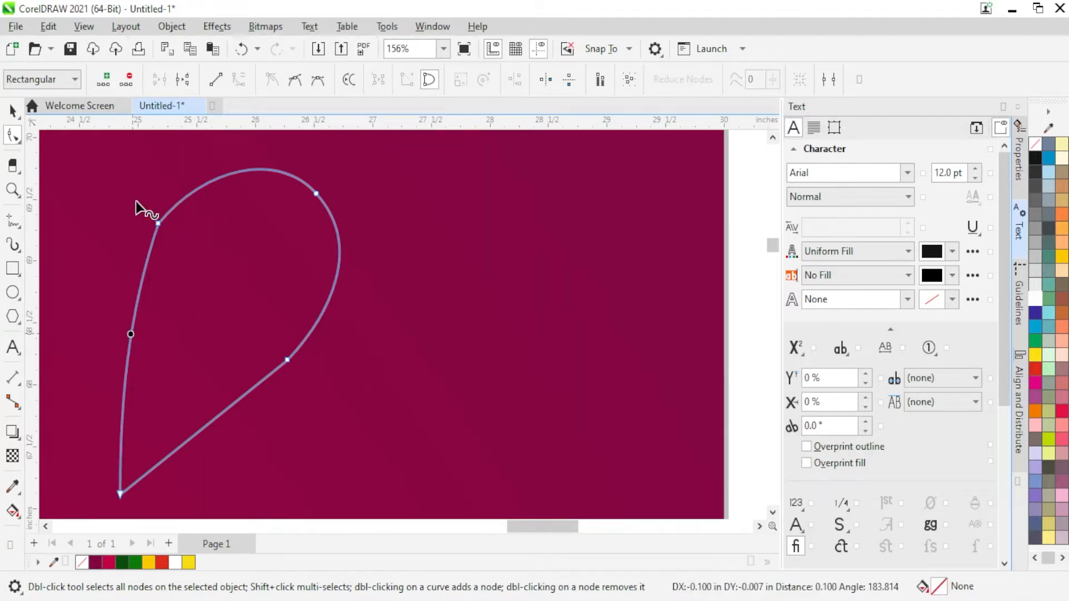
pyautogui.click(160, 223)
pyautogui.rightClick(160, 224)
pyautogui.click(205, 379)
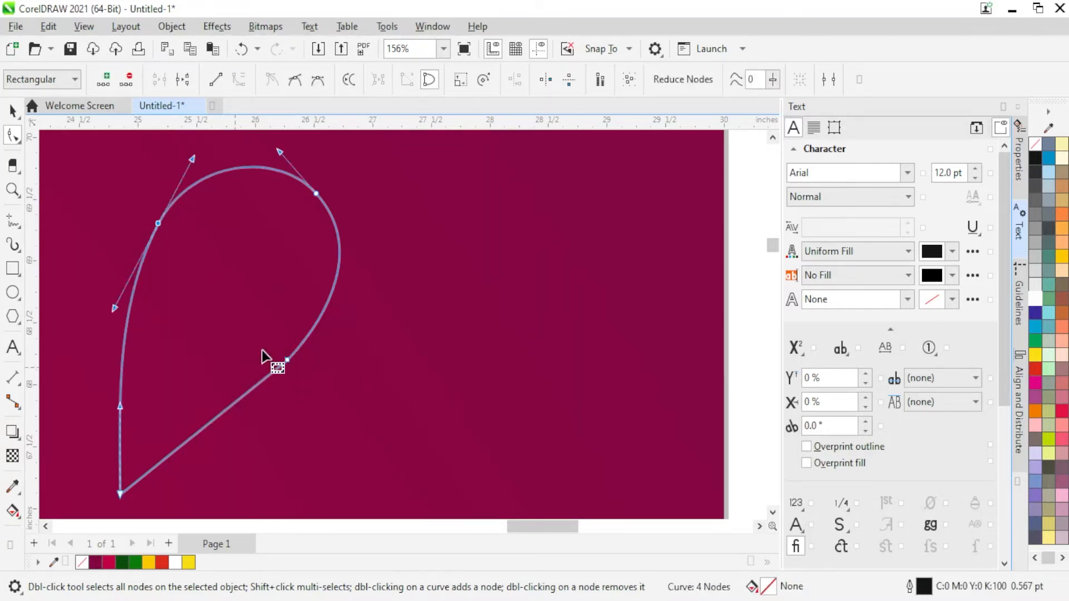
# Step: Curve the shape's lower edge into an S-bend and adjust the remaining nodes to finish a teardrop outline
pyautogui.click(288, 361)
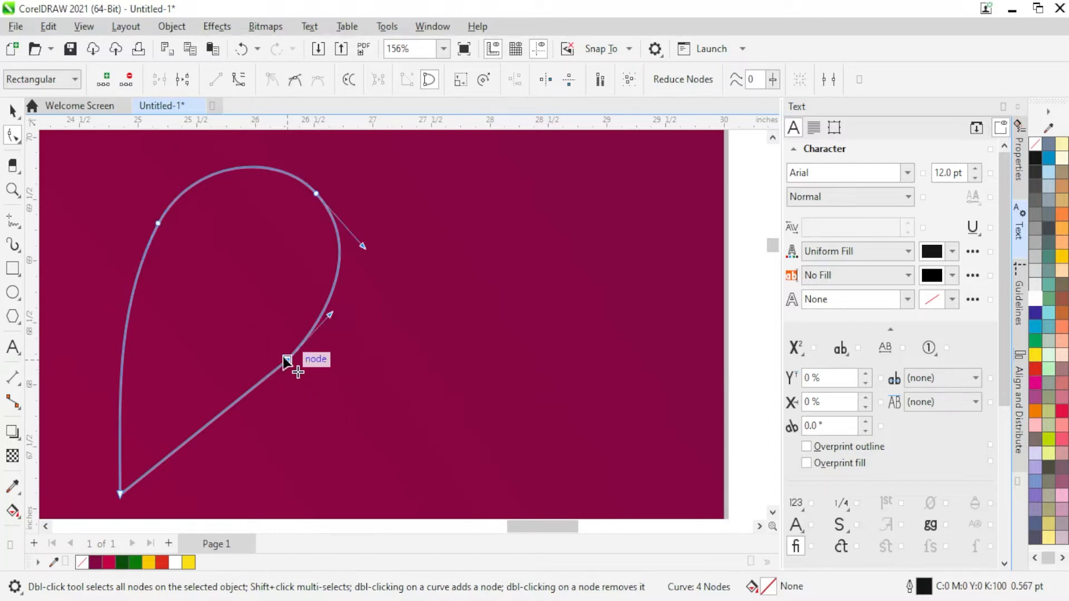
pyautogui.moveTo(287, 361)
pyautogui.mouseDown()
pyautogui.moveTo(276, 338)
pyautogui.moveTo(293, 356)
pyautogui.mouseUp()
pyautogui.click(255, 384)
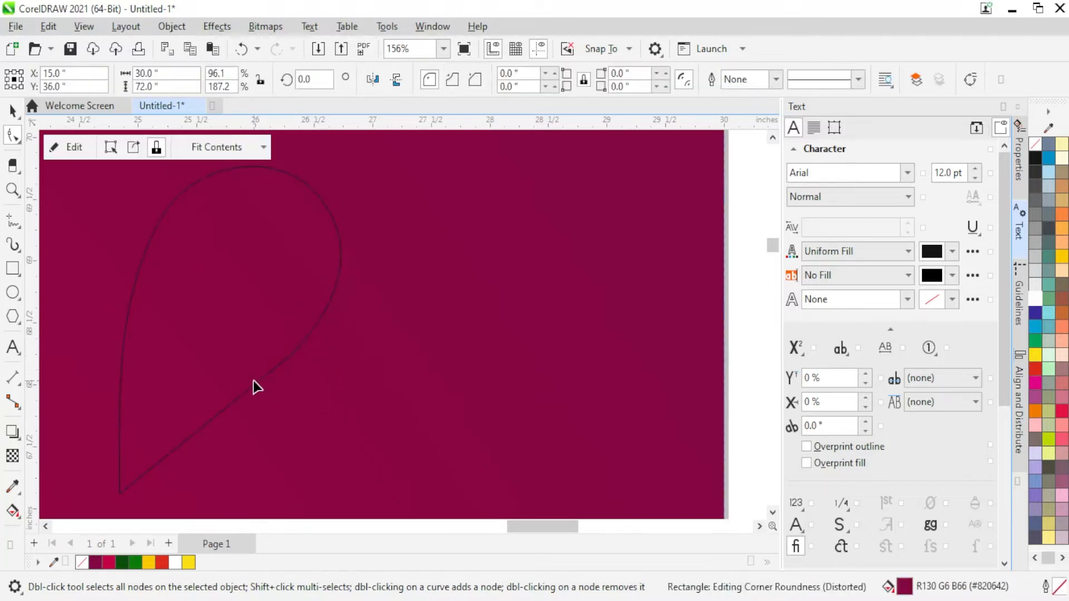
pyautogui.click(291, 348)
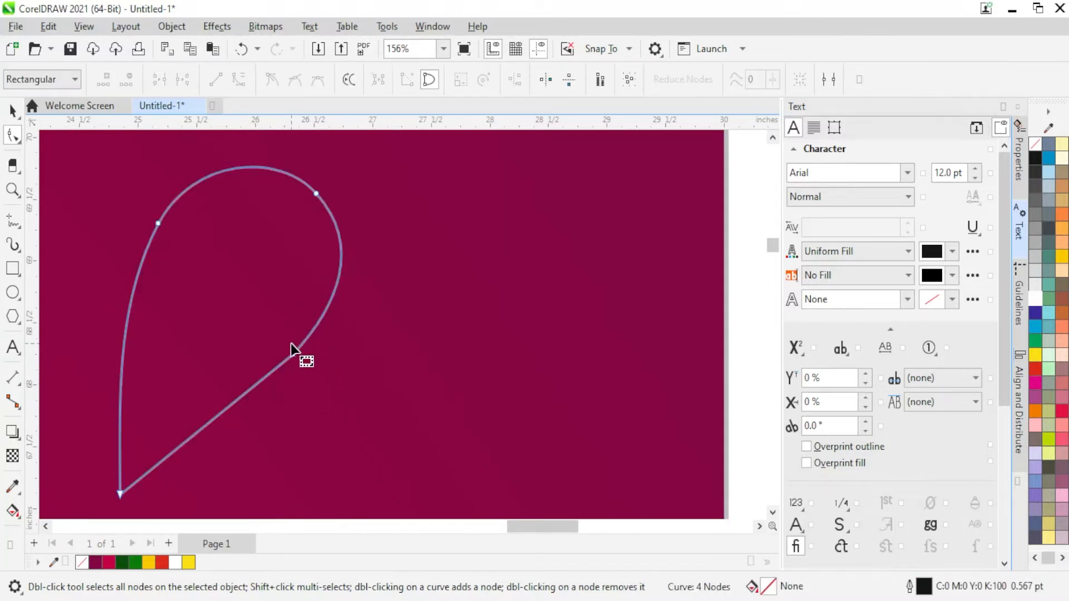
pyautogui.click(238, 79)
pyautogui.moveTo(177, 454); pyautogui.dragTo(163, 389)
pyautogui.moveTo(237, 408)
pyautogui.mouseDown()
pyautogui.moveTo(227, 378)
pyautogui.moveTo(249, 421)
pyautogui.mouseUp()
pyautogui.moveTo(126, 327); pyautogui.dragTo(68, 273)
pyautogui.moveTo(131, 203); pyautogui.dragTo(213, 261)
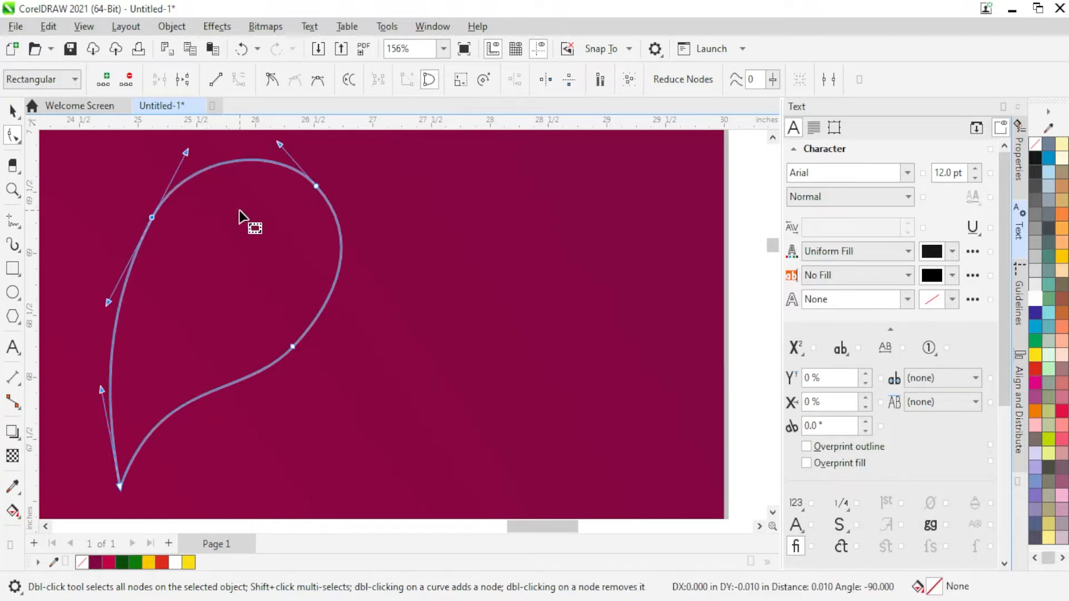
# Step: Remove the teardrop's outline and fill it with golden yellow (C:0 M:20 Y:100 K:0)
pyautogui.press('space')
pyautogui.scroll(-2, 252, 241)
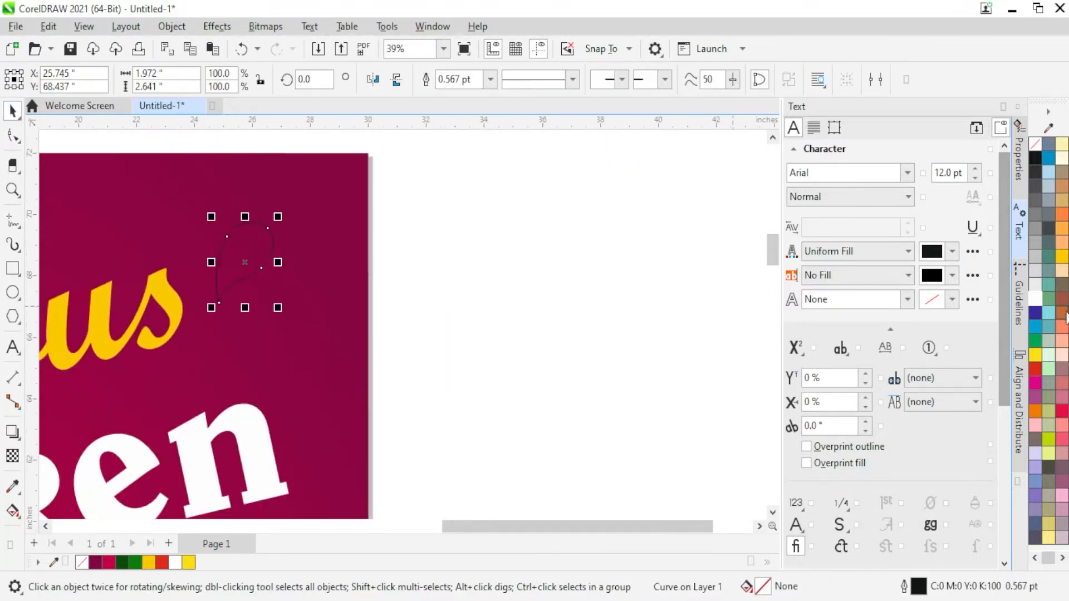
pyautogui.click(1035, 356)
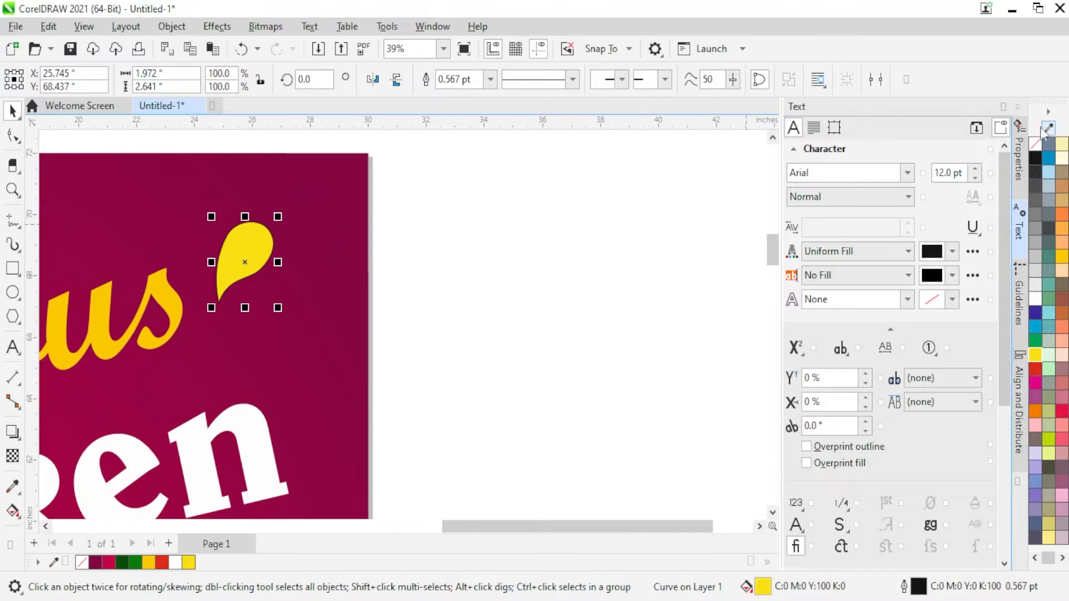
pyautogui.rightClick(1035, 146)
pyautogui.click(1036, 158)
pyautogui.click(530, 281)
pyautogui.scroll(1, 209, 265)
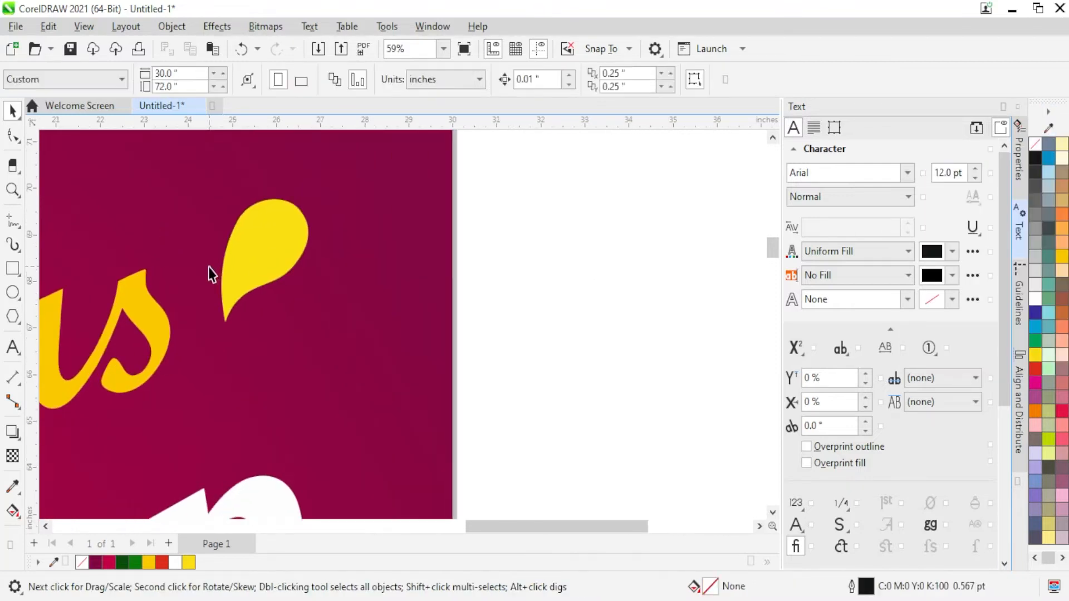
pyautogui.click(301, 246)
pyautogui.click(1061, 256)
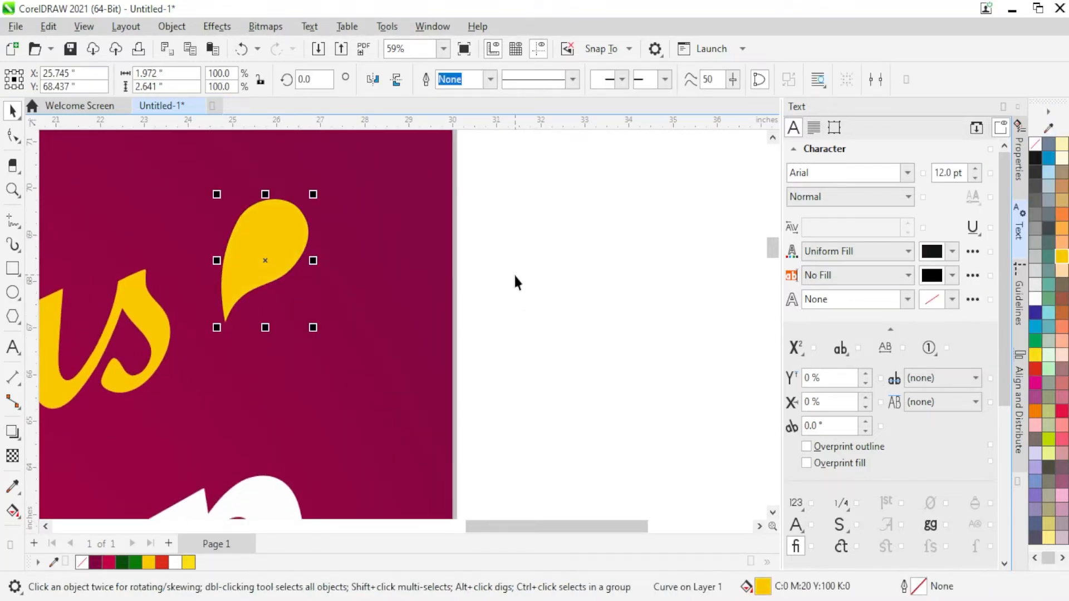
# Step: Add a copy of the teardrop below the original and mirror it vertically so the two tips meet
pyautogui.moveTo(239, 225); pyautogui.dragTo(278, 353)
pyautogui.click(373, 79)
pyautogui.click(397, 79)
pyautogui.click(373, 79)
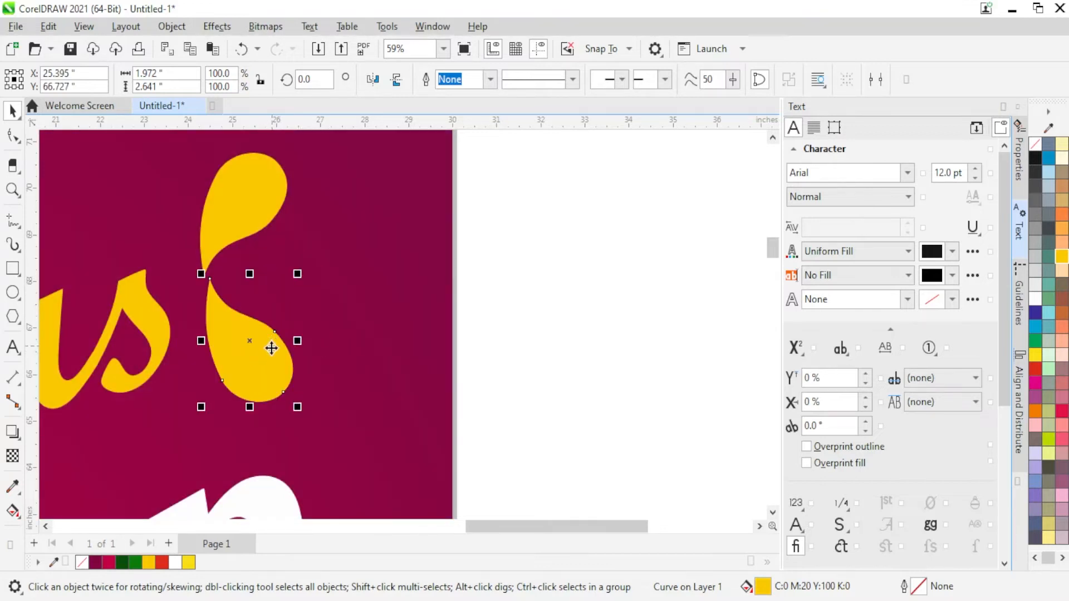
# Step: Rotate the lower teardrop to about 36° and position its tip just below the upper teardrop's tip
pyautogui.click(271, 348)
pyautogui.moveTo(297, 407); pyautogui.dragTo(345, 306)
pyautogui.moveTo(287, 333); pyautogui.dragTo(312, 265)
pyautogui.click(313, 265)
pyautogui.moveTo(358, 232); pyautogui.dragTo(309, 335)
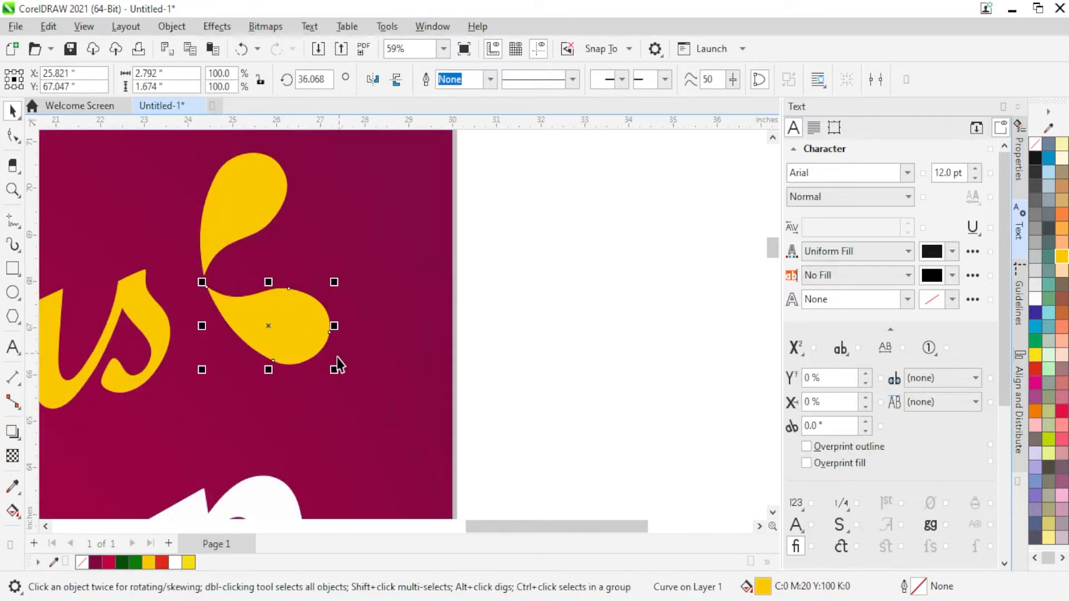
# Step: Rotate the lower teardrop to about 26° and add a white copy beside it, scaled to about 64%
pyautogui.click(312, 331)
pyautogui.moveTo(349, 298); pyautogui.dragTo(355, 309)
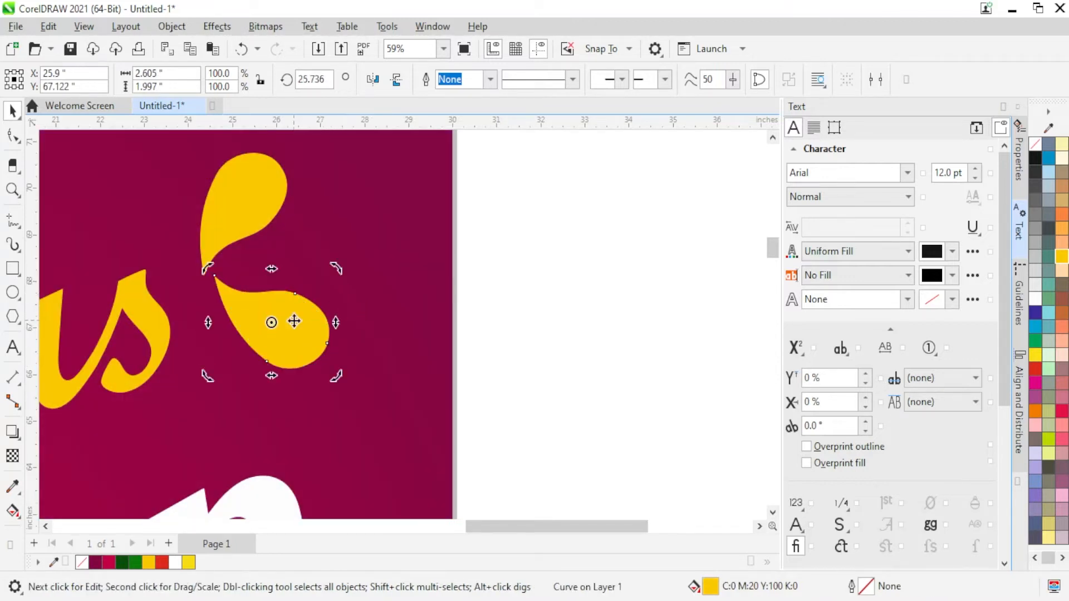
pyautogui.moveTo(293, 320); pyautogui.dragTo(324, 304)
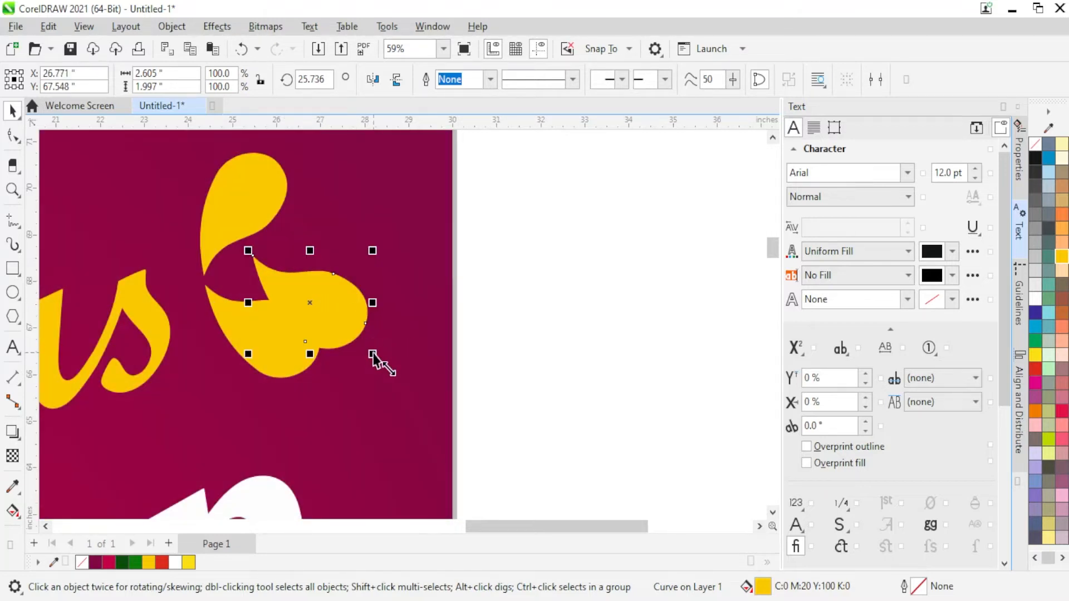
pyautogui.moveTo(373, 355); pyautogui.dragTo(350, 293)
pyautogui.scroll(1, 350, 292)
pyautogui.click(1036, 298)
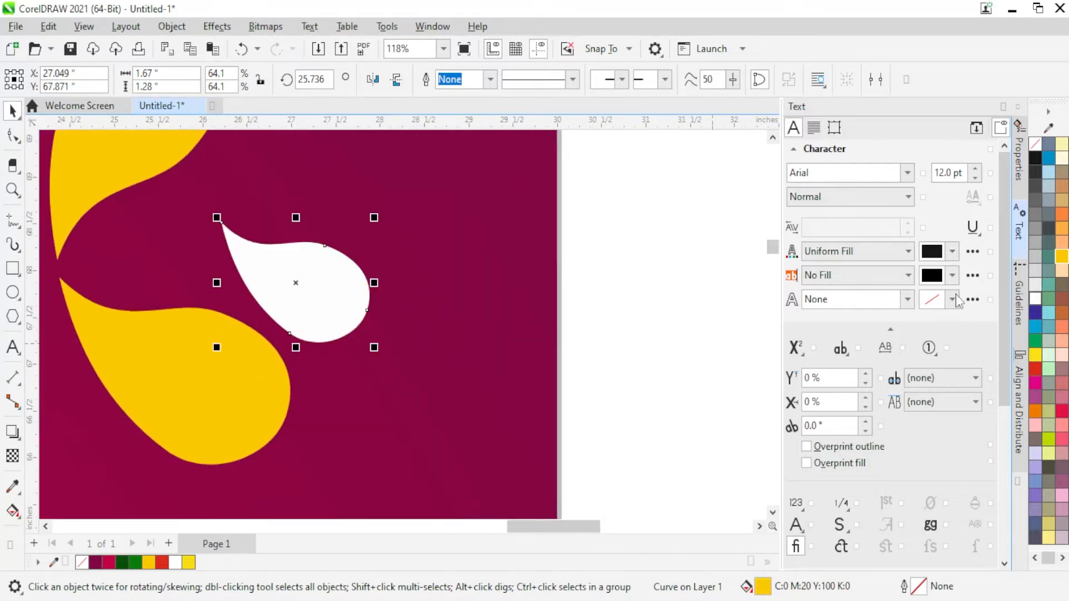
# Step: Straighten the white teardrop's wavy upper edge and smooth the curve along its lower edge using the node handles
pyautogui.click(13, 135)
pyautogui.scroll(1, 227, 240)
pyautogui.moveTo(302, 229); pyautogui.dragTo(346, 260)
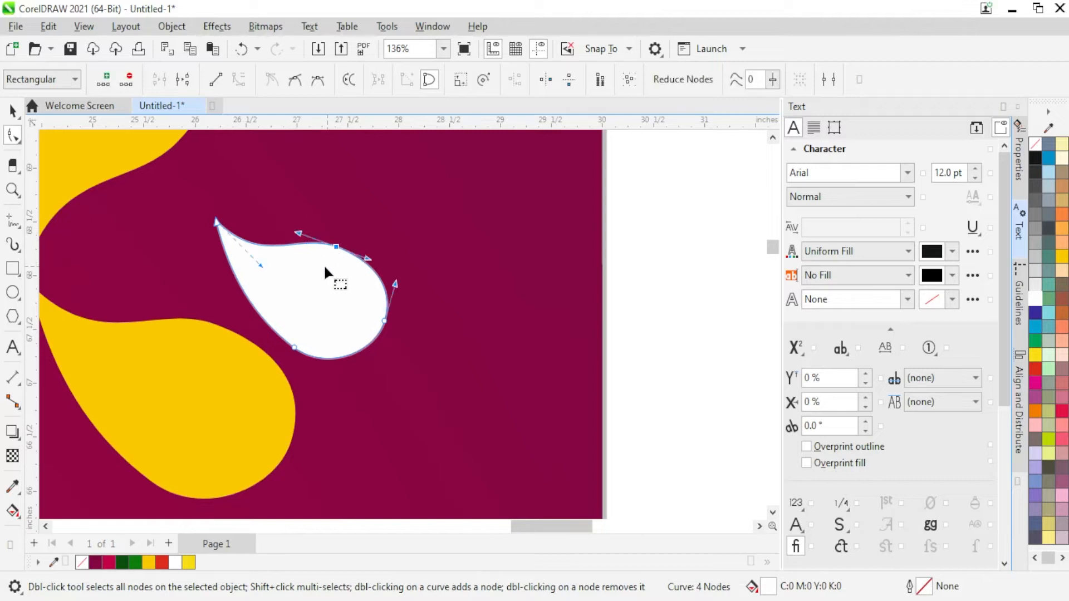
pyautogui.moveTo(258, 264); pyautogui.dragTo(272, 229)
pyautogui.scroll(3, 263, 325)
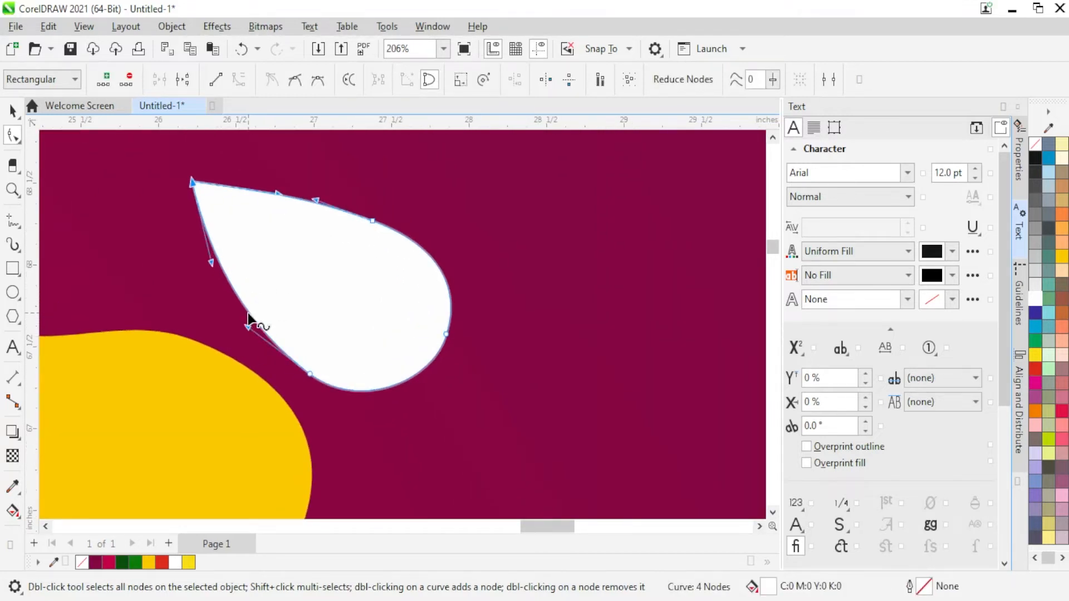
pyautogui.moveTo(249, 323); pyautogui.dragTo(258, 305)
# Step: Move the node on the white teardrop's rounded end down about 0.12 inches and adjust the surrounding curves into an even bulb
pyautogui.click(444, 336)
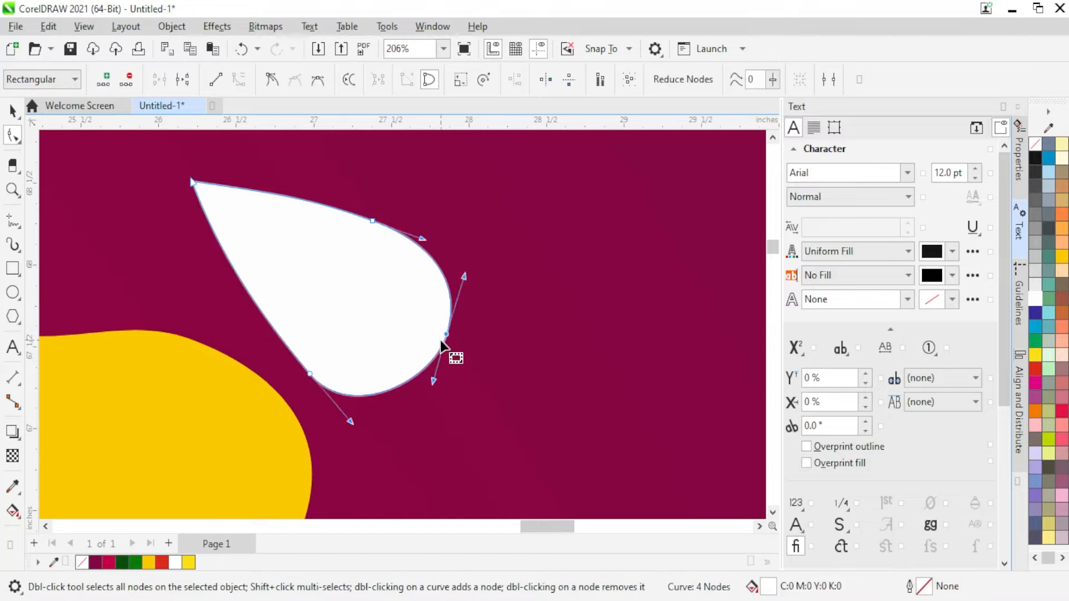
pyautogui.moveTo(447, 334); pyautogui.dragTo(447, 354)
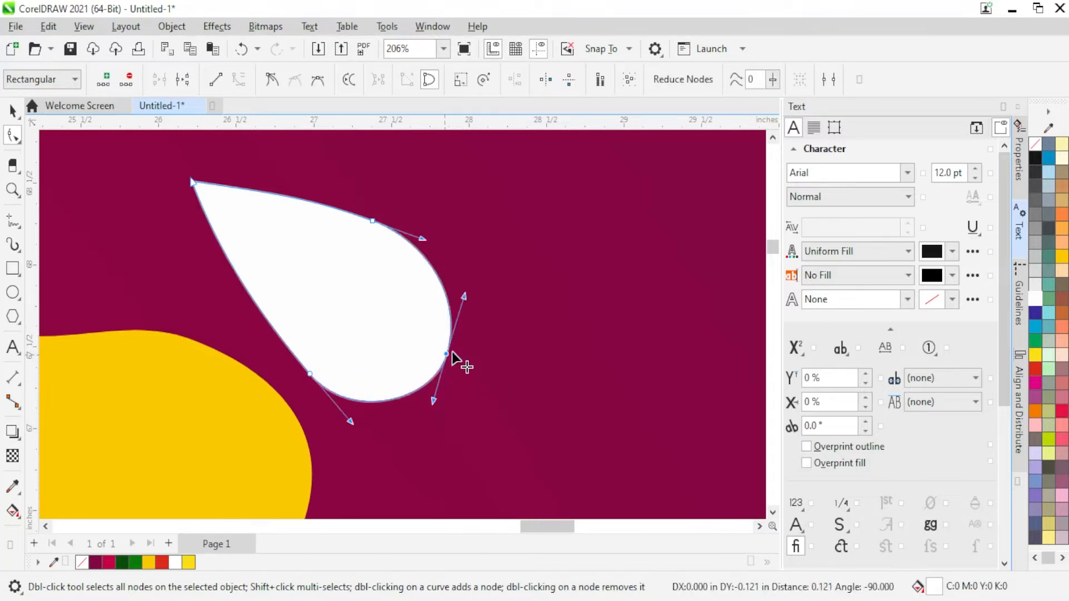
pyautogui.moveTo(462, 294); pyautogui.dragTo(473, 299)
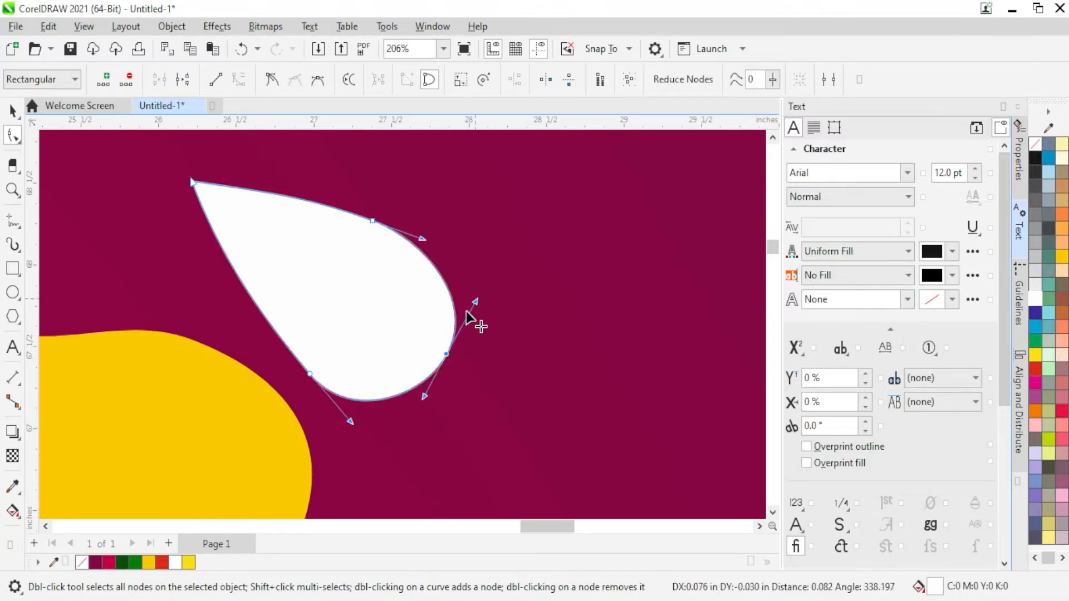
pyautogui.moveTo(423, 395)
pyautogui.mouseDown()
pyautogui.moveTo(422, 409)
pyautogui.moveTo(413, 404)
pyautogui.mouseUp()
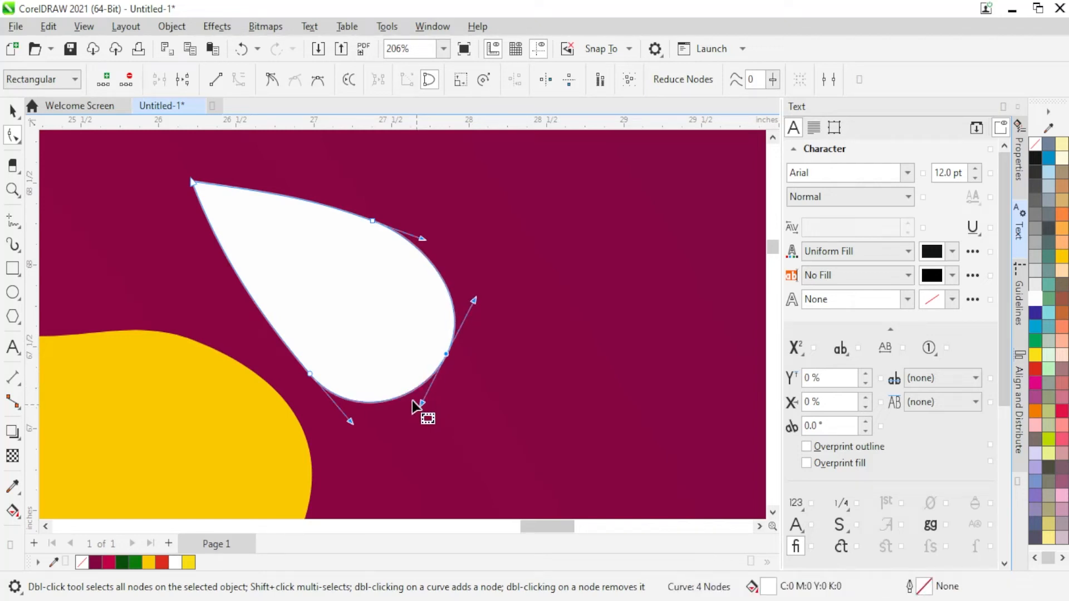
pyautogui.moveTo(309, 374); pyautogui.dragTo(305, 368)
pyautogui.moveTo(345, 415); pyautogui.dragTo(346, 416)
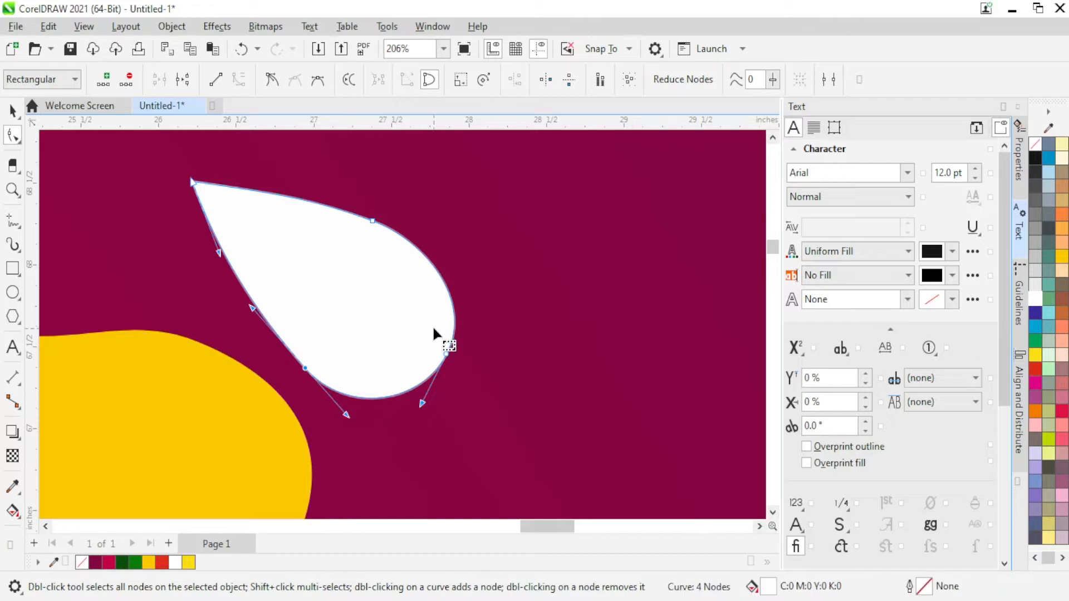
# Step: Refine the white teardrop's lower node and the handles at its rounded end to smooth the outline
pyautogui.moveTo(501, 315); pyautogui.dragTo(418, 408)
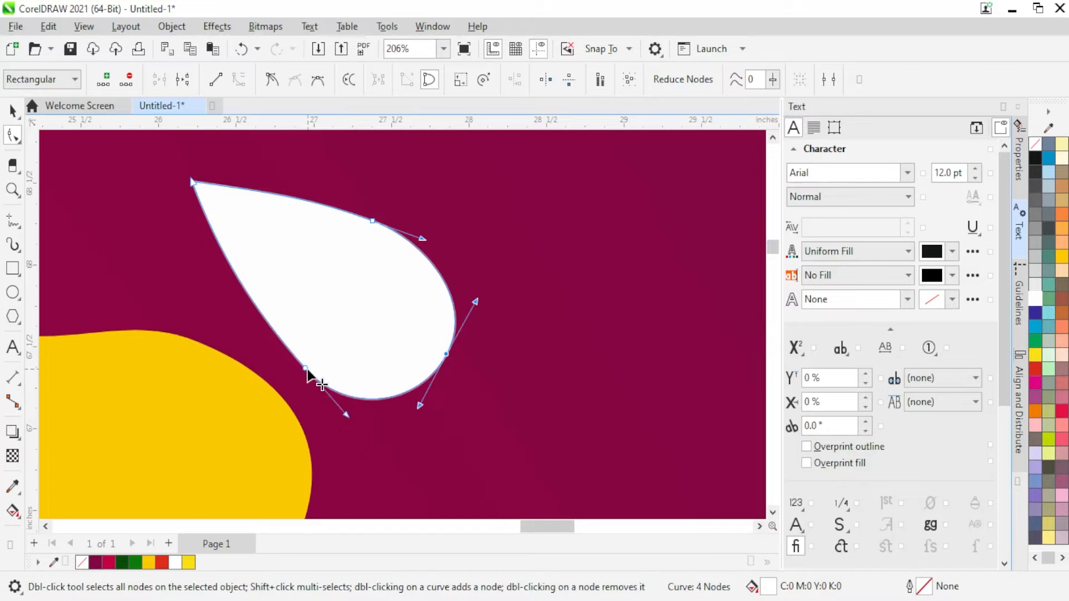
pyautogui.moveTo(307, 370); pyautogui.dragTo(301, 363)
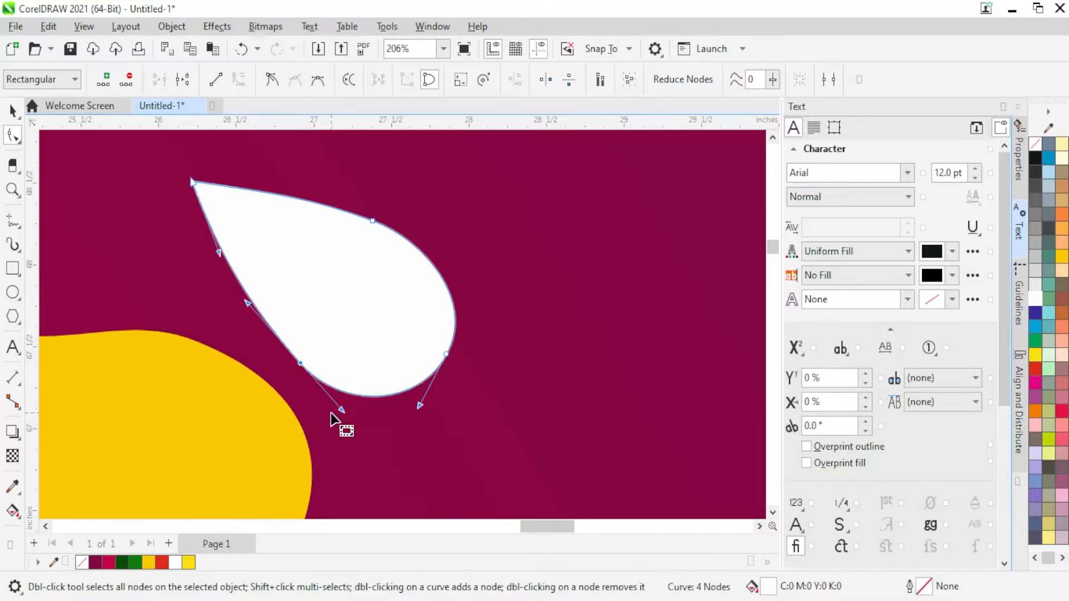
pyautogui.moveTo(340, 413); pyautogui.dragTo(342, 412)
pyautogui.click(445, 355)
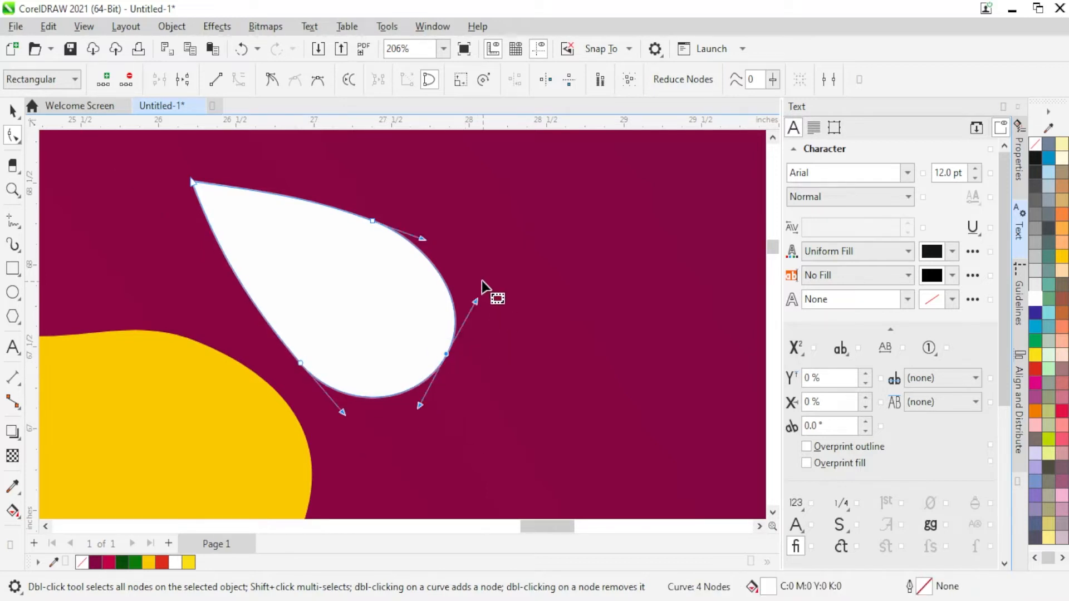
pyautogui.moveTo(477, 303); pyautogui.dragTo(476, 305)
pyautogui.moveTo(418, 408); pyautogui.dragTo(416, 409)
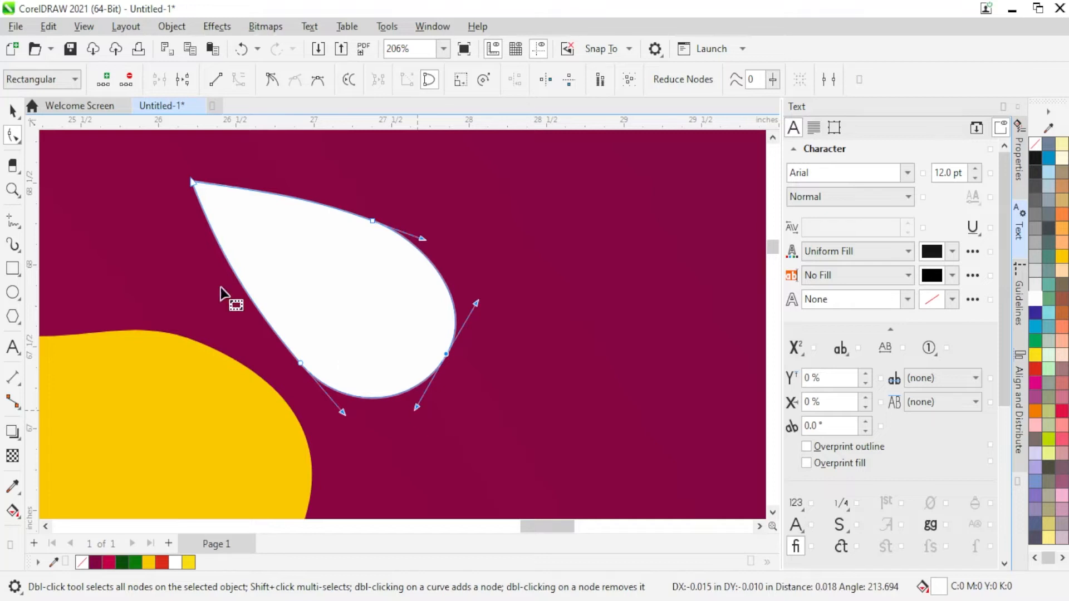
pyautogui.moveTo(85, 164); pyautogui.dragTo(214, 217)
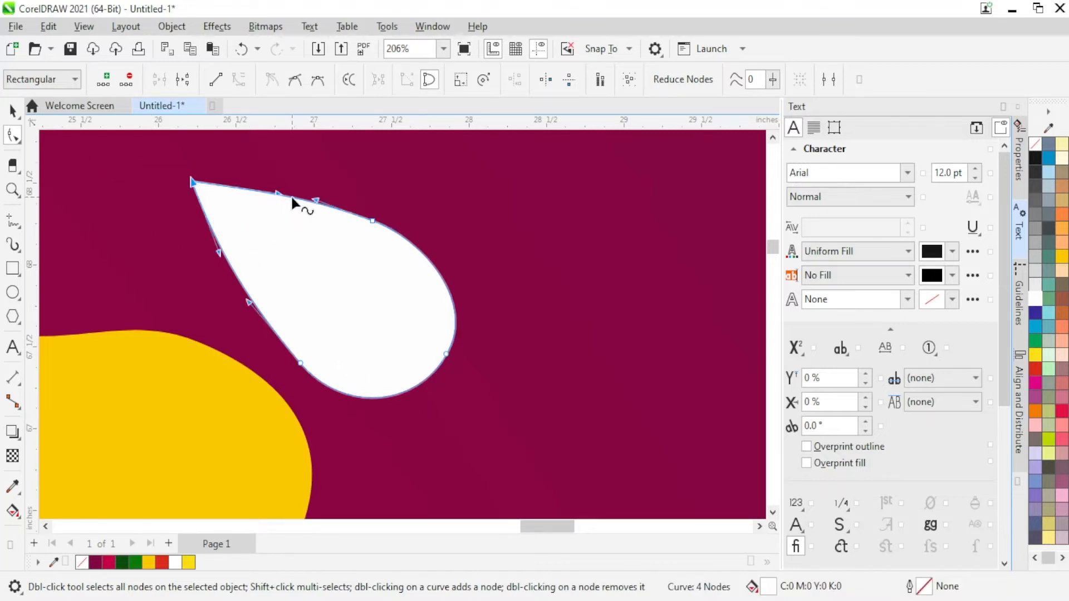
# Step: Place the white teardrop between the two yellow ones and rotate it to about 70° so its tip faces theirs
pyautogui.click(22, 112)
pyautogui.scroll(-3, 436, 346)
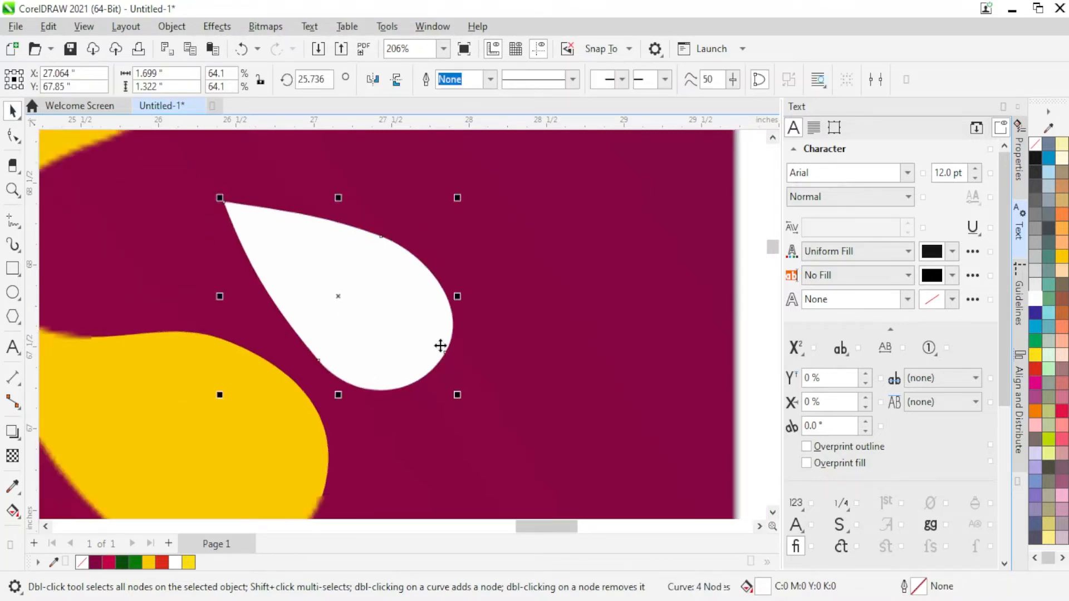
pyautogui.scroll(2, 406, 313)
pyautogui.click(303, 322)
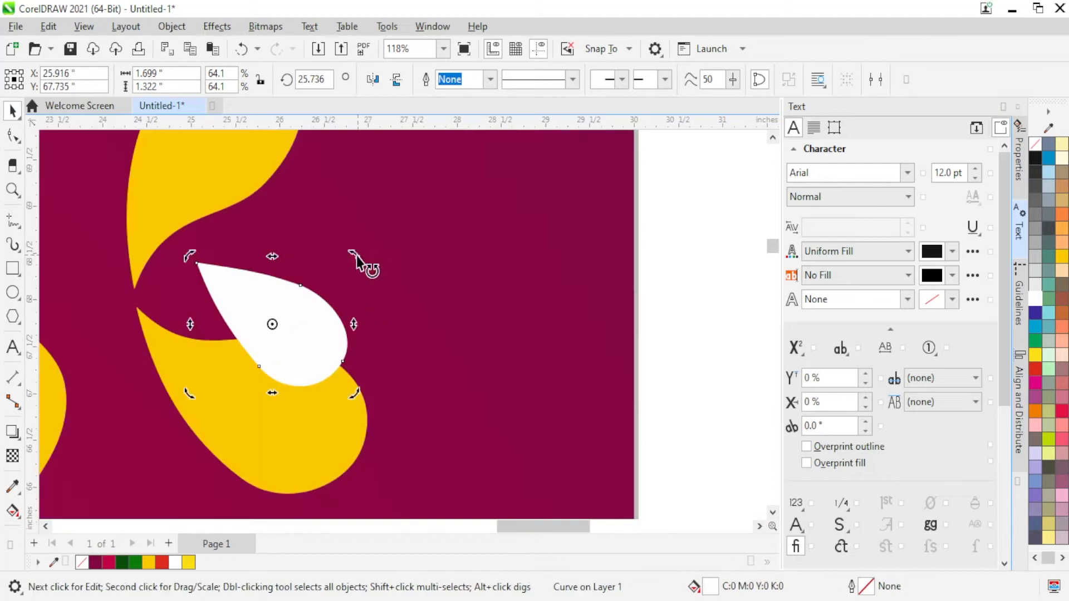
pyautogui.moveTo(355, 256); pyautogui.dragTo(301, 260)
pyautogui.moveTo(349, 217); pyautogui.dragTo(340, 215)
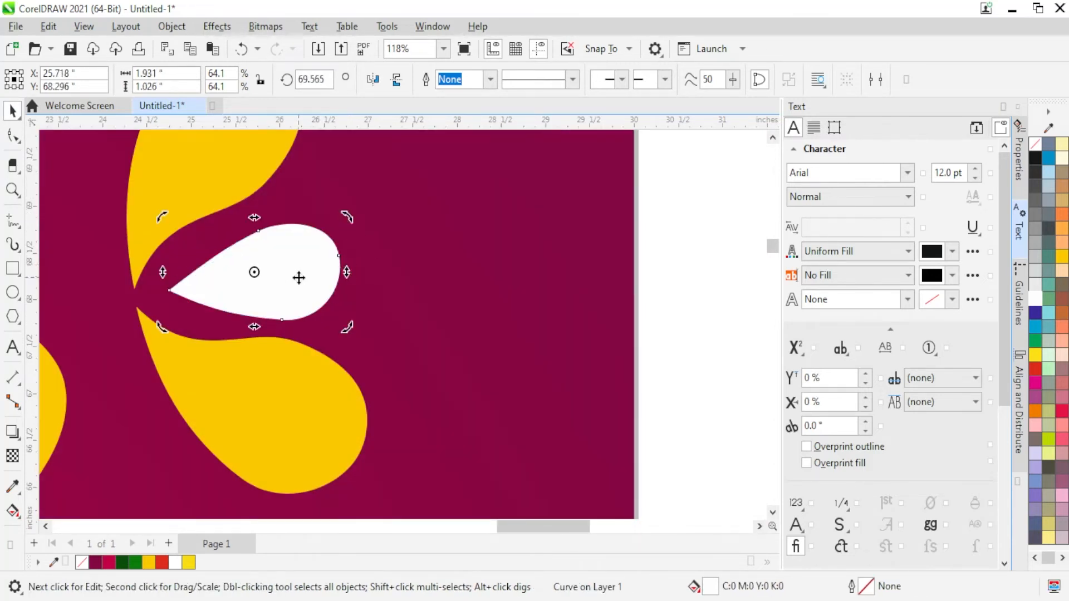
pyautogui.moveTo(299, 277); pyautogui.dragTo(298, 274)
# Step: Enlarge the white teardrop to about 75% and rotate it to about 71°, keeping it centred between the yellow teardrops
pyautogui.click(334, 234)
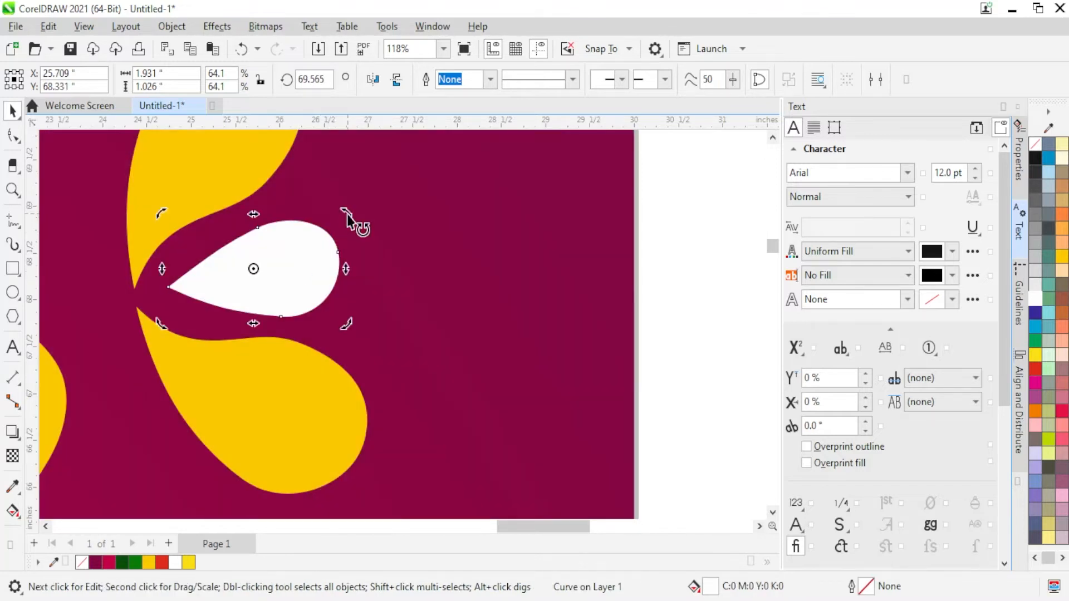
pyautogui.moveTo(349, 220); pyautogui.dragTo(370, 195)
pyautogui.click(303, 263)
pyautogui.moveTo(342, 253); pyautogui.dragTo(330, 264)
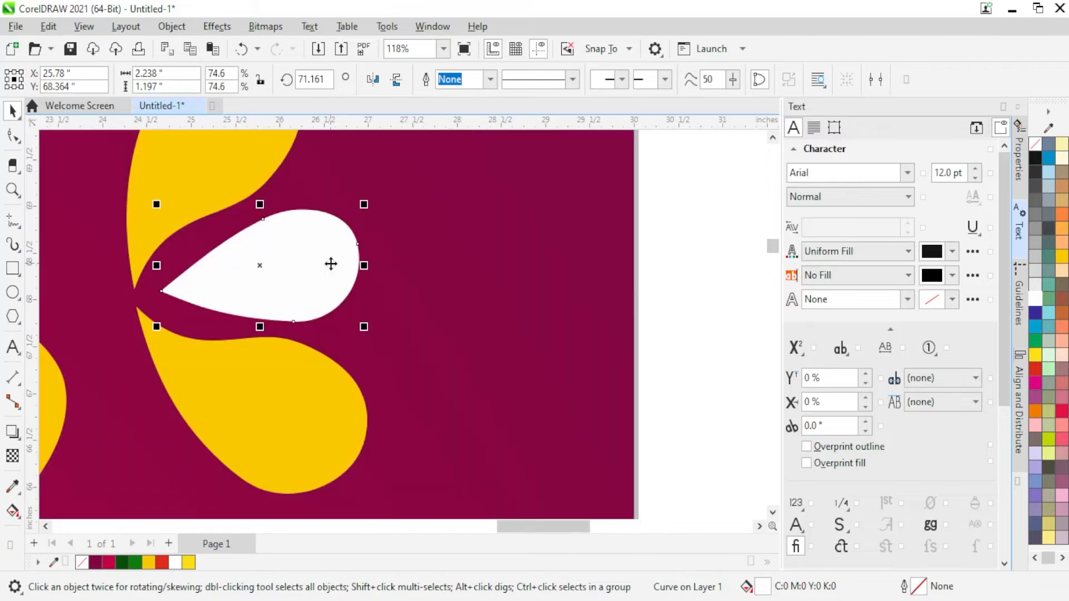
# Step: Select all three teardrops, move them closer to the end of "Delicious", and fine-tune their spacing by nudging them right
pyautogui.scroll(-5, 331, 264)
pyautogui.moveTo(490, 186); pyautogui.dragTo(259, 384)
pyautogui.scroll(2, 318, 277)
pyautogui.moveTo(341, 274)
pyautogui.mouseDown()
pyautogui.moveTo(325, 279)
pyautogui.moveTo(335, 283)
pyautogui.mouseUp()
pyautogui.scroll(-2, 370, 289)
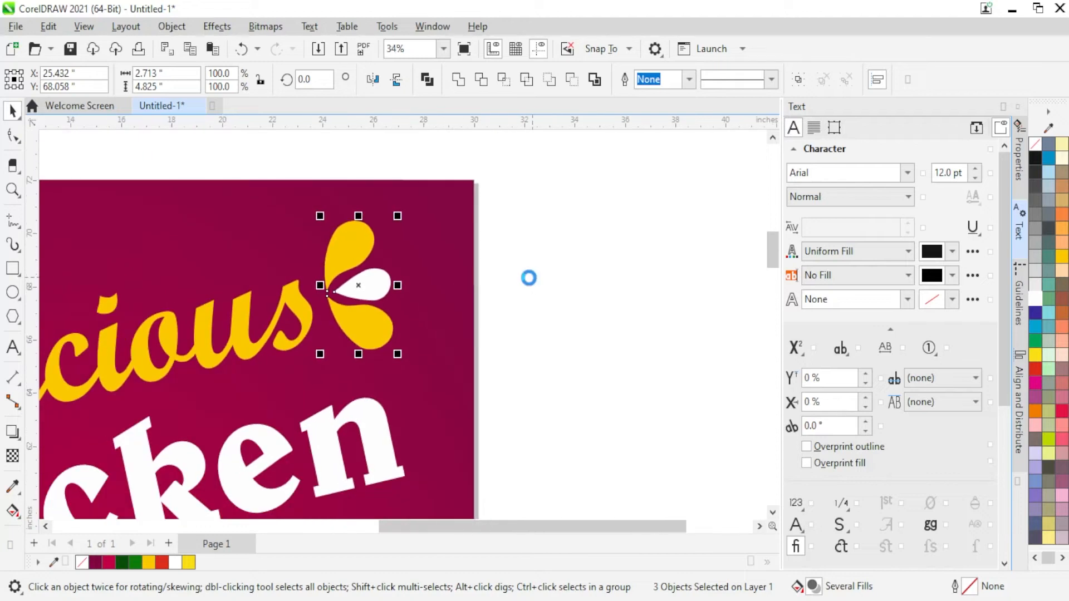
pyautogui.press('Right')
pyautogui.press('Right')
pyautogui.press('Right')
pyautogui.press('Right')
pyautogui.press('Right')
pyautogui.press('Right')
pyautogui.press('Right')
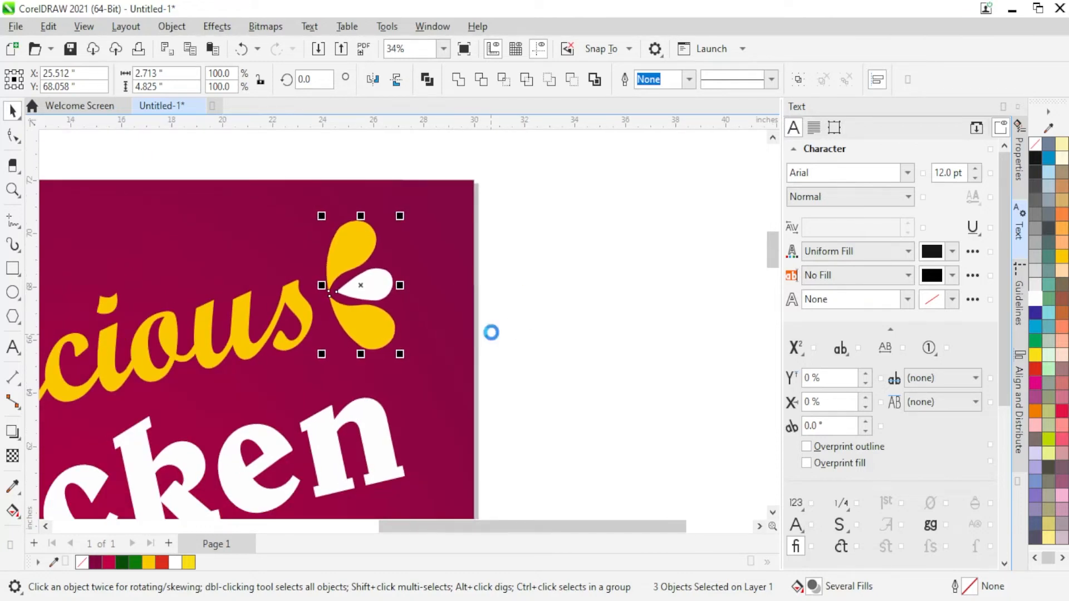
pyautogui.press('Right')
pyautogui.press('Right')
pyautogui.press('Right')
pyautogui.press('Right')
pyautogui.press('Right')
pyautogui.press('Right')
pyautogui.click(523, 318)
# Step: Nudge the white teardrop 0.01 inches left toward the tips of the yellow teardrops
pyautogui.scroll(-2, 358, 297)
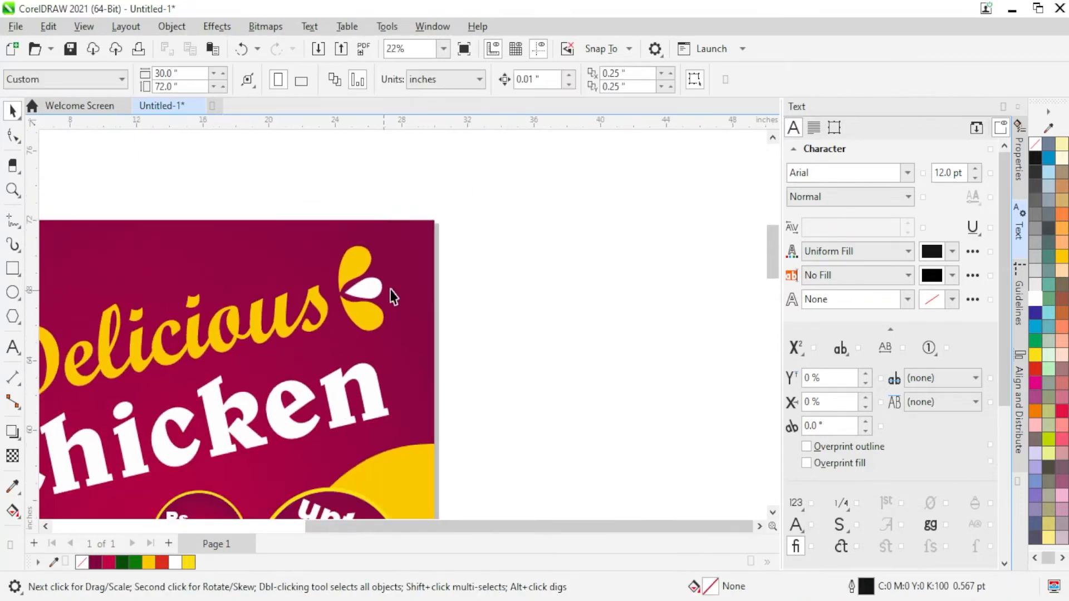
pyautogui.scroll(7, 390, 293)
pyautogui.click(362, 278)
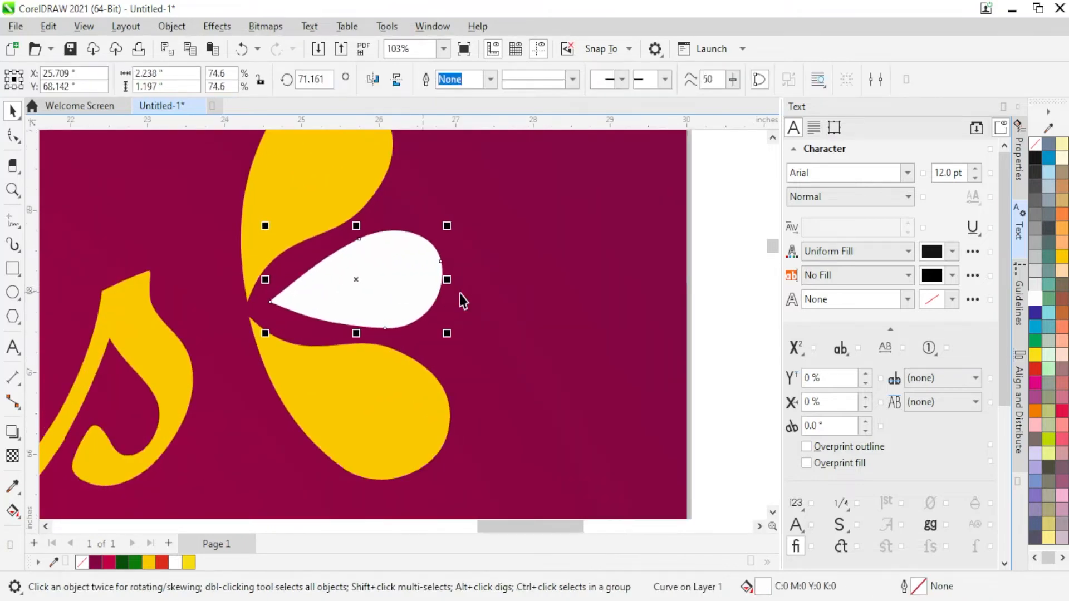
pyautogui.press('Left')
pyautogui.scroll(-3, 501, 291)
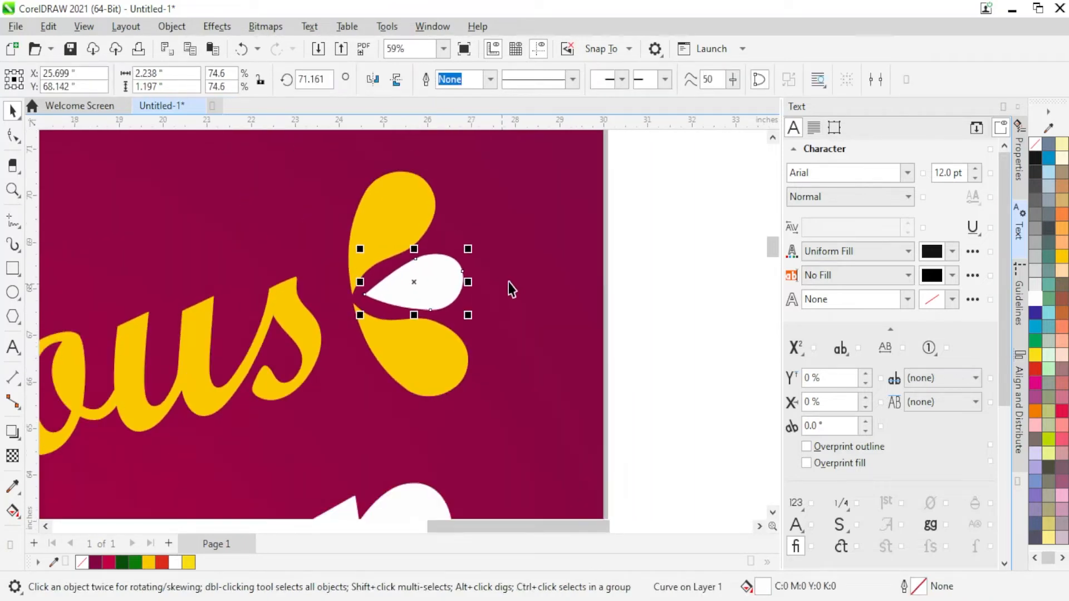
pyautogui.click(606, 236)
# Step: Add the text "Your Logo Here" in Arial 24 pt on the empty area beside the banner
pyautogui.scroll(-3, 605, 235)
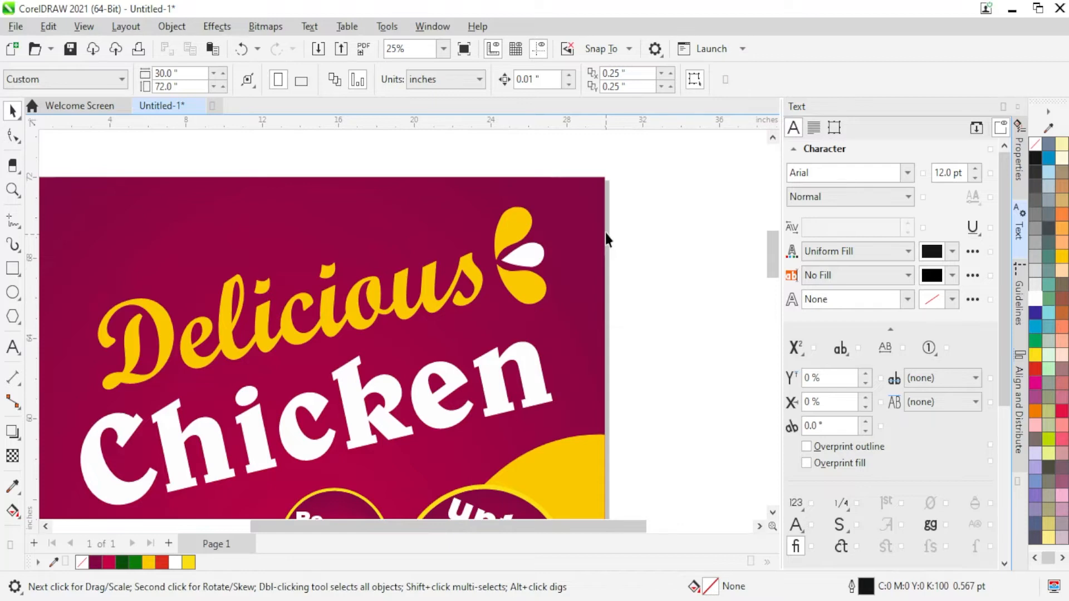
pyautogui.scroll(-4, 401, 225)
pyautogui.scroll(2, 403, 226)
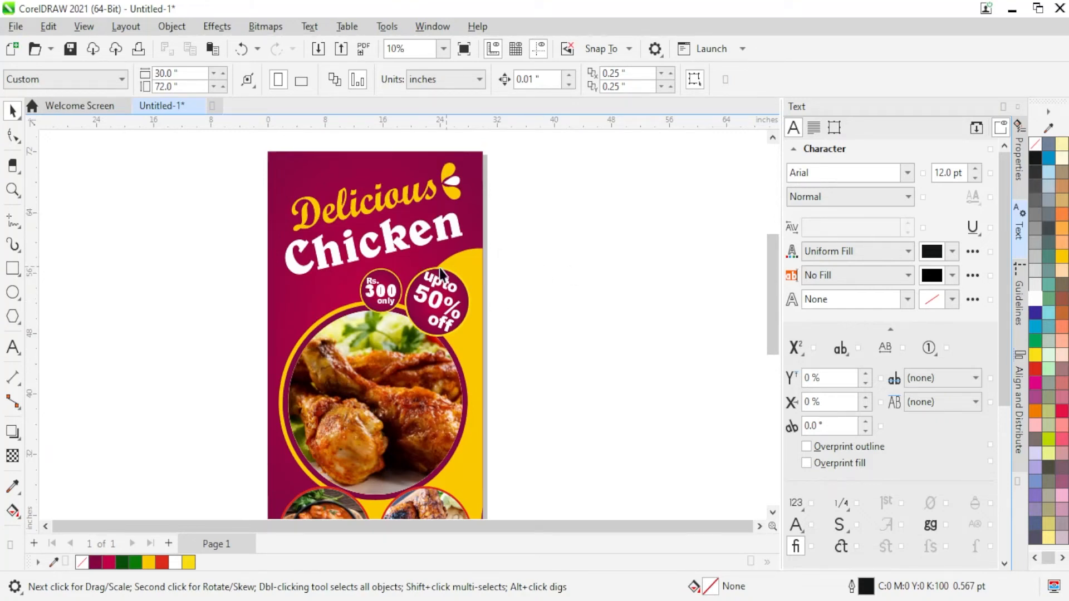
pyautogui.scroll(-1, 438, 269)
pyautogui.scroll(1, 436, 254)
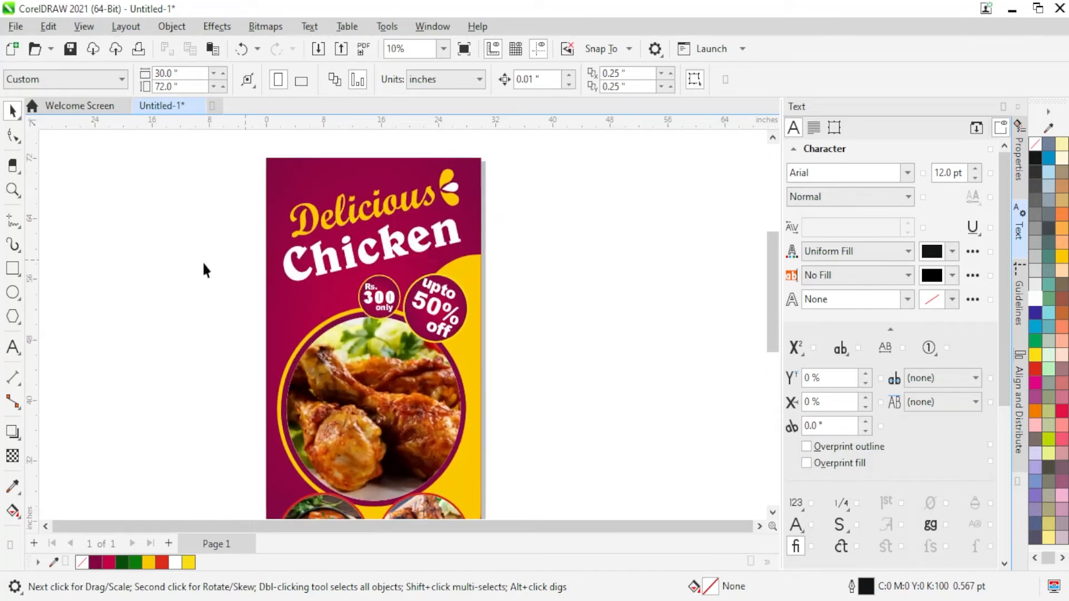
pyautogui.click(11, 349)
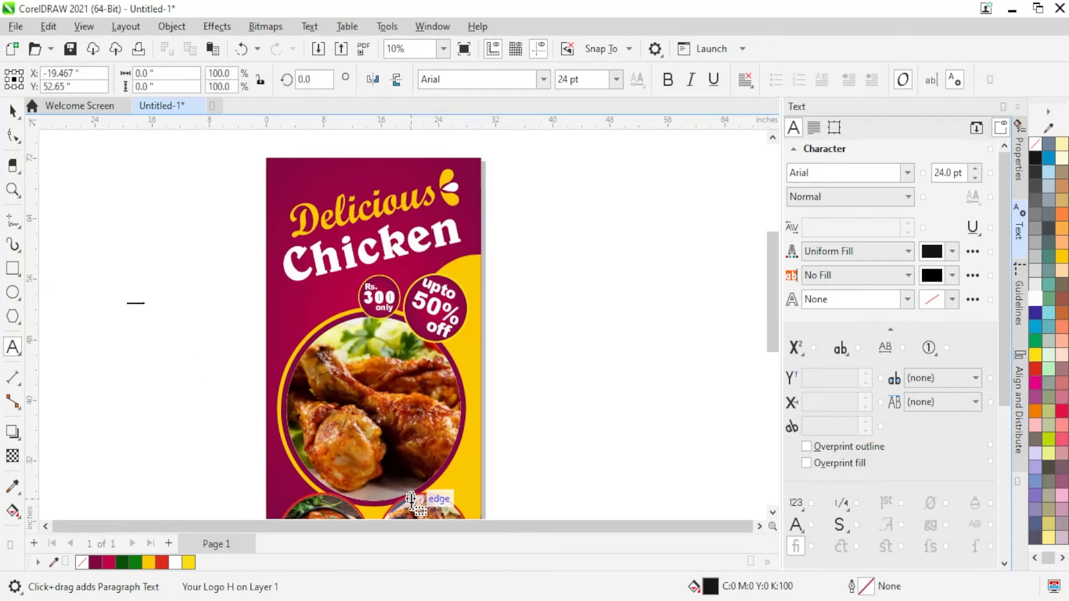
pyautogui.hotkey('ctrl', 'space')
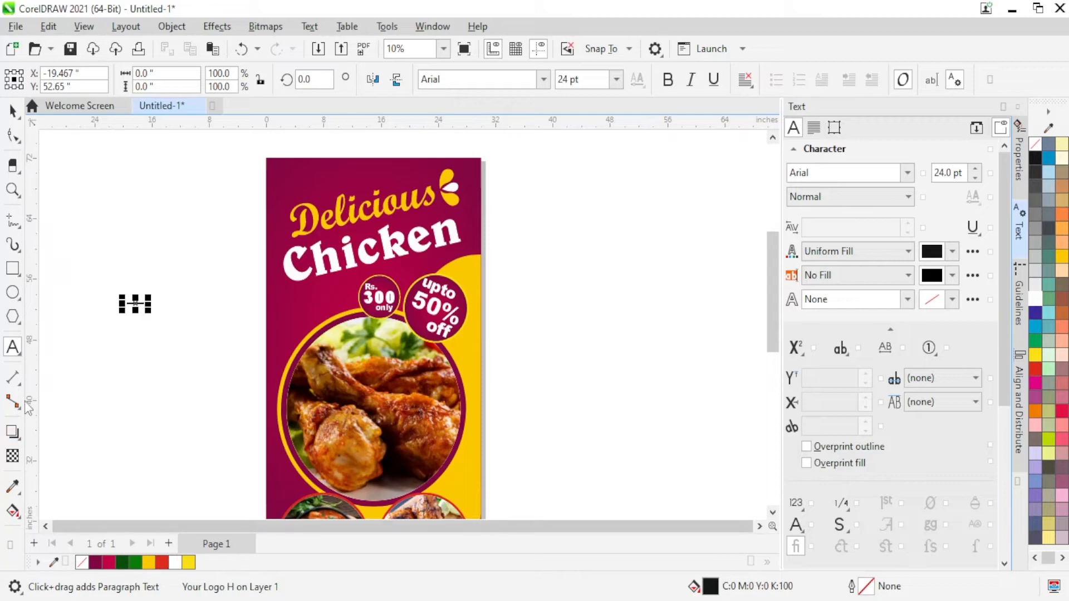
# Step: Move the "Your Logo Here" text to the banner's upper-left corner and enlarge it to about 38 pt
pyautogui.click(118, 301)
pyautogui.moveTo(136, 303); pyautogui.dragTo(291, 173)
pyautogui.scroll(-1, 236, 165)
pyautogui.scroll(4, 276, 177)
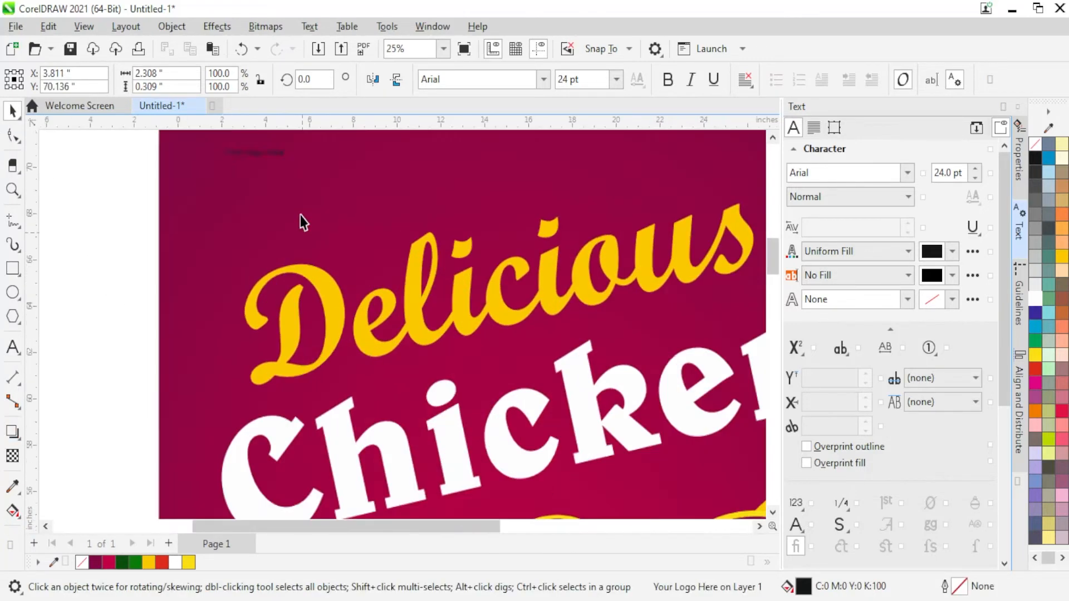
pyautogui.scroll(-1, 269, 210)
pyautogui.scroll(2, 269, 210)
pyautogui.moveTo(295, 312); pyautogui.dragTo(348, 318)
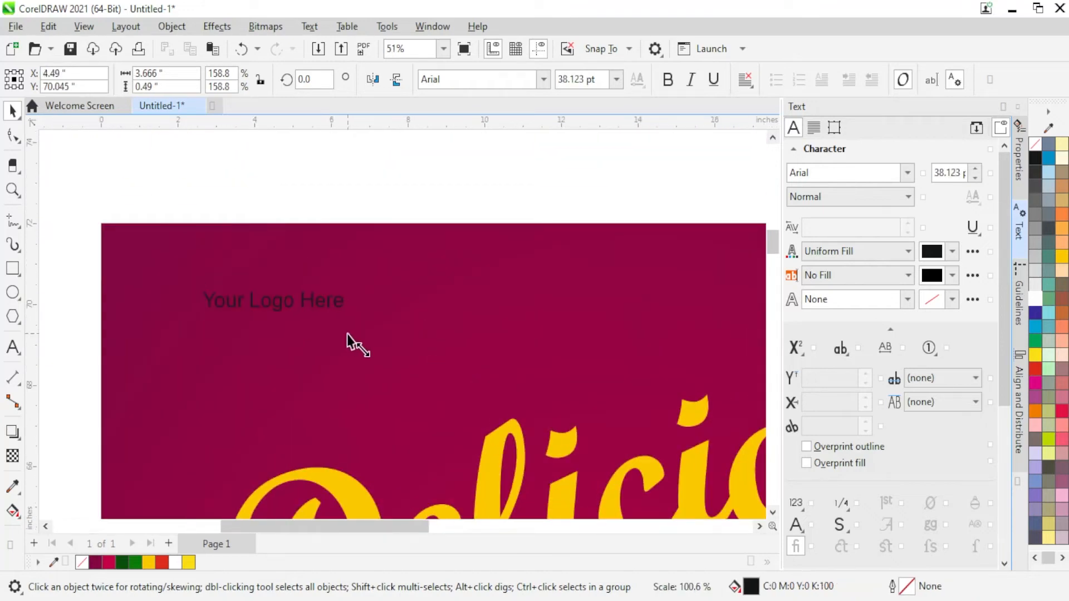
# Step: Make the "Your Logo Here" text white and Bold, and shift it closer to the banner's upper-left corner
pyautogui.click(1036, 298)
pyautogui.click(907, 196)
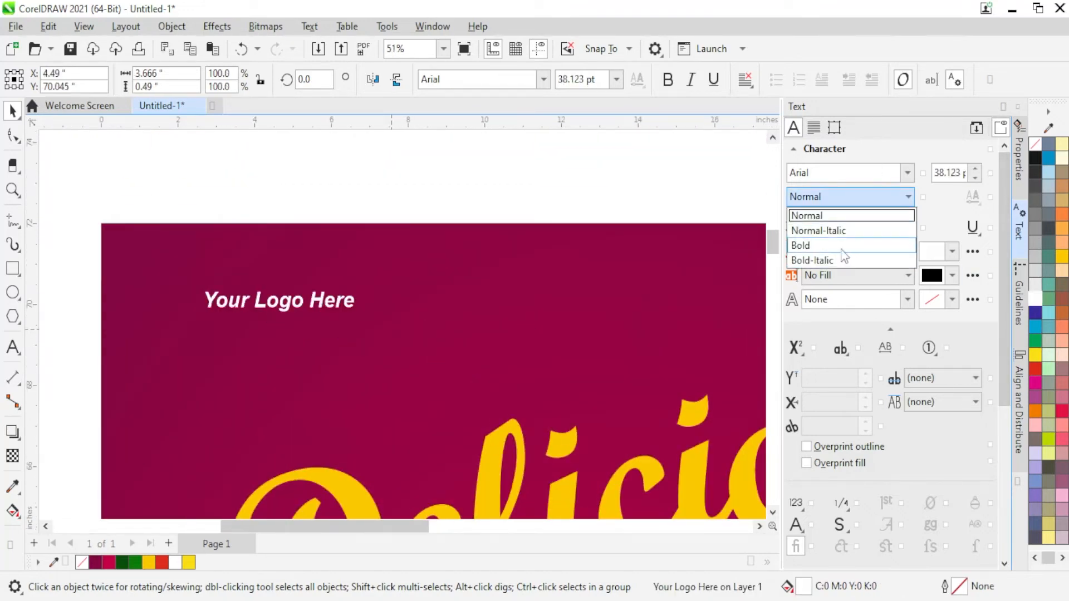
pyautogui.click(808, 243)
pyautogui.moveTo(307, 302); pyautogui.dragTo(280, 270)
pyautogui.scroll(-1, 269, 261)
pyautogui.scroll(2, 243, 265)
pyautogui.scroll(-1, 561, 265)
pyautogui.scroll(1, 402, 279)
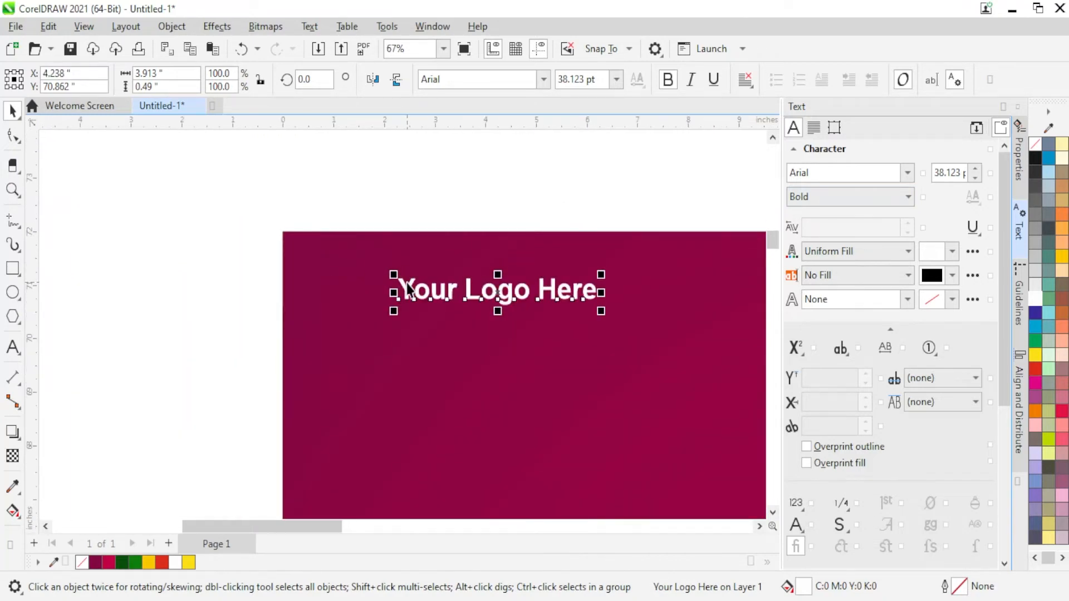
# Step: Draw a circle about 3.5 inches wide beside the banner and copy it twice to form three overlapping circles
pyautogui.click(13, 292)
pyautogui.scroll(-1, 196, 303)
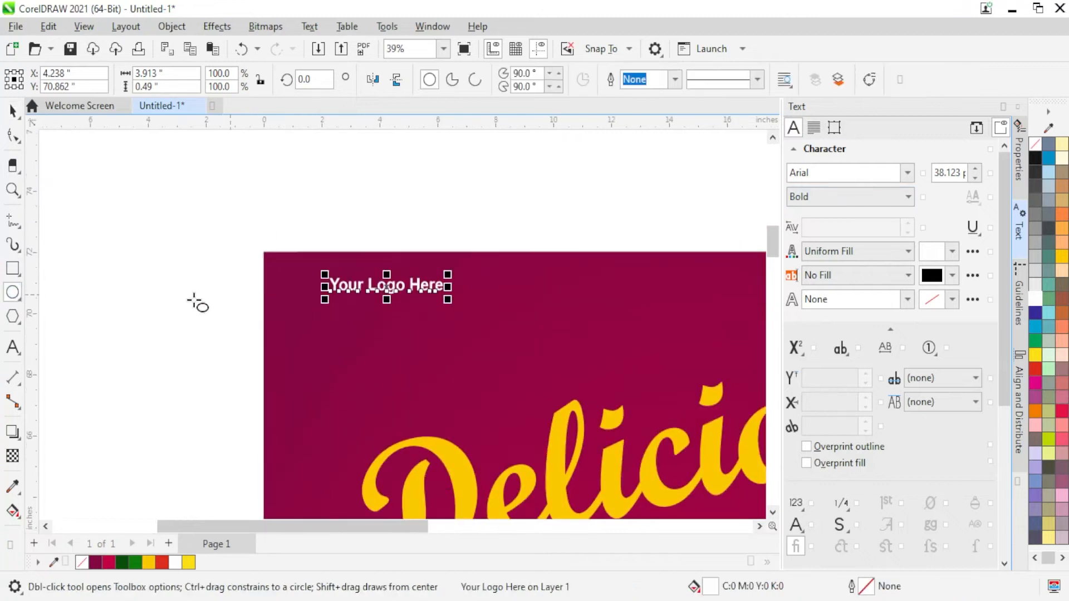
pyautogui.moveTo(70, 231)
pyautogui.mouseDown()
pyautogui.moveTo(149, 329)
pyautogui.moveTo(169, 334)
pyautogui.mouseUp()
pyautogui.scroll(-1, 403, 295)
pyautogui.scroll(2, 209, 269)
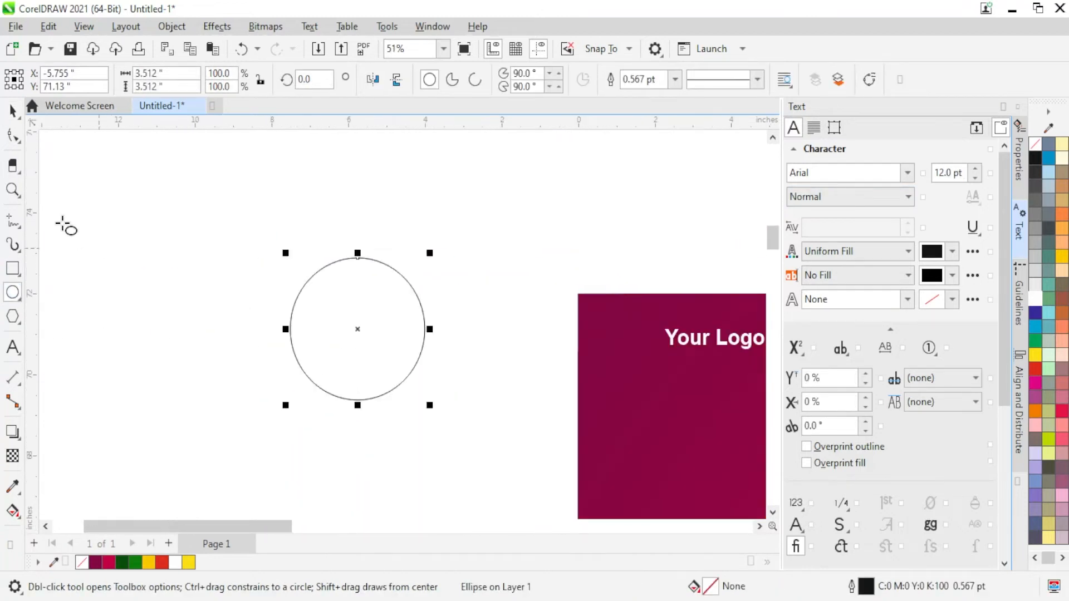
pyautogui.click(13, 109)
pyautogui.moveTo(358, 329); pyautogui.dragTo(392, 390)
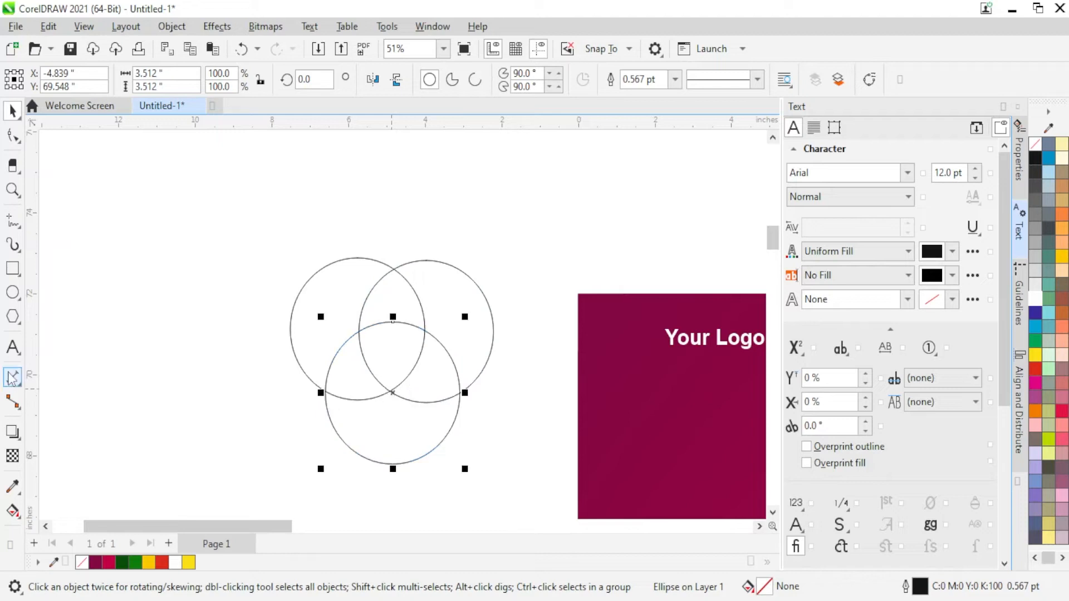
# Step: Create a shield shape from the central overlap of the three circles with Smart Fill
pyautogui.click(12, 513)
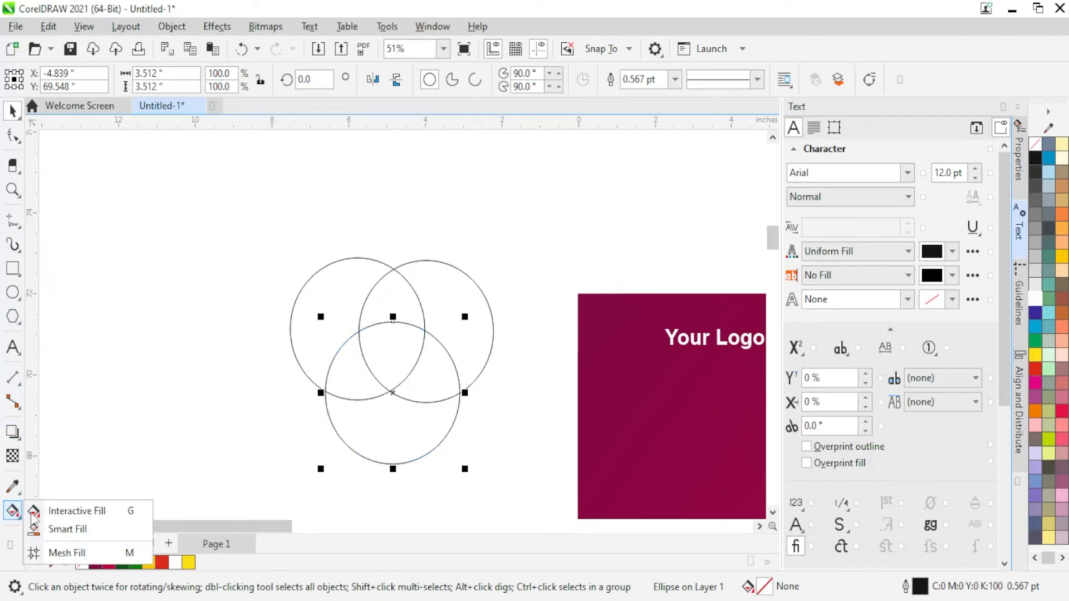
pyautogui.click(56, 530)
pyautogui.click(376, 352)
pyautogui.click(13, 112)
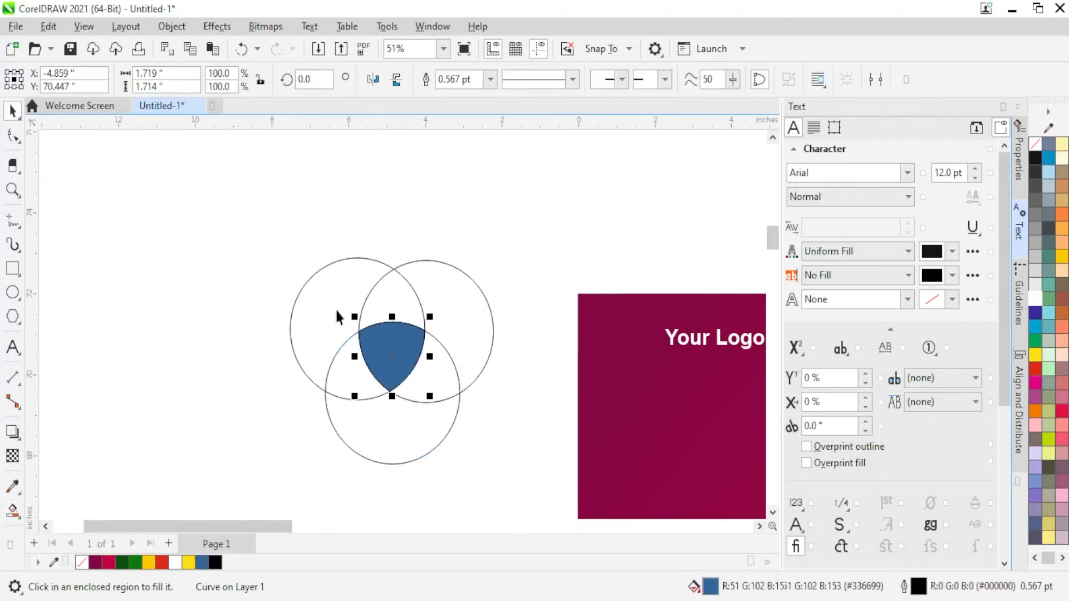
# Step: Delete the three construction circles and remove the outline of the blue shield
pyautogui.click(336, 310)
pyautogui.press('Delete')
pyautogui.click(471, 312)
pyautogui.press('Delete')
pyautogui.click(443, 403)
pyautogui.press('Delete')
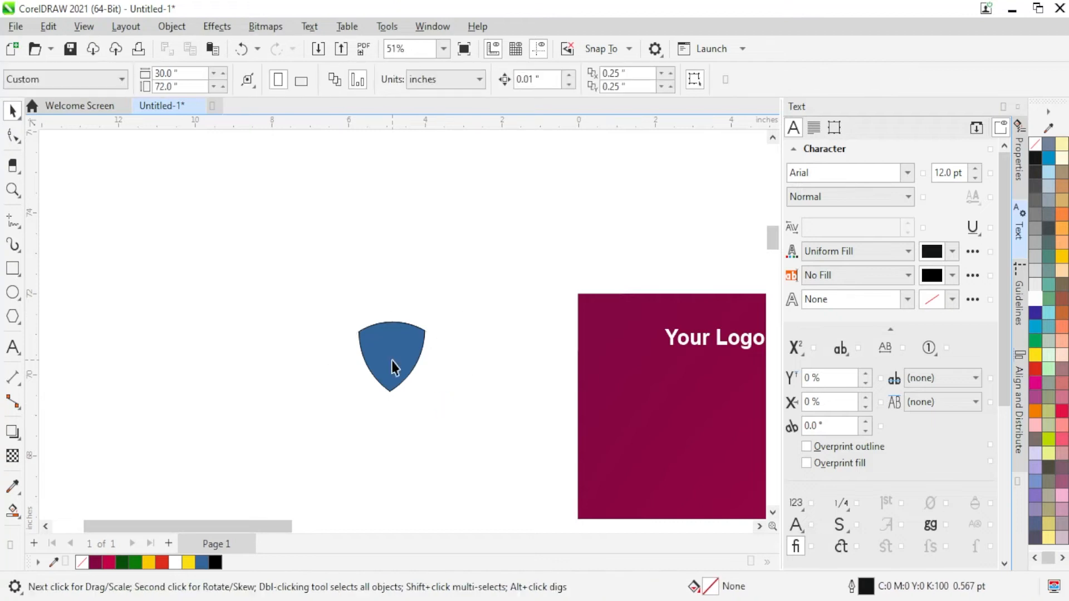
pyautogui.click(392, 361)
pyautogui.rightClick(1035, 145)
pyautogui.click(1025, 155)
# Step: Move the shield to the banner's upper-left corner in front of "Your Logo Here" and fill it white
pyautogui.scroll(1, 210, 312)
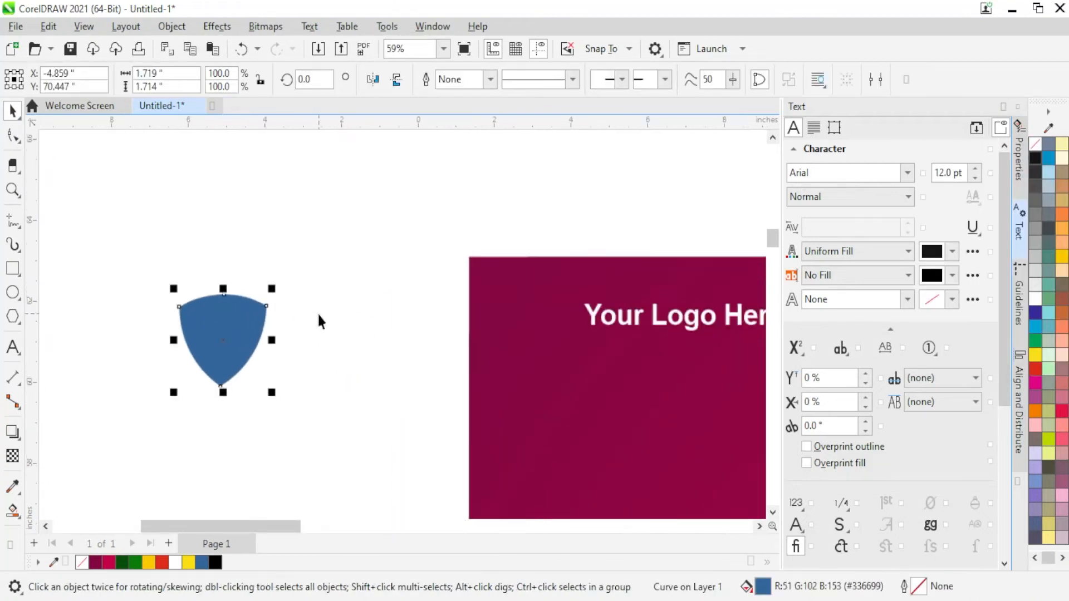
pyautogui.moveTo(238, 354); pyautogui.dragTo(559, 340)
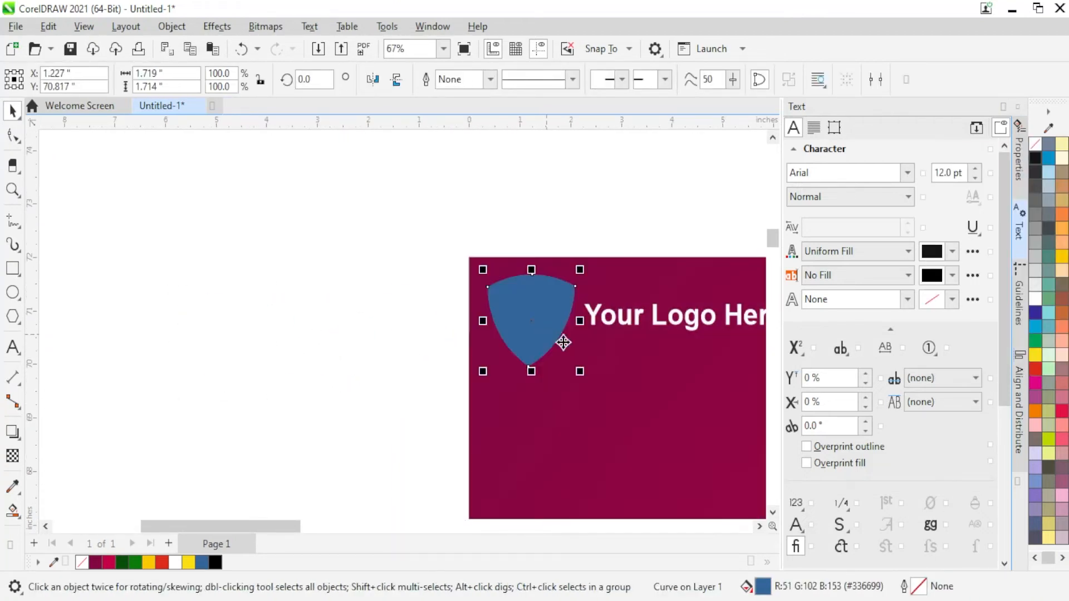
pyautogui.scroll(2, 511, 303)
pyautogui.click(1035, 299)
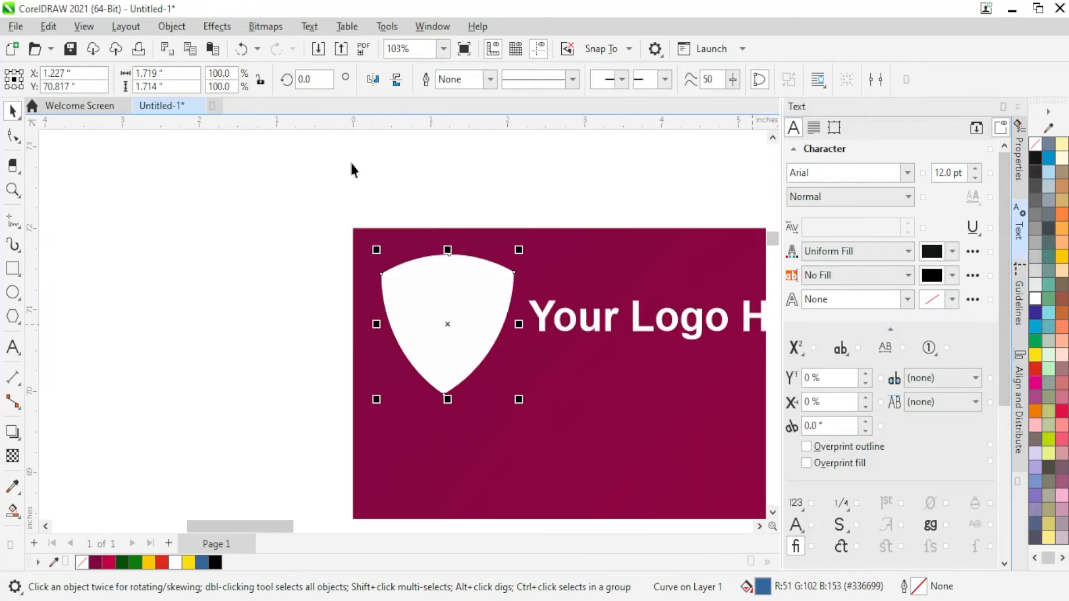
pyautogui.click(192, 237)
# Step: Duplicate the "Your Logo Here" text onto the shield and change the copy to "Chicken"
pyautogui.scroll(-2, 193, 238)
pyautogui.scroll(2, 374, 277)
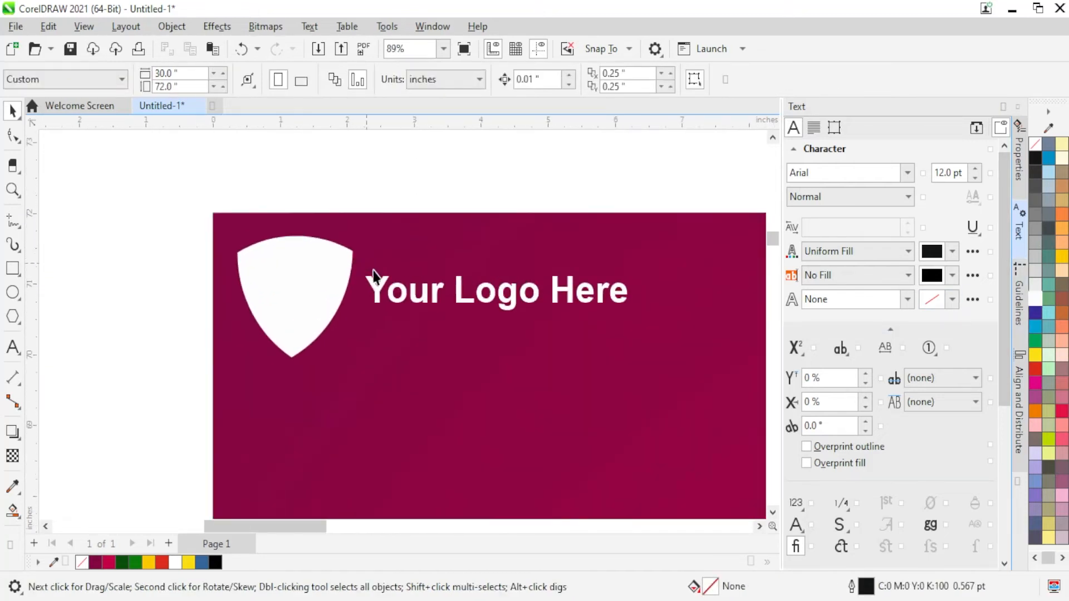
pyautogui.moveTo(379, 290); pyautogui.dragTo(267, 284)
pyautogui.rightClick(268, 285)
pyautogui.doubleClick(271, 286)
pyautogui.hotkey('ctrl', 'a')
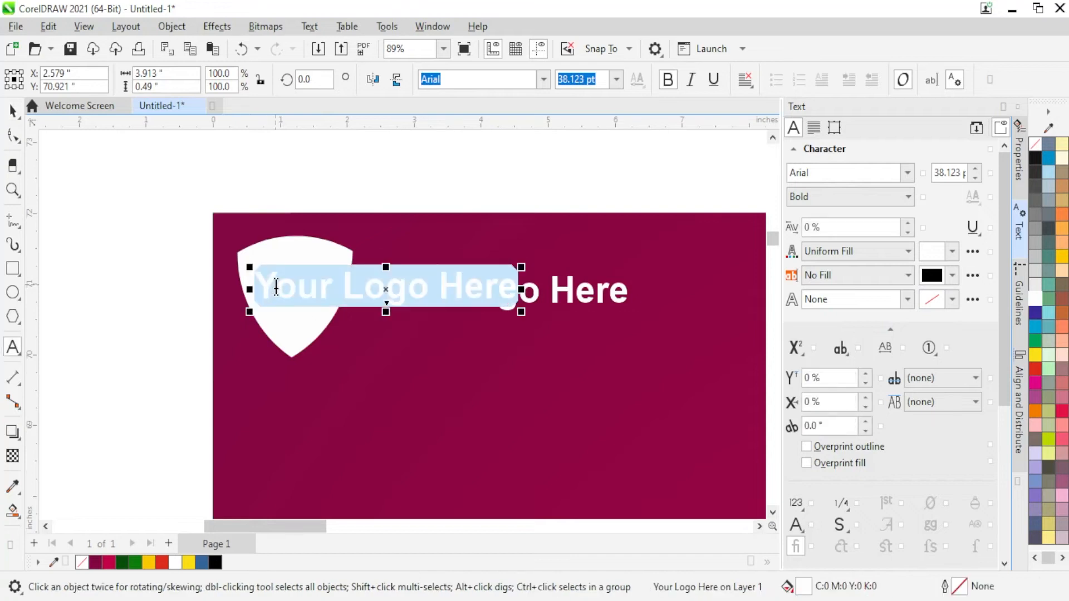
pyautogui.press('BackSpace')
pyautogui.write('Chicken')
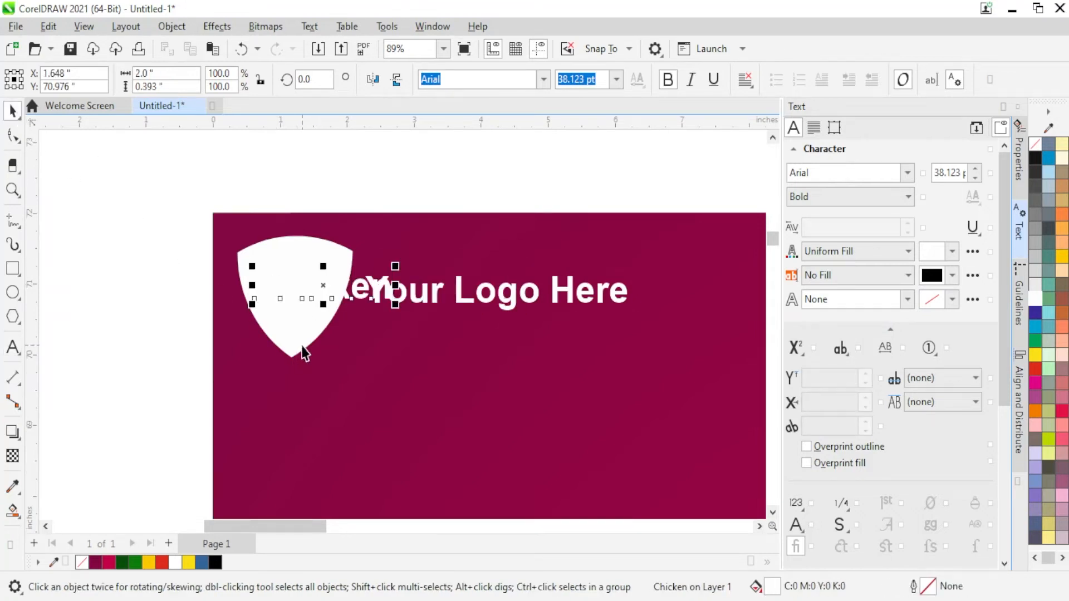
# Step: Fill the logo shield with the golden yellow used on the banner
pyautogui.click(301, 341)
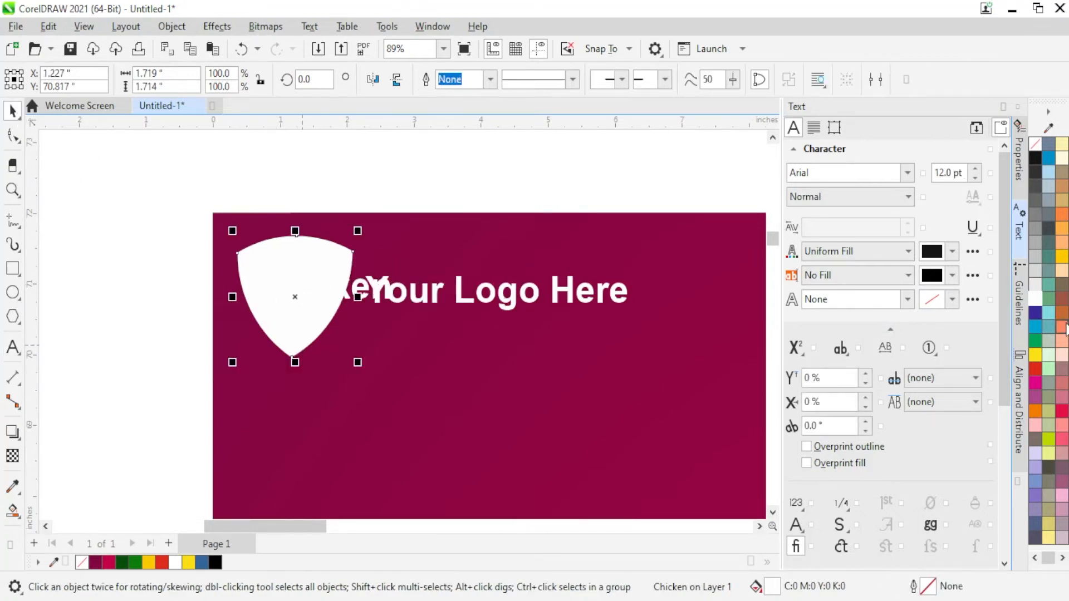
pyautogui.click(1061, 257)
pyautogui.scroll(2, 260, 324)
# Step: Shrink the "Chicken" text to fit inside the yellow shield and color it dark maroon
pyautogui.click(364, 273)
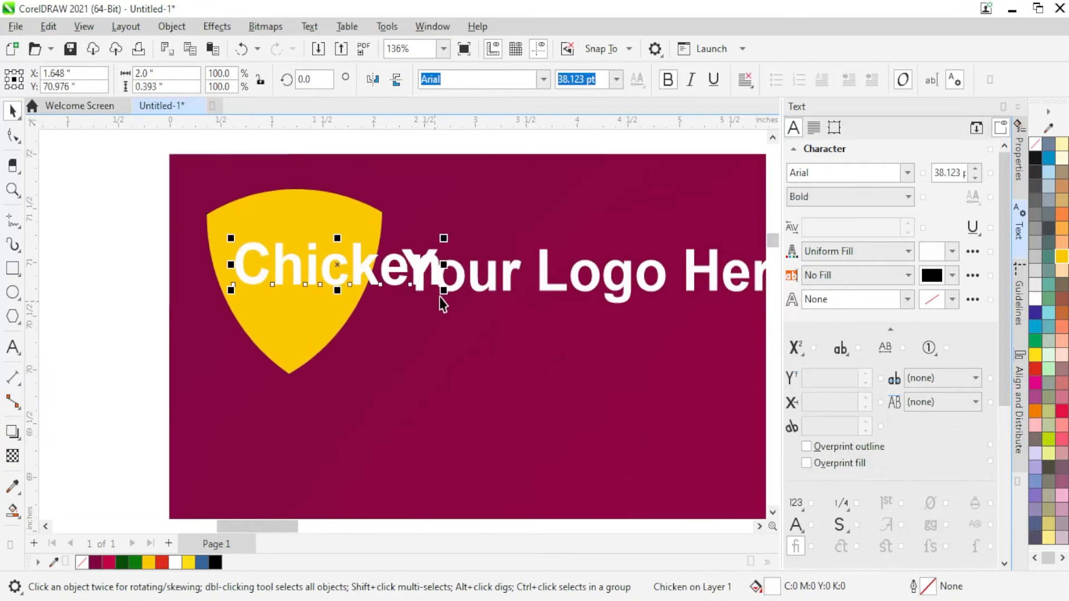
pyautogui.moveTo(440, 297); pyautogui.dragTo(318, 265)
pyautogui.click(95, 562)
pyautogui.click(86, 314)
pyautogui.scroll(-3, 248, 250)
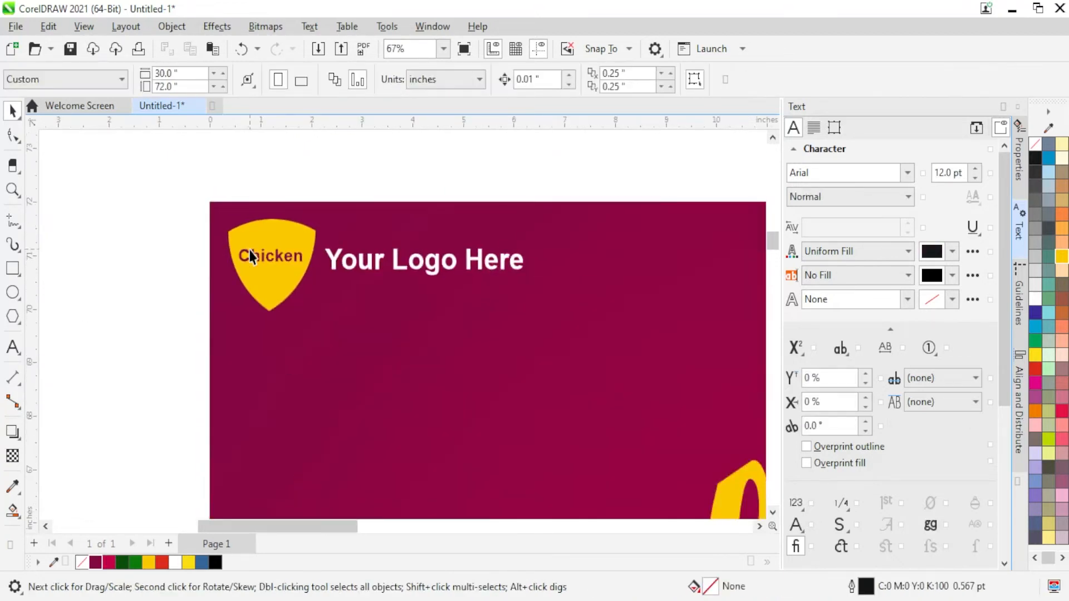
# Step: Shift the shield and its two texts slightly inward from the banner's upper-left corner and enlarge them a little
pyautogui.scroll(1, 210, 215)
pyautogui.moveTo(210, 214); pyautogui.dragTo(463, 394)
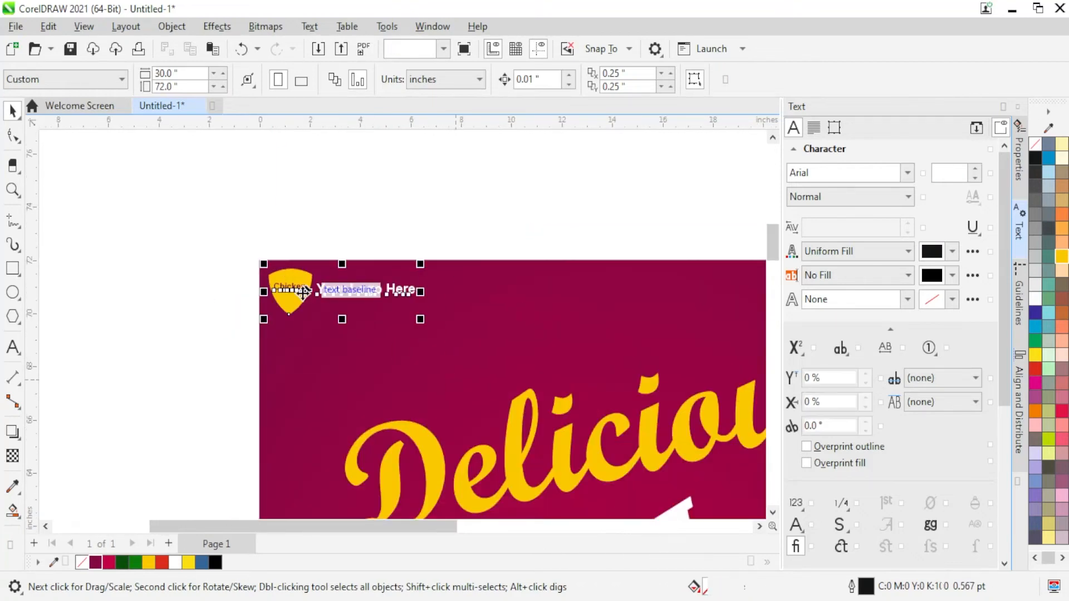
pyautogui.scroll(2, 302, 293)
pyautogui.moveTo(303, 293); pyautogui.dragTo(311, 308)
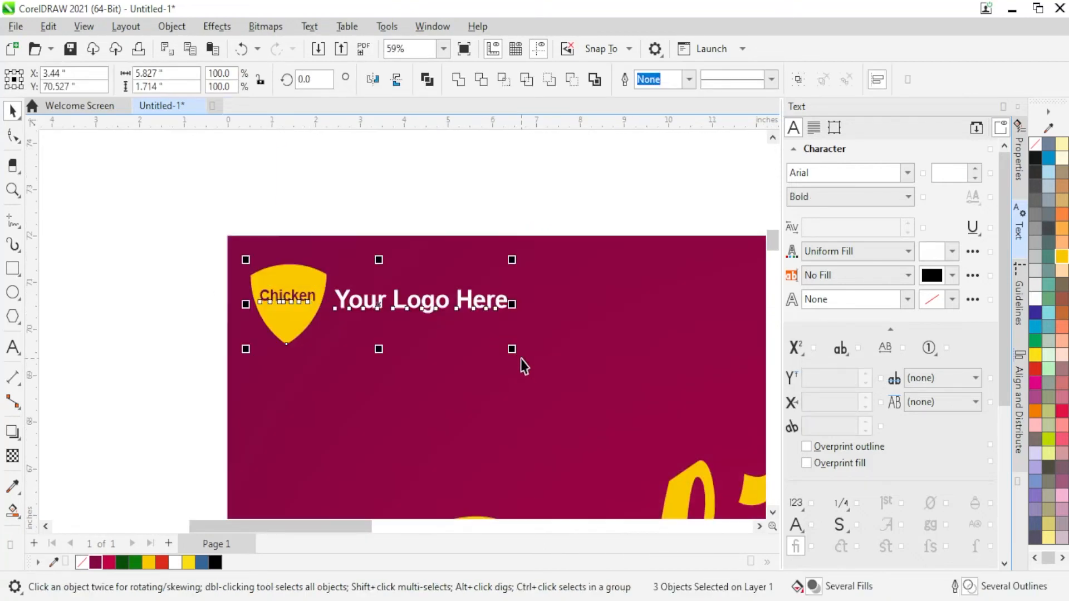
pyautogui.moveTo(517, 356); pyautogui.dragTo(549, 373)
pyautogui.click(198, 194)
pyautogui.scroll(-6, 196, 189)
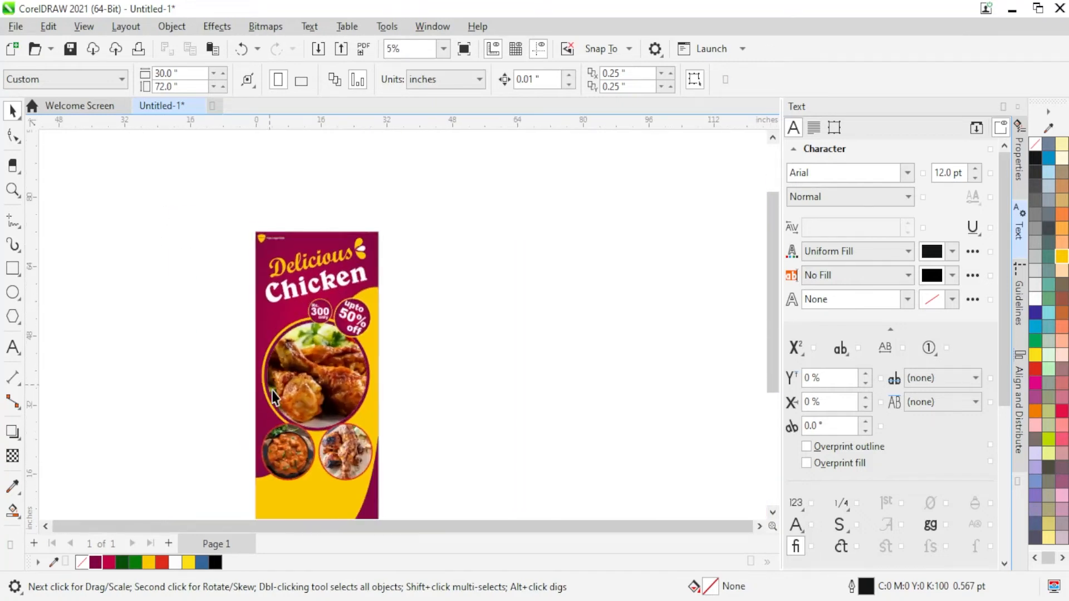
# Step: Copy the "300" price text to the yellow area below the small dishes and change it to "Order Now"
pyautogui.scroll(-1, 346, 352)
pyautogui.moveTo(336, 261); pyautogui.dragTo(314, 423)
pyautogui.scroll(3, 313, 423)
pyautogui.doubleClick(315, 423)
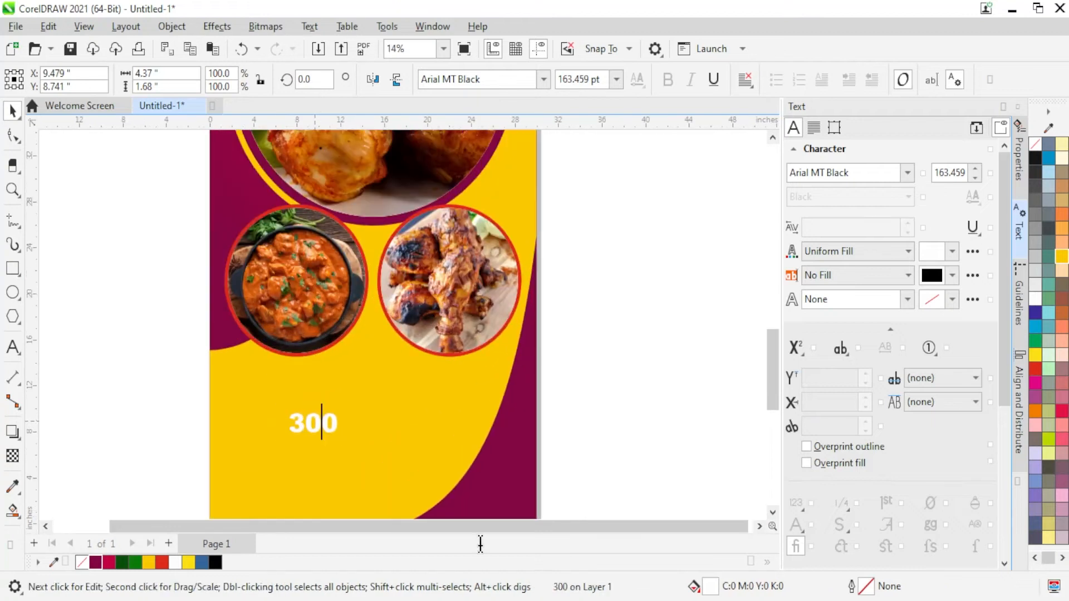
pyautogui.hotkey('ctrl', 'a')
pyautogui.write('Order')
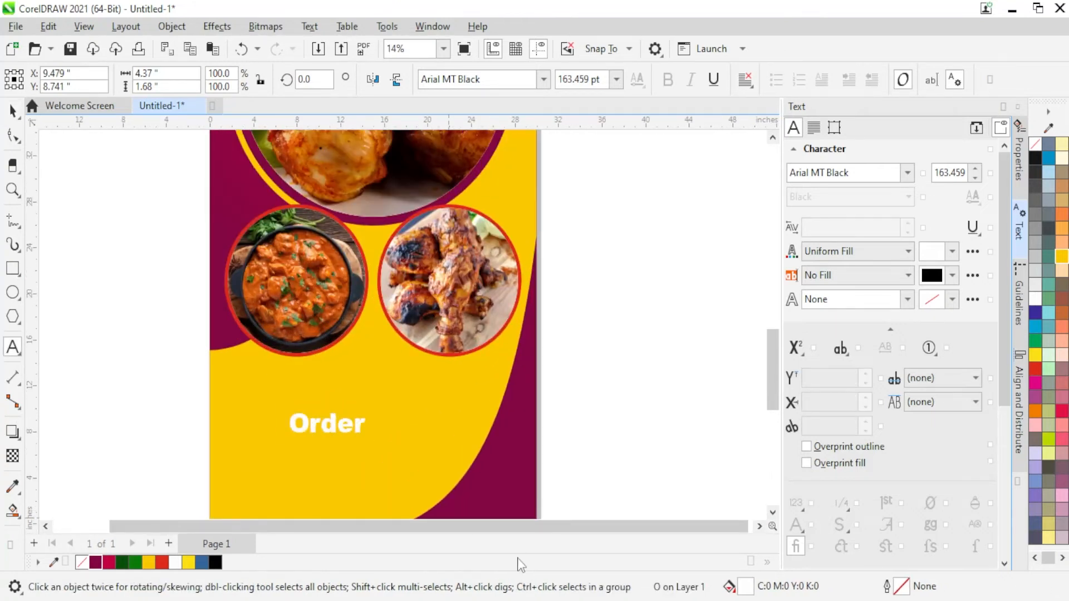
pyautogui.write(' Now')
pyautogui.click(13, 110)
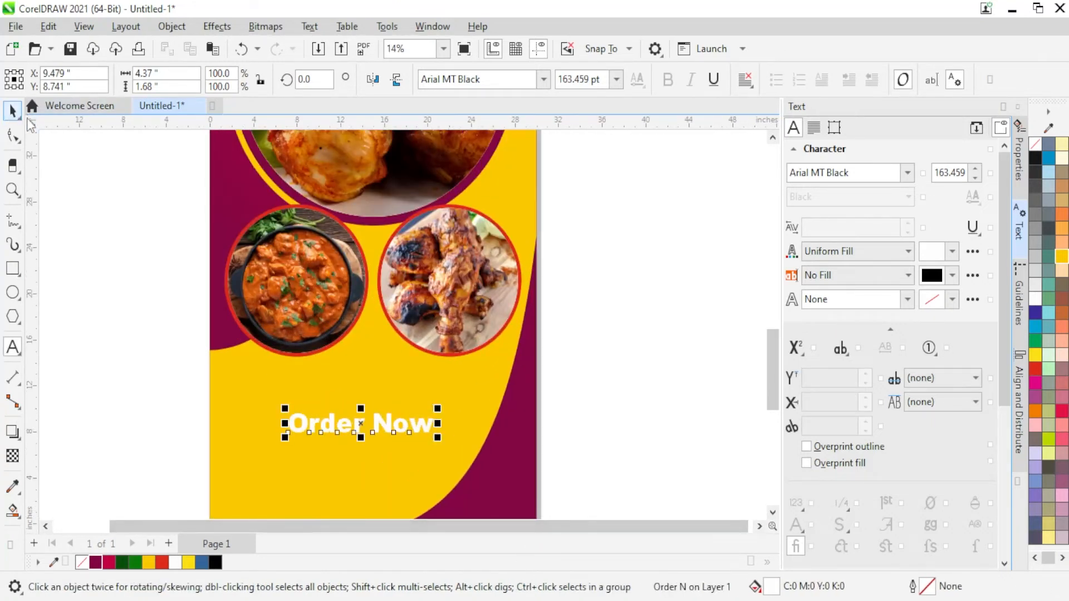
# Step: Set the "Order Now" text to all caps and move it slightly up and left in the yellow area
pyautogui.click(840, 348)
pyautogui.click(868, 386)
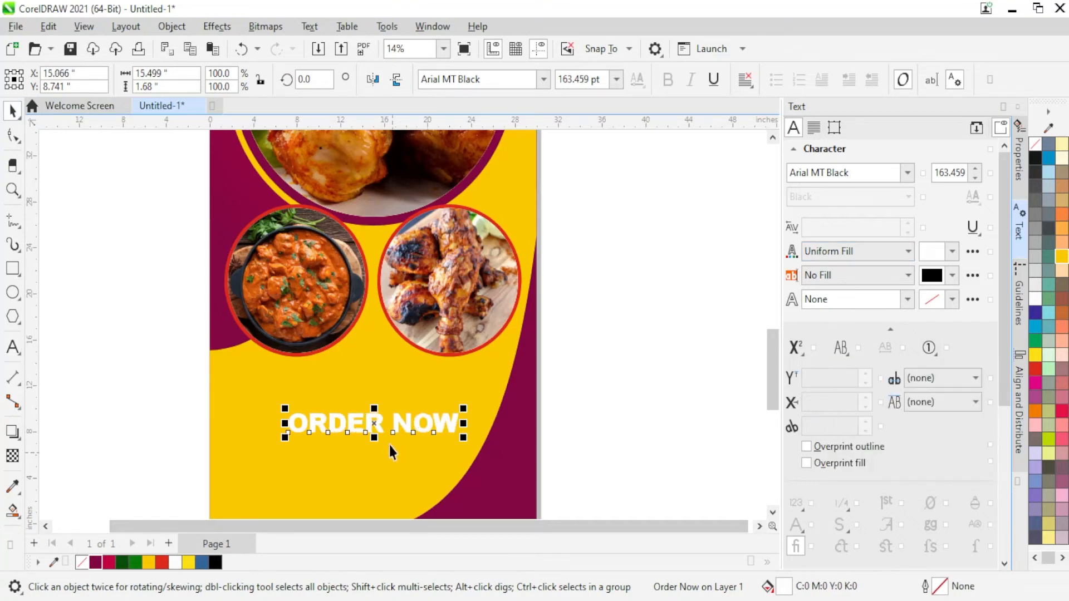
pyautogui.scroll(1, 389, 445)
pyautogui.moveTo(402, 430); pyautogui.dragTo(385, 410)
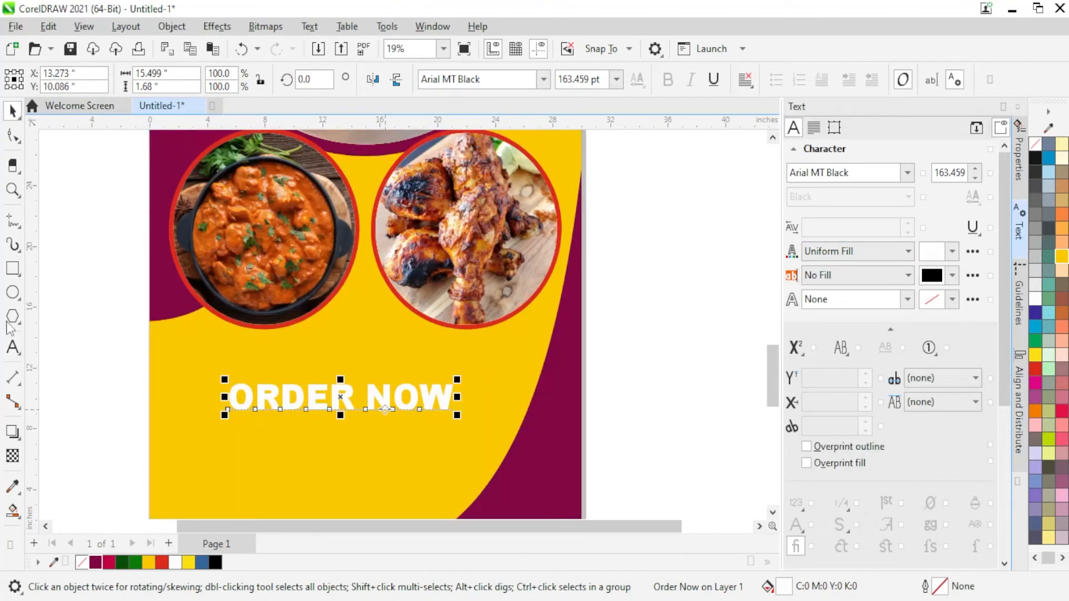
# Step: Draw a rectangle about 17.15 by 2.6 inches around "ORDER NOW" and round its corners fully to about 1.3 inches
pyautogui.click(13, 268)
pyautogui.scroll(1, 227, 388)
pyautogui.moveTo(222, 374); pyautogui.dragTo(597, 434)
pyautogui.press('F10')
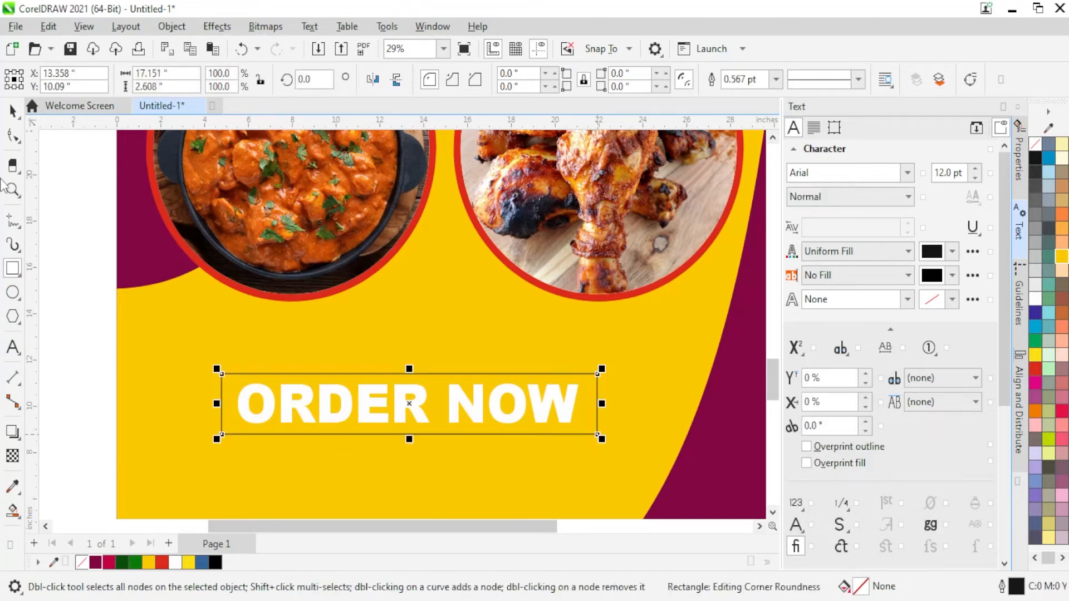
pyautogui.moveTo(223, 377); pyautogui.dragTo(282, 381)
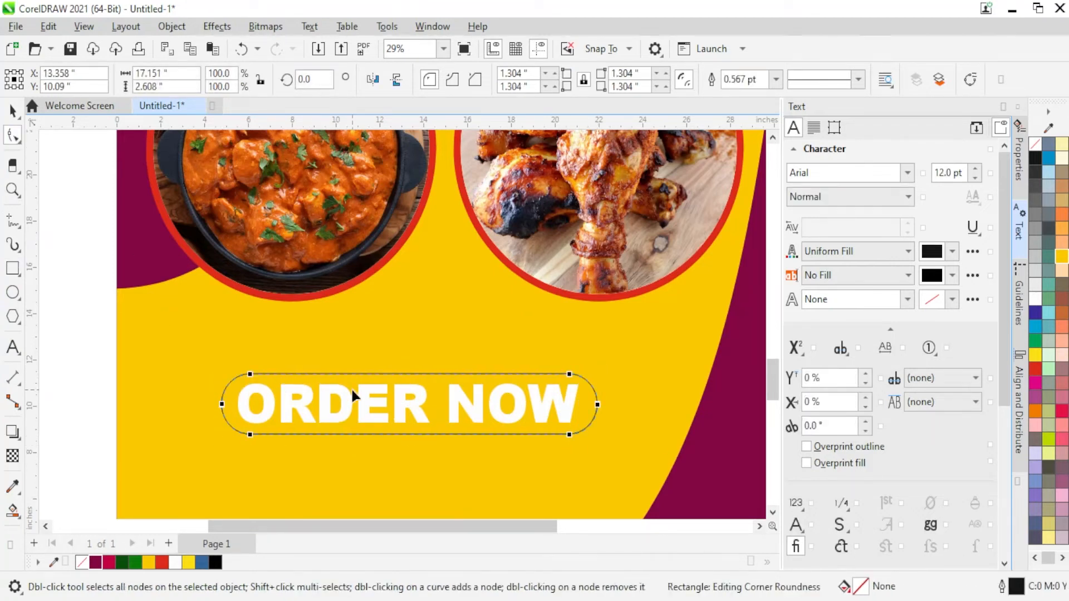
pyautogui.click(12, 114)
# Step: Fill the rounded rectangle with dark maroon #820642 and remove its black outline
pyautogui.scroll(-1, 195, 509)
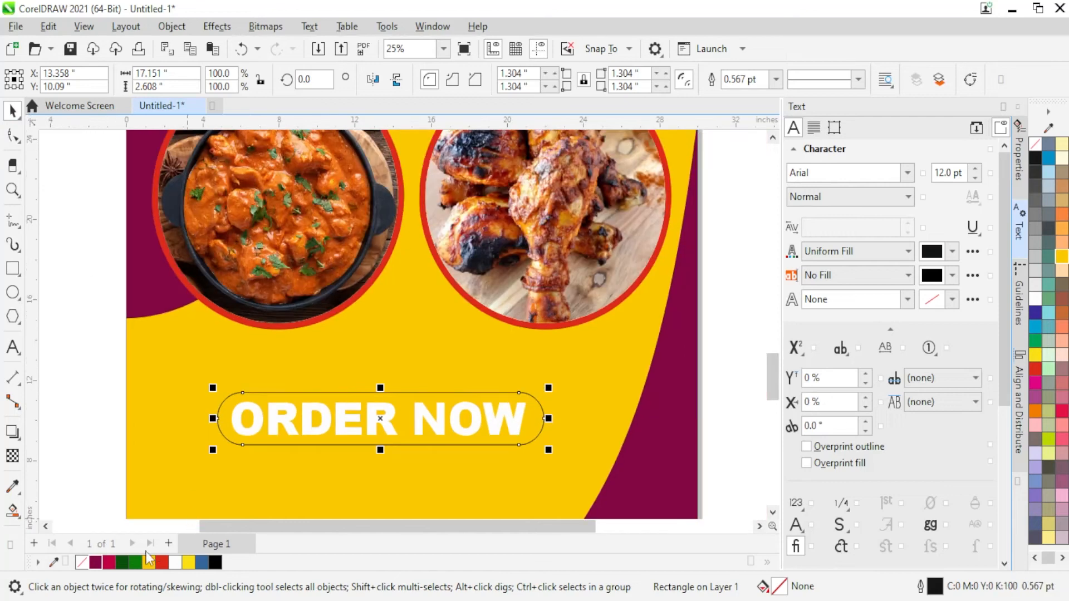
pyautogui.click(94, 562)
pyautogui.rightClick(94, 564)
pyautogui.press('Escape')
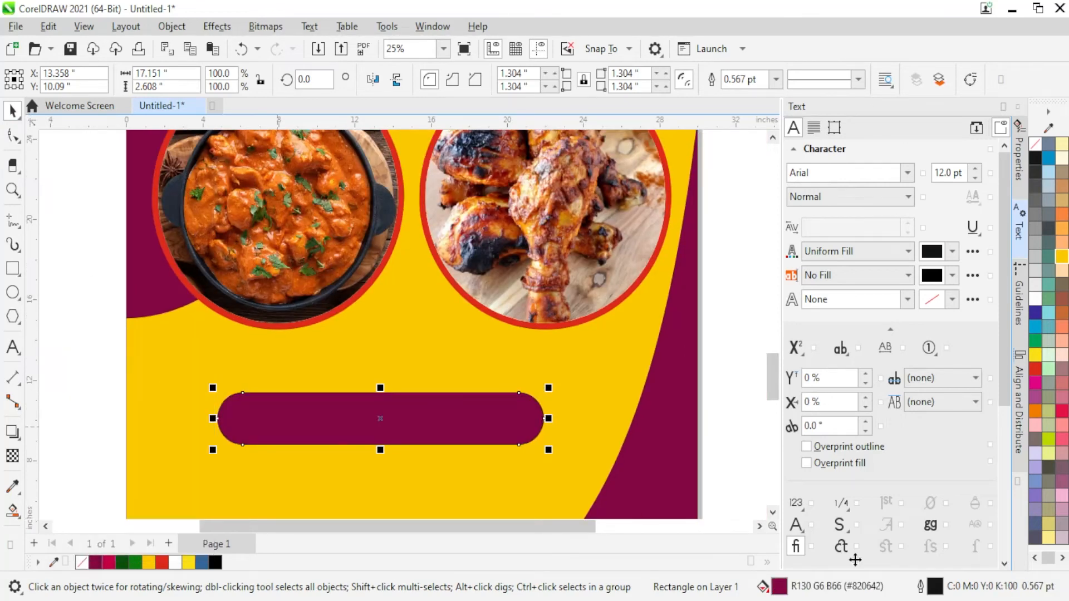
# Step: Give the rounded rectangle an elliptical fountain fill from dark maroon at the edges to crimson at the center
pyautogui.hotkey('shift', 'F11')
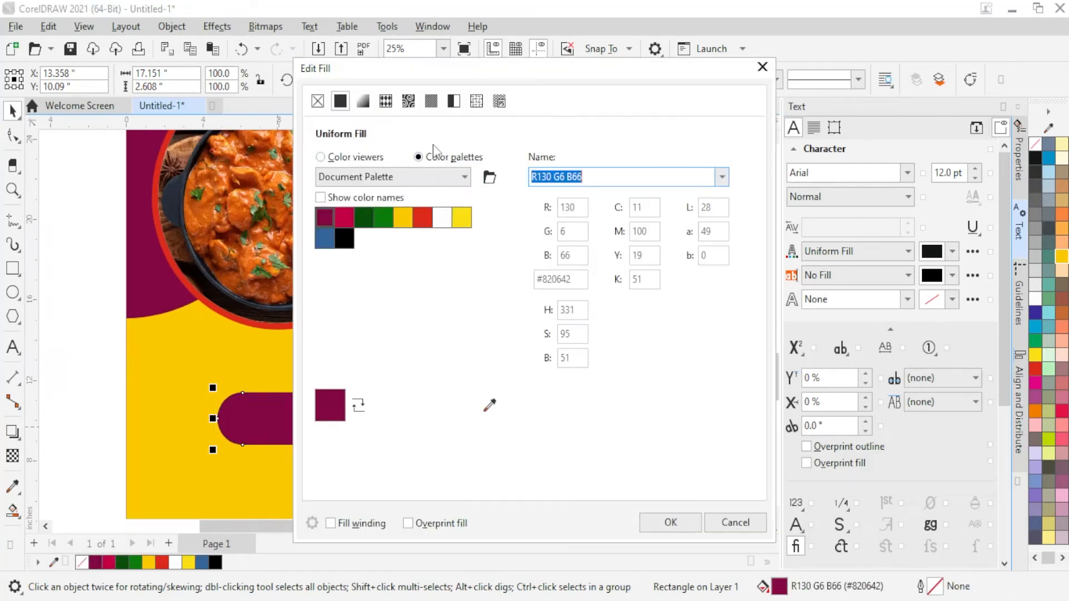
pyautogui.click(339, 160)
pyautogui.click(363, 101)
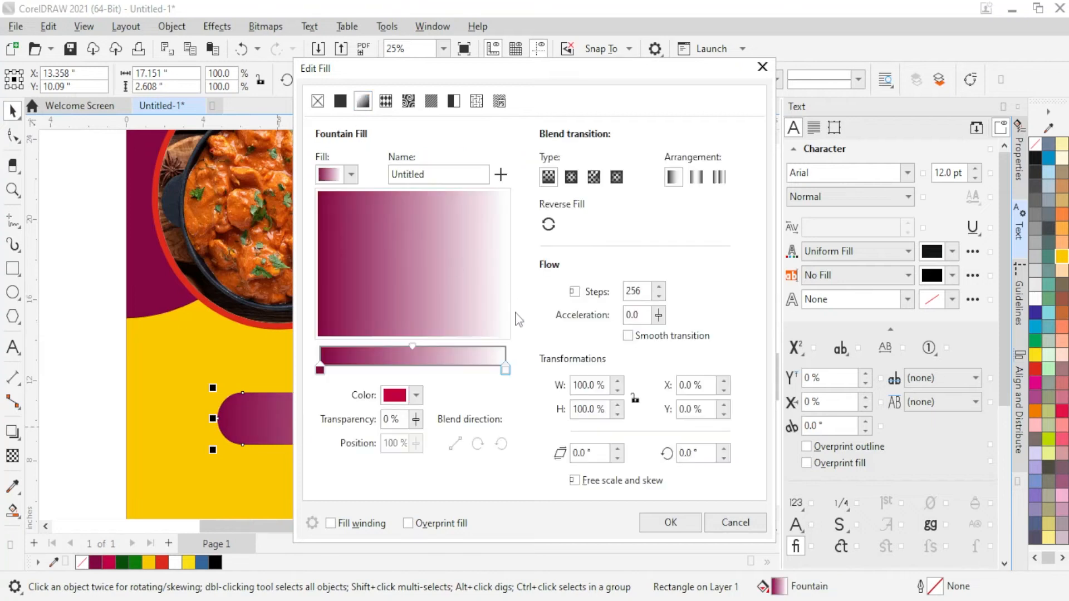
pyautogui.click(416, 396)
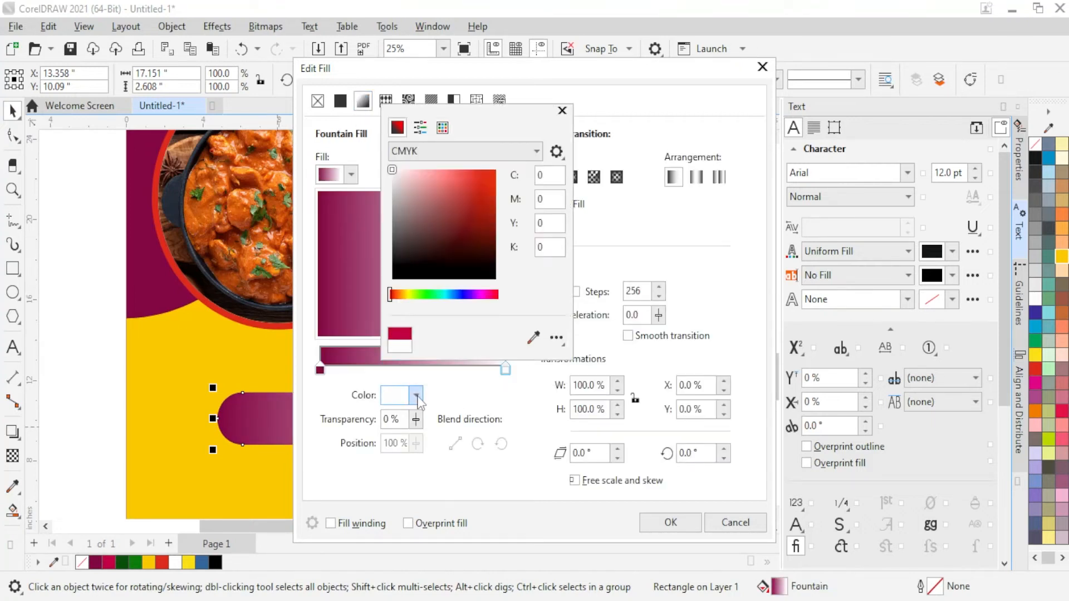
pyautogui.click(110, 563)
pyautogui.click(571, 177)
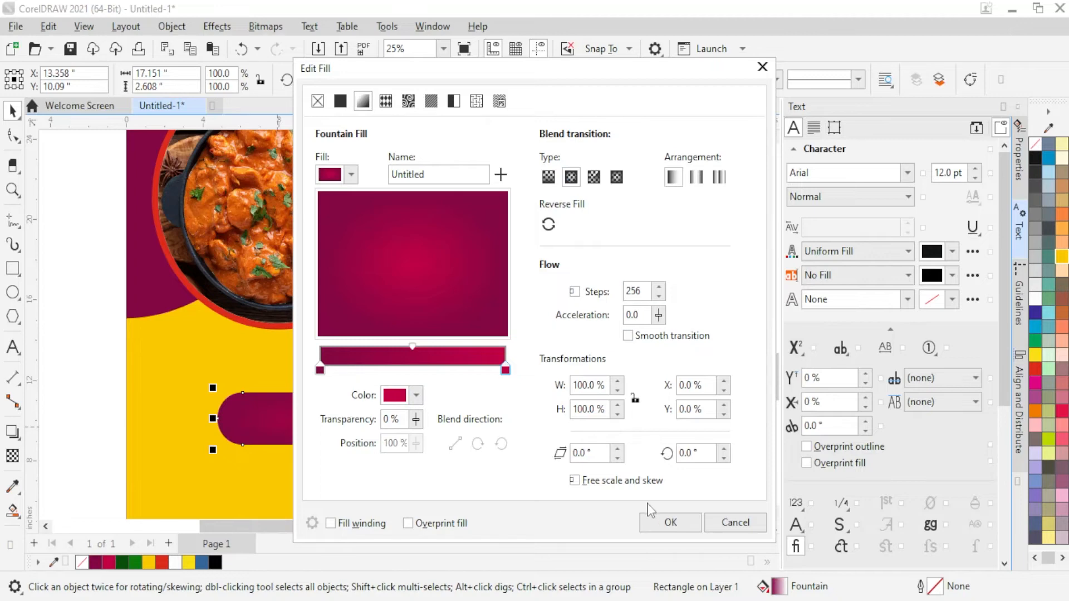
pyautogui.click(669, 523)
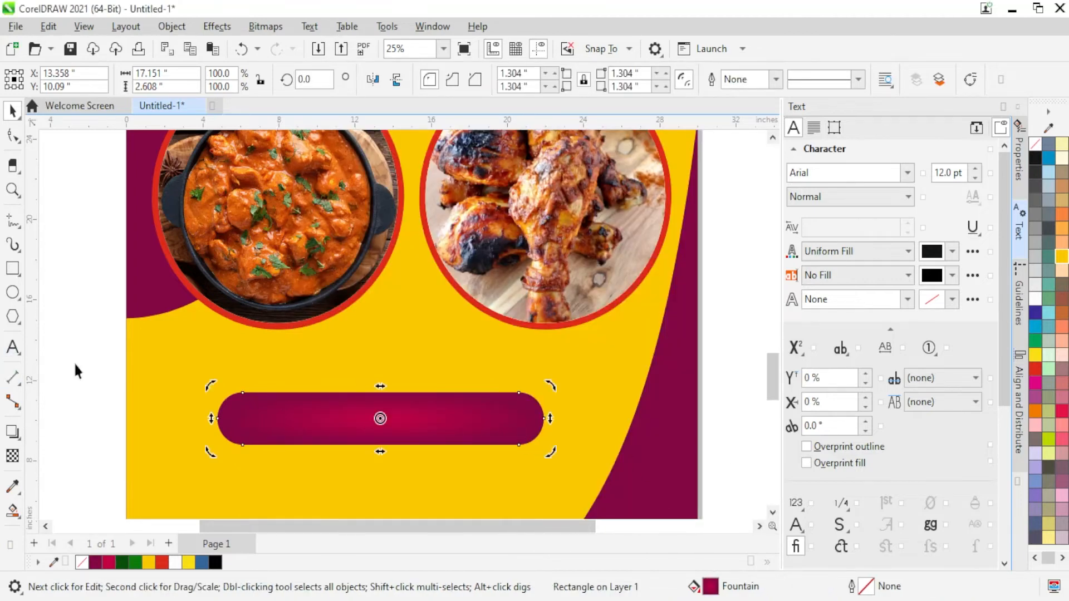
# Step: Send the gradient rounded rectangle one level back, behind the "ORDER NOW" text
pyautogui.hotkey('ctrl', 'pagedown')
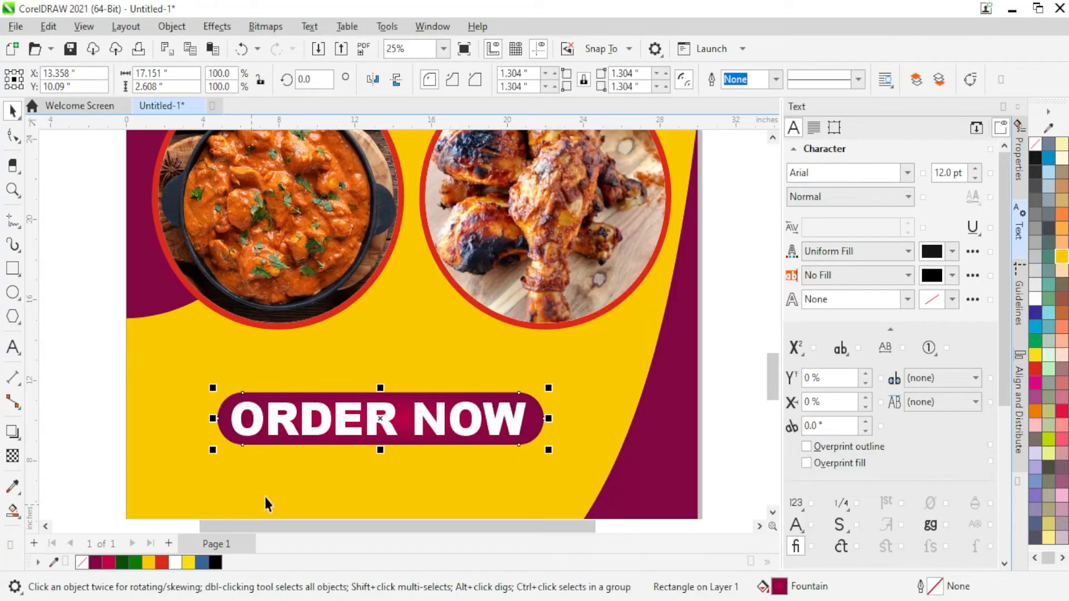
pyautogui.scroll(-1, 288, 298)
pyautogui.scroll(-1, 427, 326)
pyautogui.scroll(1, 435, 401)
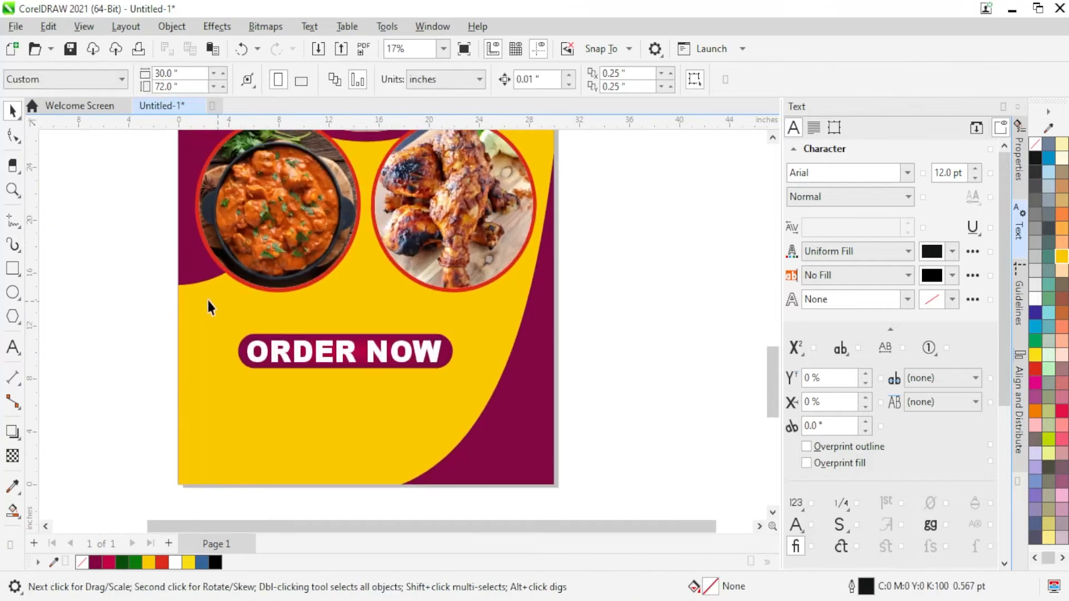
# Step: Scale the "ORDER NOW" text and its rounded button down to about 14.57 by 2.2 inches and move them closer beneath the dish photos
pyautogui.moveTo(427, 409); pyautogui.dragTo(429, 410)
pyautogui.moveTo(110, 301); pyautogui.dragTo(549, 420)
pyautogui.scroll(1, 497, 388)
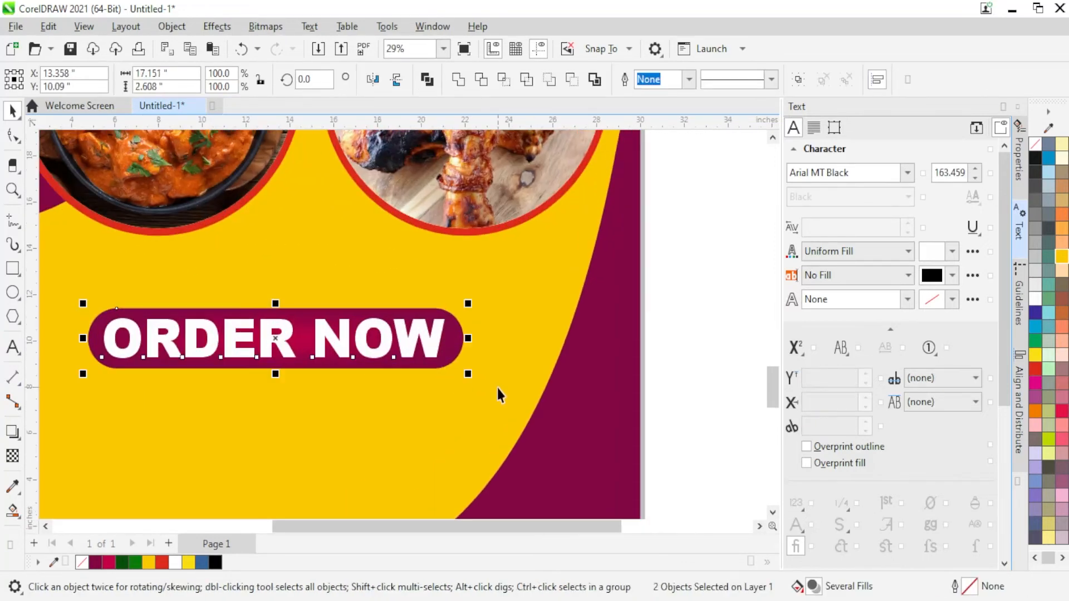
pyautogui.moveTo(469, 376); pyautogui.dragTo(437, 366)
pyautogui.moveTo(411, 329); pyautogui.dragTo(397, 287)
pyautogui.scroll(-4, 399, 290)
pyautogui.scroll(1, 401, 301)
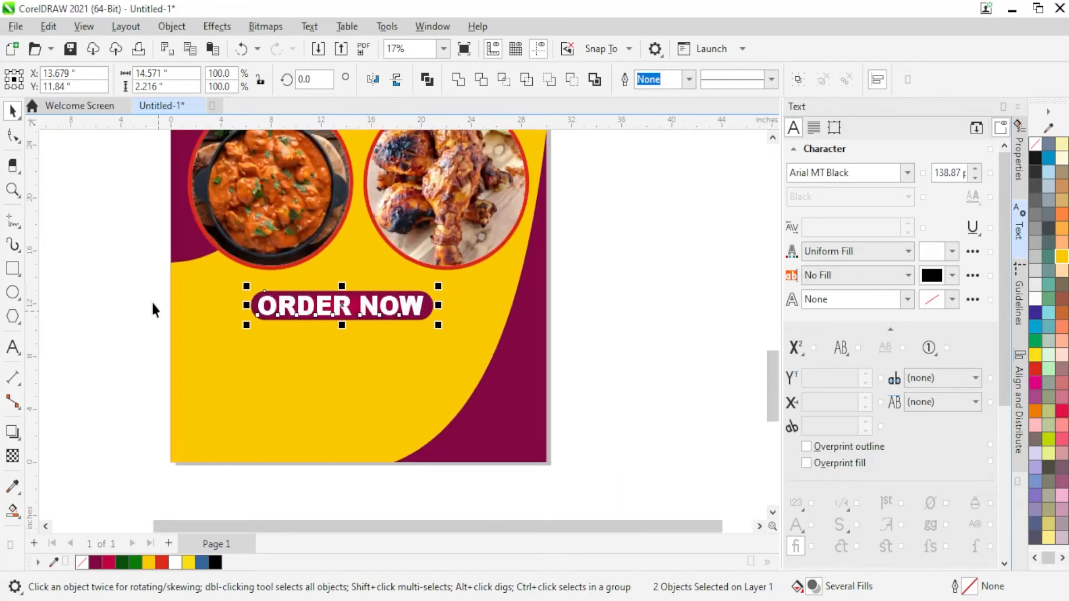
pyautogui.click(135, 284)
# Step: Duplicate the "ORDER NOW" text below the button, replace the copy's wording with a placeholder phone number, and color it black
pyautogui.scroll(1, 303, 314)
pyautogui.moveTo(305, 310); pyautogui.dragTo(271, 369)
pyautogui.rightClick(271, 370)
pyautogui.doubleClick(271, 367)
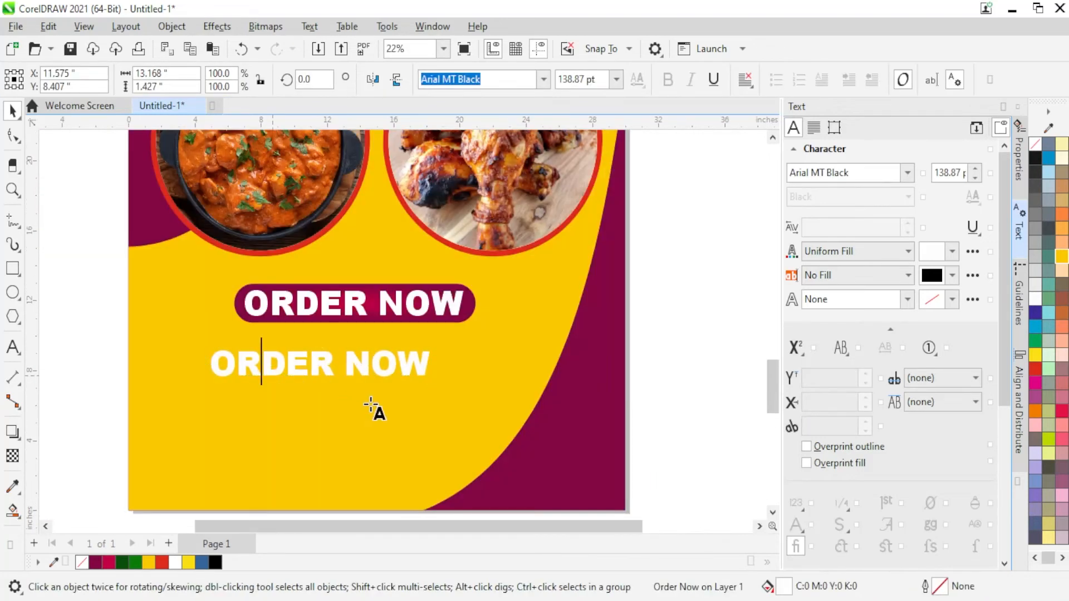
pyautogui.hotkey('ctrl', 'a')
pyautogui.write('+91 ')
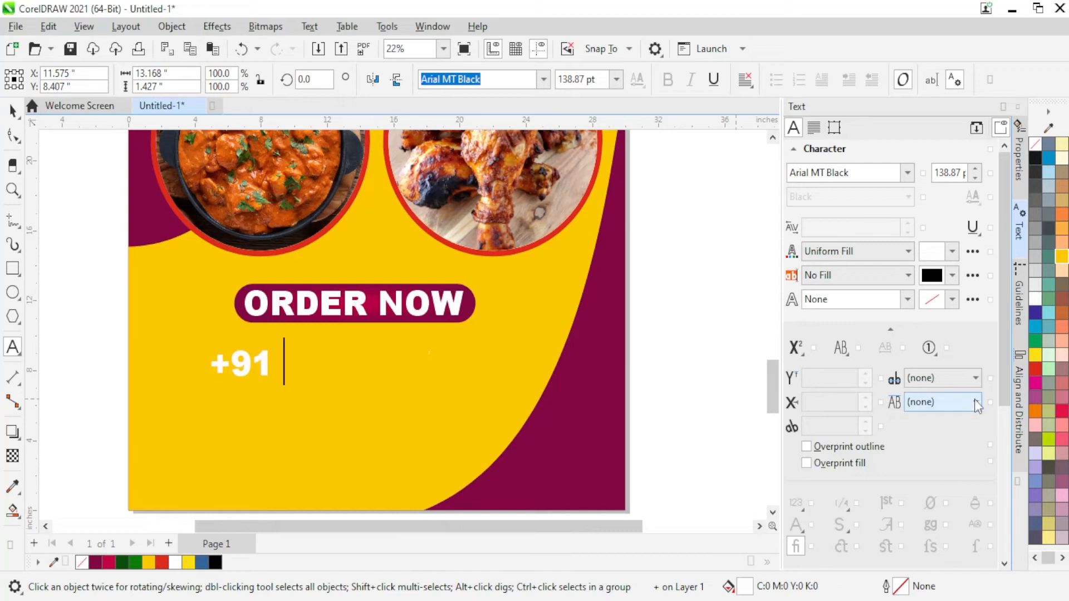
pyautogui.write('0000 000 000')
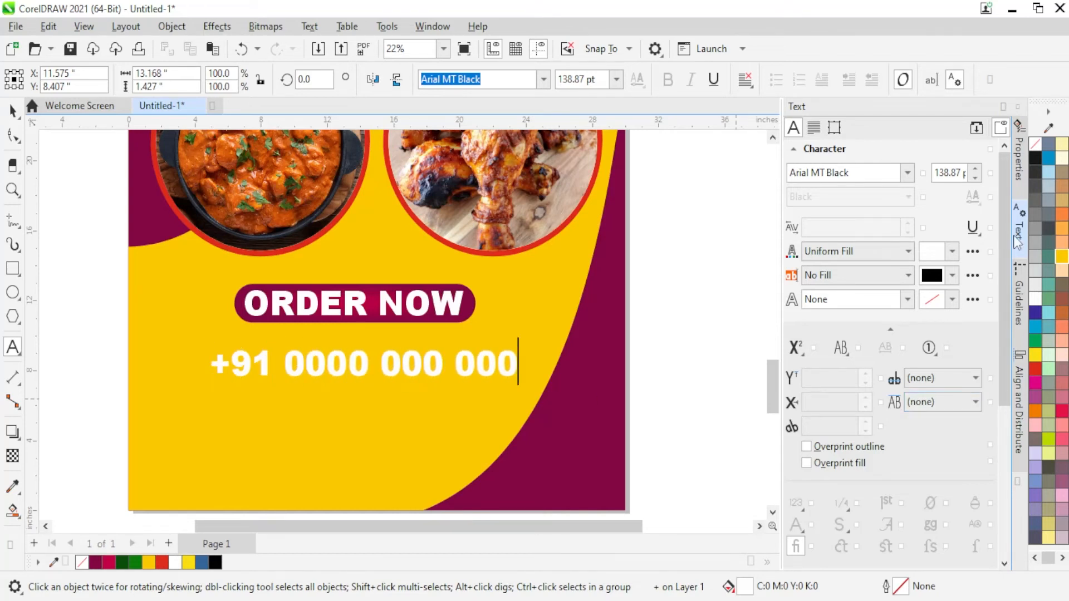
pyautogui.click(12, 111)
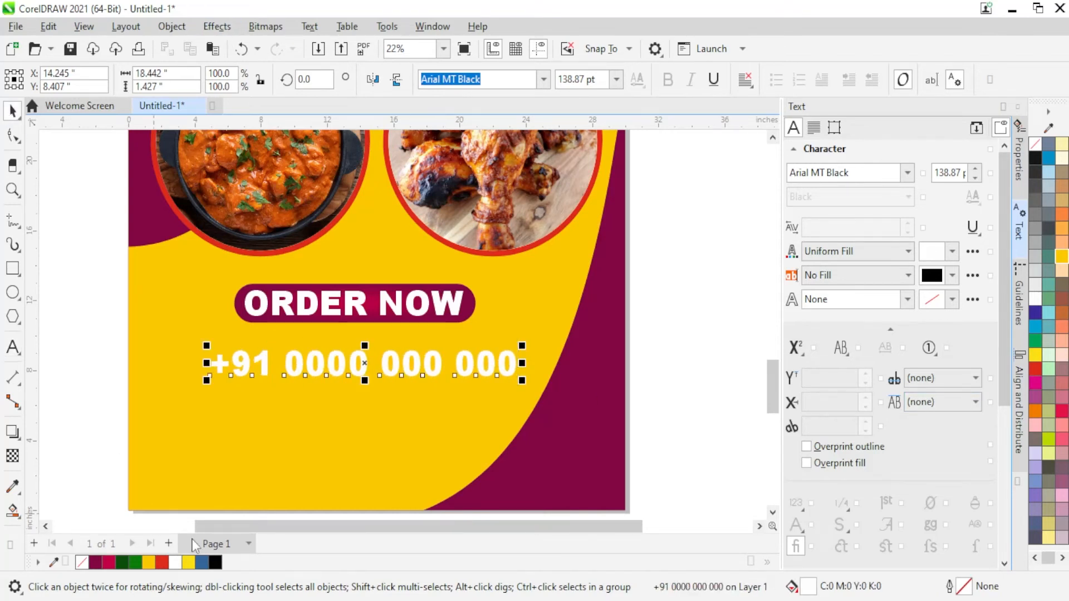
pyautogui.click(215, 564)
pyautogui.scroll(1, 389, 371)
pyautogui.moveTo(386, 376); pyautogui.dragTo(384, 409)
pyautogui.doubleClick(384, 409)
pyautogui.write('www.')
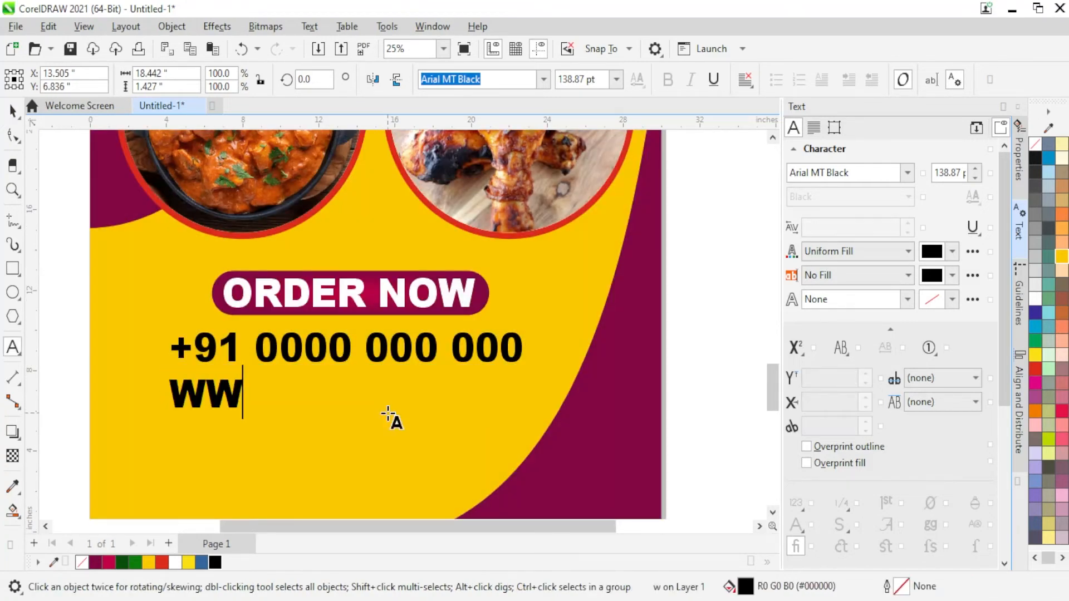
pyautogui.write('w')
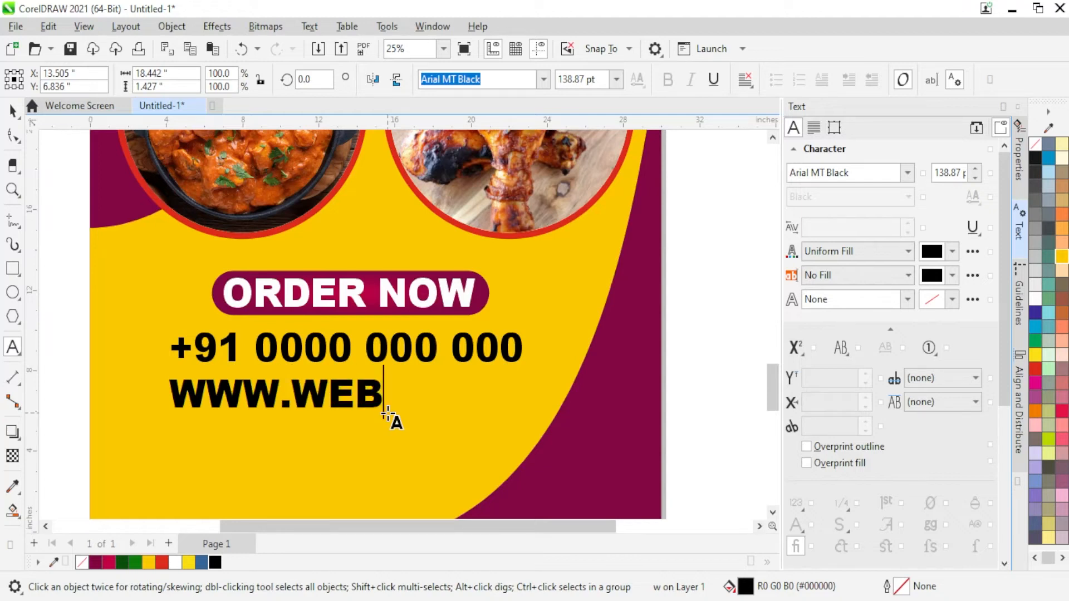
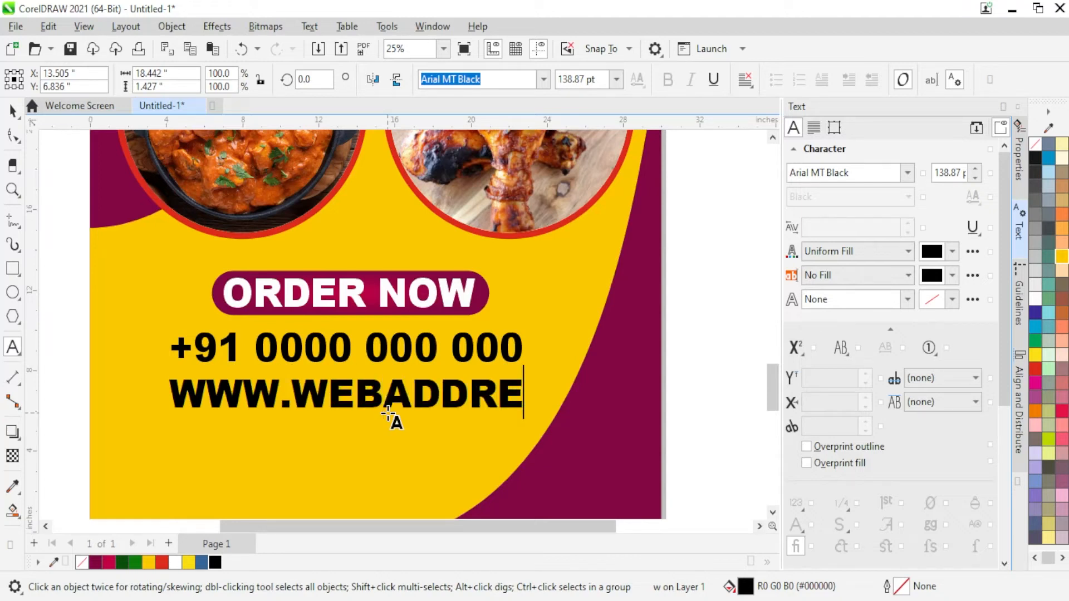
pyautogui.press('Escape')
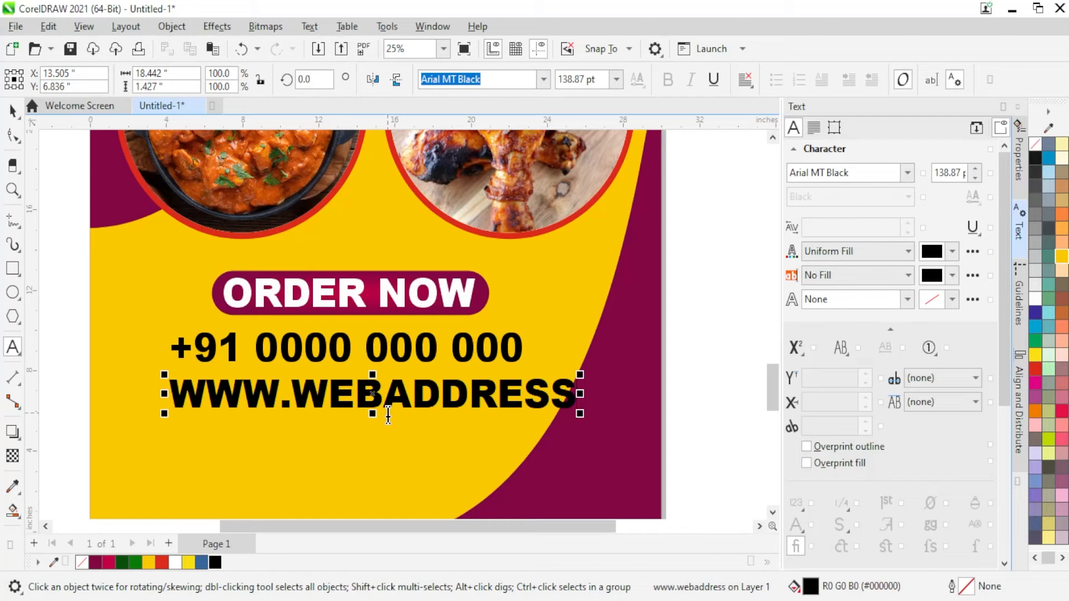
pyautogui.click(388, 415)
pyautogui.write('.COM')
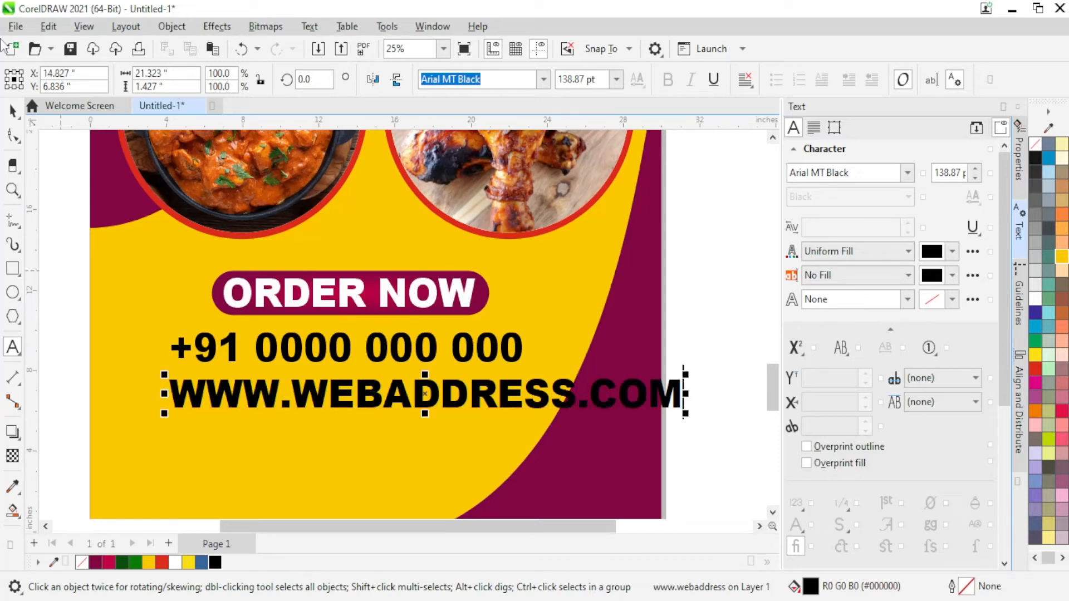
pyautogui.click(11, 113)
pyautogui.click(840, 348)
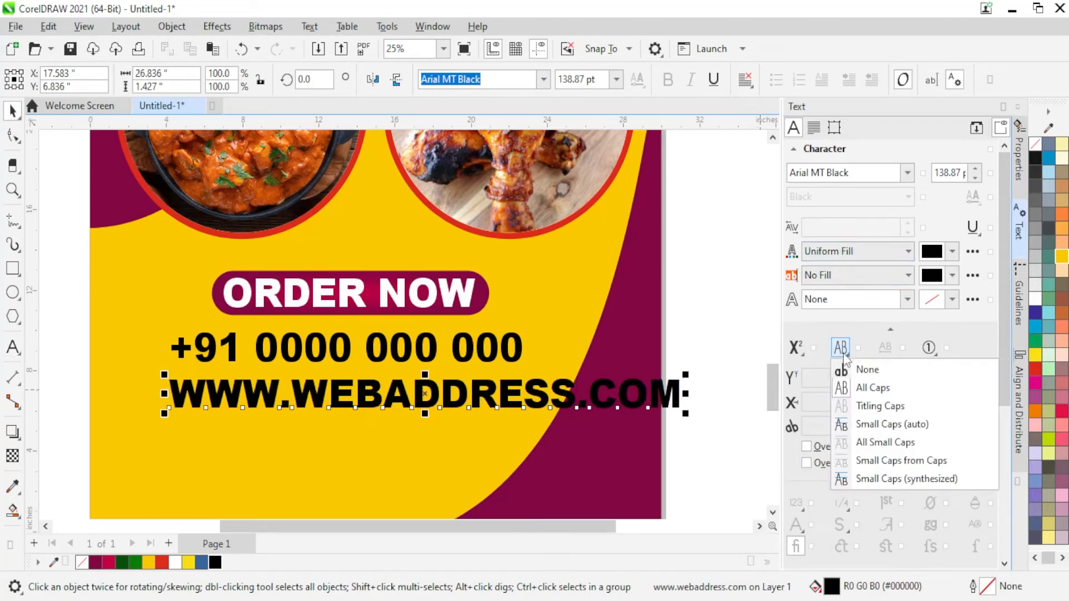
pyautogui.click(872, 371)
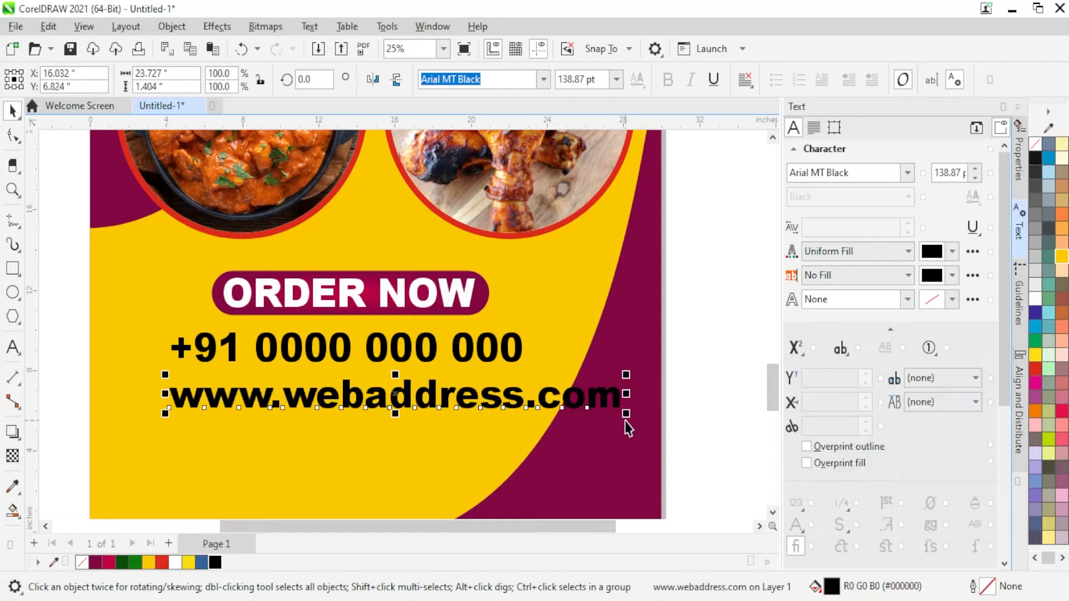
# Step: Scale the web address down to about 17.1 inches wide and center it horizontally with the phone number above
pyautogui.moveTo(593, 406); pyautogui.dragTo(592, 406)
pyautogui.keyDown('shift'); pyautogui.click(388, 346); pyautogui.keyUp('shift')
pyautogui.press('c')
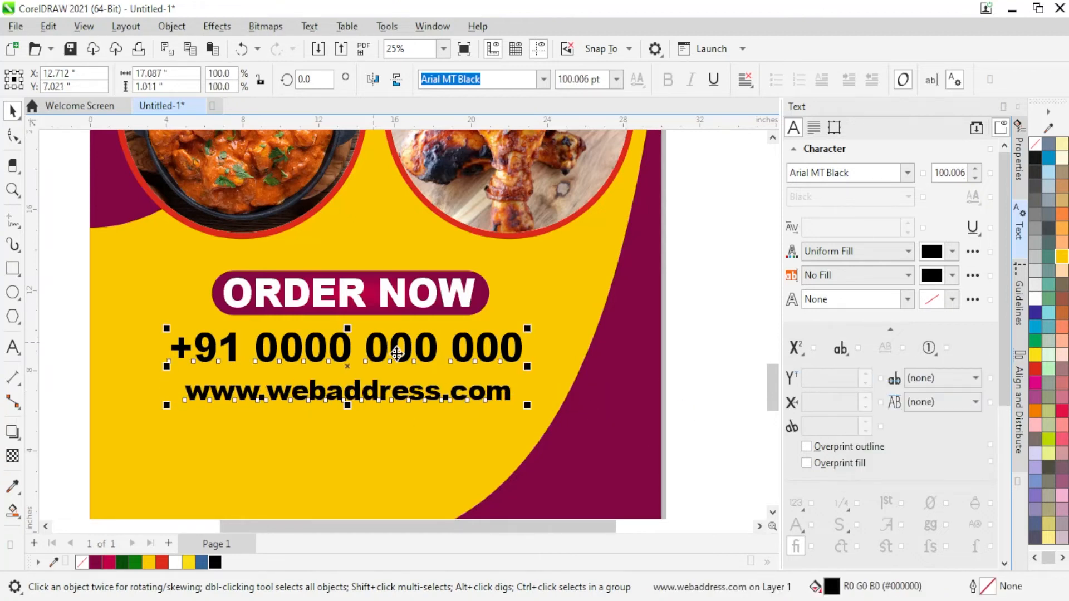
pyautogui.click(71, 282)
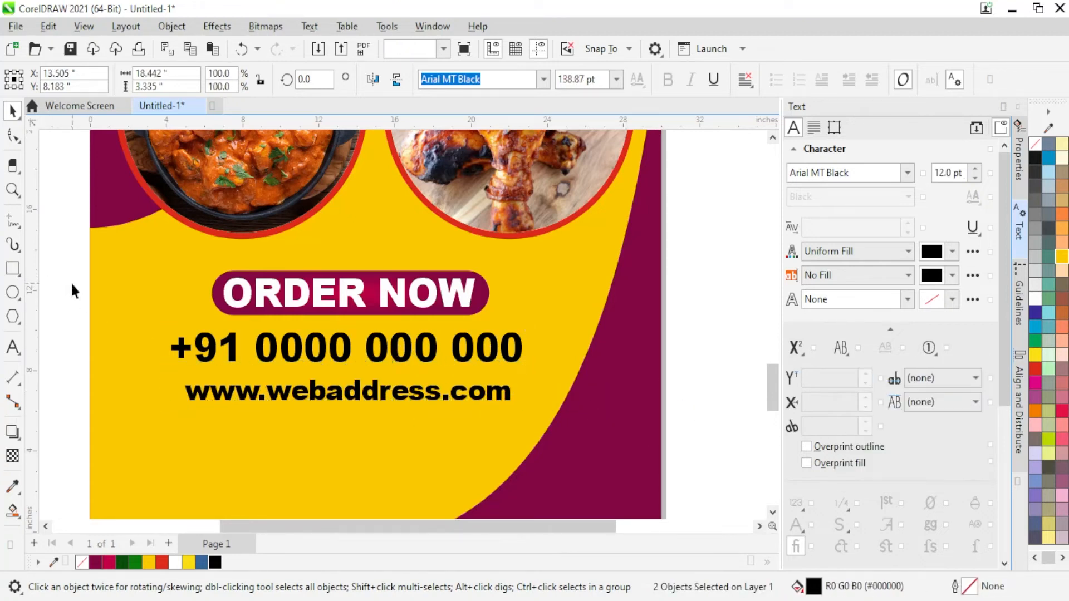
# Step: Move the "ORDER NOW" button, phone number and web address together straight down into the empty yellow area of the banner
pyautogui.scroll(-1, 253, 378)
pyautogui.moveTo(432, 411); pyautogui.dragTo(427, 406)
pyautogui.scroll(1, 353, 373)
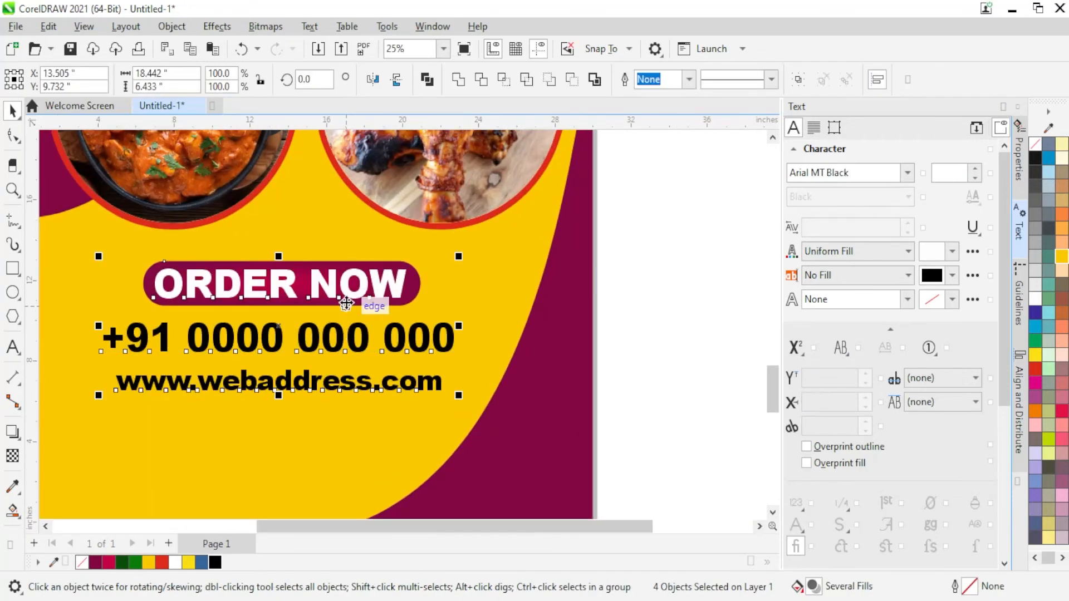
pyautogui.moveTo(346, 304); pyautogui.dragTo(349, 340)
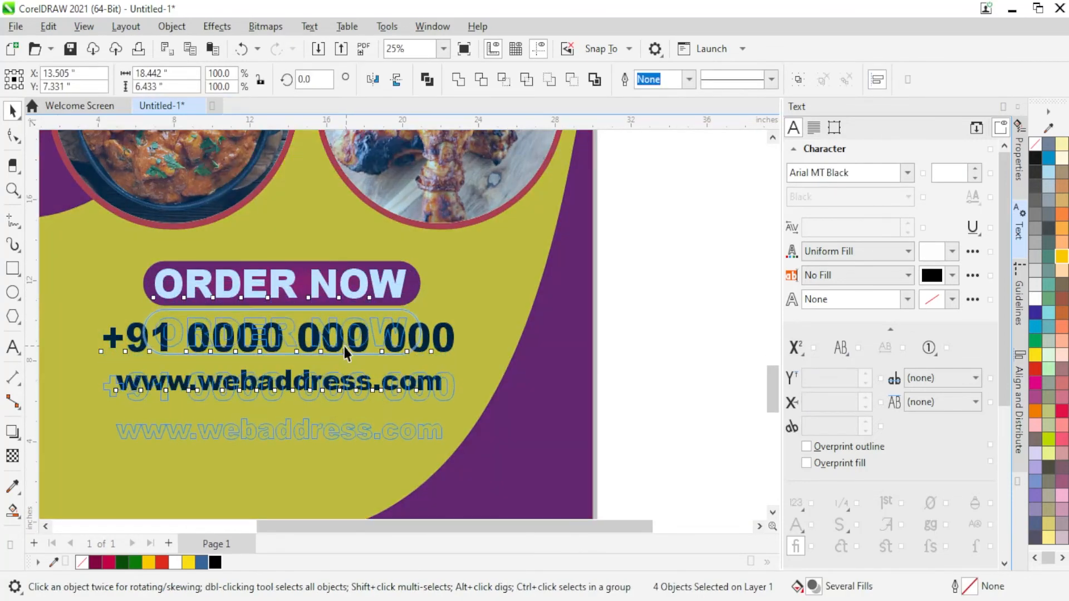
pyautogui.scroll(-2, 349, 339)
pyautogui.click(574, 330)
# Step: Preview the complete banner in full screen and return to the editing view
pyautogui.scroll(-3, 433, 253)
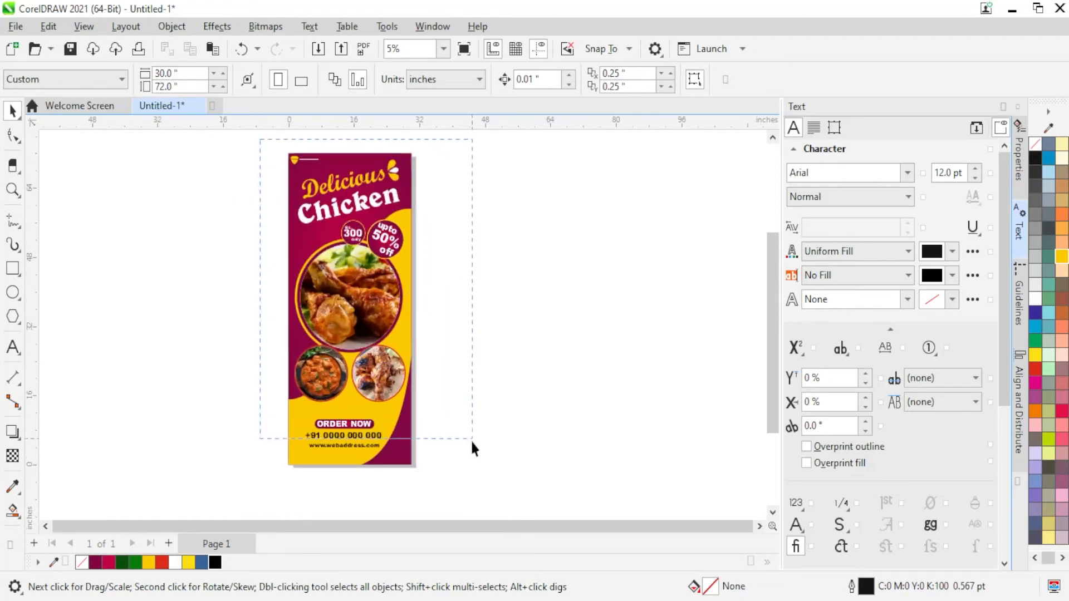
pyautogui.moveTo(472, 443); pyautogui.dragTo(482, 489)
pyautogui.press('F9')
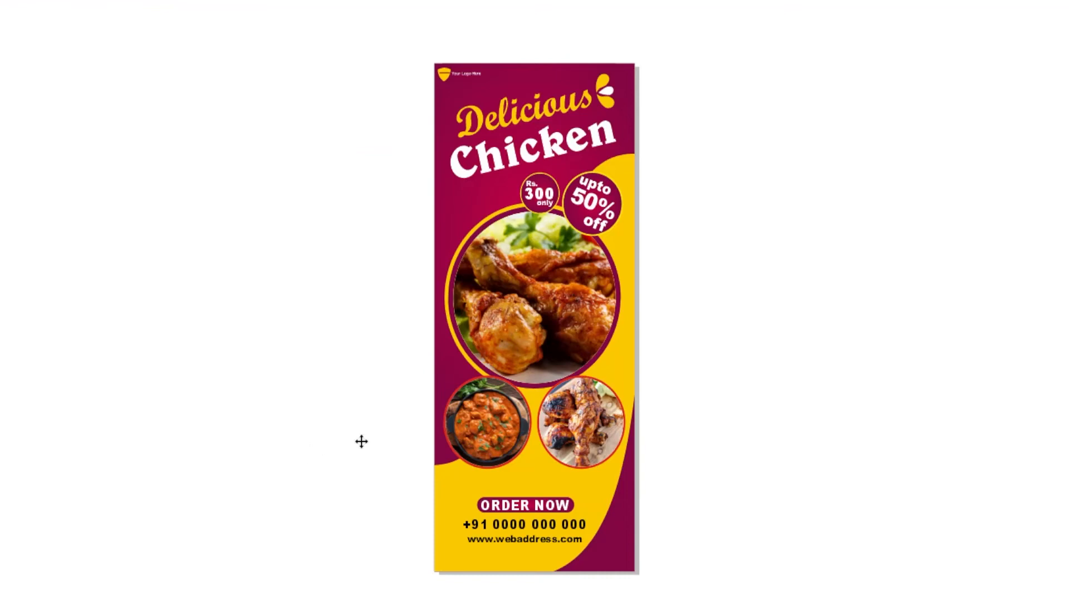
pyautogui.press('Escape')
pyautogui.click(569, 272)
# Step: Copy all objects of the finished banner onto a newly added second page
pyautogui.moveTo(308, 153); pyautogui.dragTo(541, 506)
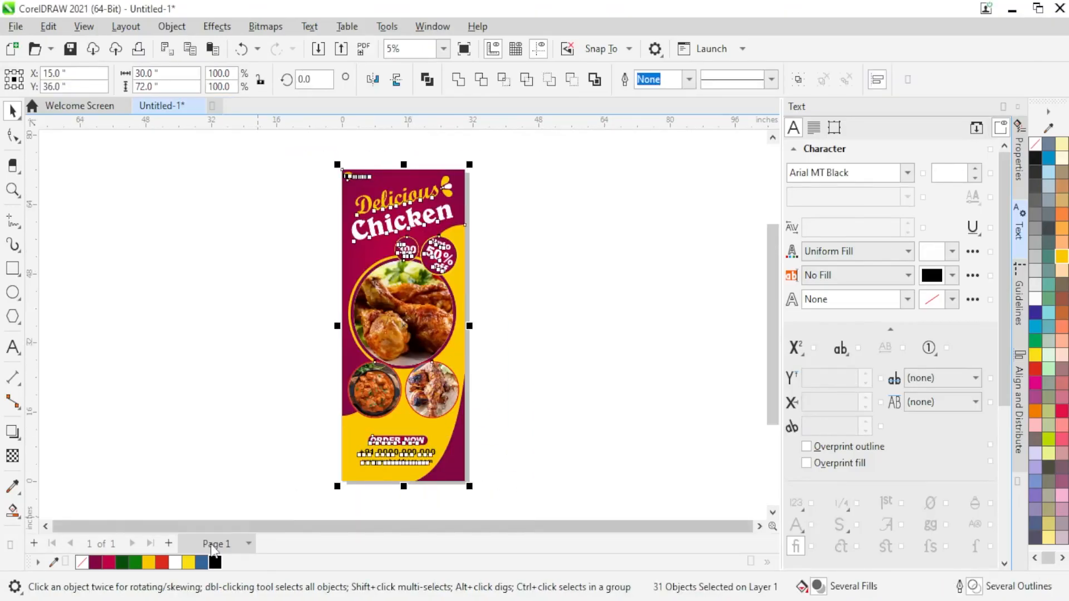
pyautogui.click(169, 544)
pyautogui.hotkey('ctrl', 'v')
pyautogui.click(520, 372)
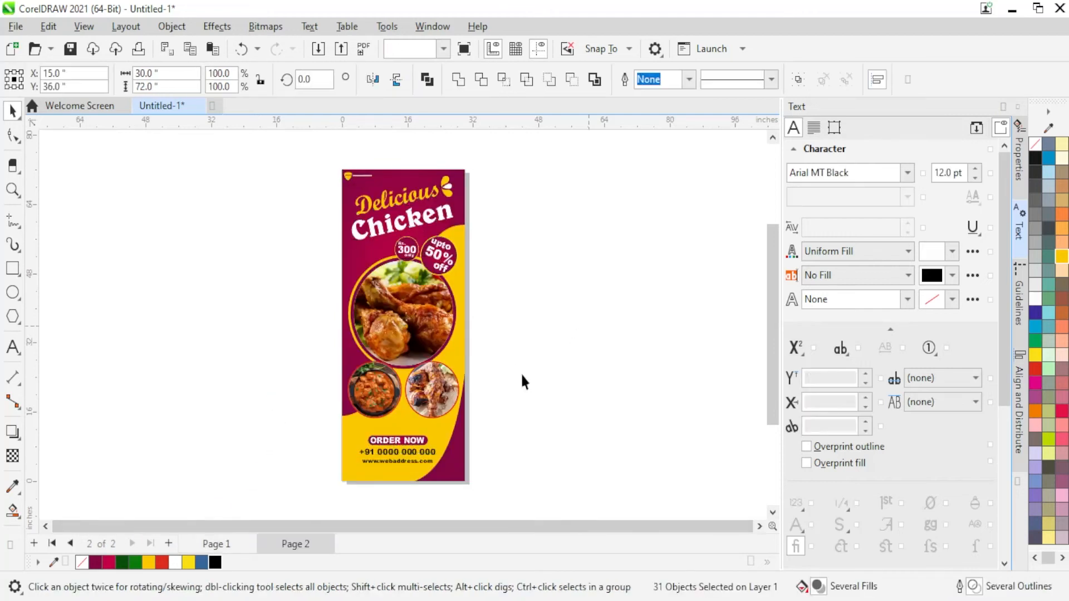
# Step: Fill the maroon background rectangle on page 2 with dark green #084F09
pyautogui.scroll(1, 466, 430)
pyautogui.scroll(1, 455, 460)
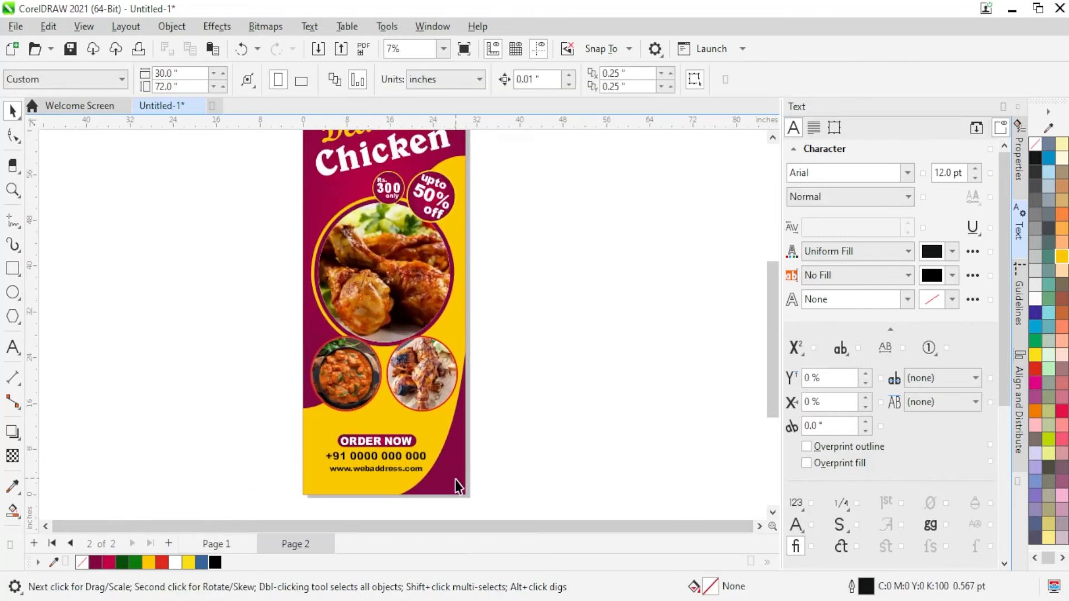
pyautogui.click(456, 483)
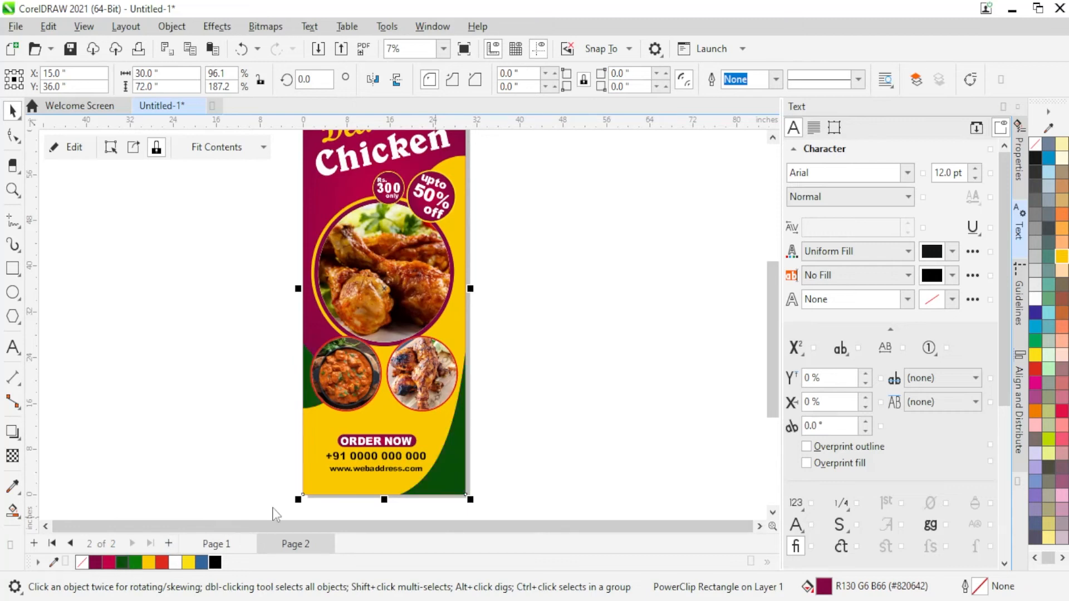
pyautogui.scroll(-1, 390, 473)
# Step: Recolor the large ellipse inside the background PowerClip with a fountain fill from dark green #084F09 at the edges to brighter green at the center
pyautogui.rightClick(426, 483)
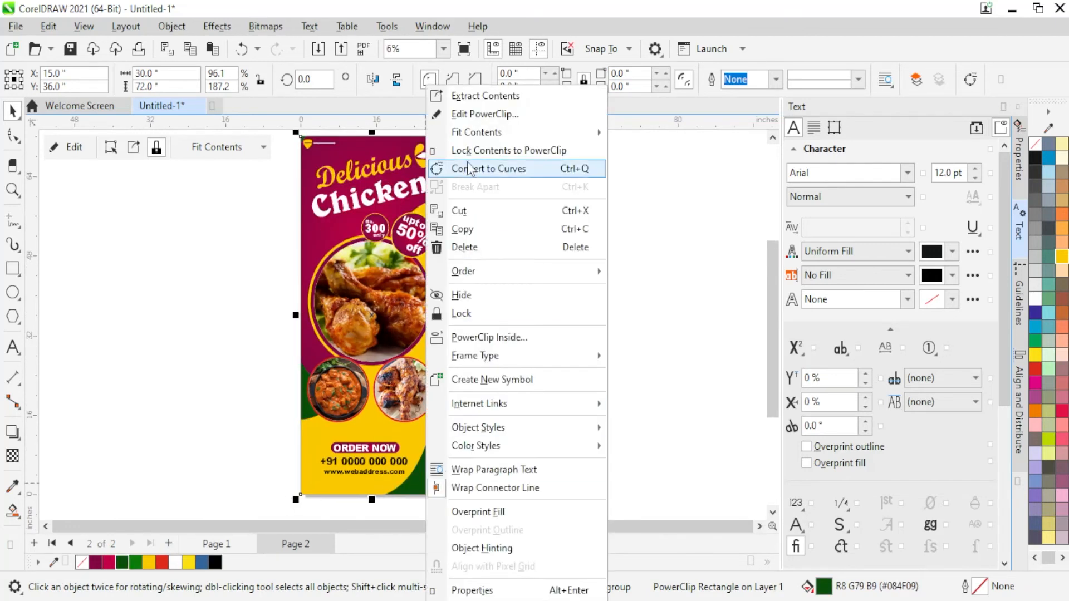
pyautogui.click(479, 114)
pyautogui.click(133, 562)
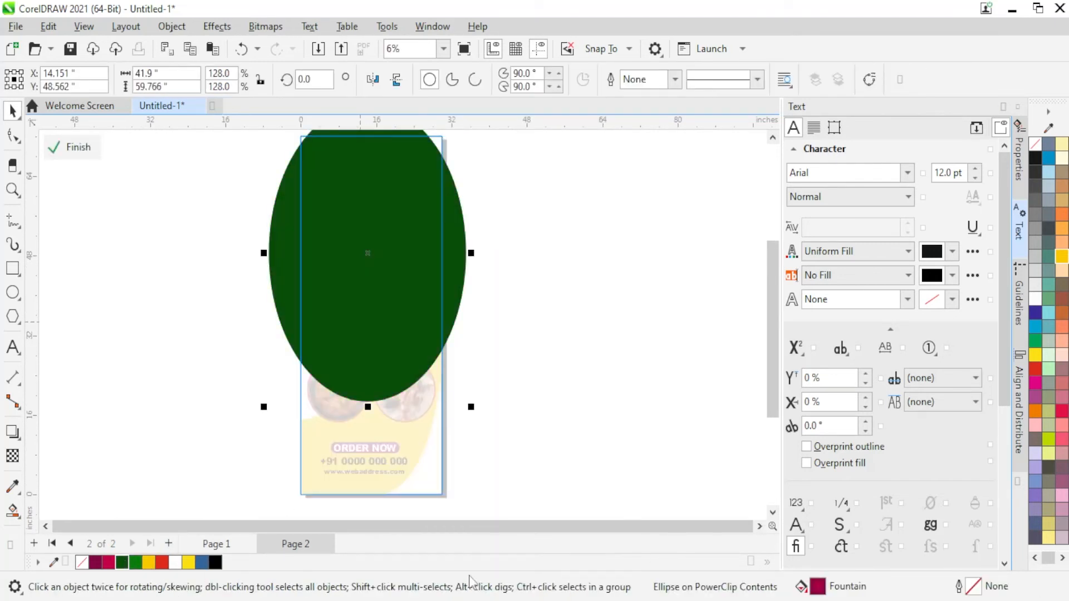
pyautogui.doubleClick(818, 587)
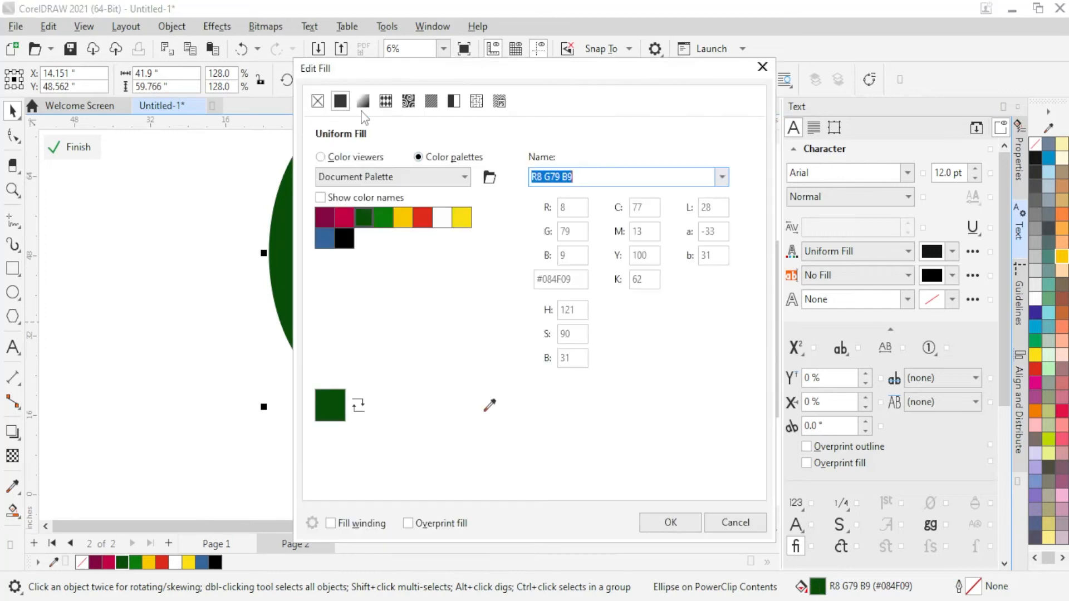
pyautogui.click(363, 101)
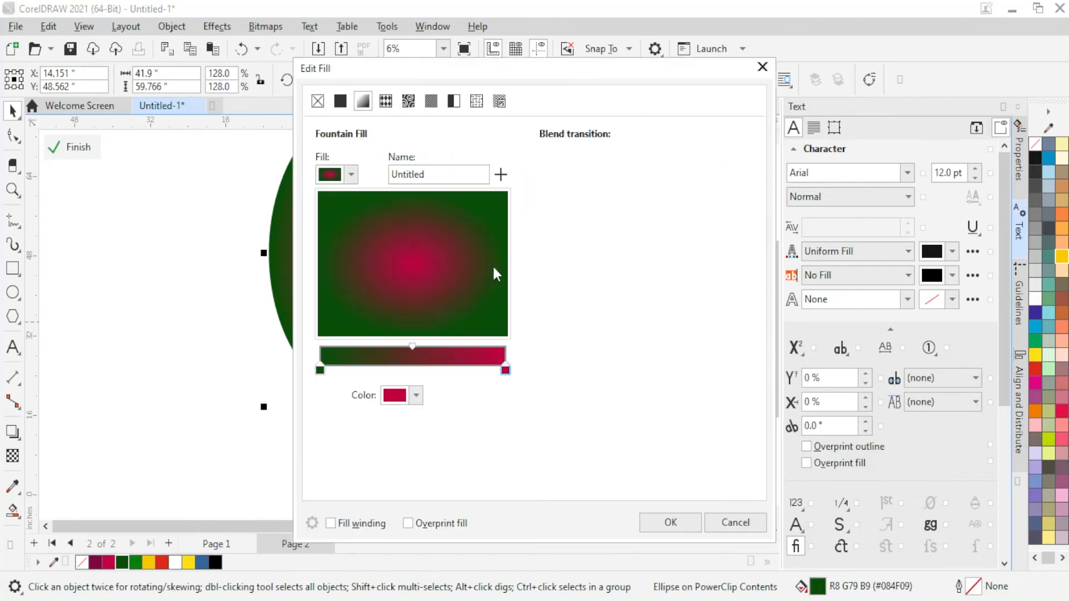
pyautogui.click(416, 396)
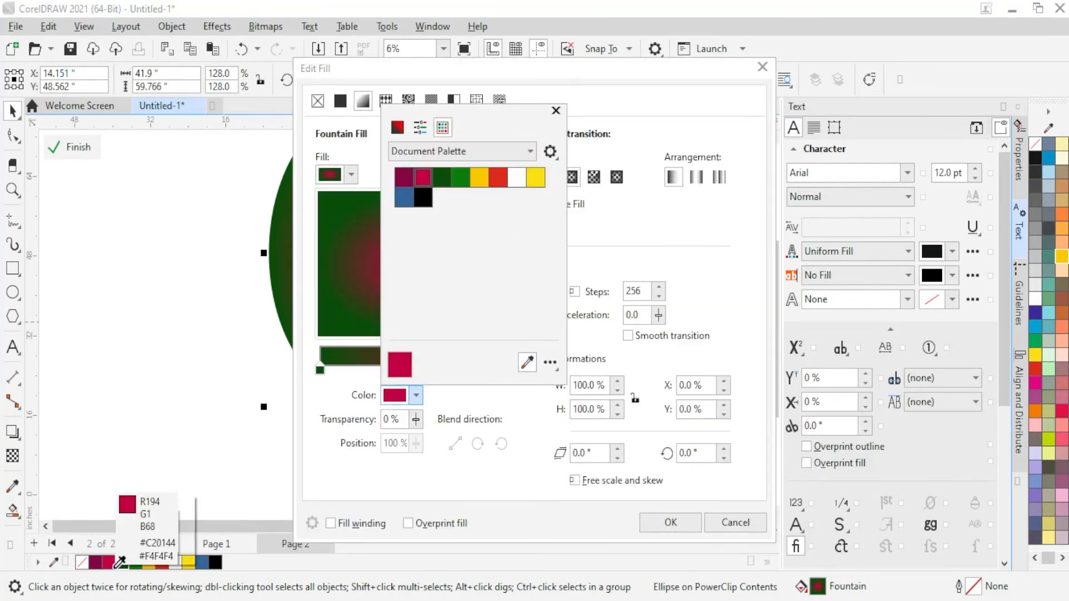
pyautogui.click(137, 563)
pyautogui.click(661, 517)
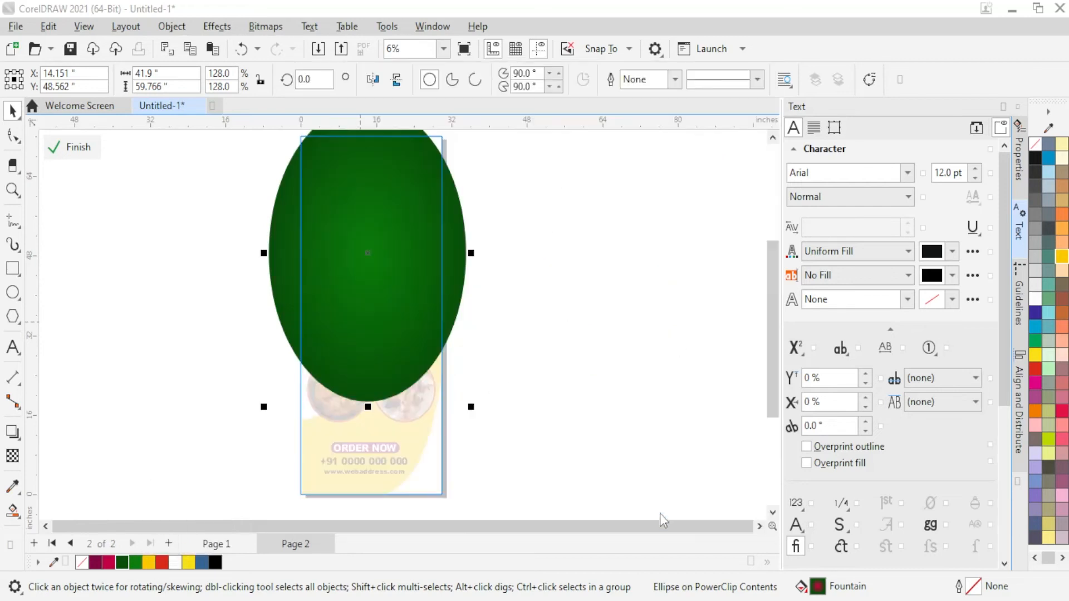
pyautogui.rightClick(371, 252)
pyautogui.click(449, 150)
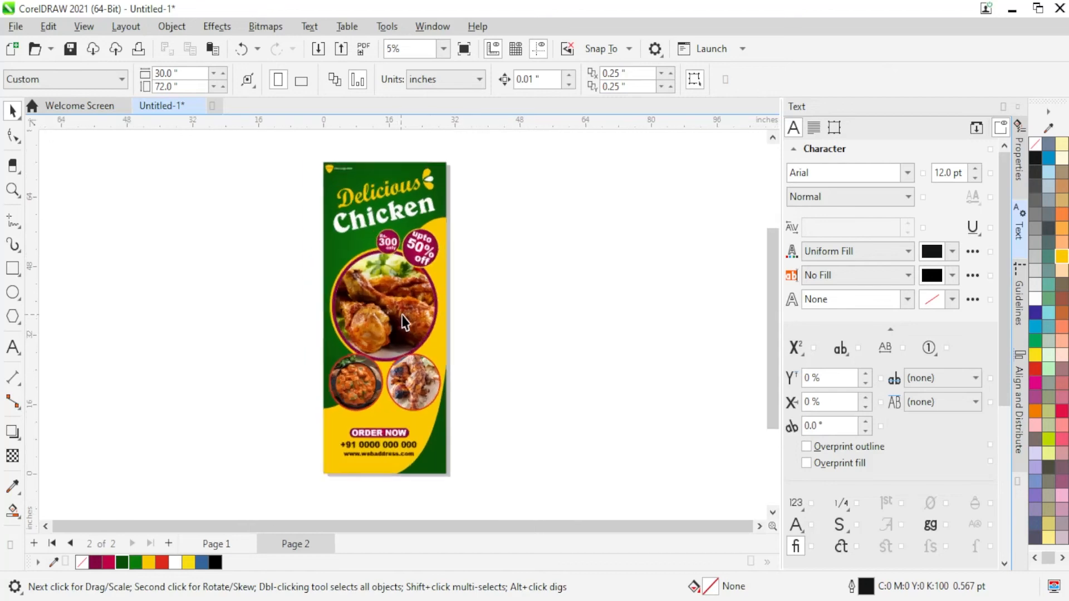
# Step: Fill the maroon ring around the large chicken photo on page 2 with dark green #084F09
pyautogui.scroll(1, 460, 317)
pyautogui.click(453, 303)
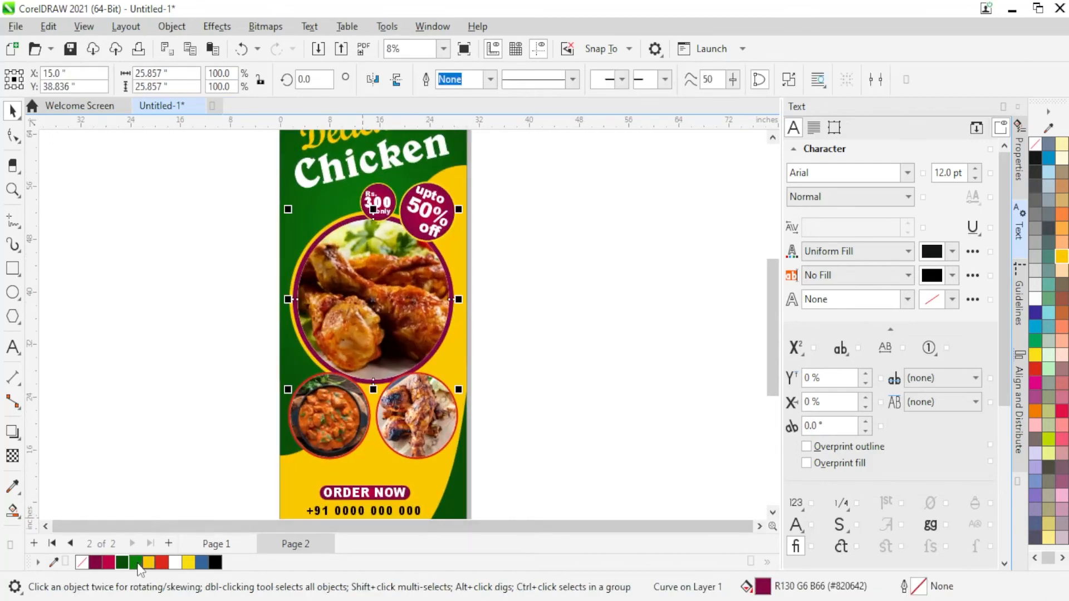
pyautogui.click(120, 565)
pyautogui.click(488, 279)
# Step: Recolor the "upto 50% off" badge's fountain fill from dark green at the edges to brighter green at the center
pyautogui.scroll(2, 459, 213)
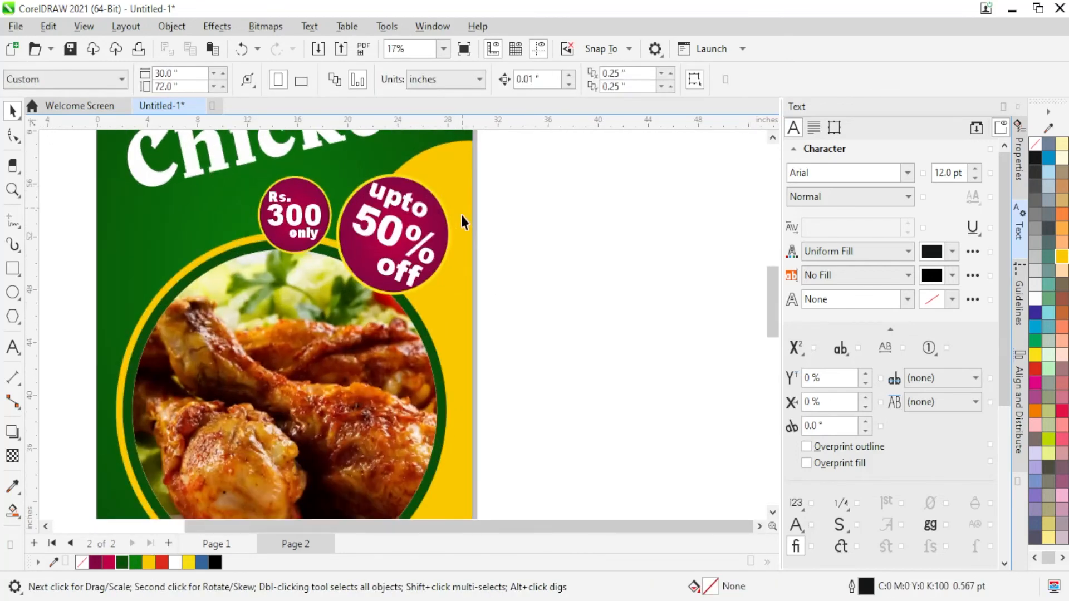
pyautogui.click(443, 225)
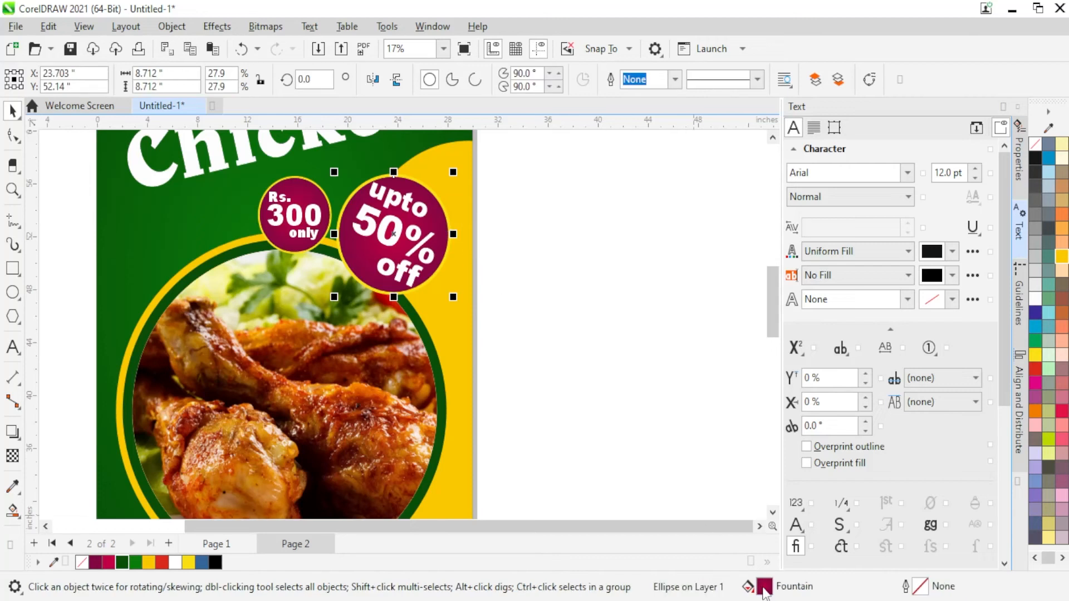
pyautogui.doubleClick(764, 588)
pyautogui.click(319, 370)
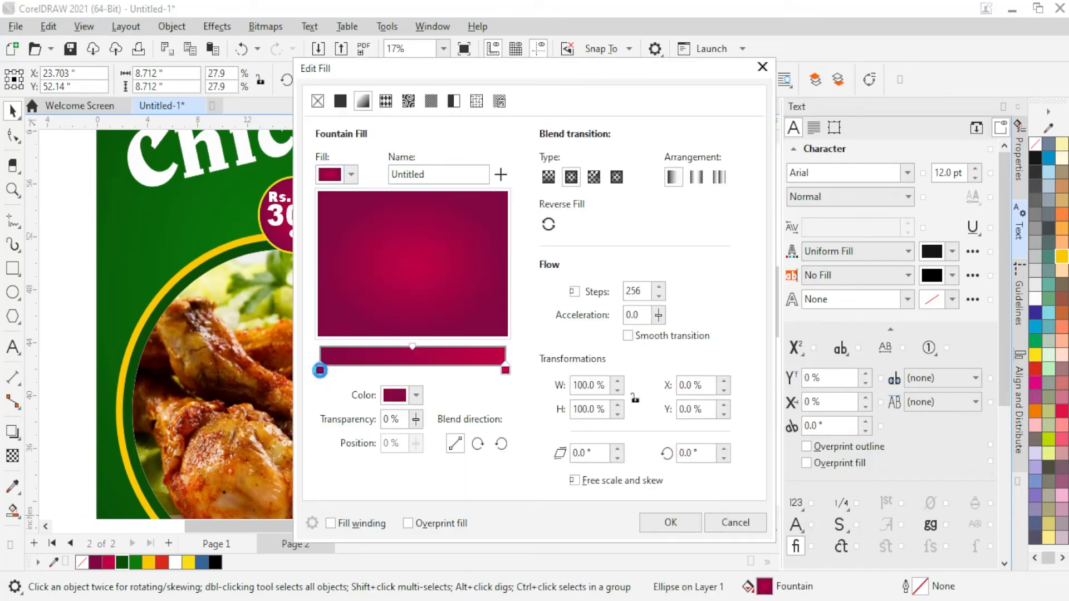
pyautogui.click(416, 395)
pyautogui.click(120, 487)
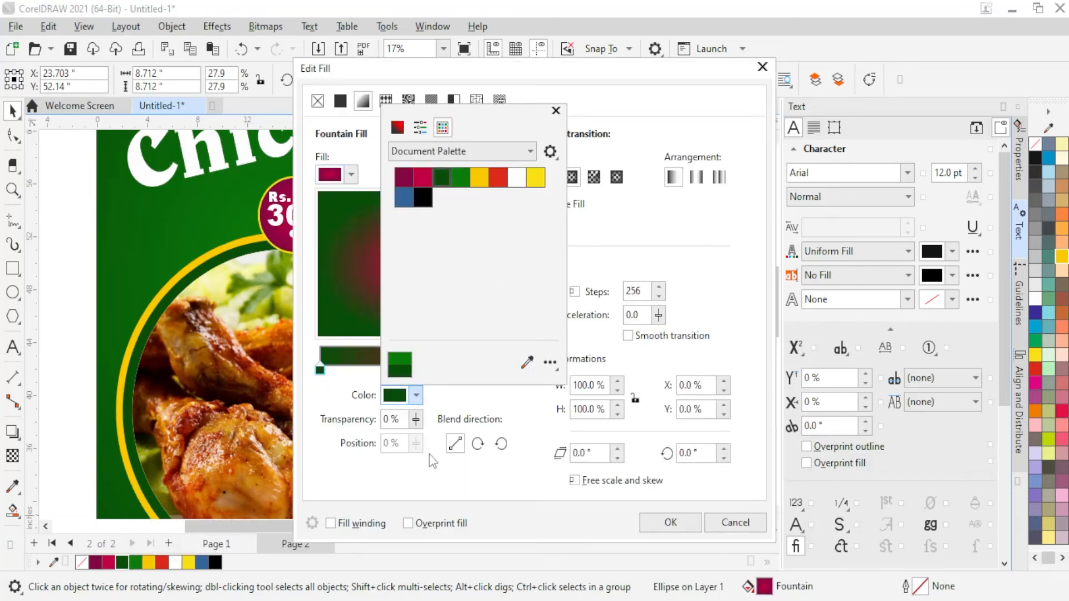
pyautogui.click(416, 396)
pyautogui.click(527, 363)
pyautogui.click(128, 483)
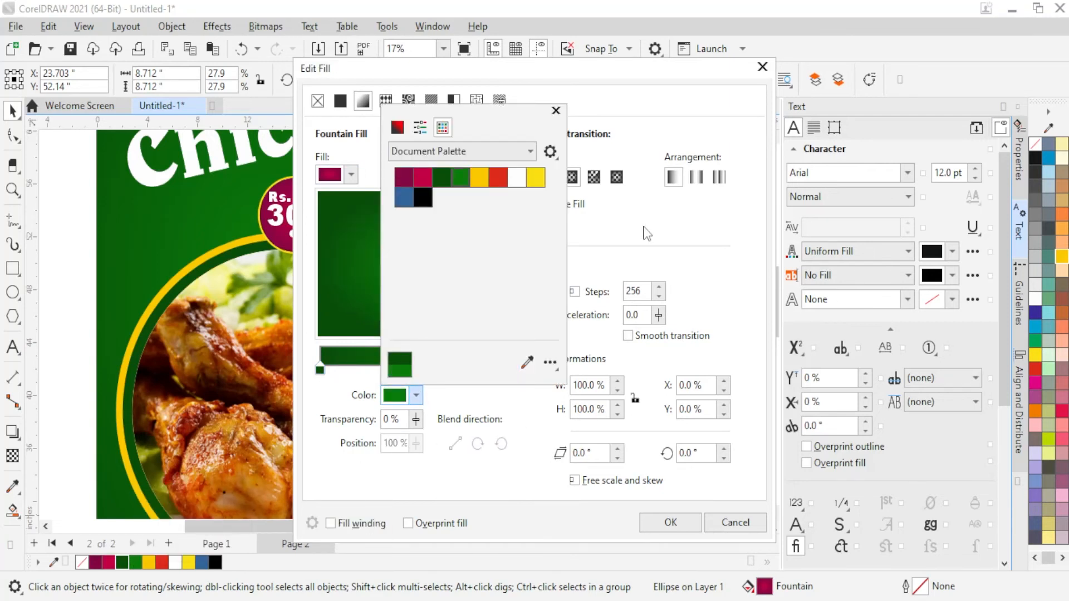
pyautogui.click(665, 526)
# Step: Copy the fill of the green "upto 50% off" badge onto the "Rs. 300 only" badge
pyautogui.scroll(1, 267, 168)
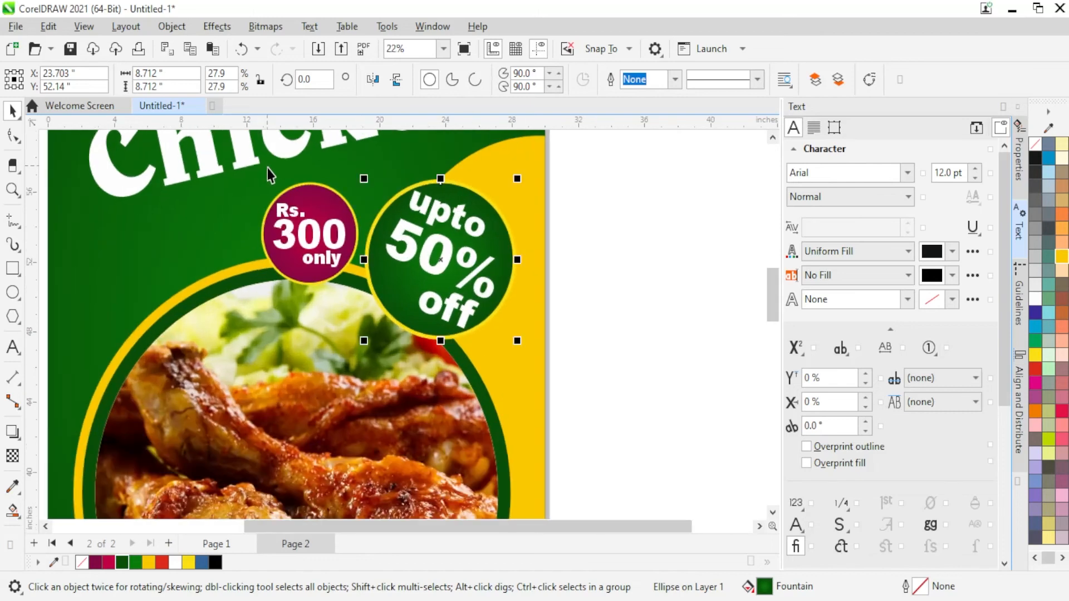
pyautogui.click(306, 196)
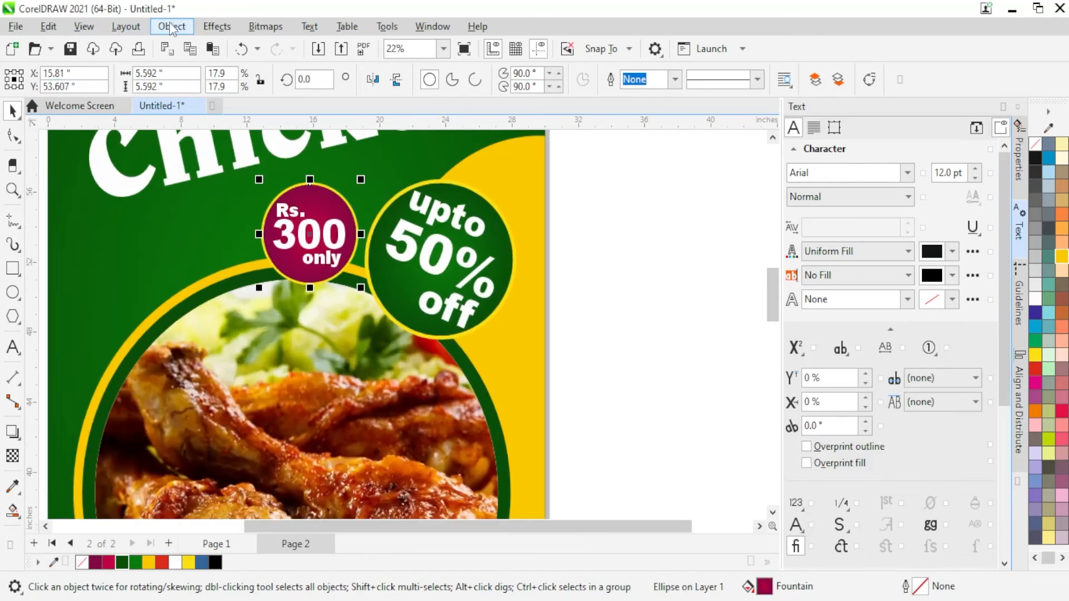
pyautogui.click(48, 26)
pyautogui.click(103, 144)
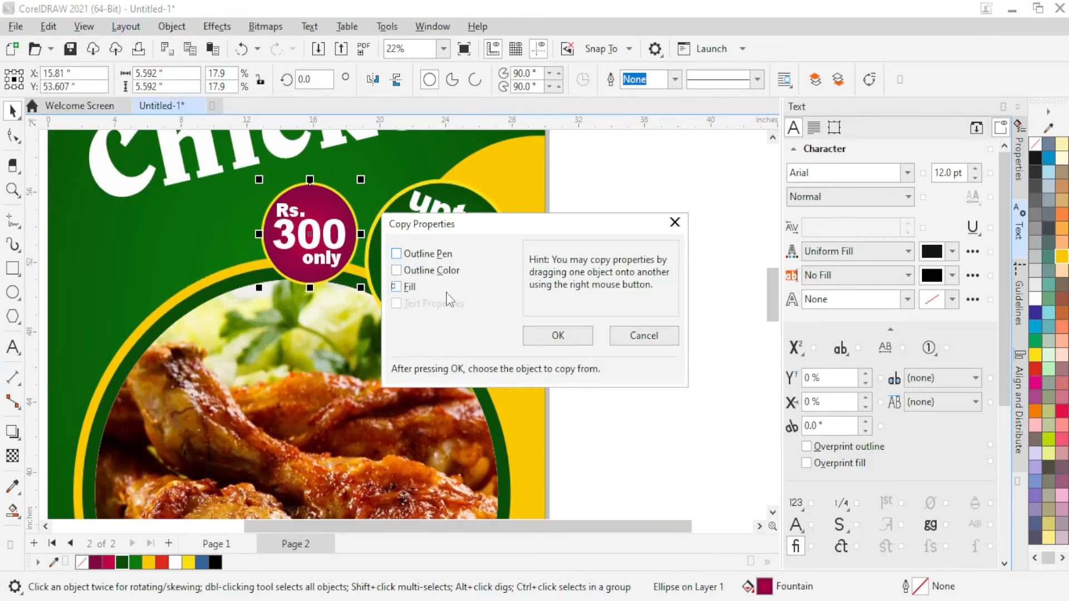
pyautogui.click(557, 335)
pyautogui.click(381, 300)
pyautogui.click(617, 327)
# Step: Recolor the red rings around the two small dish photos with the brighter green from the document palette
pyautogui.scroll(-4, 491, 240)
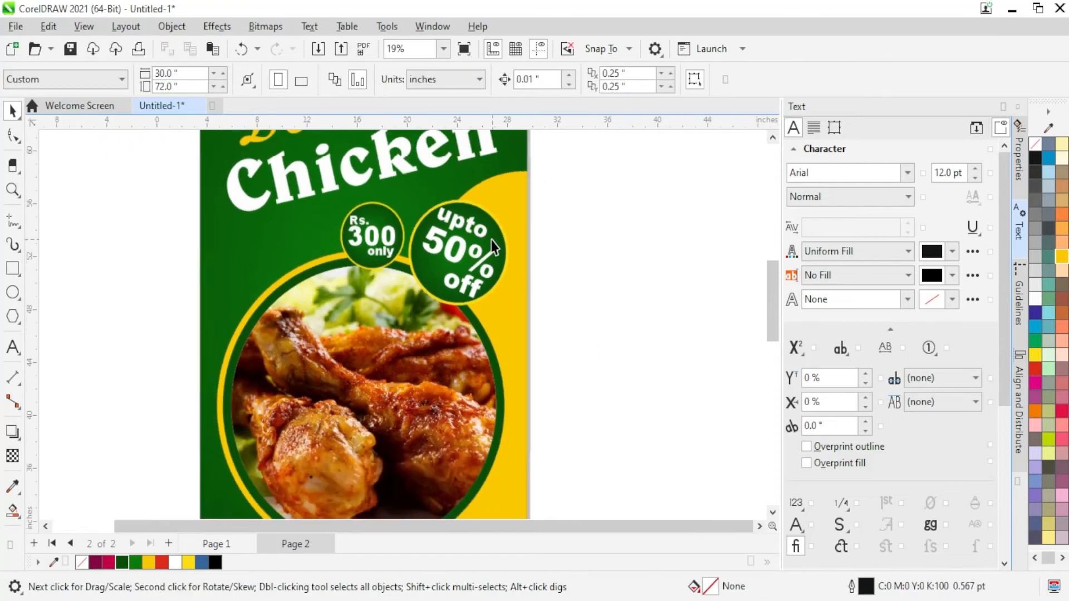
pyautogui.scroll(2, 424, 490)
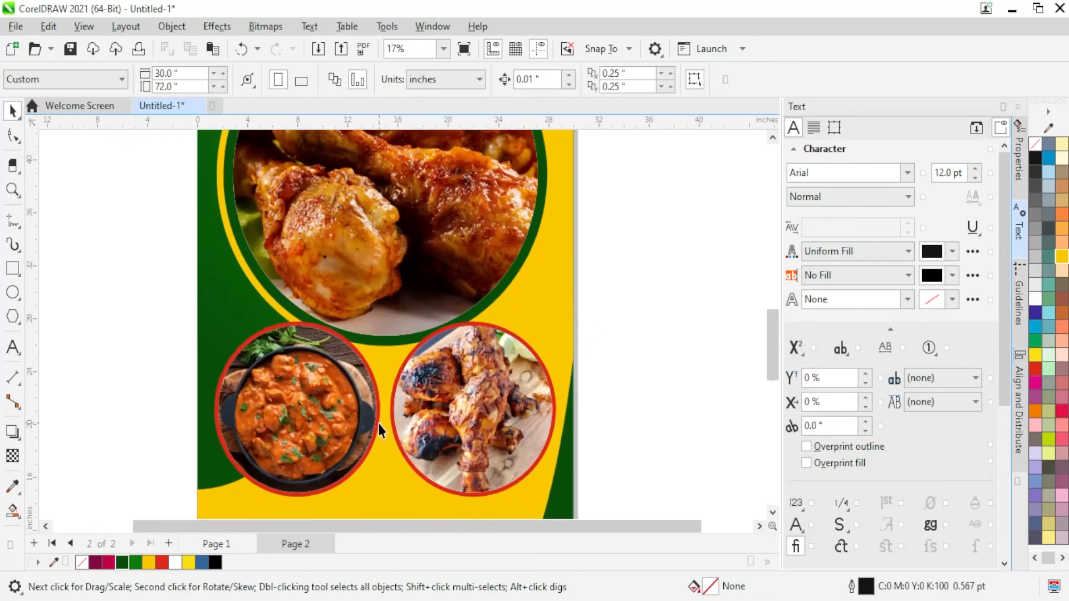
pyautogui.click(378, 429)
pyautogui.rightClick(120, 563)
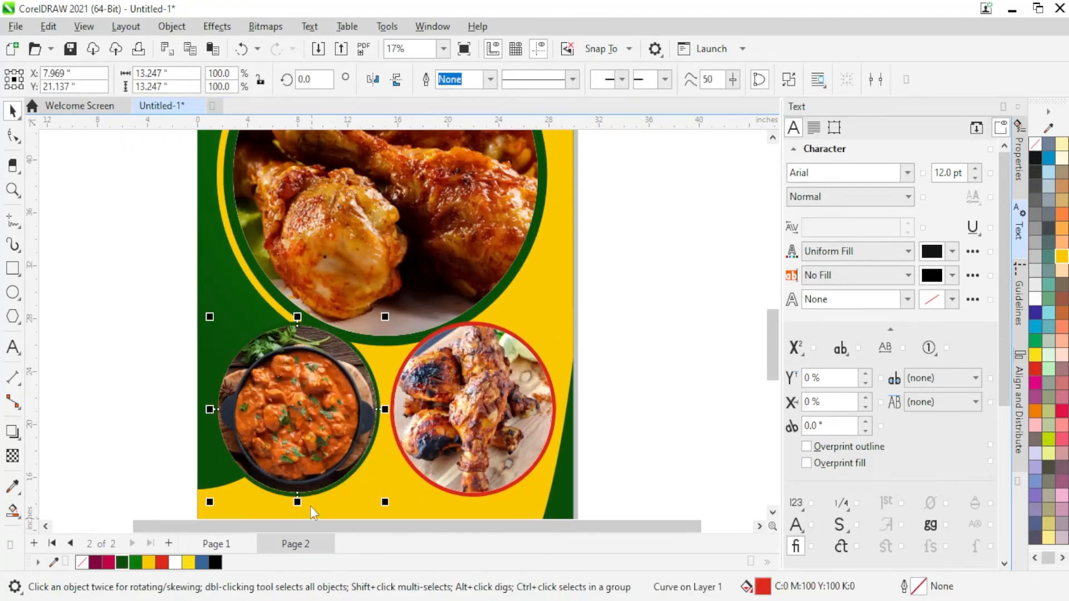
pyautogui.rightClick(136, 563)
pyautogui.click(411, 462)
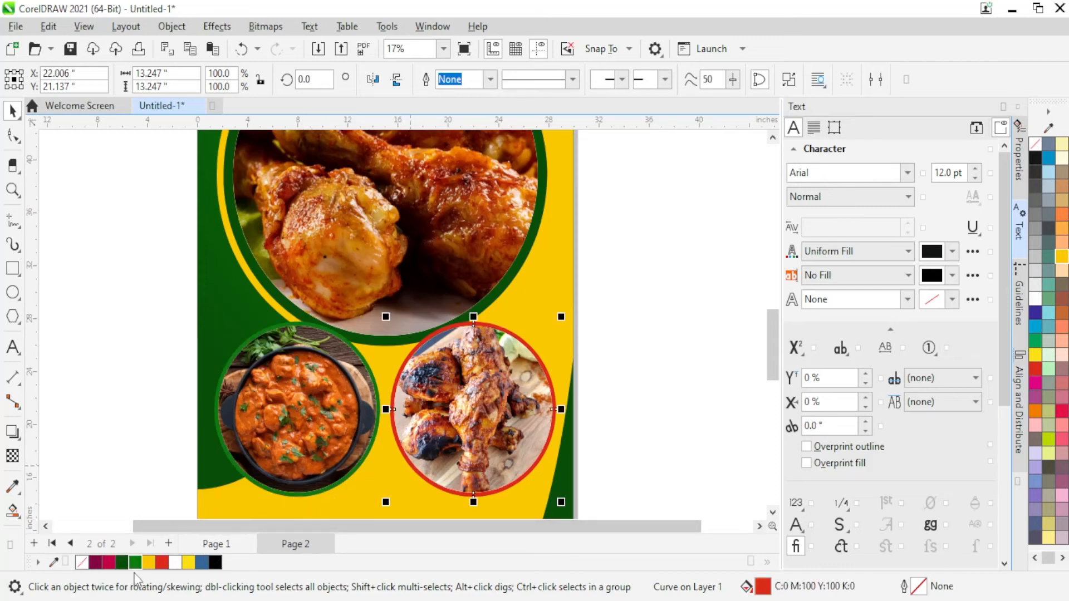
pyautogui.click(586, 413)
pyautogui.click(553, 396)
pyautogui.rightClick(553, 396)
pyautogui.click(136, 568)
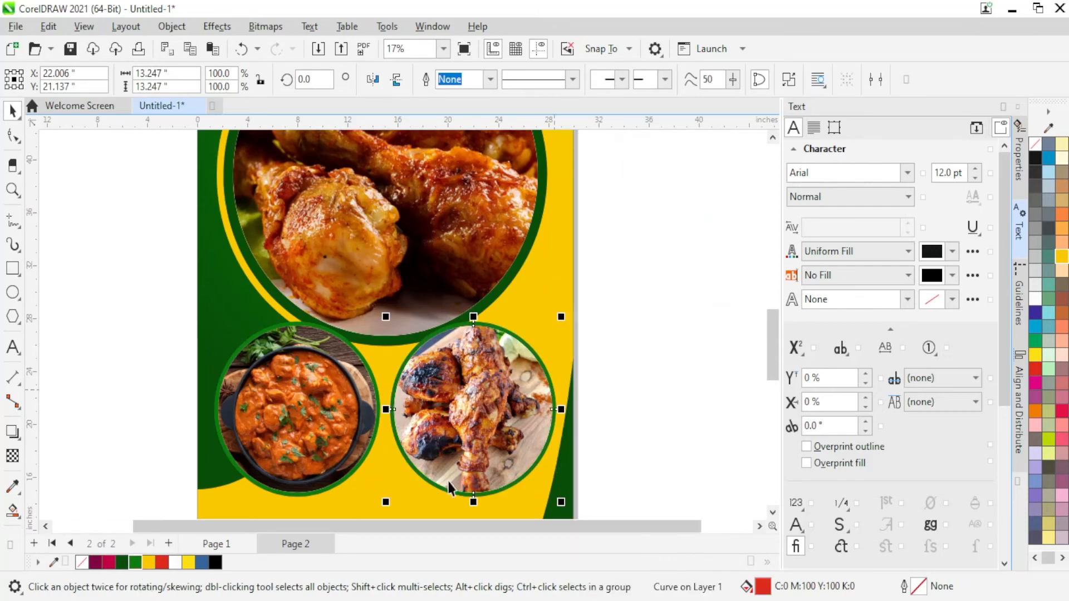
pyautogui.press('Escape')
# Step: Recolor the ORDER NOW rounded rectangle's fountain fill from dark green at the edges to brighter green at the center
pyautogui.scroll(-2, 423, 312)
pyautogui.scroll(2, 428, 472)
pyautogui.scroll(1, 427, 472)
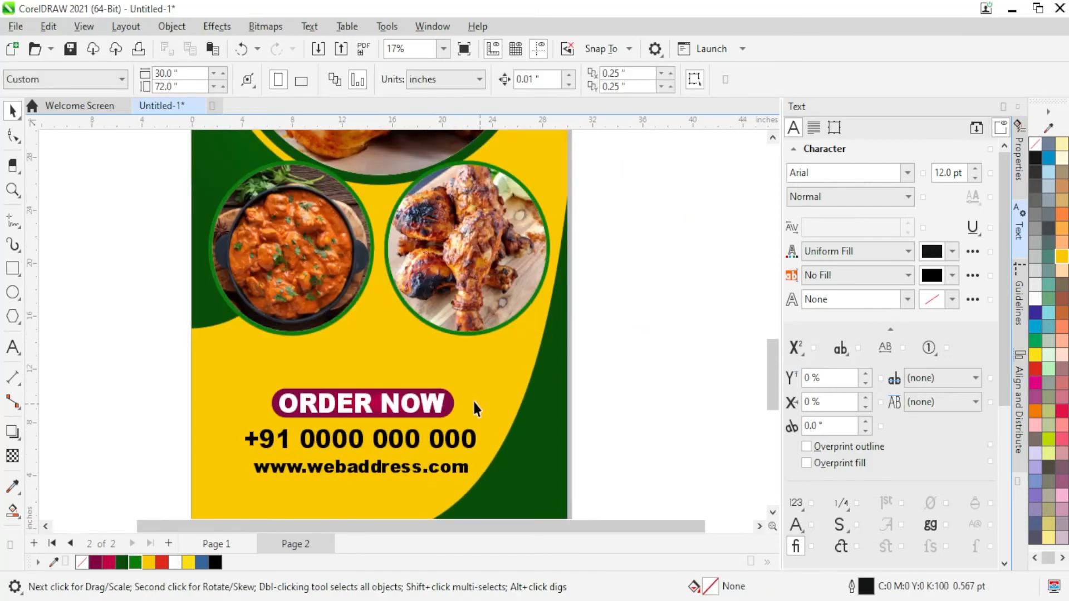
pyautogui.click(448, 400)
pyautogui.doubleClick(783, 588)
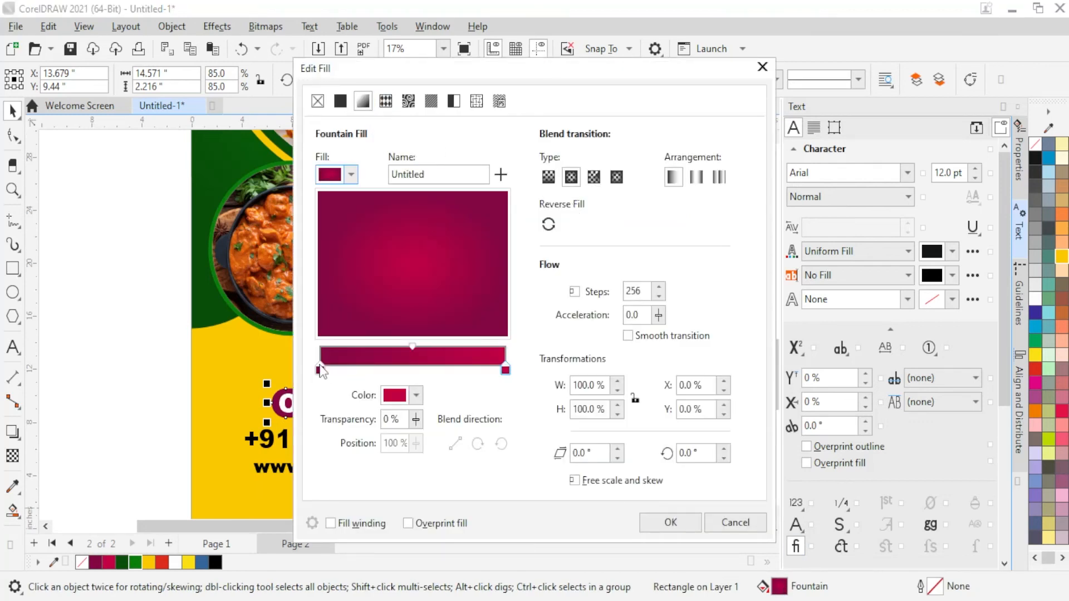
pyautogui.click(416, 395)
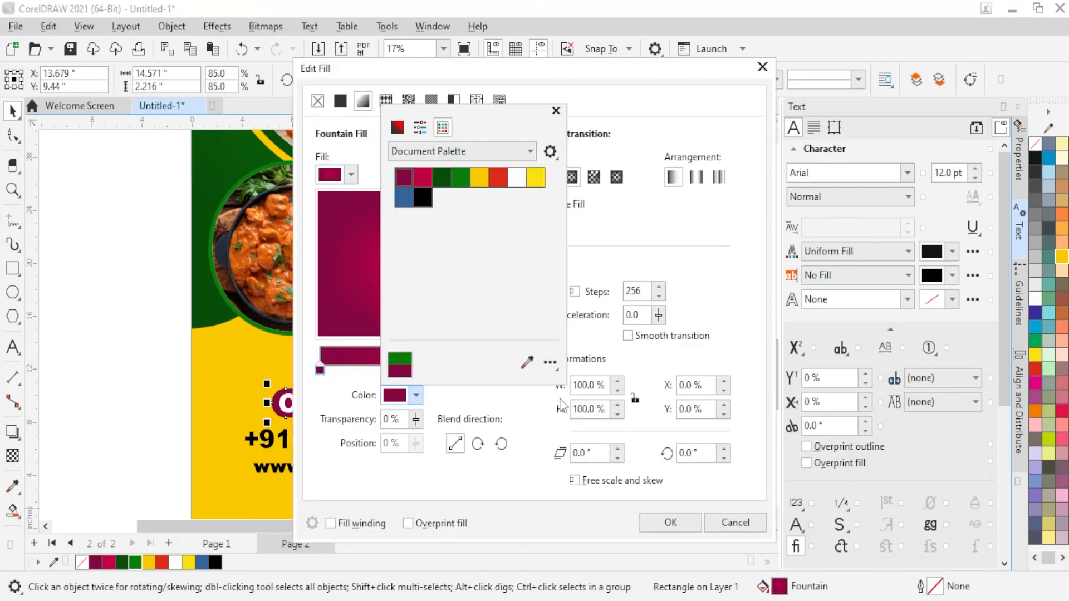
pyautogui.click(526, 362)
pyautogui.click(121, 564)
pyautogui.click(622, 302)
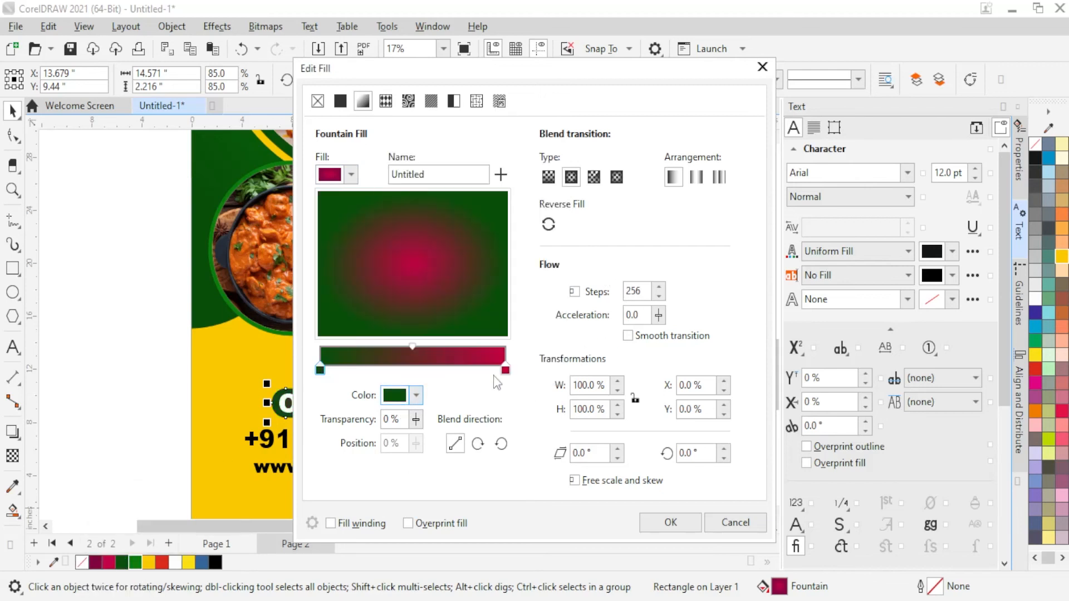
pyautogui.click(416, 395)
pyautogui.click(526, 363)
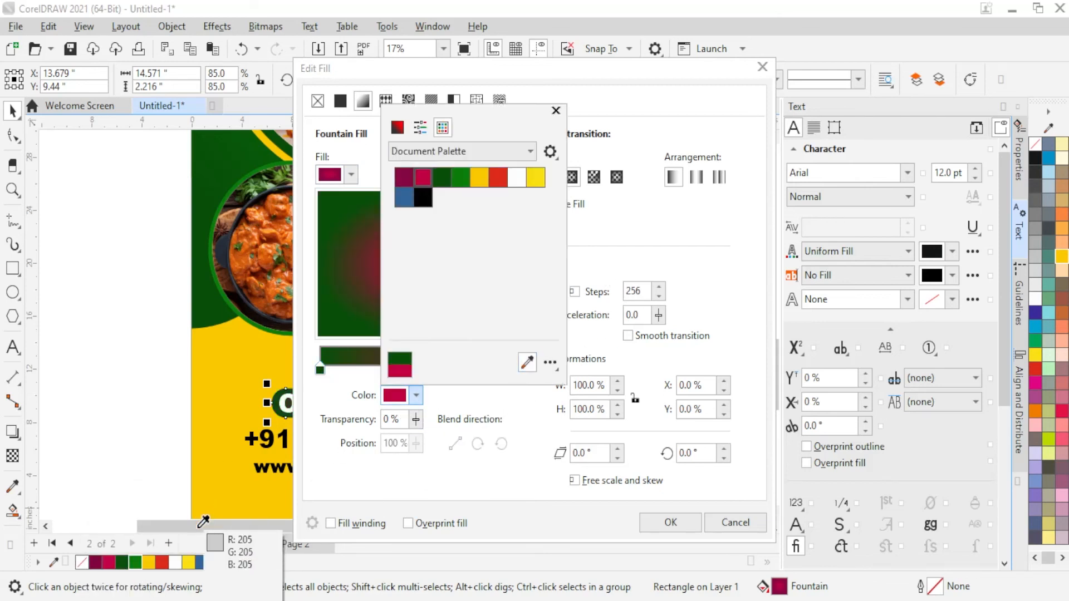
pyautogui.click(135, 564)
pyautogui.click(637, 265)
pyautogui.click(671, 522)
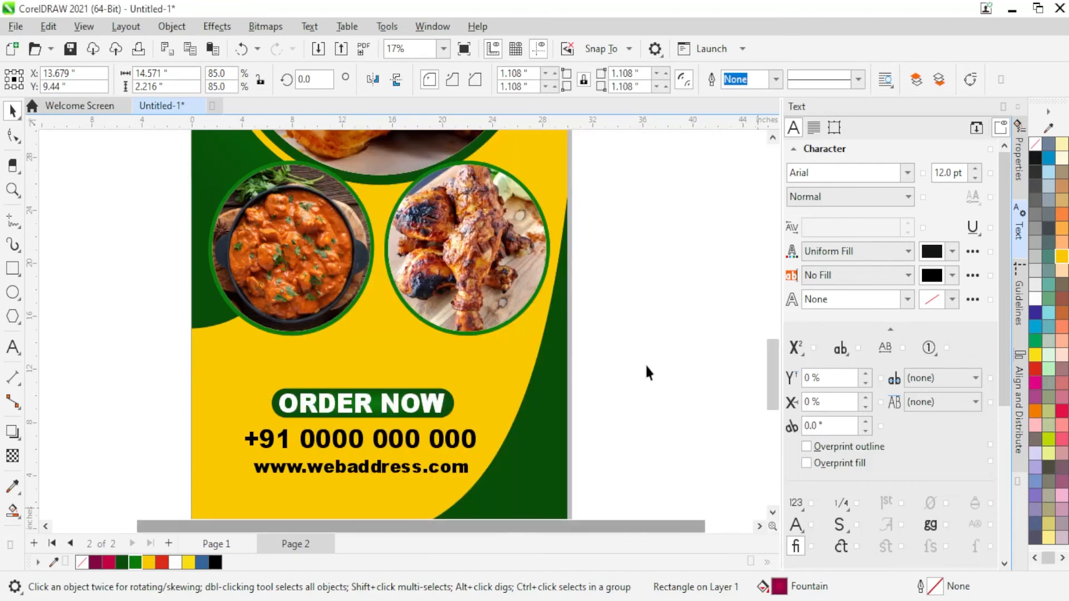
pyautogui.click(620, 355)
# Step: Fill the phone number and web address texts with dark green #084F09
pyautogui.scroll(-2, 557, 389)
pyautogui.scroll(1, 530, 399)
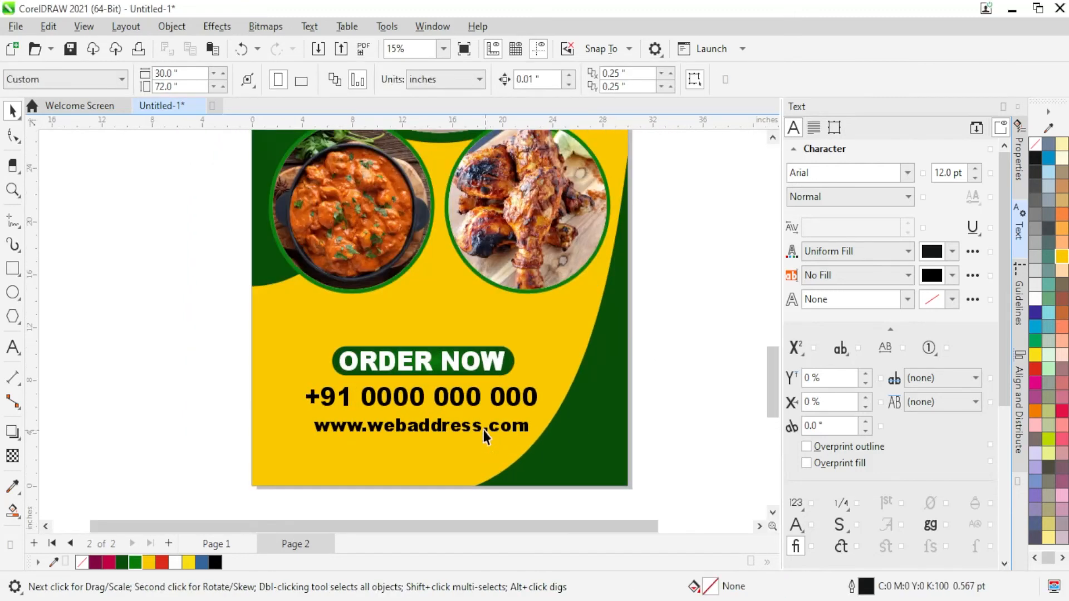
pyautogui.click(453, 405)
pyautogui.click(121, 563)
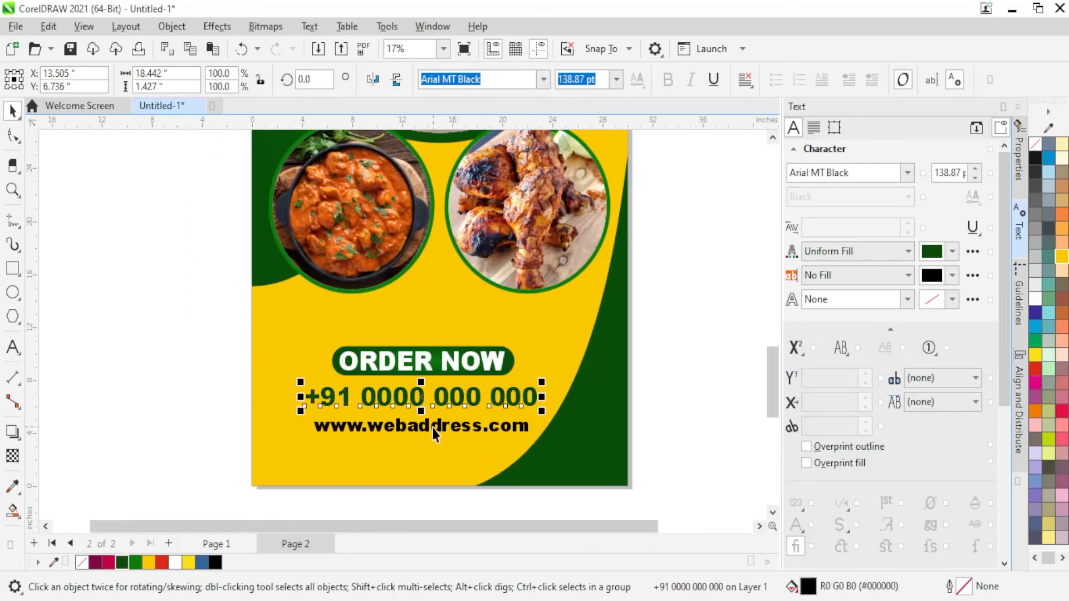
pyautogui.click(432, 428)
pyautogui.click(121, 563)
pyautogui.click(224, 497)
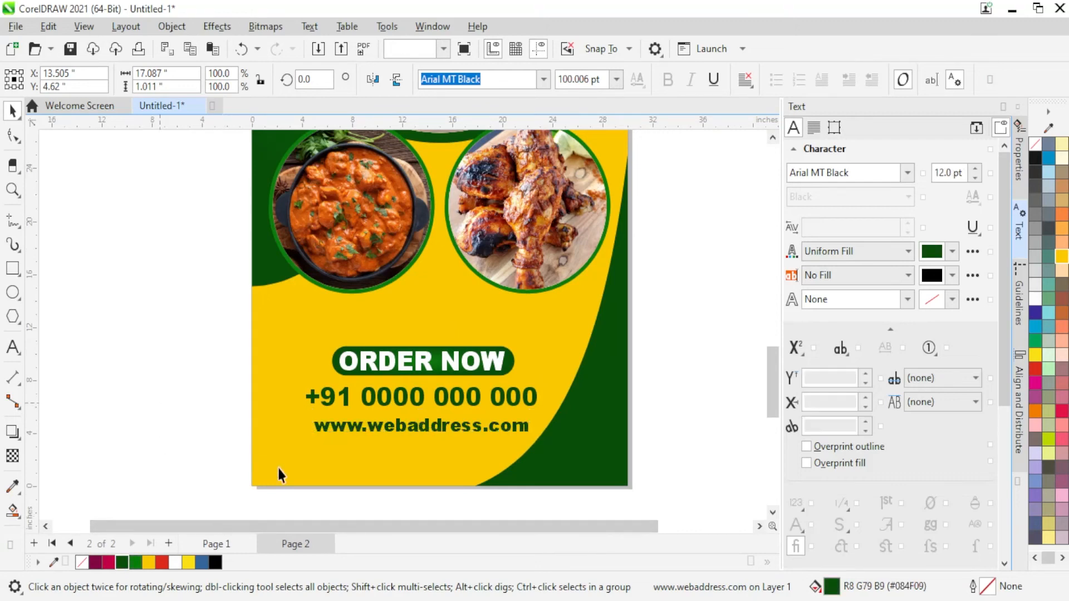
# Step: Preview the green banner full screen, and copy all its objects onto a newly added third page
pyautogui.scroll(-3, 365, 449)
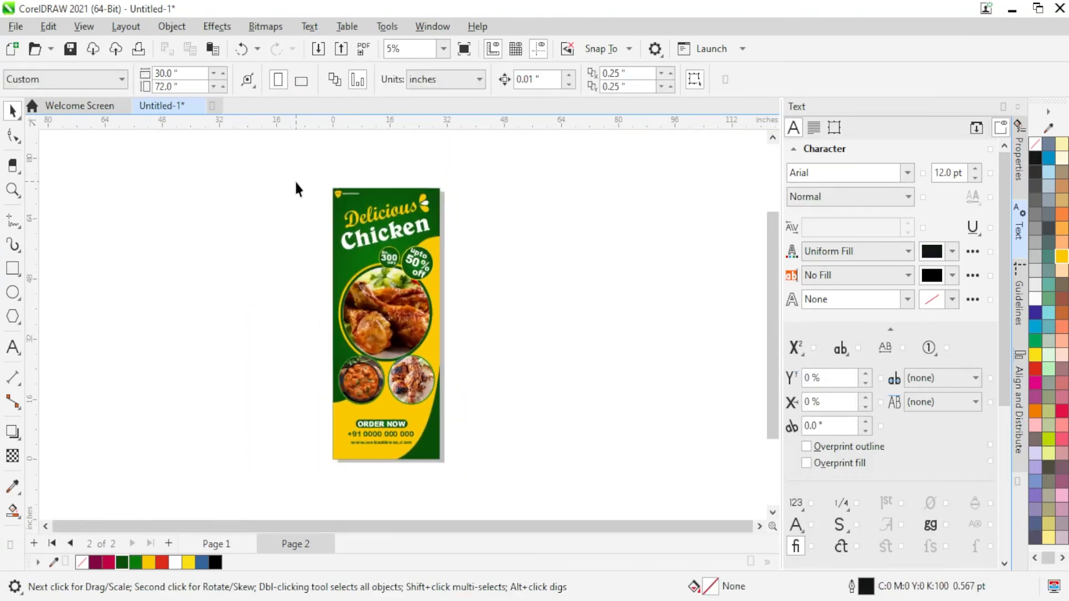
pyautogui.moveTo(296, 183); pyautogui.dragTo(521, 487)
pyautogui.press('F9')
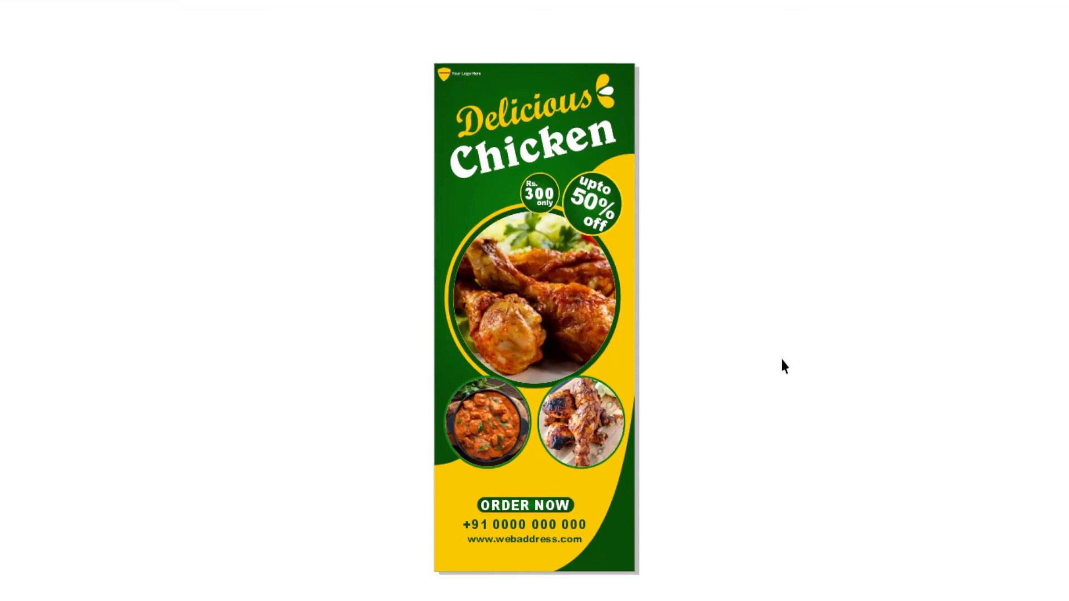
pyautogui.press('F9')
pyautogui.moveTo(269, 175); pyautogui.dragTo(573, 512)
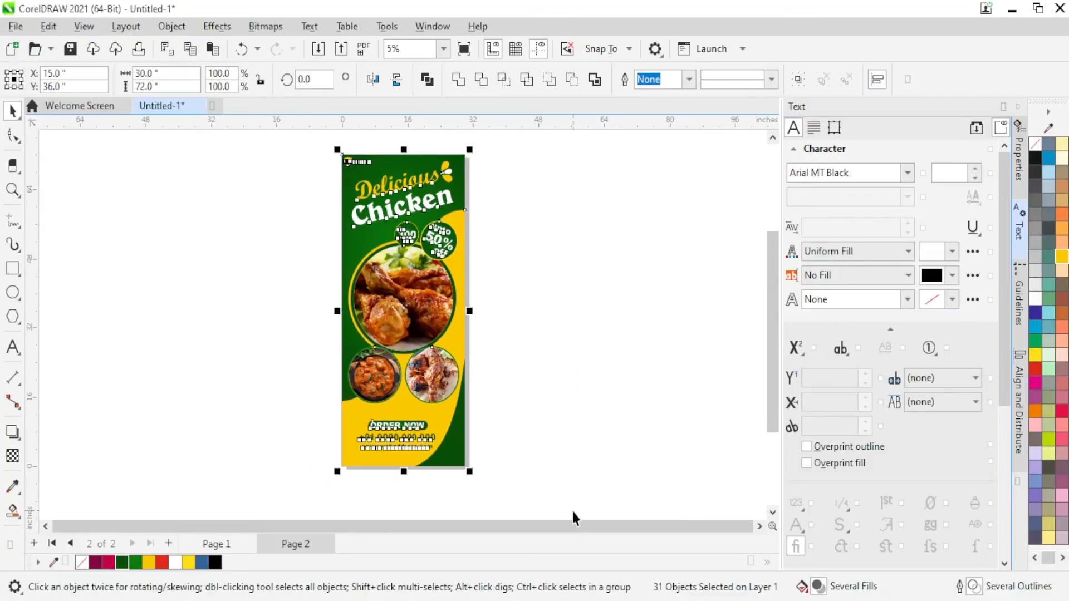
pyautogui.click(168, 543)
pyautogui.hotkey('ctrl', 'v')
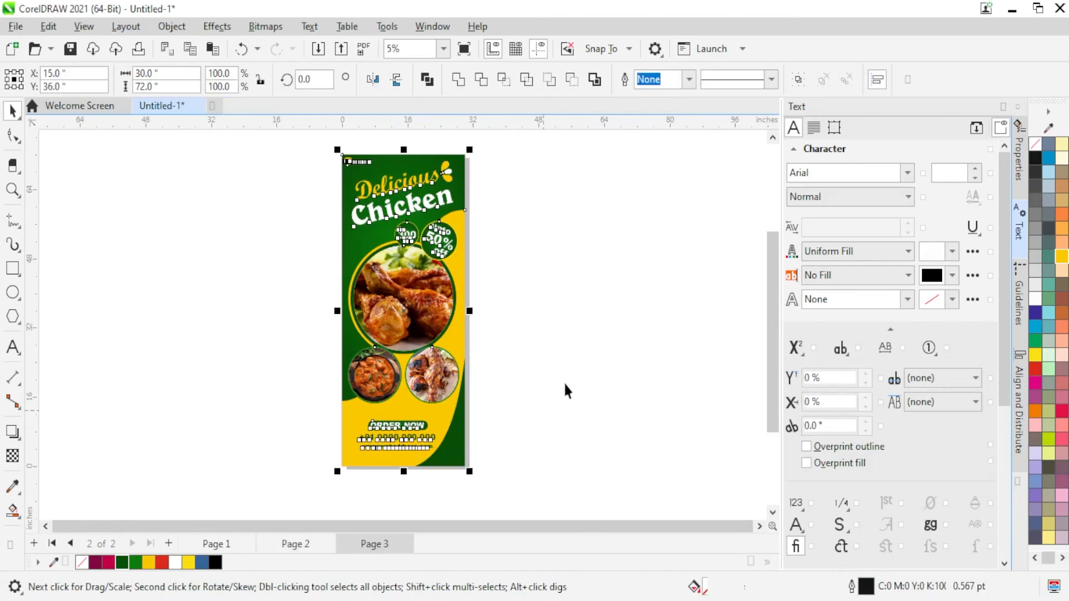
pyautogui.click(564, 381)
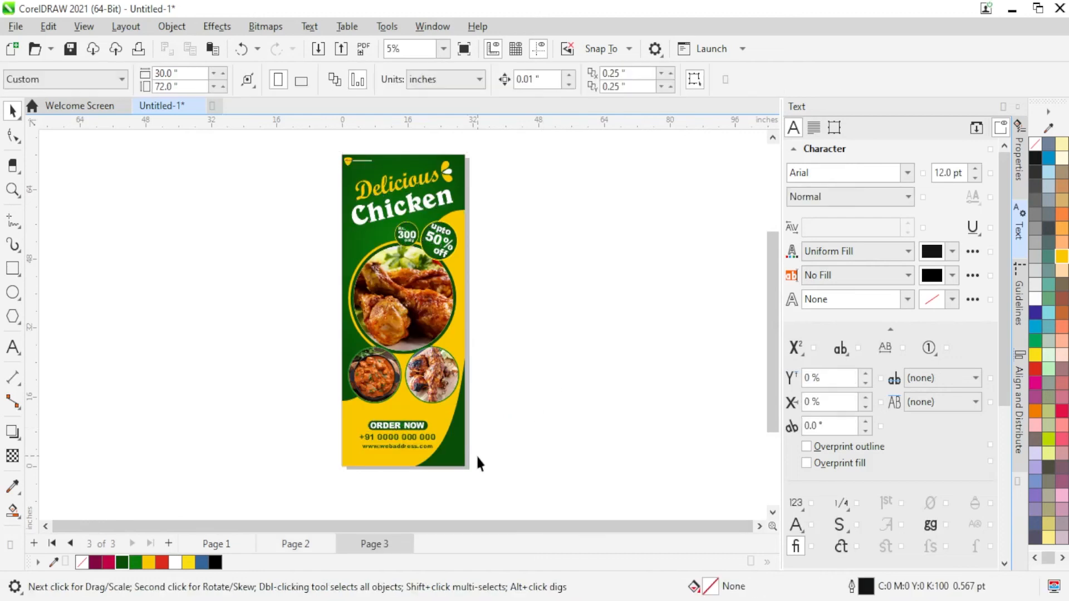
# Step: Fill the dark green background rectangle on page 3 with black (C0 M0 Y0 K100)
pyautogui.click(1037, 159)
pyautogui.click(1035, 174)
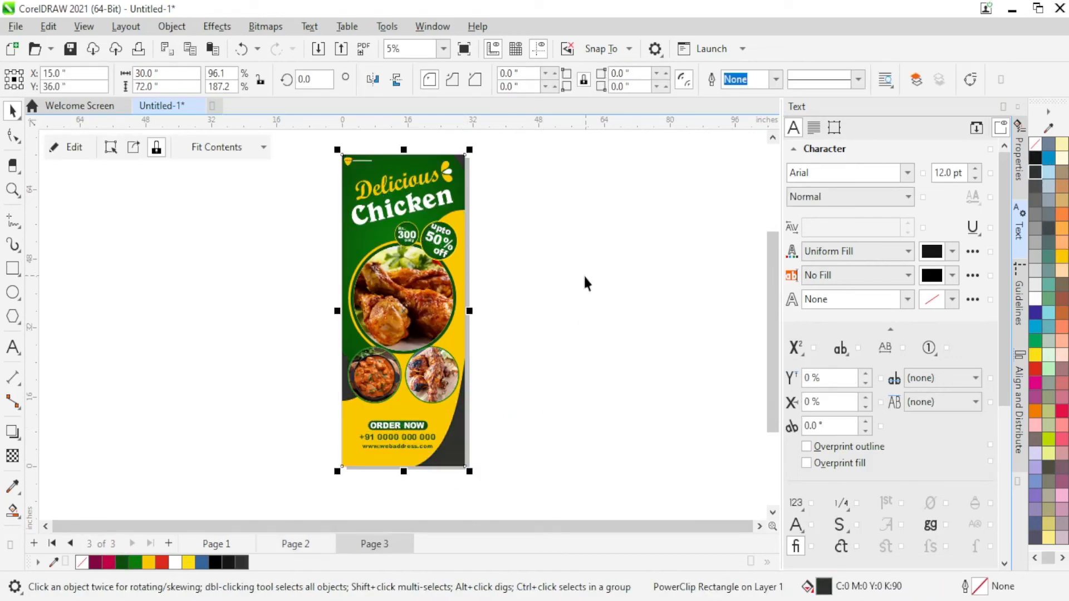
pyautogui.click(1036, 159)
pyautogui.click(607, 267)
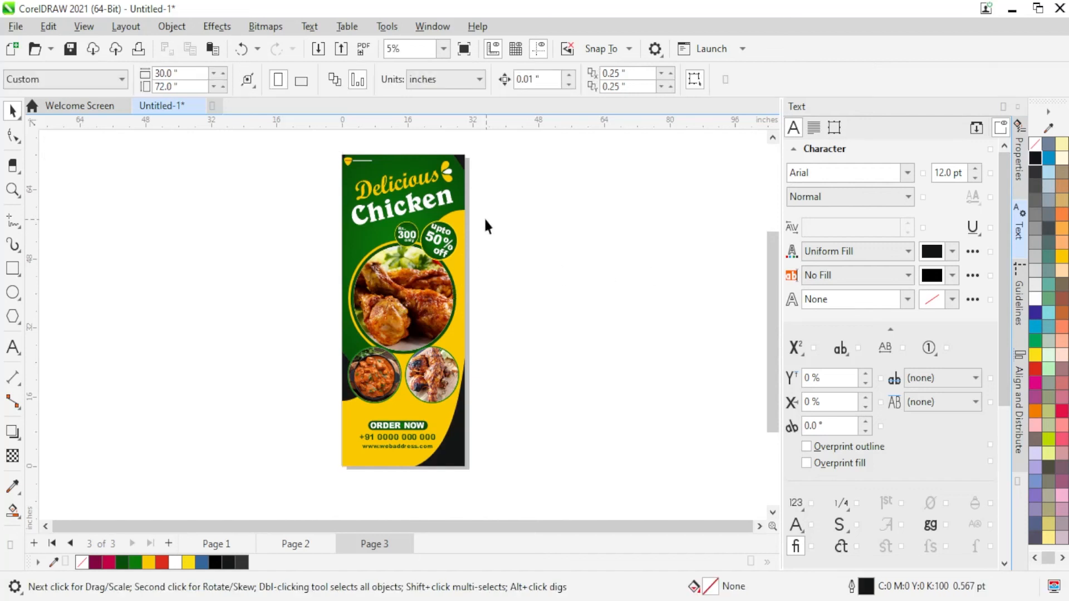
# Step: Open the page 3 background's PowerClip contents for editing and fill the large green ellipse with black (C0 M0 Y0 K100)
pyautogui.scroll(1, 483, 216)
pyautogui.rightClick(457, 201)
pyautogui.click(518, 114)
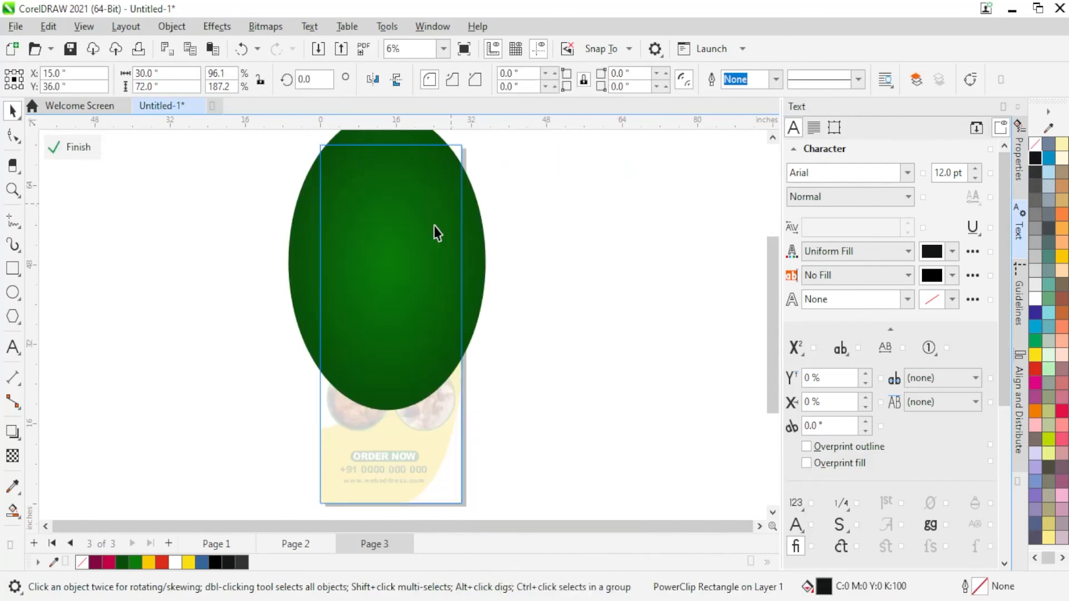
pyautogui.click(433, 224)
pyautogui.click(1036, 161)
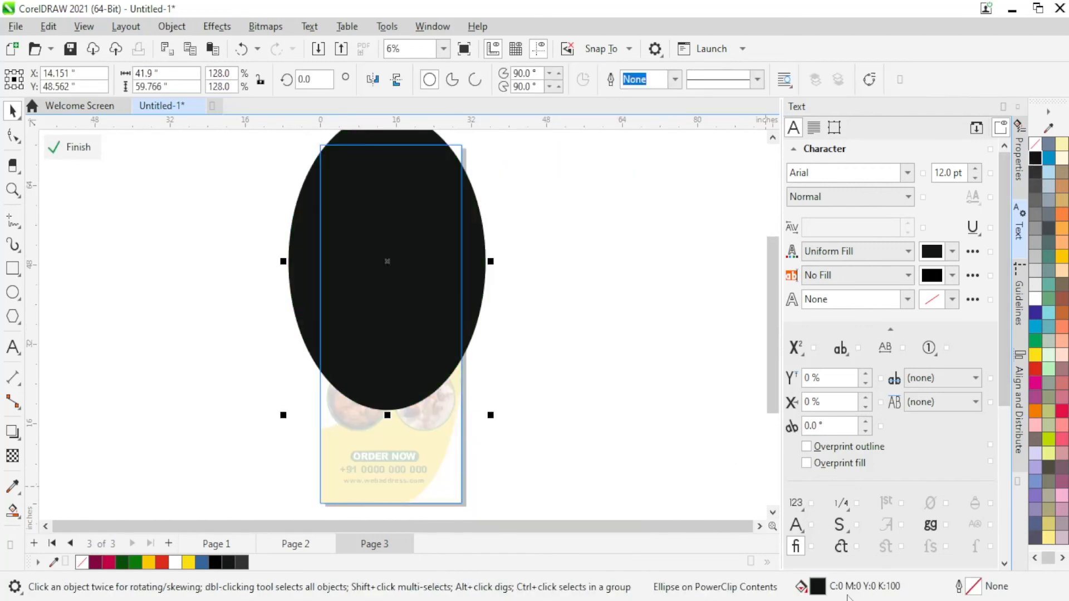
# Step: Give the clipped ellipse a fountain fill from black at the edges to medium gray at the center, and finish editing the PowerClip
pyautogui.doubleClick(816, 588)
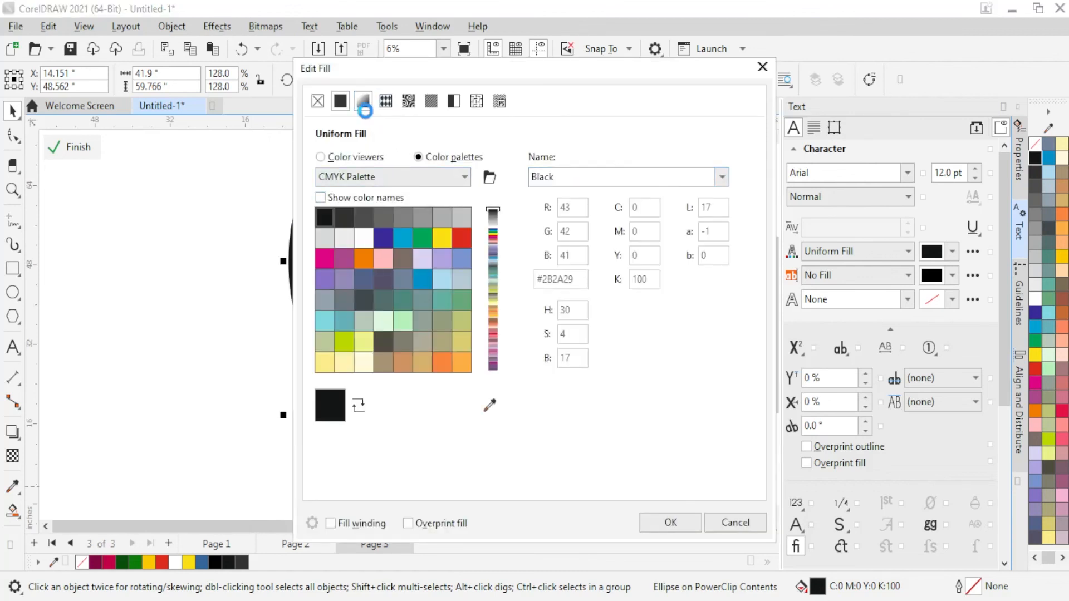
pyautogui.click(363, 101)
pyautogui.click(416, 395)
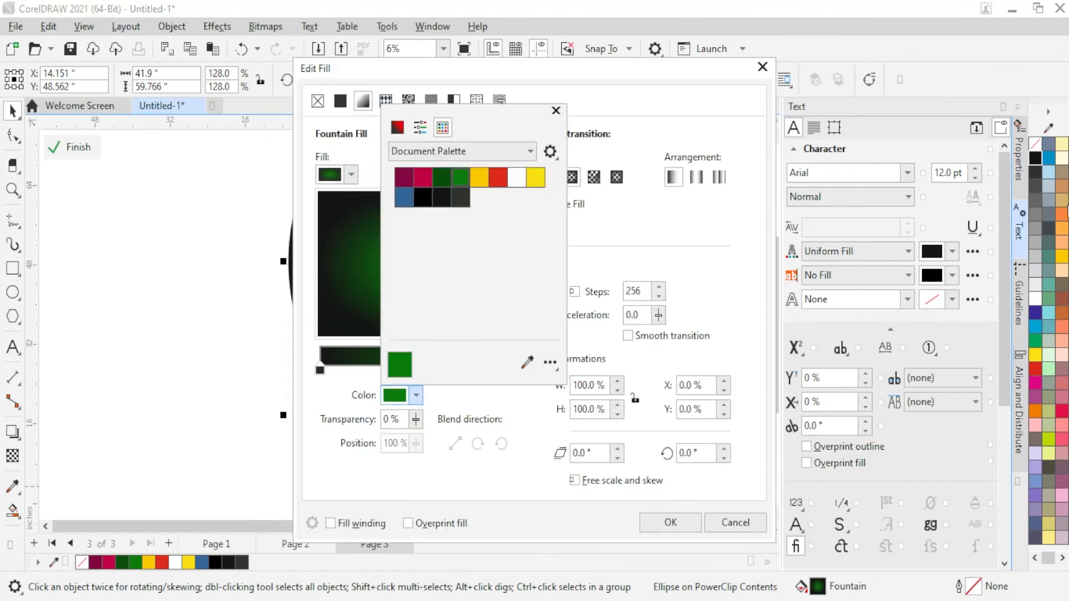
pyautogui.click(526, 363)
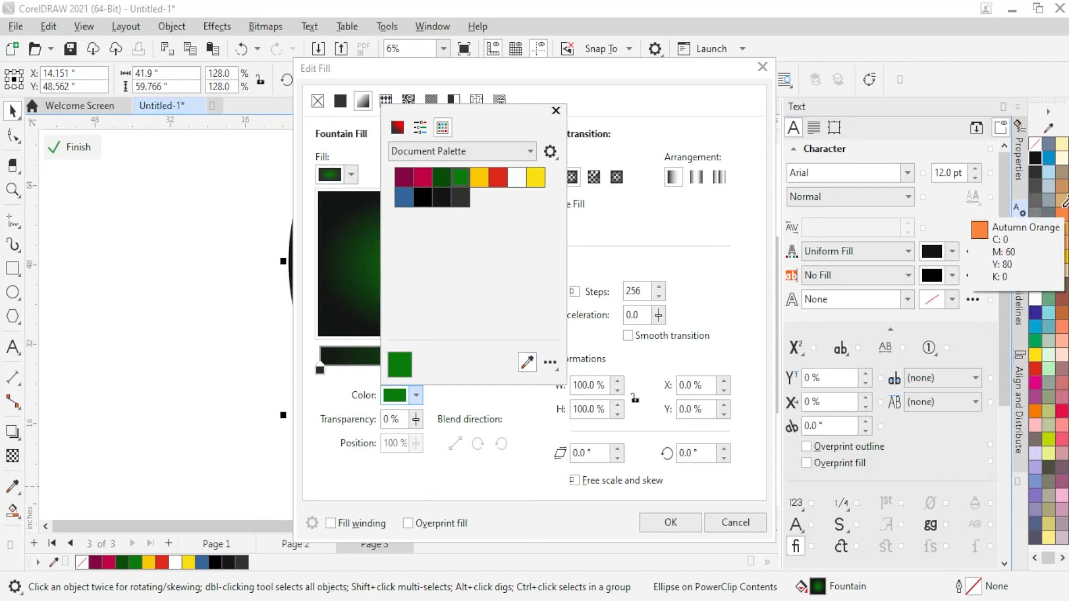
pyautogui.click(1036, 210)
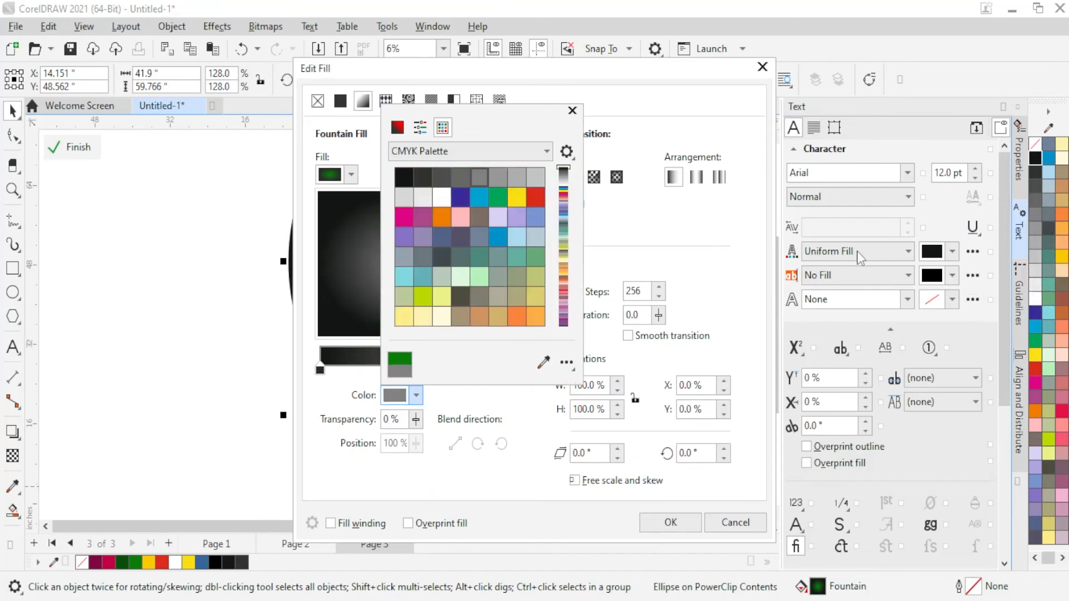
pyautogui.click(625, 223)
pyautogui.click(668, 522)
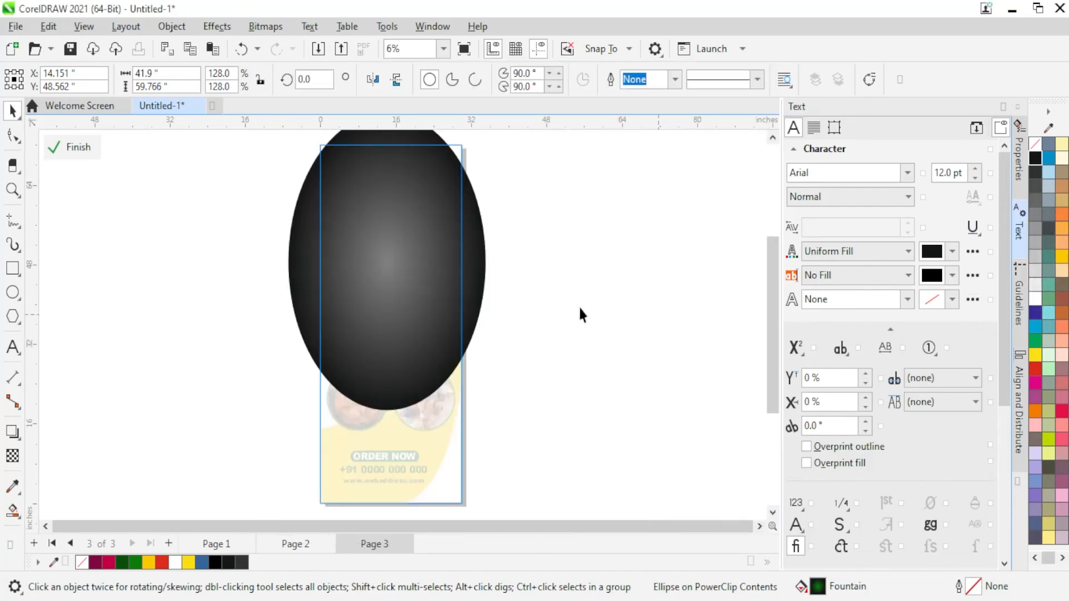
pyautogui.rightClick(384, 270)
pyautogui.click(477, 149)
pyautogui.click(564, 229)
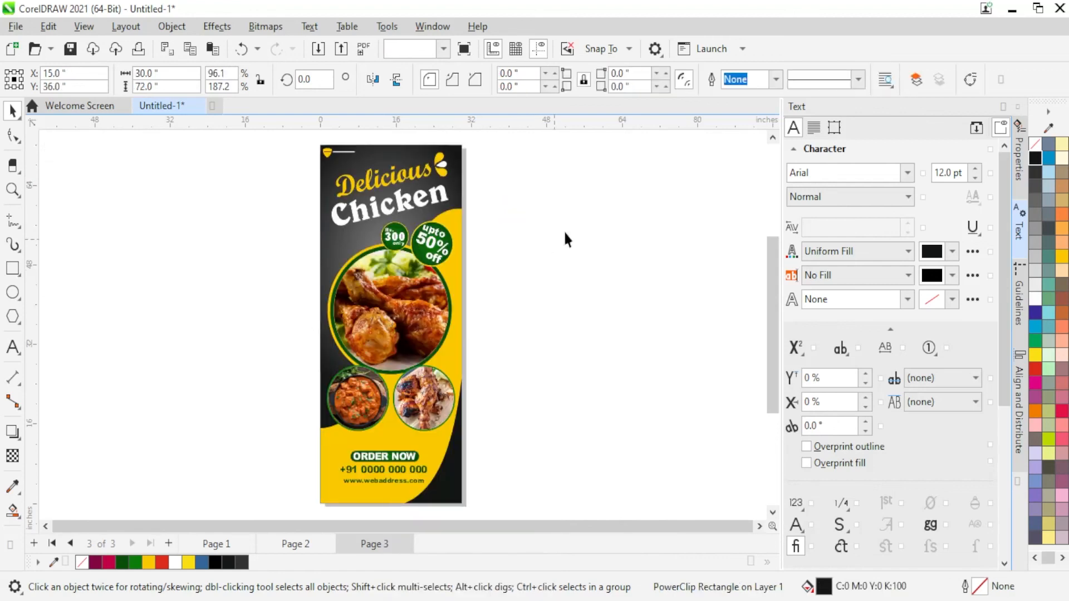
# Step: Fill the green circles behind the "upto 50% off" and "Rs. 300 only" badges with black
pyautogui.scroll(4, 478, 239)
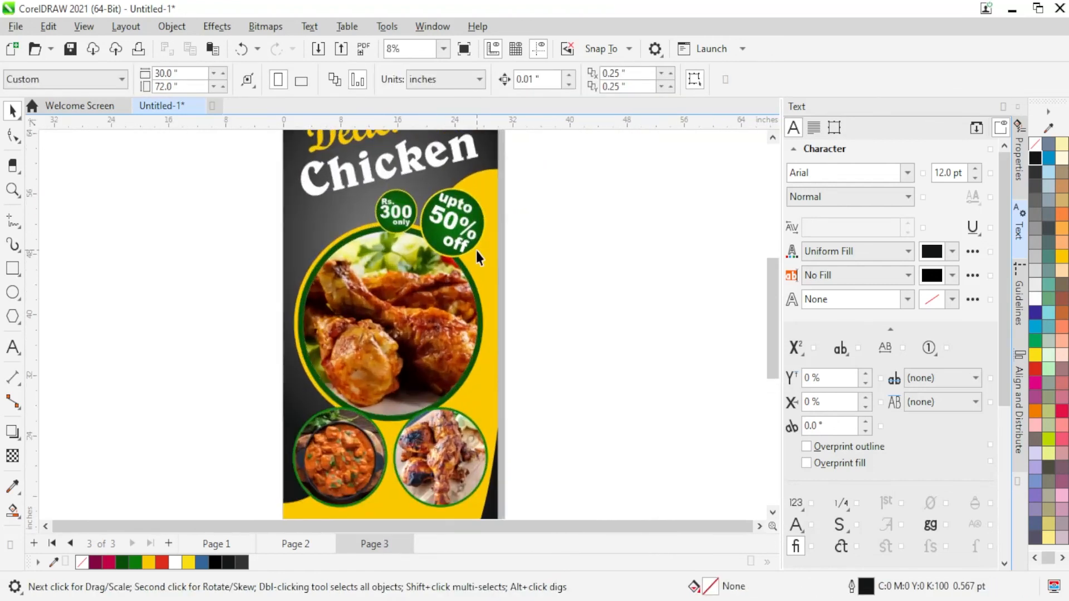
pyautogui.click(483, 229)
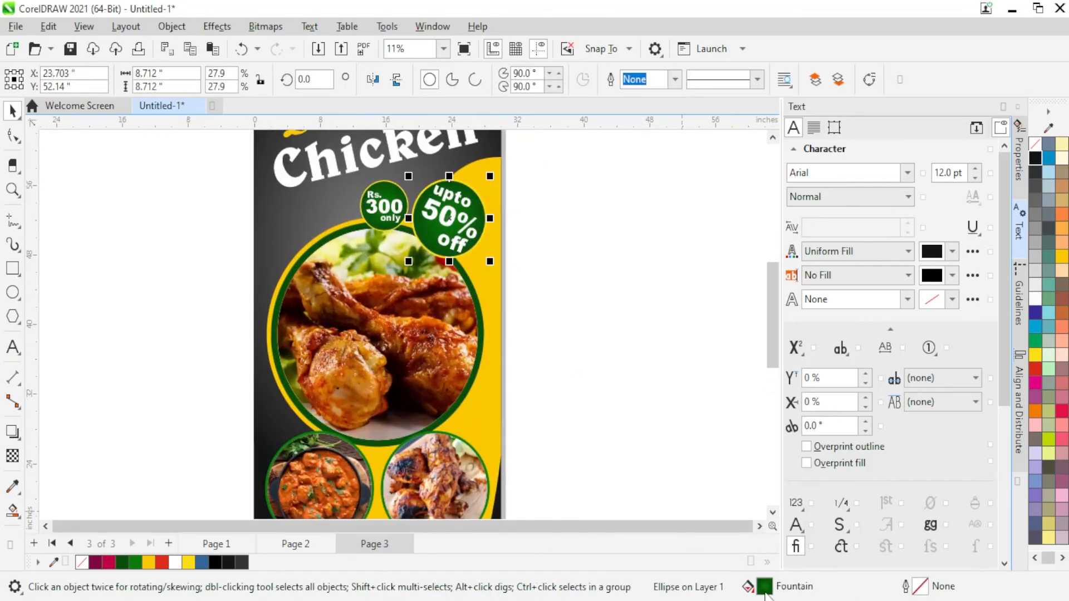
pyautogui.click(1034, 164)
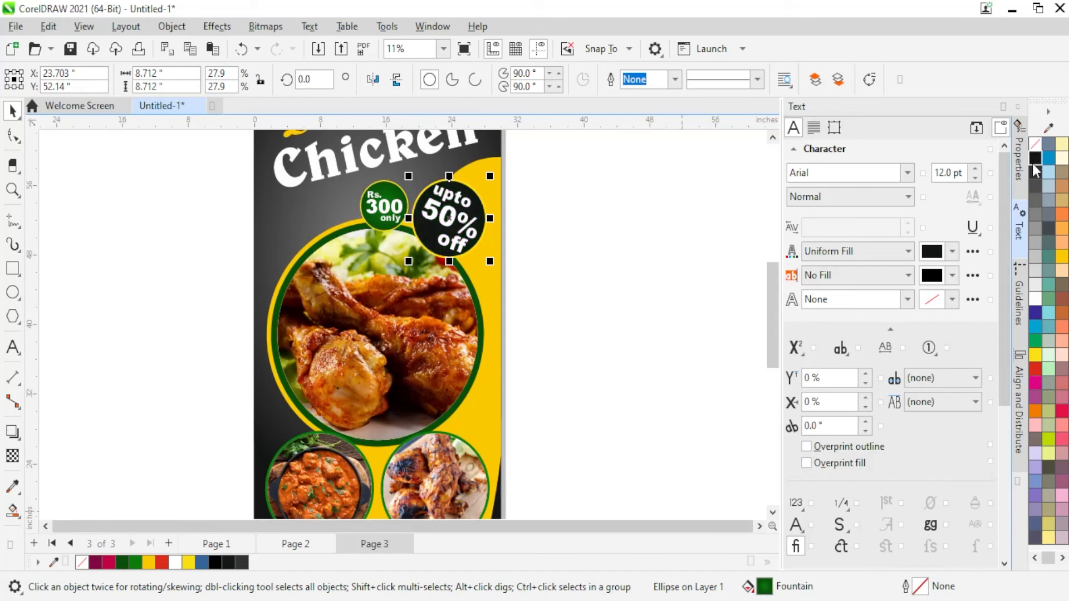
pyautogui.click(631, 253)
pyautogui.click(392, 207)
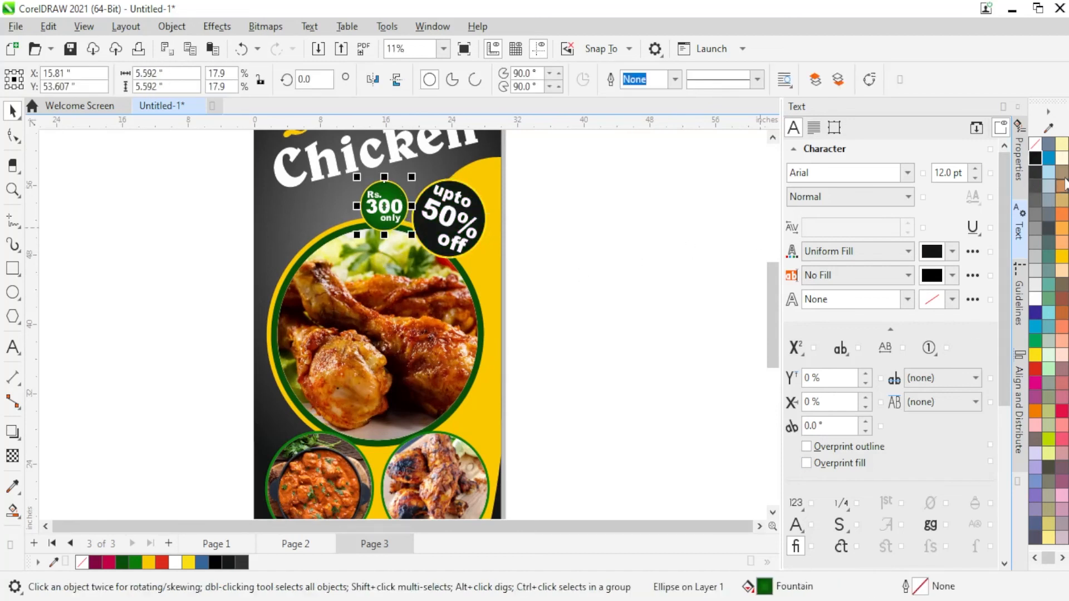
pyautogui.click(1036, 165)
# Step: Fill the green rings around the large chicken photo and the two small food photos with black
pyautogui.click(479, 302)
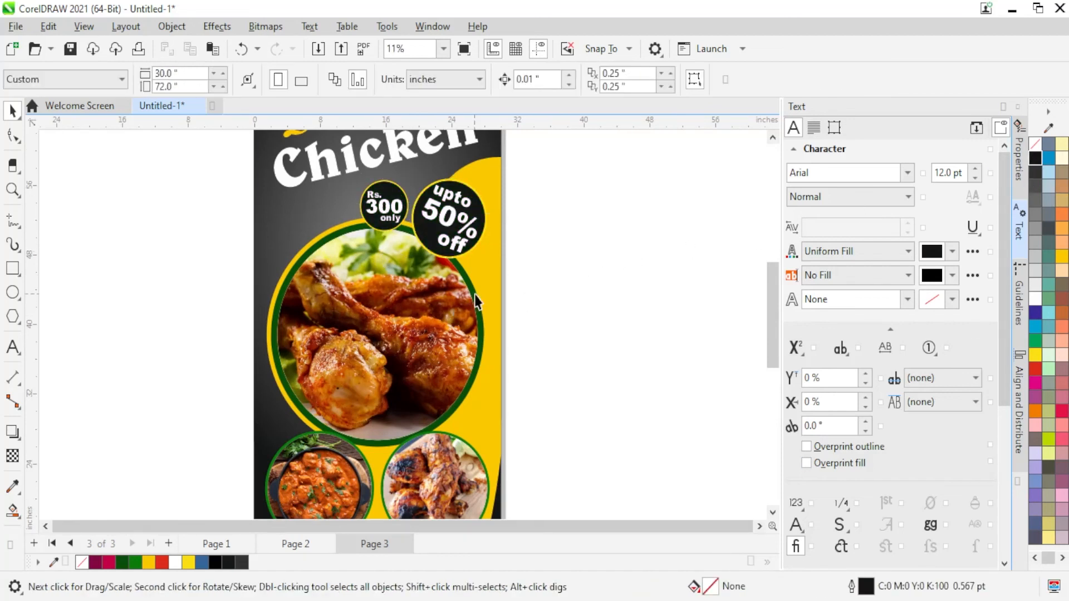
pyautogui.click(1036, 160)
pyautogui.scroll(2, 425, 509)
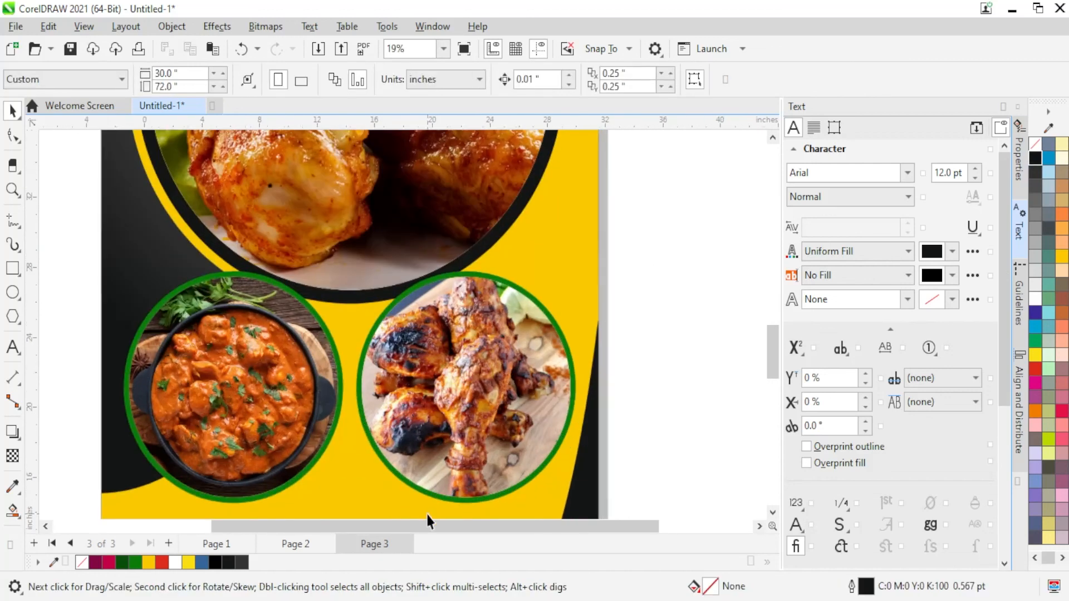
pyautogui.click(402, 487)
pyautogui.keyDown('shift'); pyautogui.click(311, 476); pyautogui.keyUp('shift')
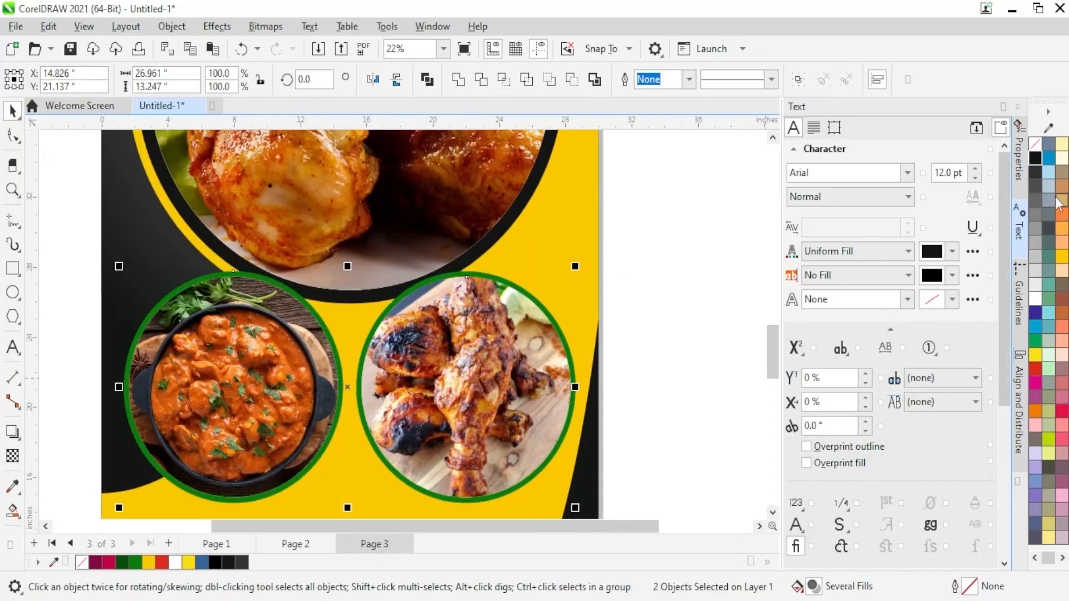
pyautogui.click(1034, 158)
pyautogui.click(599, 325)
pyautogui.click(559, 329)
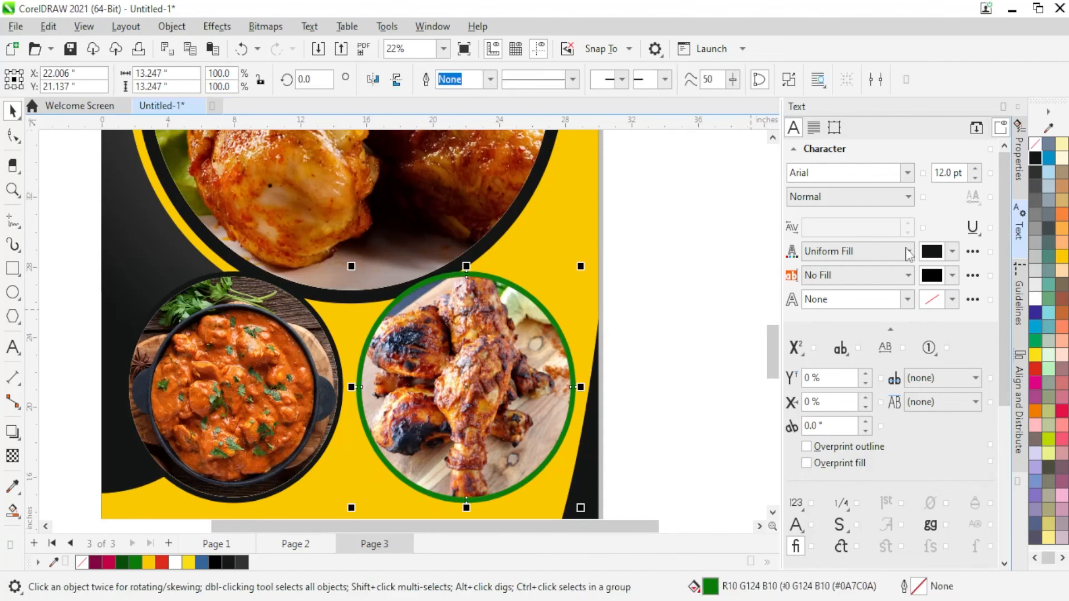
pyautogui.click(1034, 157)
pyautogui.click(659, 249)
# Step: Fill the ORDER NOW rounded rectangle, the phone number text and the web address text with black
pyautogui.scroll(-4, 569, 323)
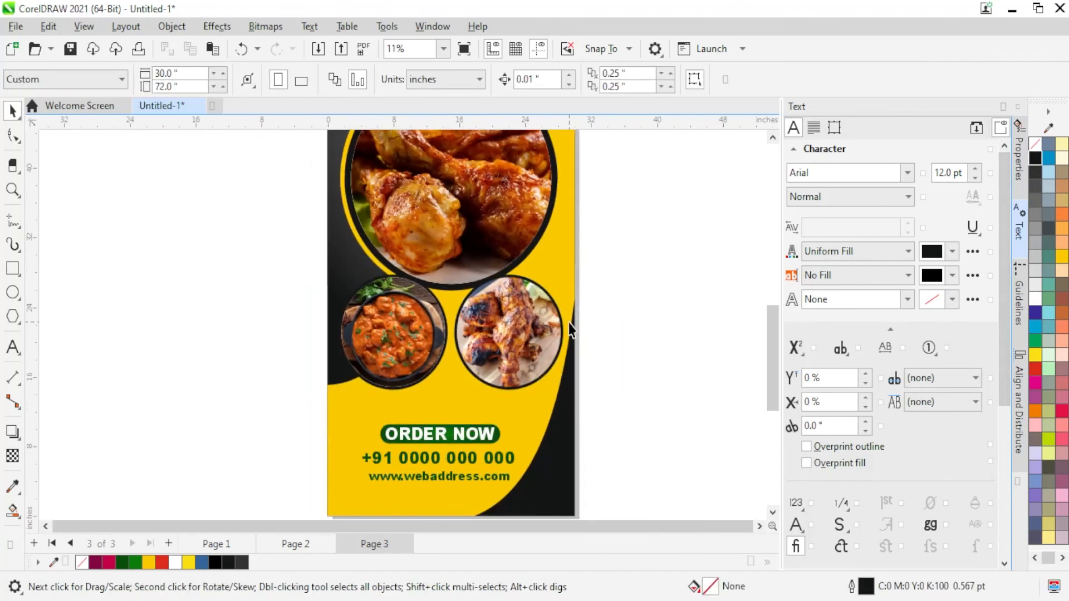
pyautogui.scroll(3, 496, 384)
pyautogui.click(508, 366)
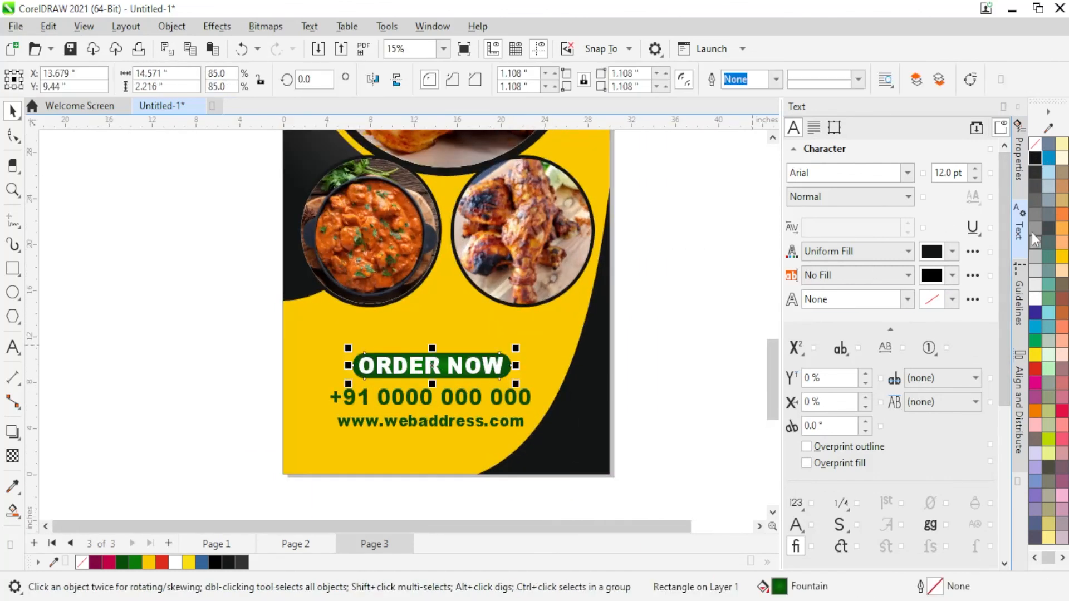
pyautogui.click(1035, 160)
pyautogui.click(473, 403)
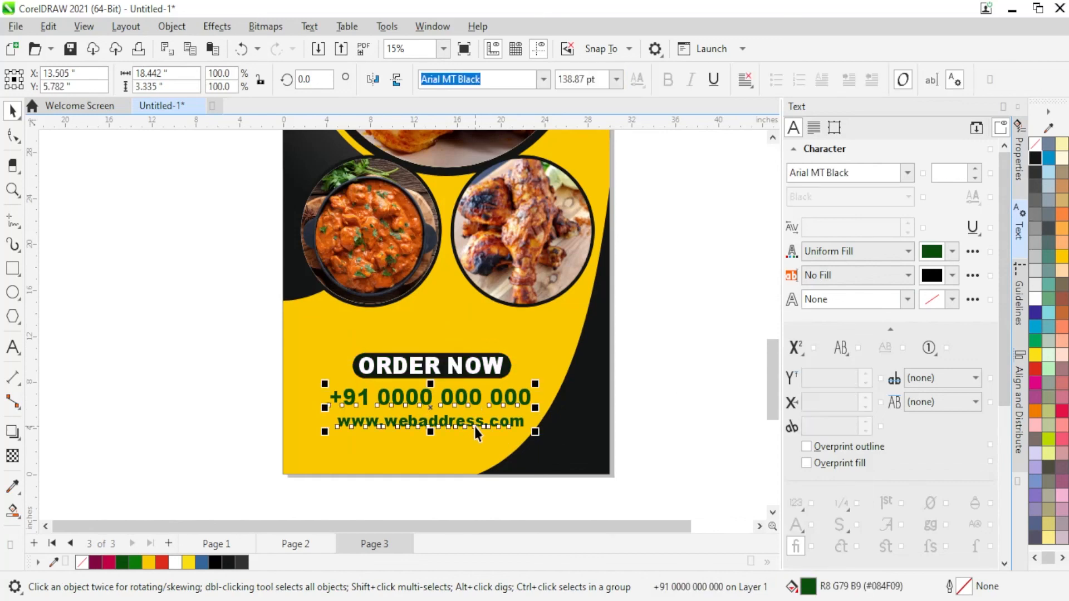
pyautogui.keyDown('shift'); pyautogui.click(475, 426); pyautogui.keyUp('shift')
pyautogui.click(1035, 161)
pyautogui.click(715, 332)
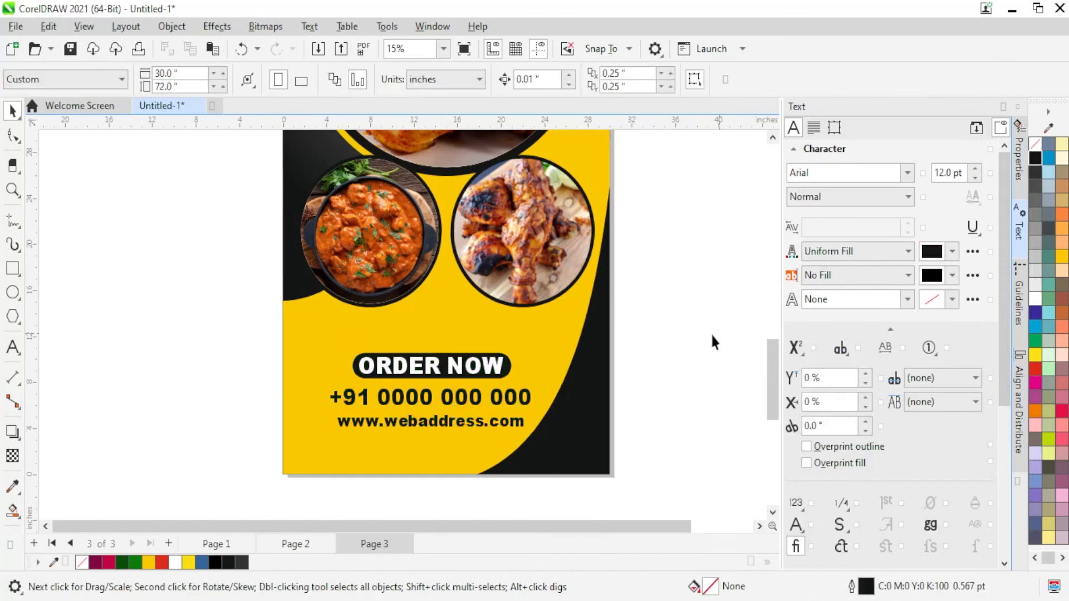
# Step: Inspect the banner's heading area, fit all of page 3's objects in view and preview the black banner full screen
pyautogui.scroll(-3, 313, 473)
pyautogui.scroll(2, 405, 249)
pyautogui.scroll(2, 405, 249)
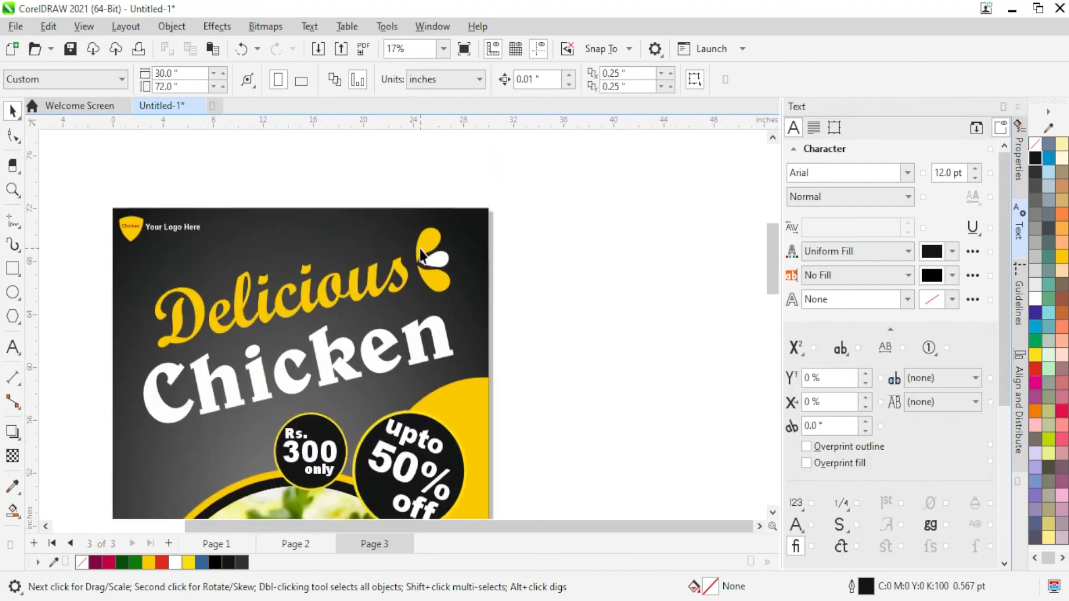
pyautogui.scroll(1, 421, 255)
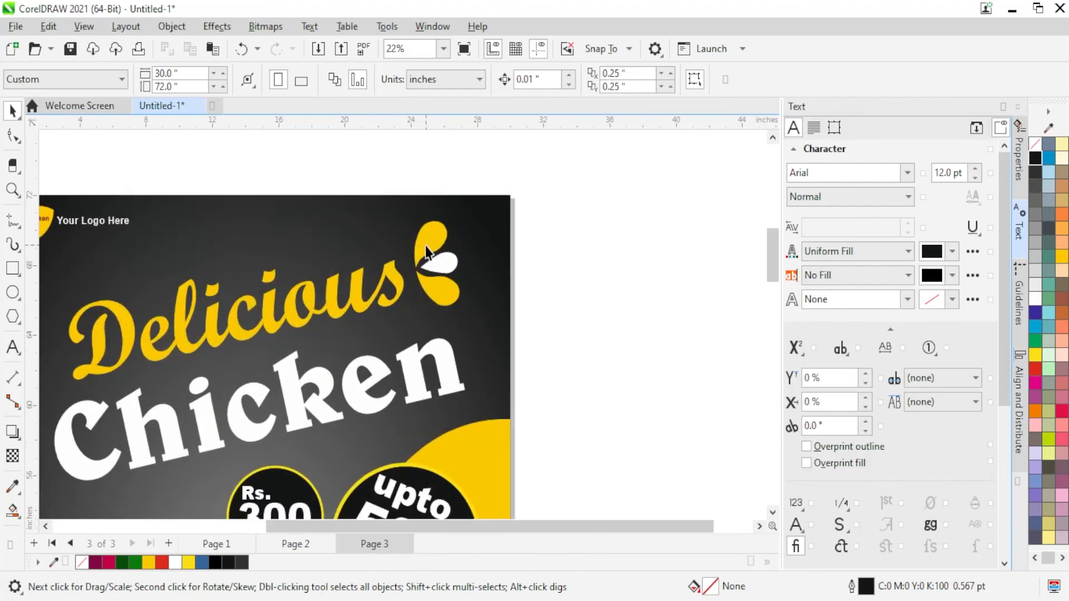
pyautogui.click(426, 251)
pyautogui.scroll(-3, 543, 130)
pyautogui.click(563, 155)
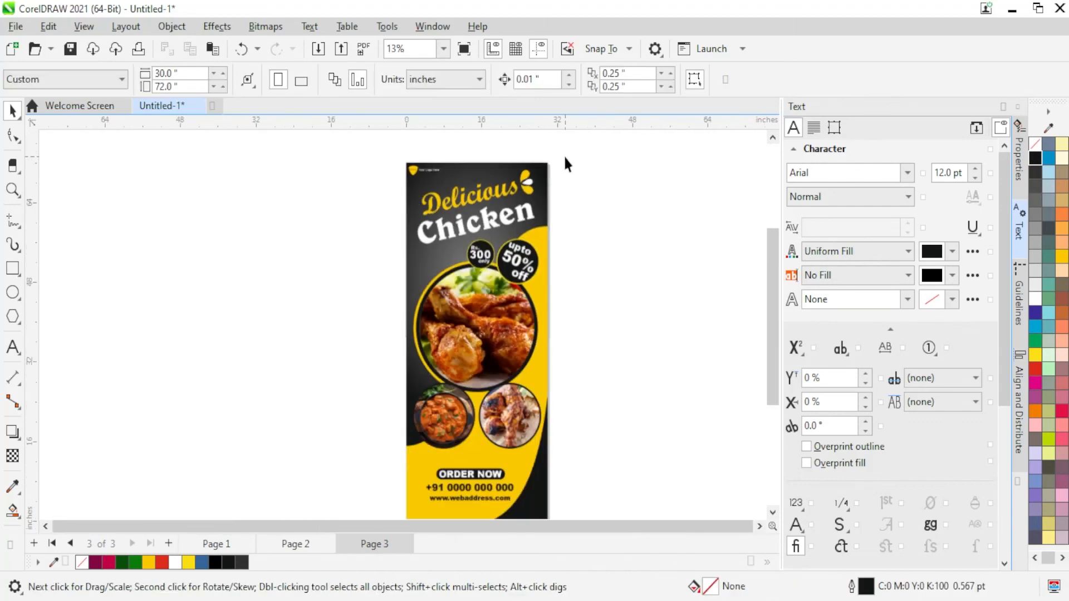
pyautogui.scroll(-1, 579, 145)
pyautogui.moveTo(595, 143); pyautogui.dragTo(382, 476)
pyautogui.press('F4')
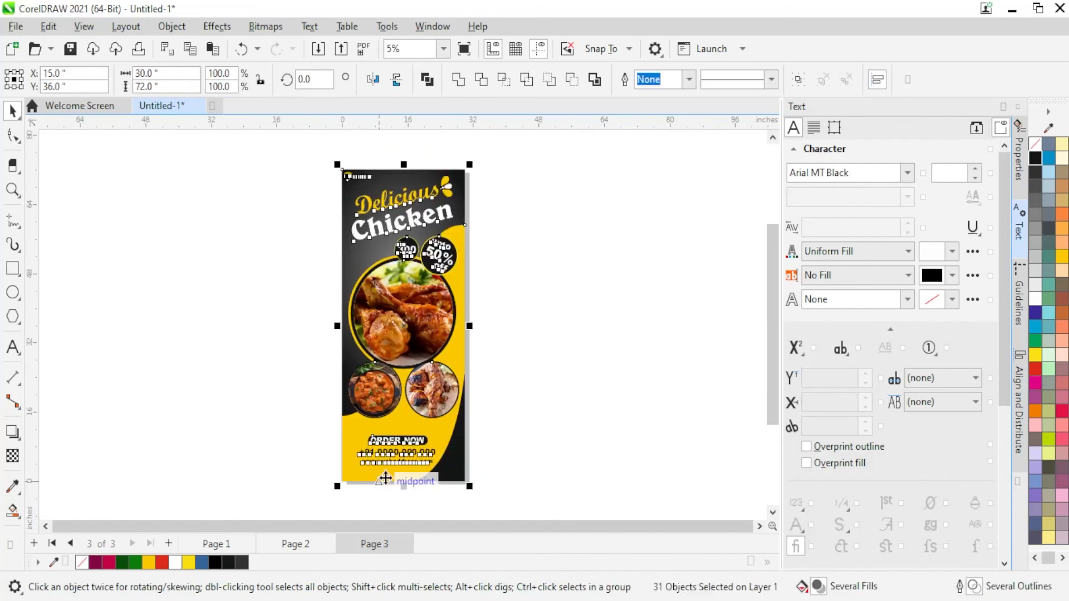
pyautogui.press('F9')
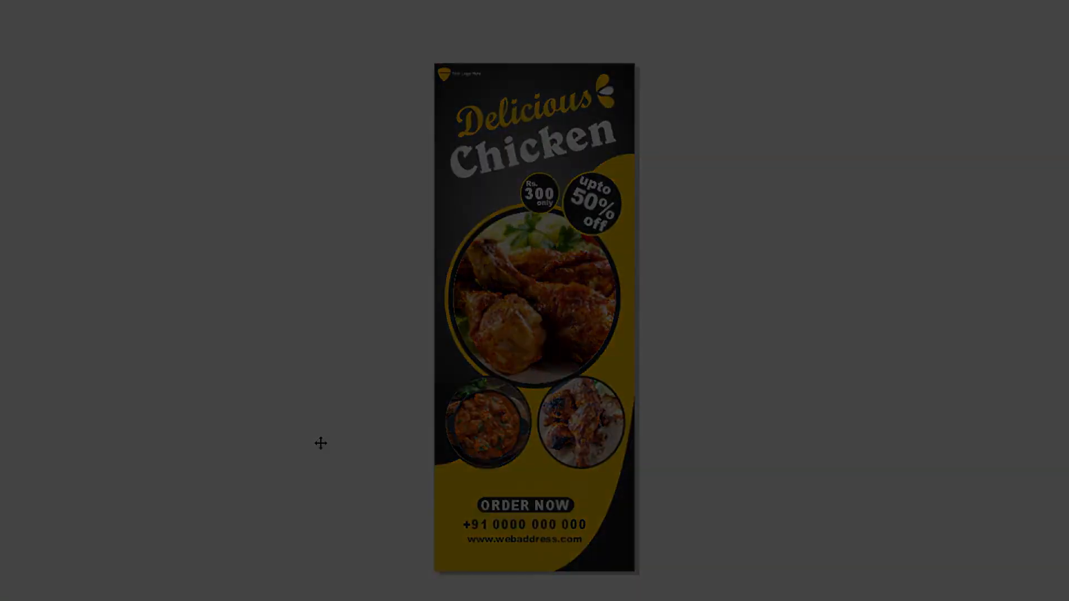